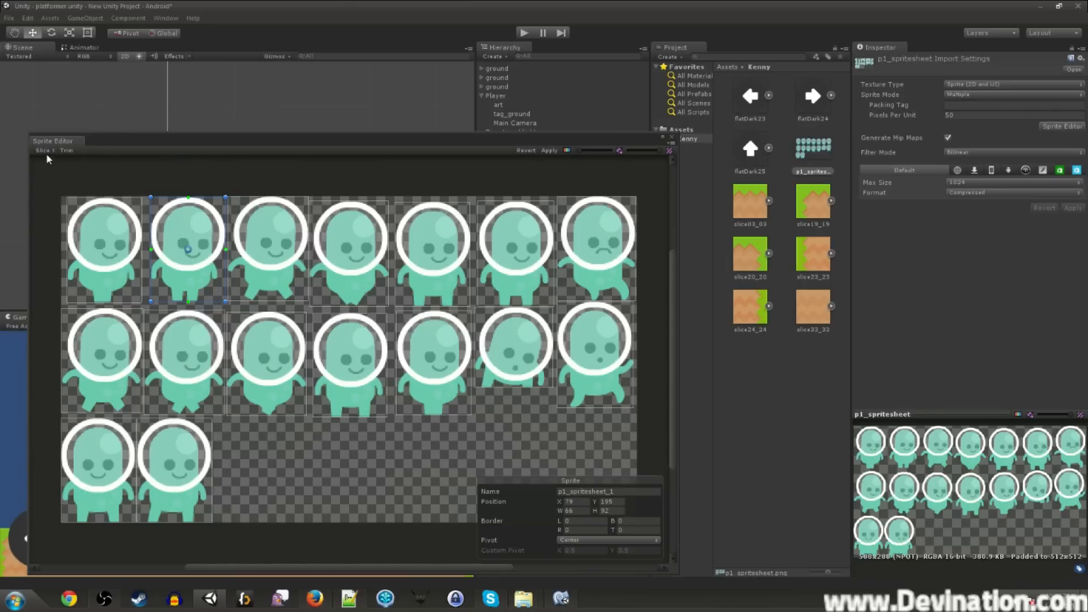
- Slice p1_spritesheet automatically with a Bottom pivot and the Delete Existing method
{"action": "left_click", "coordinate": [132, 172]}
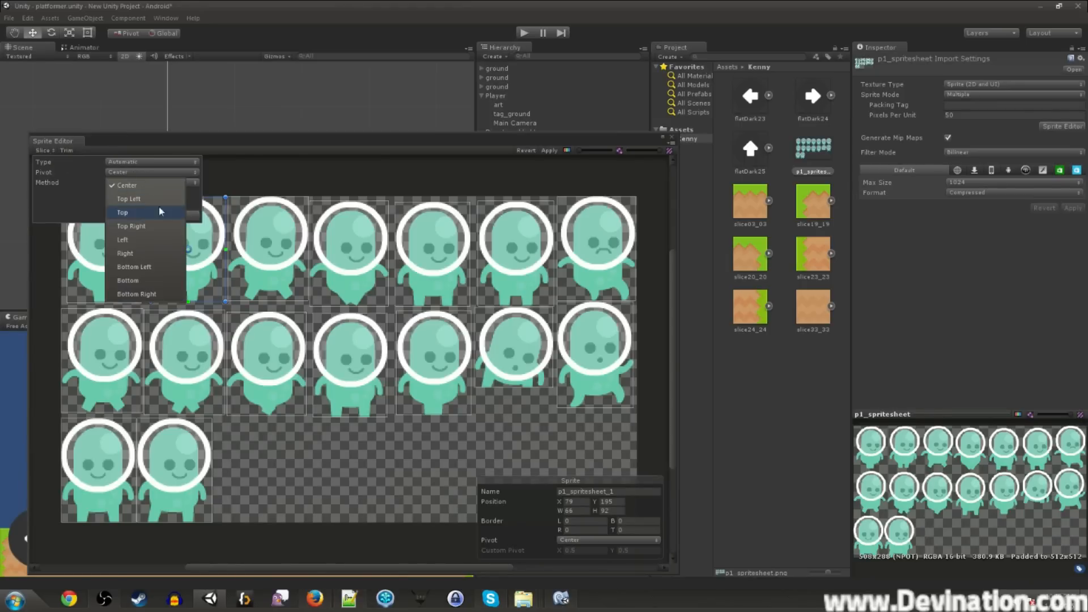
{"action": "left_click", "coordinate": [155, 280]}
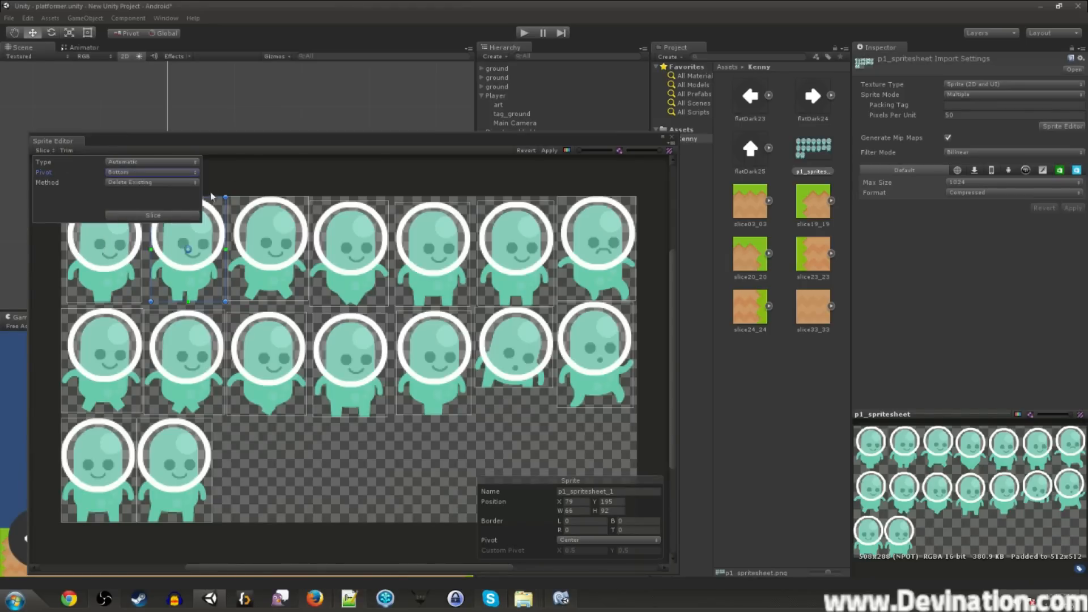
{"action": "left_click", "coordinate": [152, 217]}
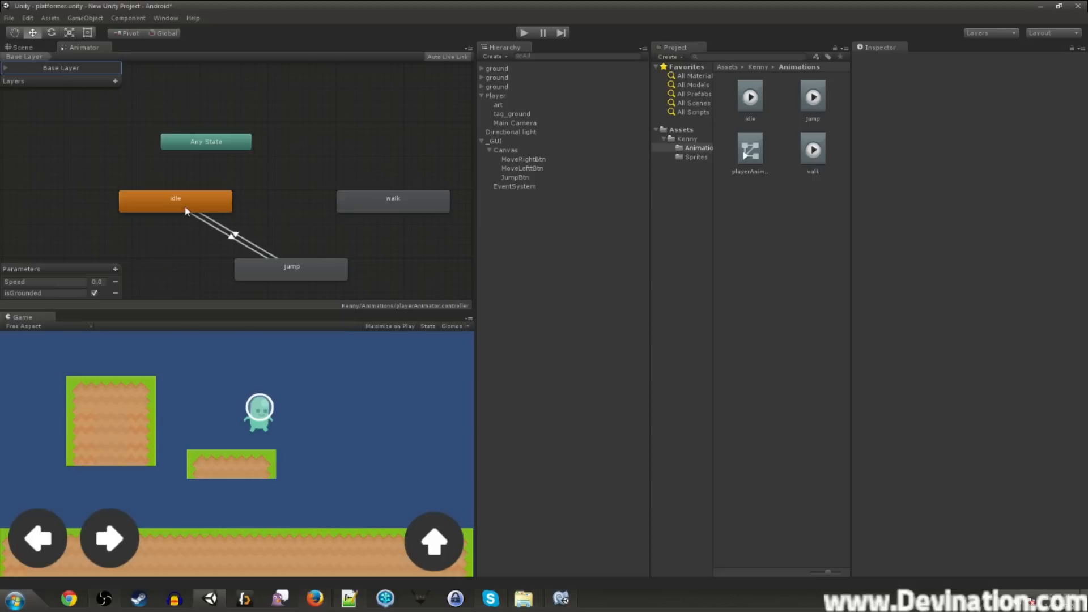
- Make a transition from the idle state to the walk state and edit its condition
{"action": "right_click", "coordinate": [178, 202]}
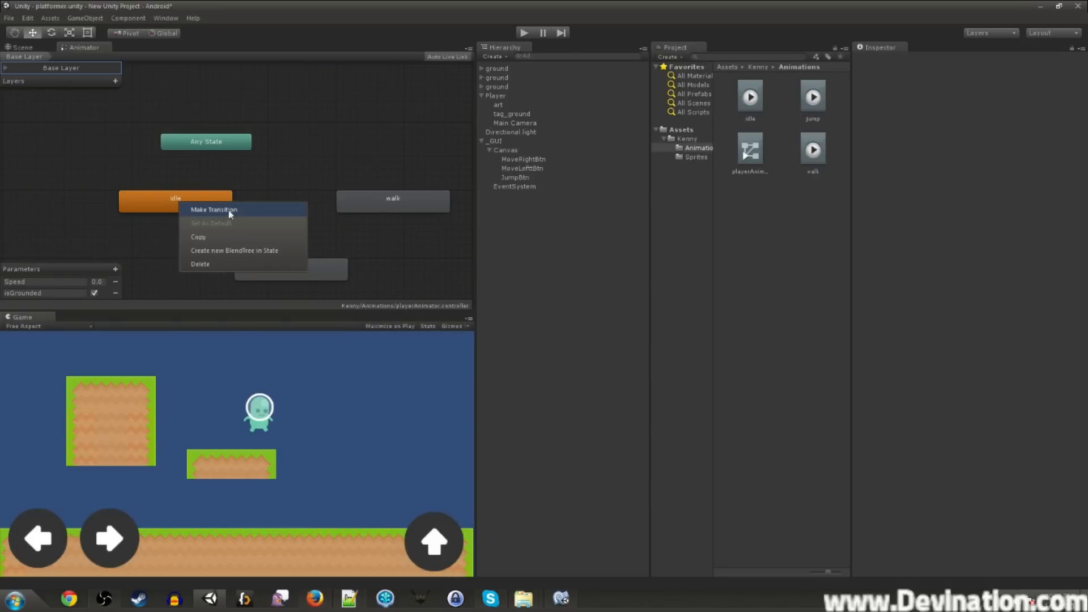
{"action": "left_click", "coordinate": [229, 210]}
{"action": "left_click", "coordinate": [380, 203]}
{"action": "left_click", "coordinate": [284, 204]}
{"action": "left_click", "coordinate": [914, 320]}
{"action": "left_click", "coordinate": [903, 334]}
{"action": "left_click", "coordinate": [1049, 321]}
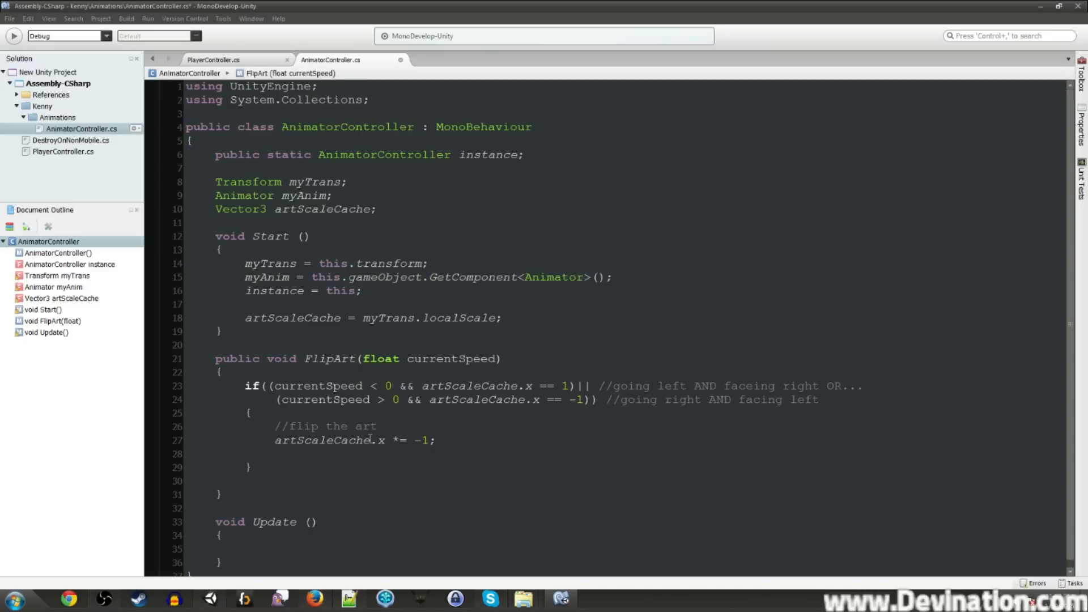
- Add the line "myTrans.localScale = artScaleCache;" below the artScaleCache.x flip in the FlipArt method
{"action": "type", "text": "myTrans.loca"}
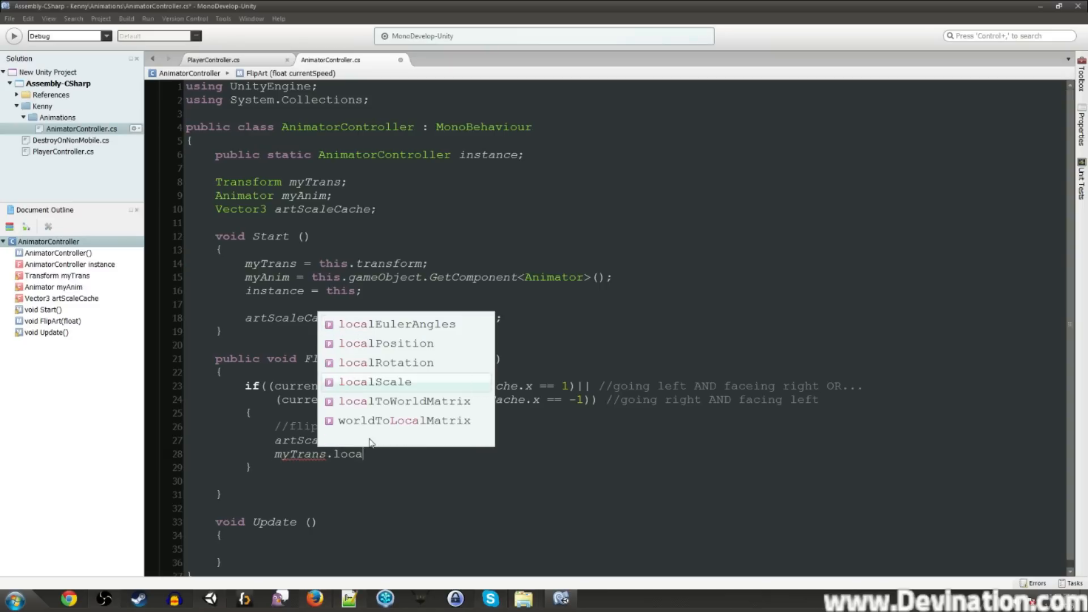
{"action": "key", "text": "Return"}
{"action": "type", "text": "= "}
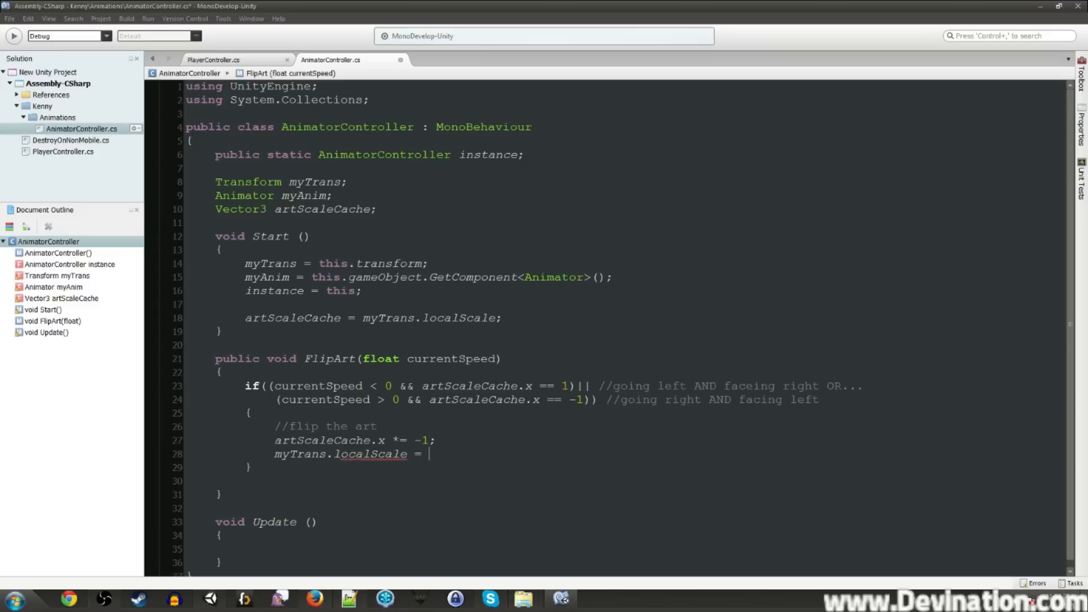
{"action": "type", "text": "art"}
{"action": "key", "text": "Return"}
{"action": "type", "text": ";"}
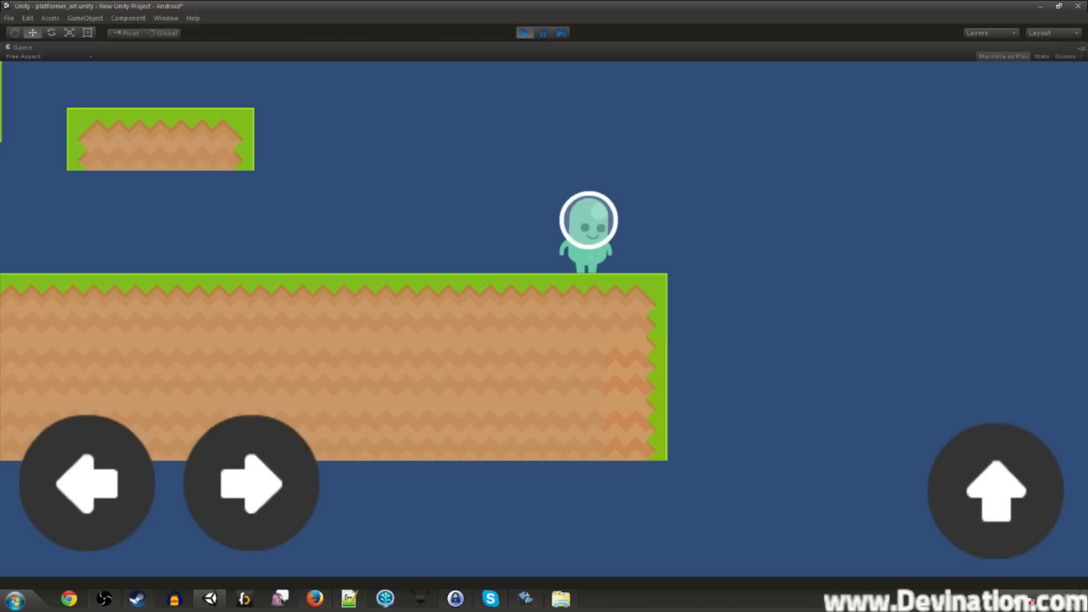
- Playtest the character by walking in both directions and jumping around the platforms
{"action": "key", "text": "Left"}
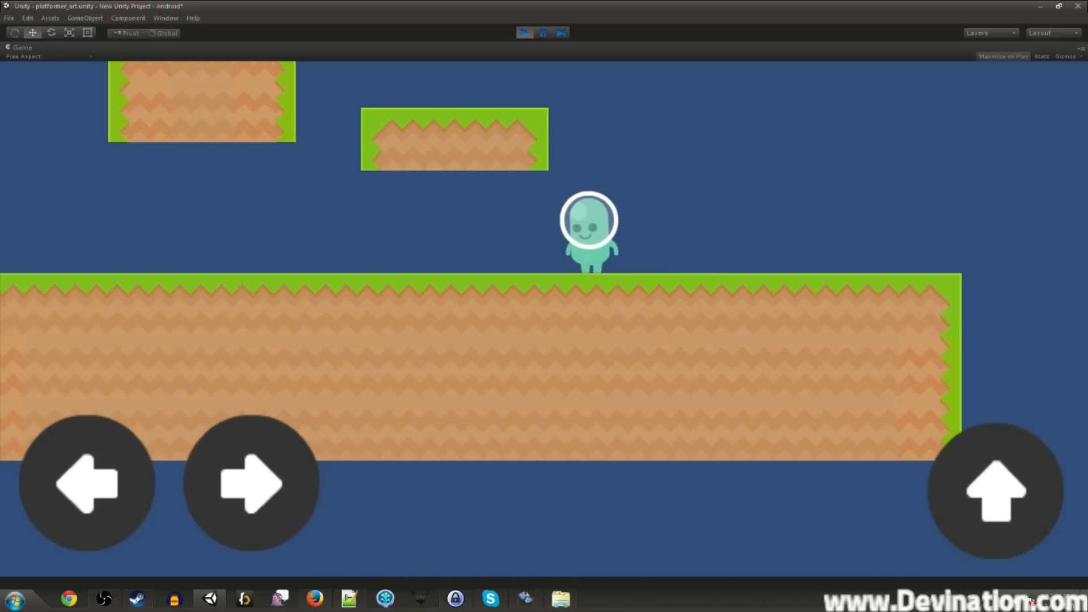
{"action": "key", "text": "Right"}
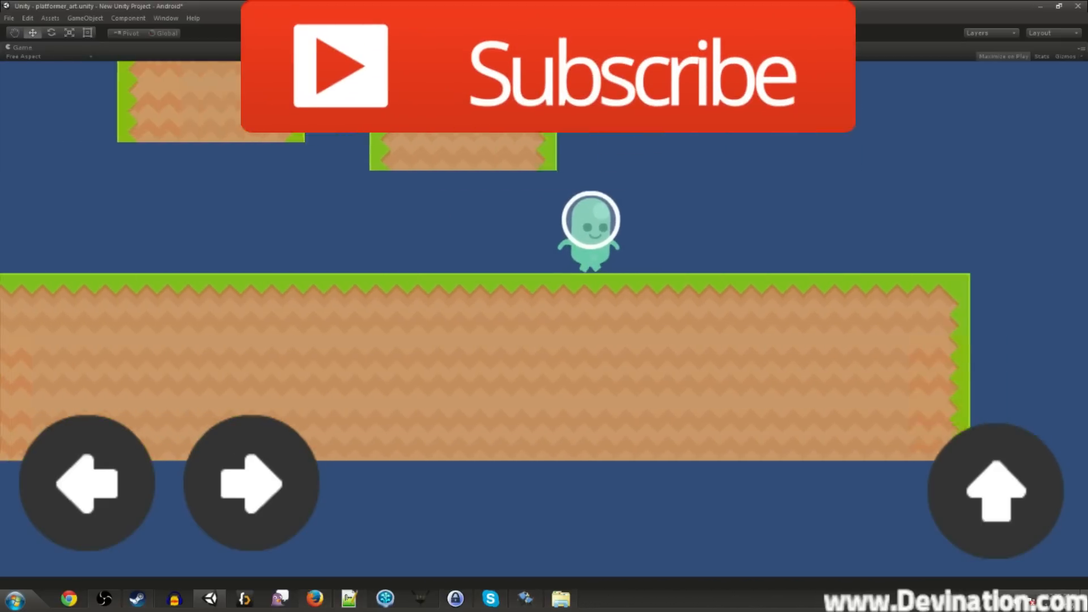
{"action": "key", "text": "space"}
{"action": "key", "text": "Left"}
{"action": "key", "text": "space"}
{"action": "key", "text": "Right"}
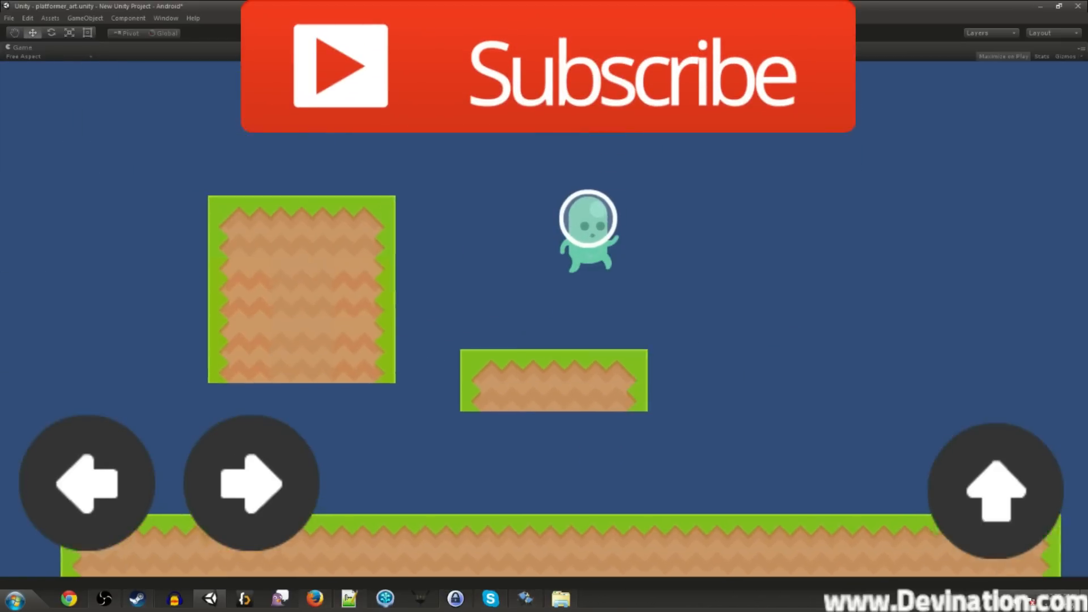
{"action": "key", "text": "Left"}
{"action": "key", "text": "space"}
{"action": "key", "text": "space"}
{"action": "key", "text": "Right"}
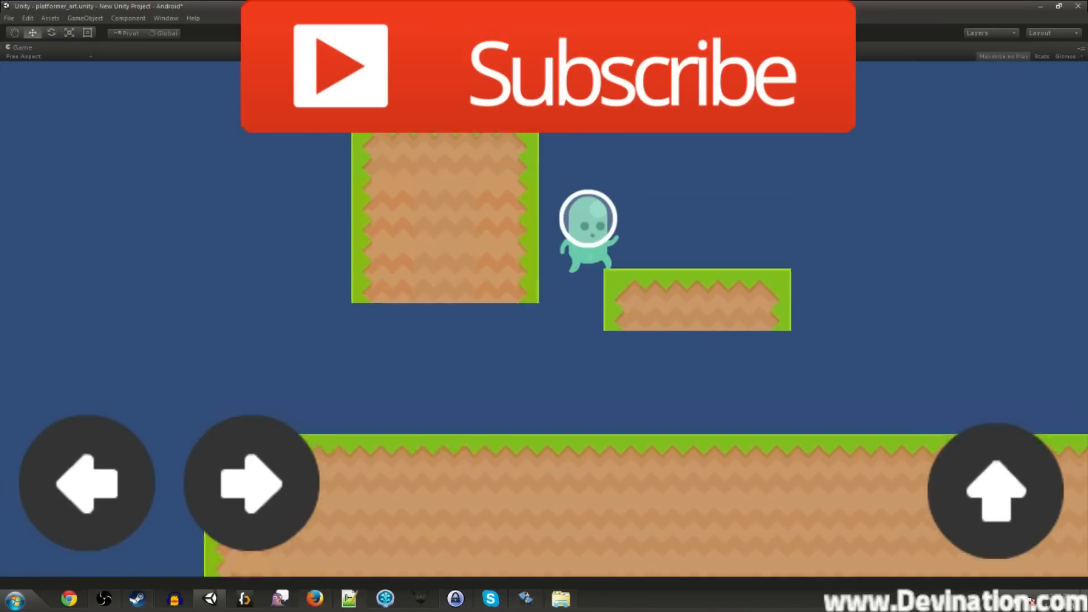
{"action": "key", "text": "Left"}
{"action": "key", "text": "space"}
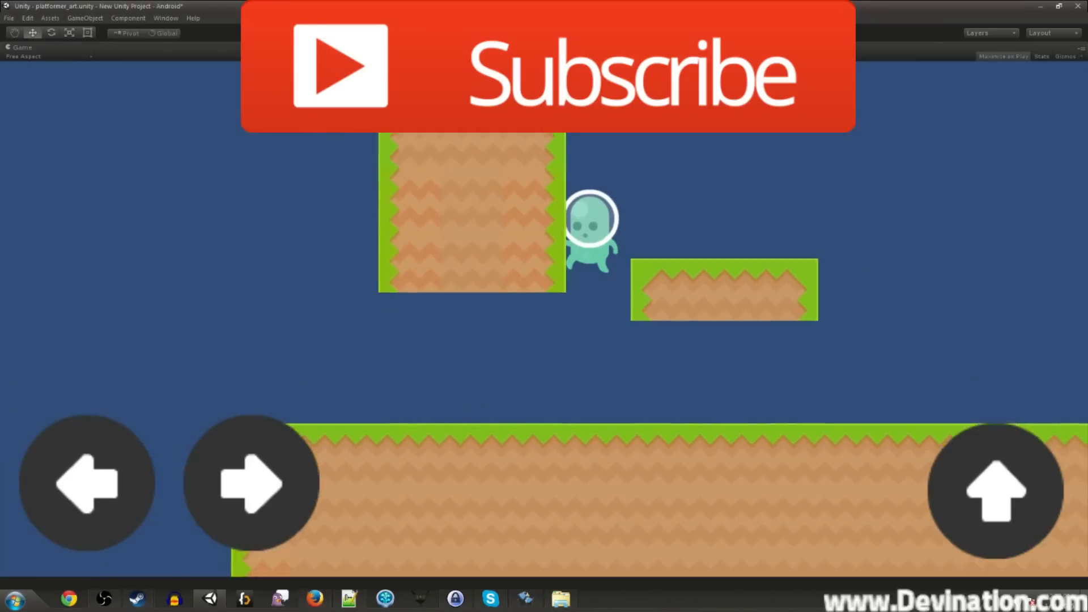
{"action": "key", "text": "space"}
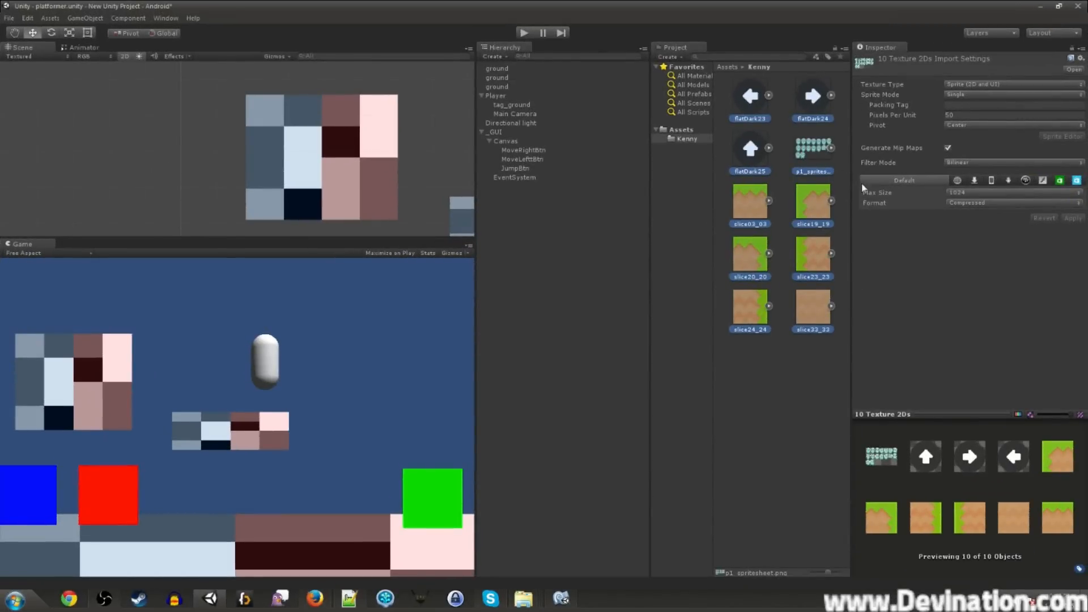
- Switch to the browser to view the Kenney asset packs and return to Unity
{"action": "key", "text": "alt+Tab"}
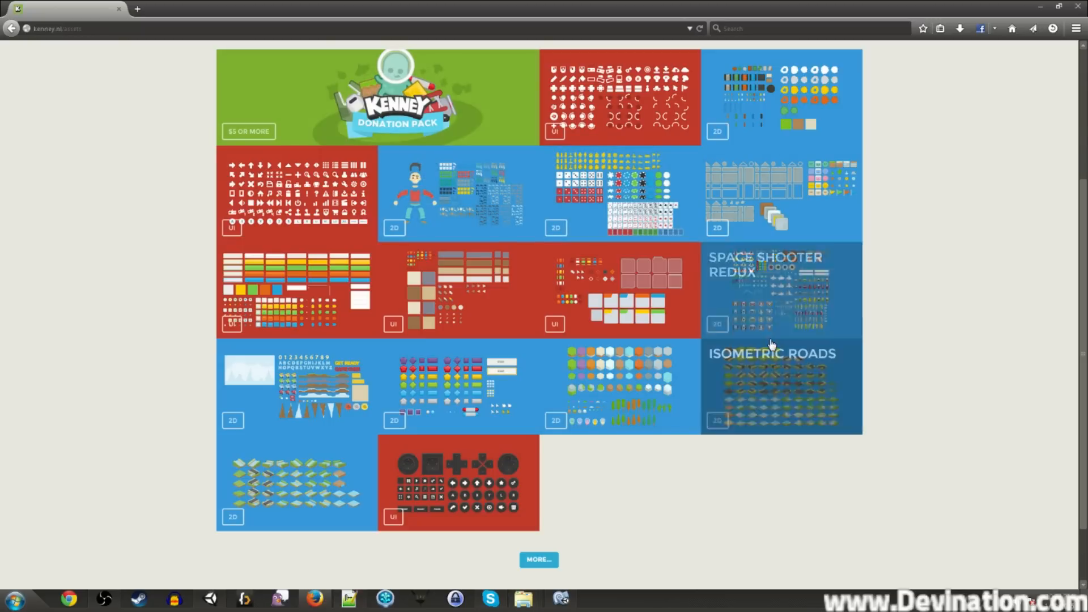
{"action": "key", "text": "alt+Tab"}
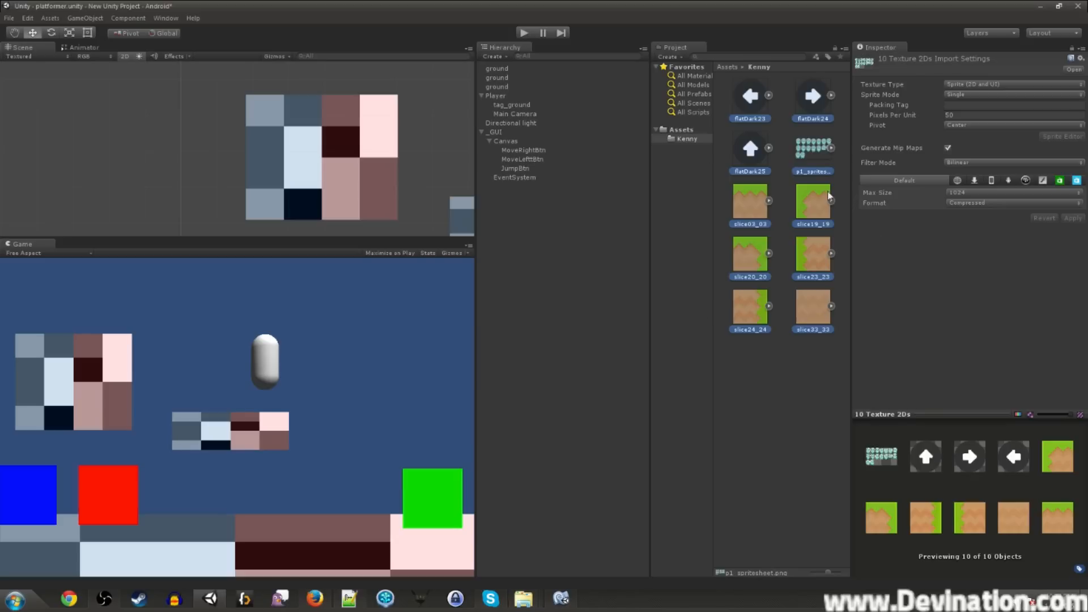
- Place the slice19_19 sprite over the left end of the small ground platform in the scene
{"action": "left_click", "coordinate": [237, 192]}
{"action": "middle_click_drag", "start_coordinate": [376, 209], "coordinate": [136, 157]}
{"action": "scroll", "coordinate": [216, 156], "scroll_direction": "down", "scroll_amount": 7}
{"action": "middle_click_drag", "start_coordinate": [216, 155], "coordinate": [224, 178]}
{"action": "scroll", "coordinate": [351, 218], "scroll_direction": "down", "scroll_amount": 1}
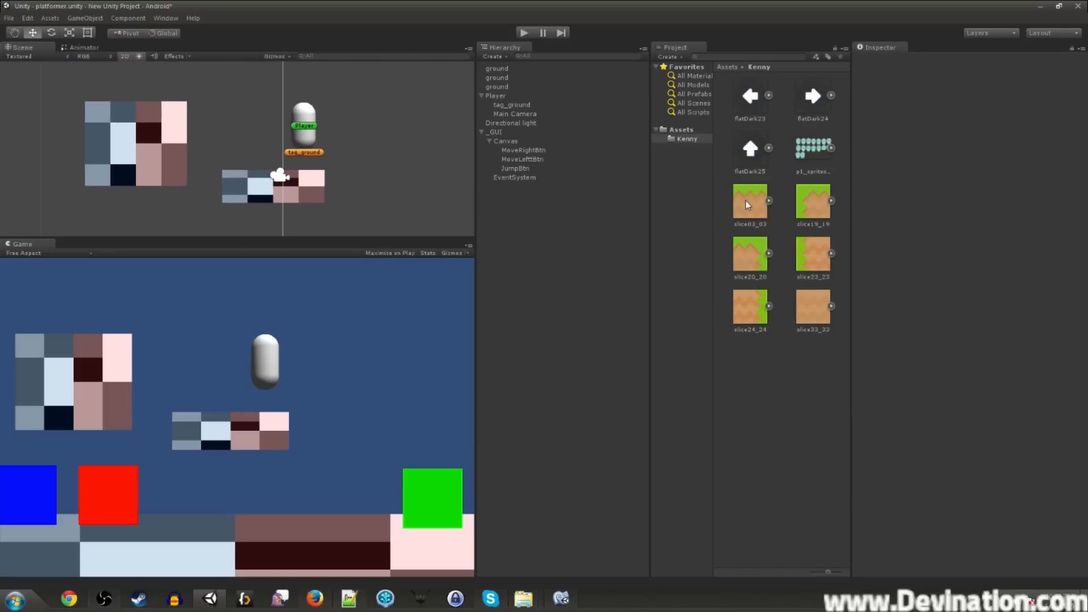
{"action": "left_click_drag", "start_coordinate": [240, 181], "coordinate": [246, 175]}
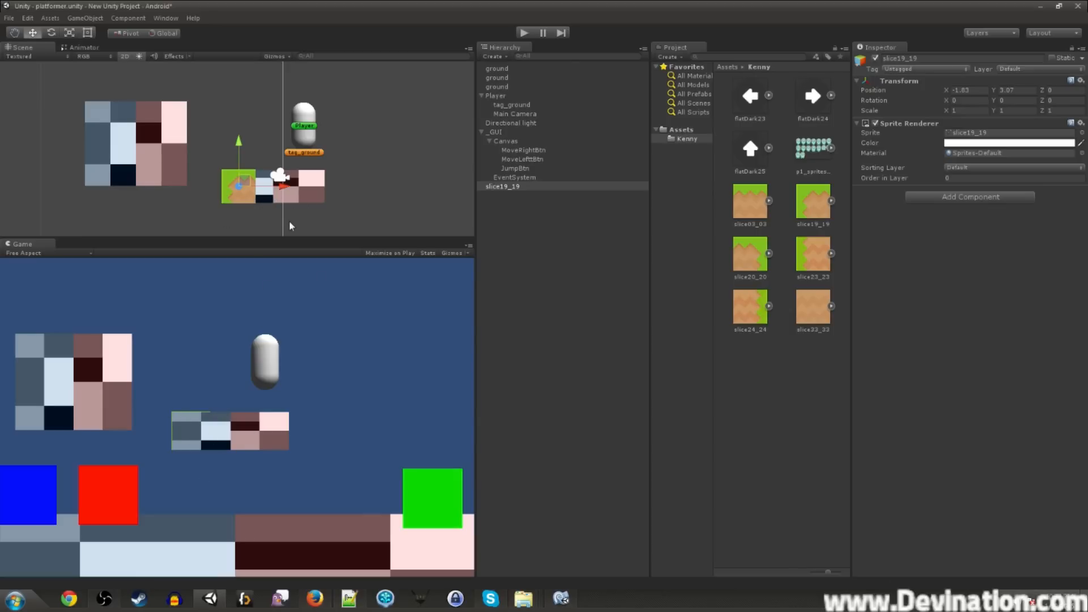
- Set the slice19_19 tile's Order in Layer to 1, leaving its sorting layer at Default
{"action": "left_click", "coordinate": [970, 167]}
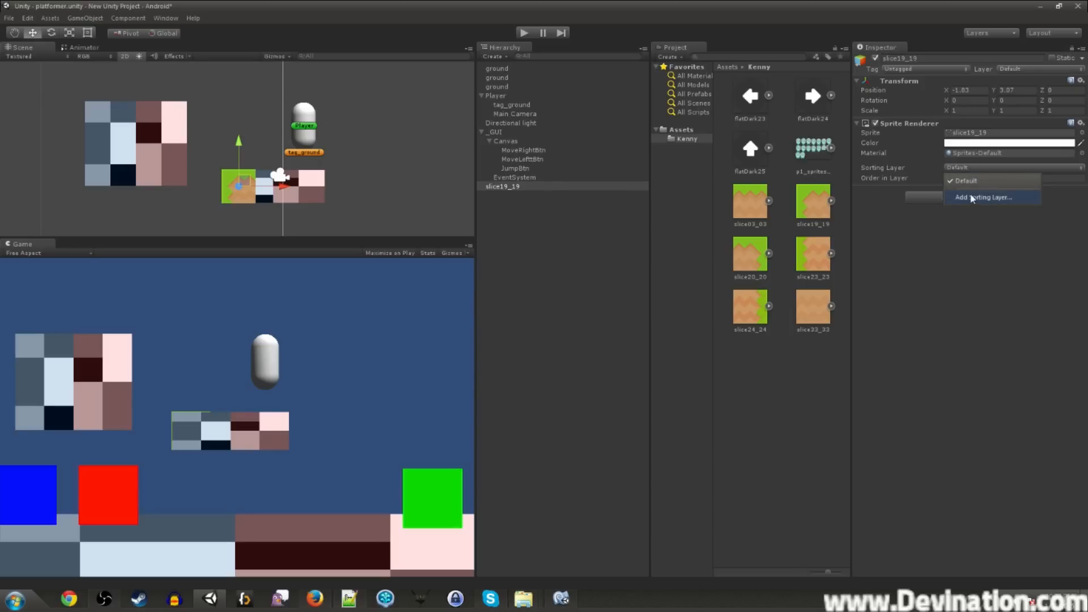
{"action": "left_click", "coordinate": [985, 232]}
{"action": "left_click", "coordinate": [974, 179]}
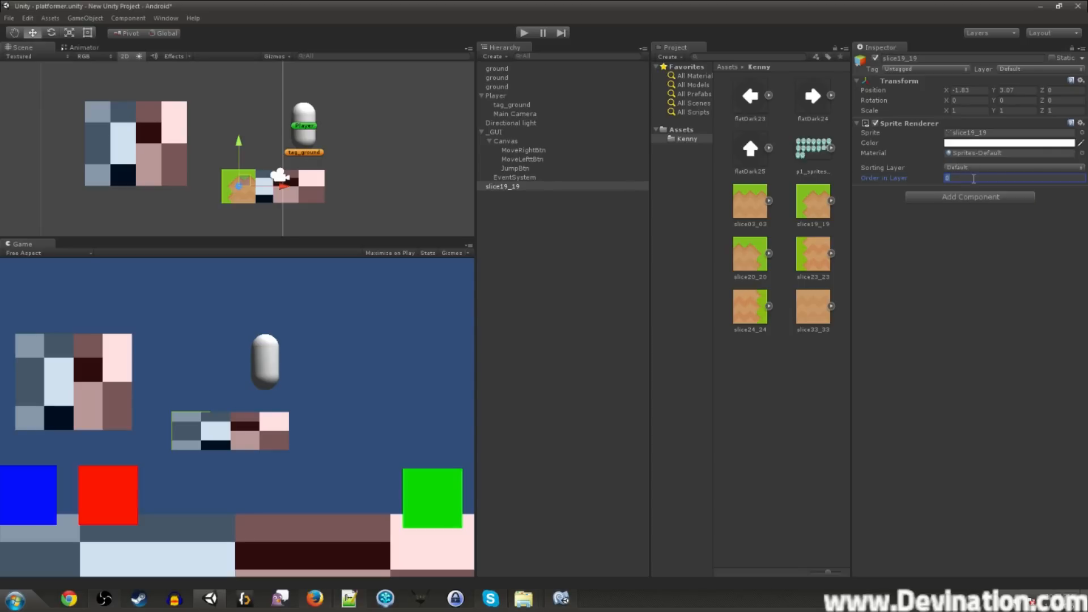
{"action": "type", "text": "1"}
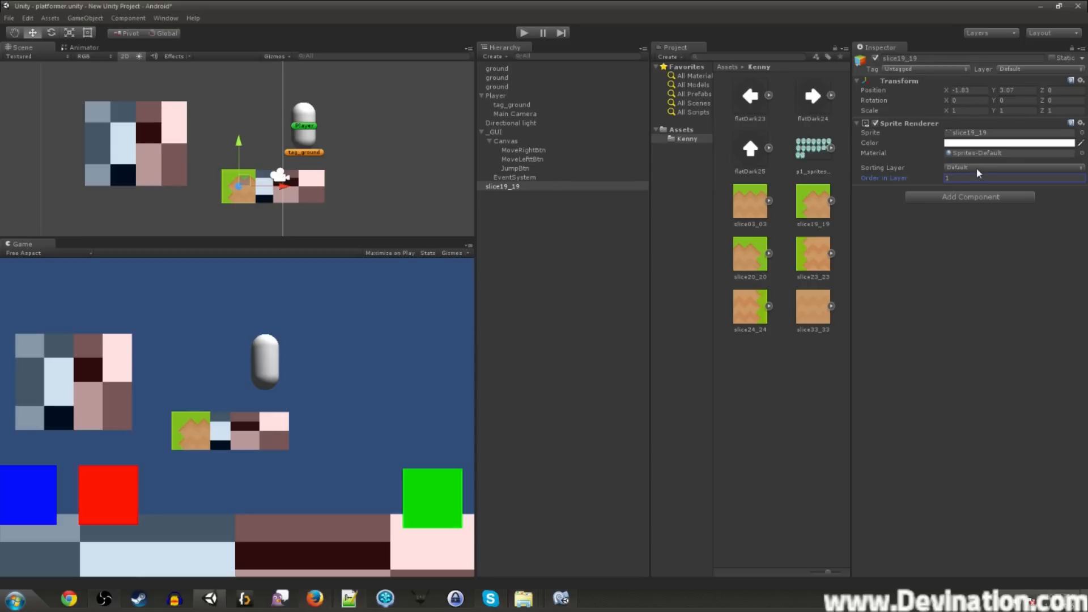
{"action": "left_click", "coordinate": [929, 344]}
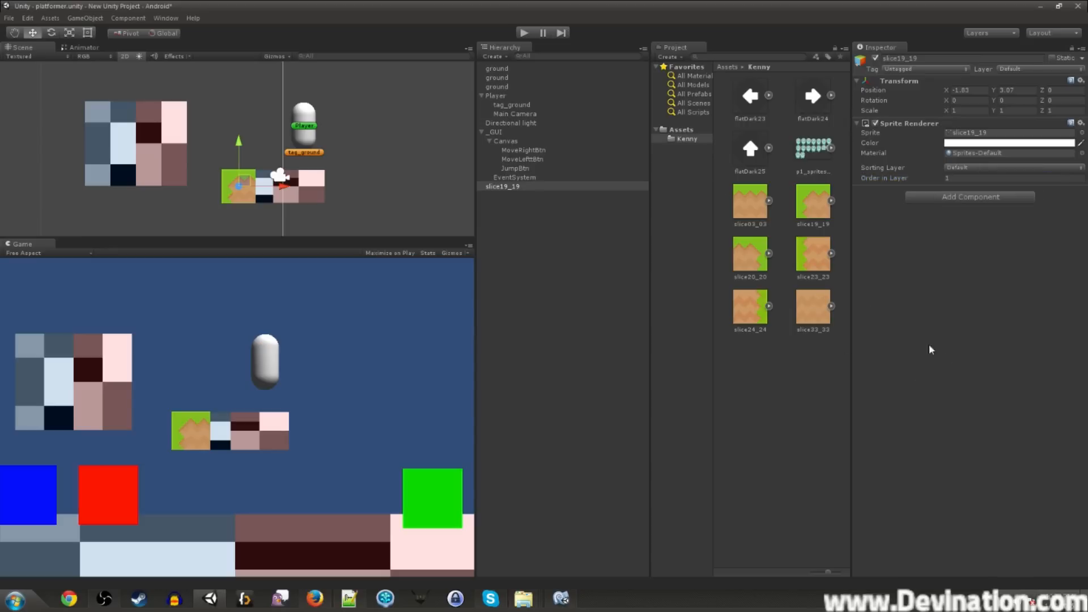
- Duplicate the slice19_19 tile and move the copy with snapping along the platform to about X 0.17
{"action": "key", "text": "q"}
{"action": "scroll", "coordinate": [327, 205], "scroll_direction": "up", "scroll_amount": 3}
{"action": "key", "text": "w"}
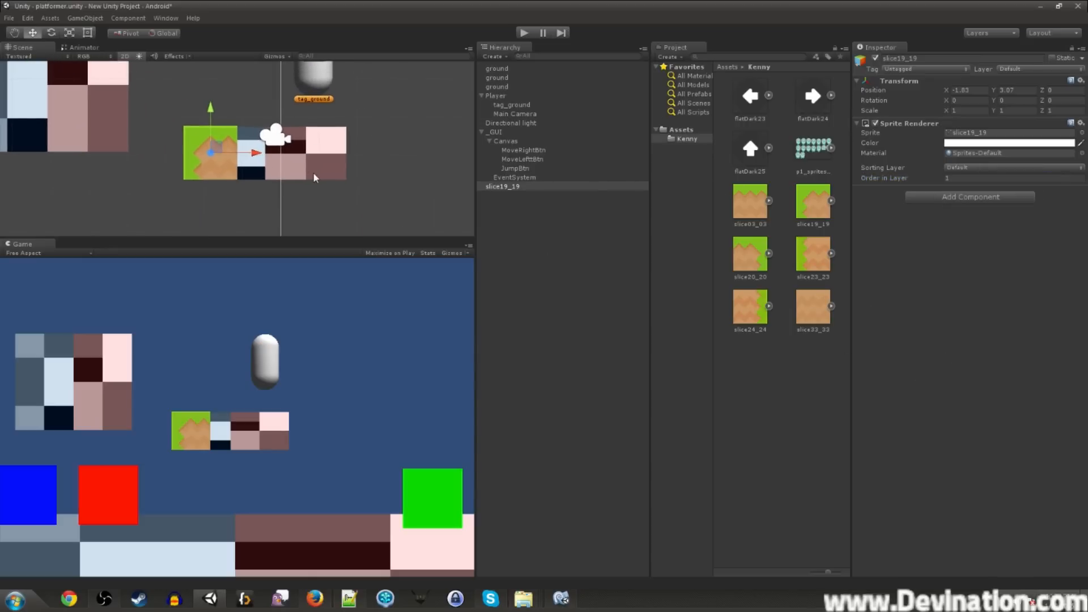
{"action": "key", "text": "ctrl+d"}
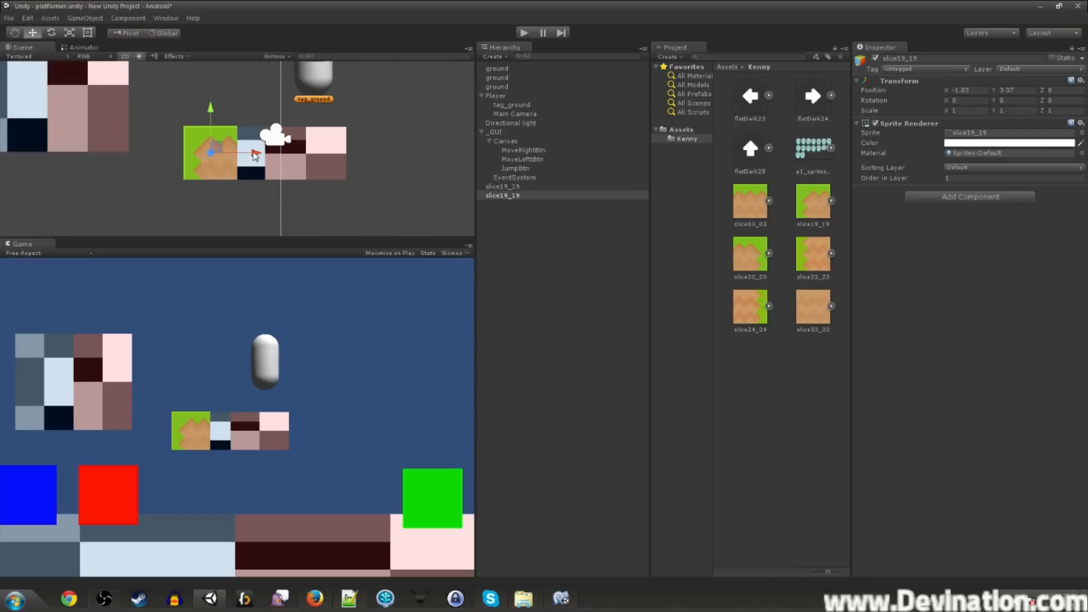
{"action": "left_click_drag", "start_coordinate": [272, 157], "coordinate": [317, 152], "text": "ctrl"}
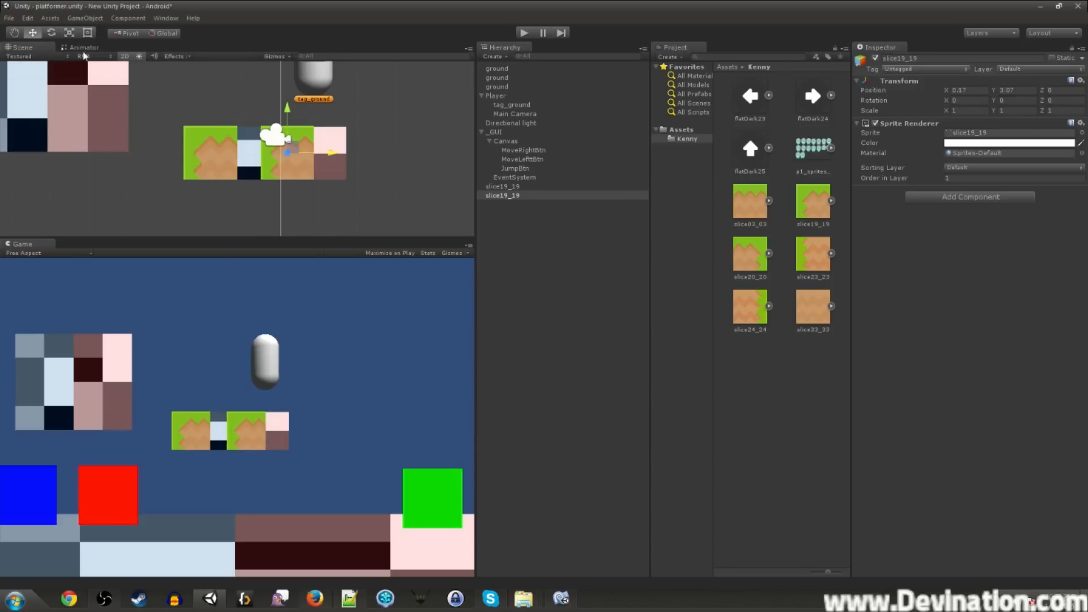
- Set the Move X, Move Y and Move Z snap settings to 0.2
{"action": "left_click", "coordinate": [27, 19]}
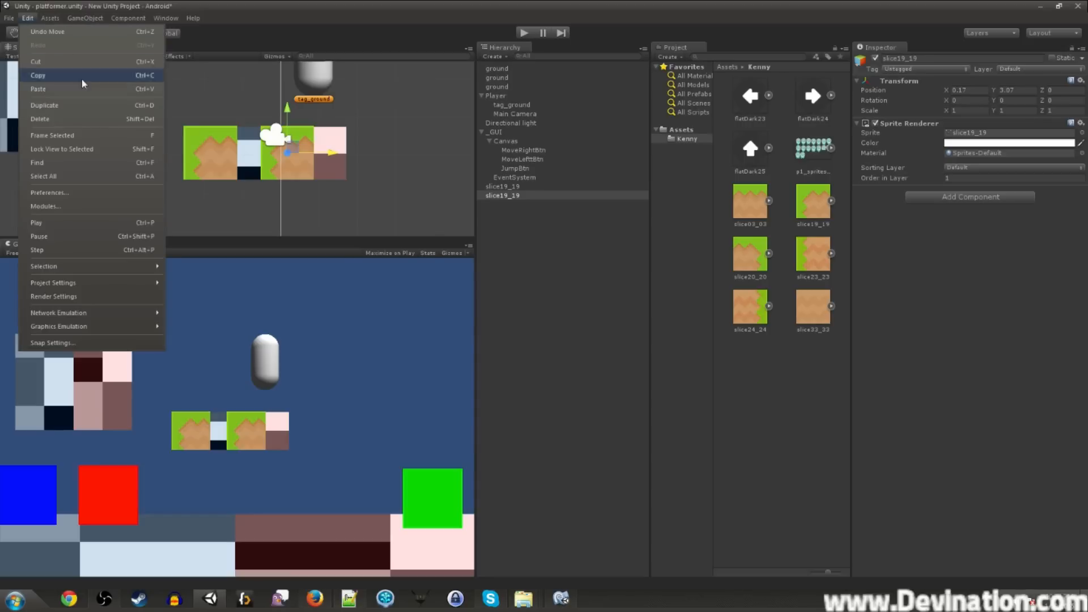
{"action": "left_click", "coordinate": [56, 342]}
{"action": "left_click", "coordinate": [165, 156]}
{"action": "type", "text": "0.2"}
{"action": "key", "text": "Tab"}
{"action": "type", "text": "0.2"}
{"action": "key", "text": "Tab"}
{"action": "type", "text": "0.2"}
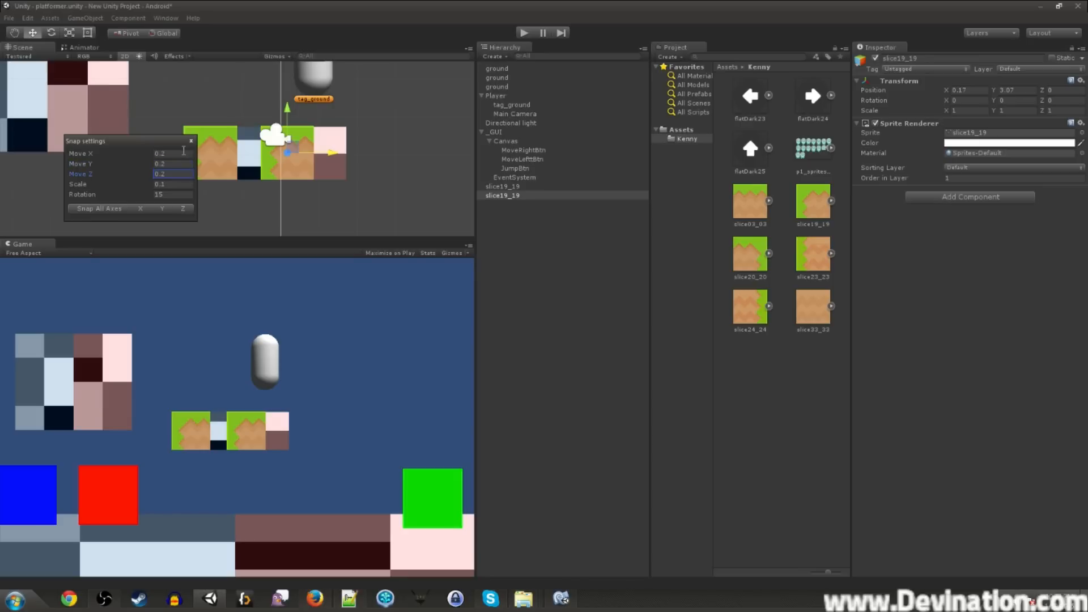
- Snap the copied tile beside the first one at about X -0.43 and change its sprite to slice03_03
{"action": "left_click_drag", "start_coordinate": [331, 157], "coordinate": [310, 152]}
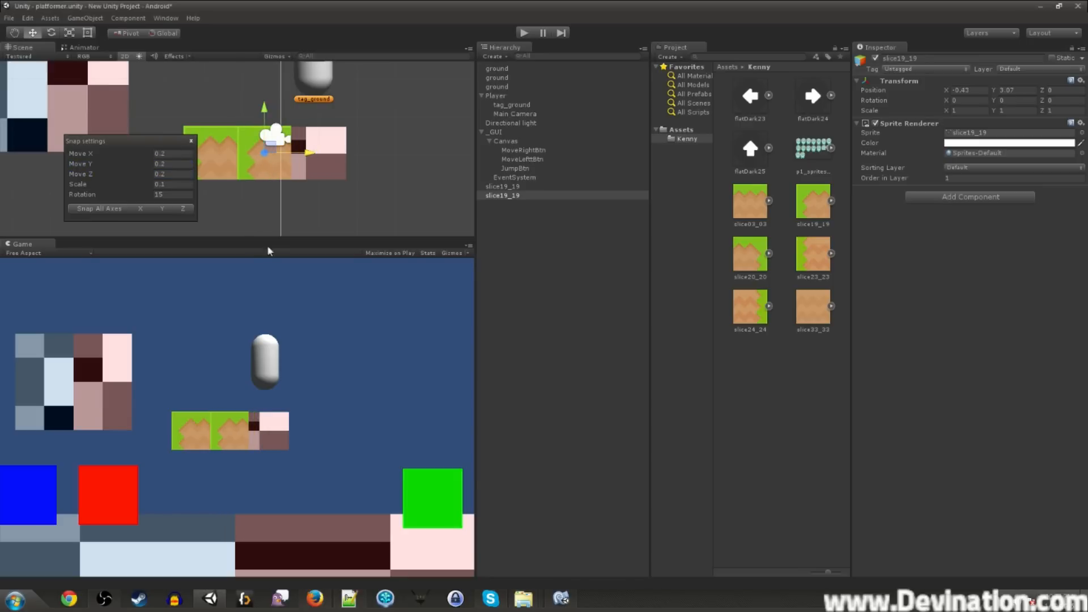
{"action": "left_click", "coordinate": [191, 142]}
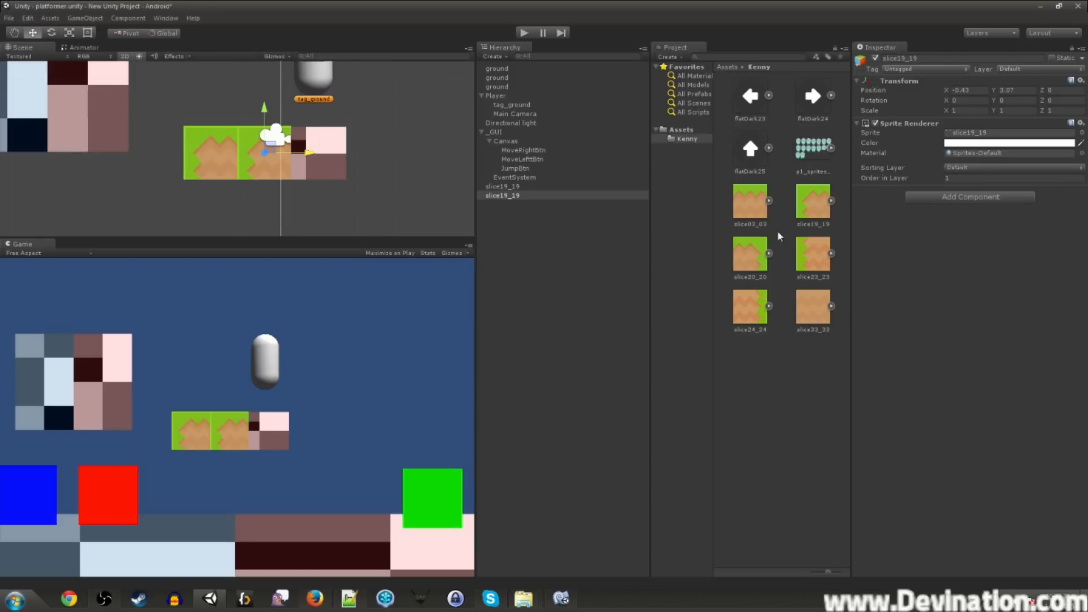
{"action": "left_click_drag", "start_coordinate": [1004, 126], "coordinate": [1002, 132]}
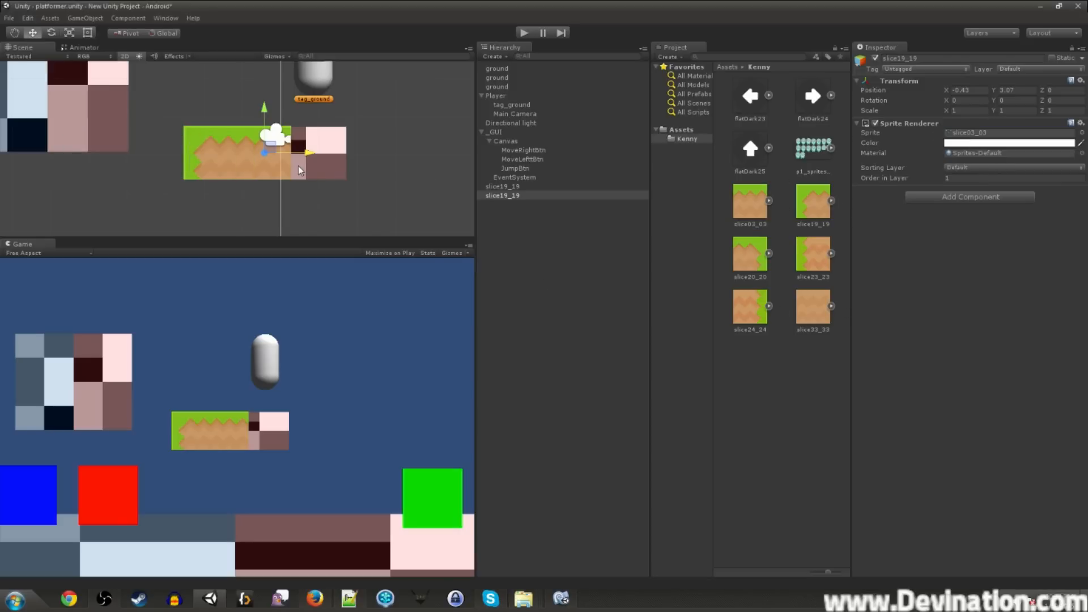
- Duplicate the slice03_03 tile, snap the copy to about X 0.97 and change its sprite to slice20_20
{"action": "key", "text": "ctrl+d"}
{"action": "left_click_drag", "start_coordinate": [309, 158], "coordinate": [364, 158]}
{"action": "left_click_drag", "start_coordinate": [748, 262], "coordinate": [989, 134]}
- Try moving the small ground platform on its own while the three tiles are still unparented
{"action": "scroll", "coordinate": [368, 224], "scroll_direction": "up", "scroll_amount": 5}
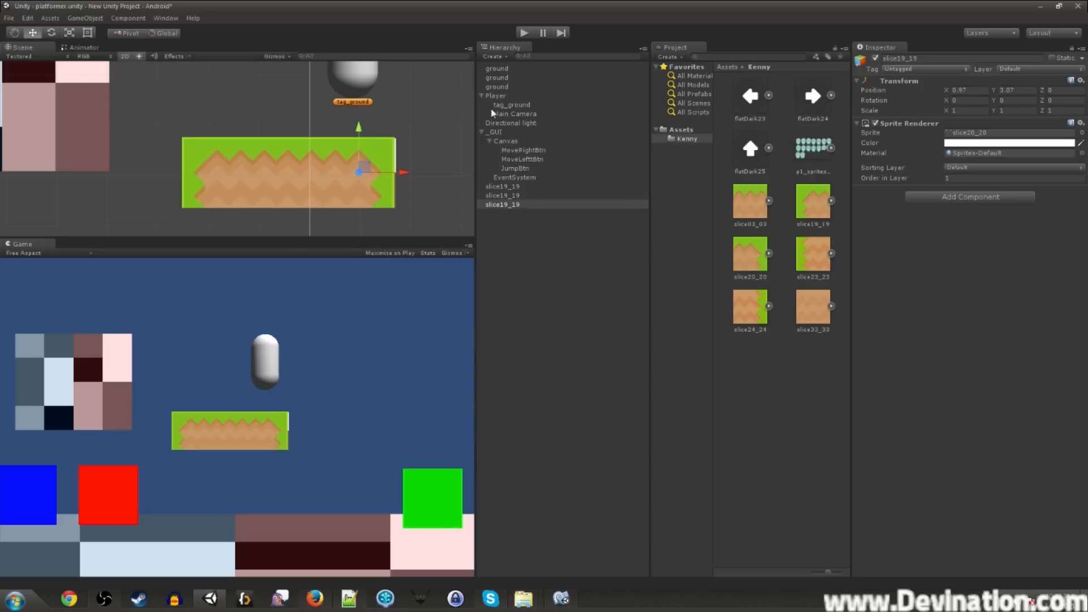
{"action": "left_click", "coordinate": [497, 86]}
{"action": "left_click", "coordinate": [497, 77]}
{"action": "left_click_drag", "start_coordinate": [295, 167], "coordinate": [340, 152]}
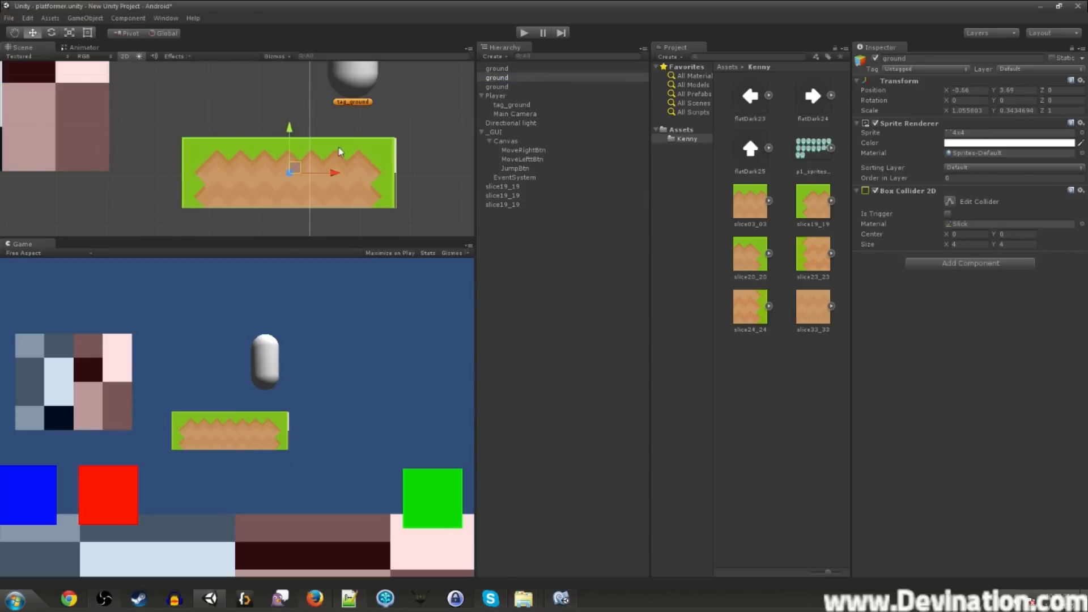
- Make the three slice19_19 tile objects children of the small platform's ground object
{"action": "left_click", "coordinate": [503, 187]}
{"action": "left_click", "coordinate": [503, 204], "text": "shift"}
{"action": "left_click_drag", "start_coordinate": [503, 204], "coordinate": [504, 78]}
- Test moving the ground object together with its child tiles and undo the move
{"action": "left_click", "coordinate": [501, 77]}
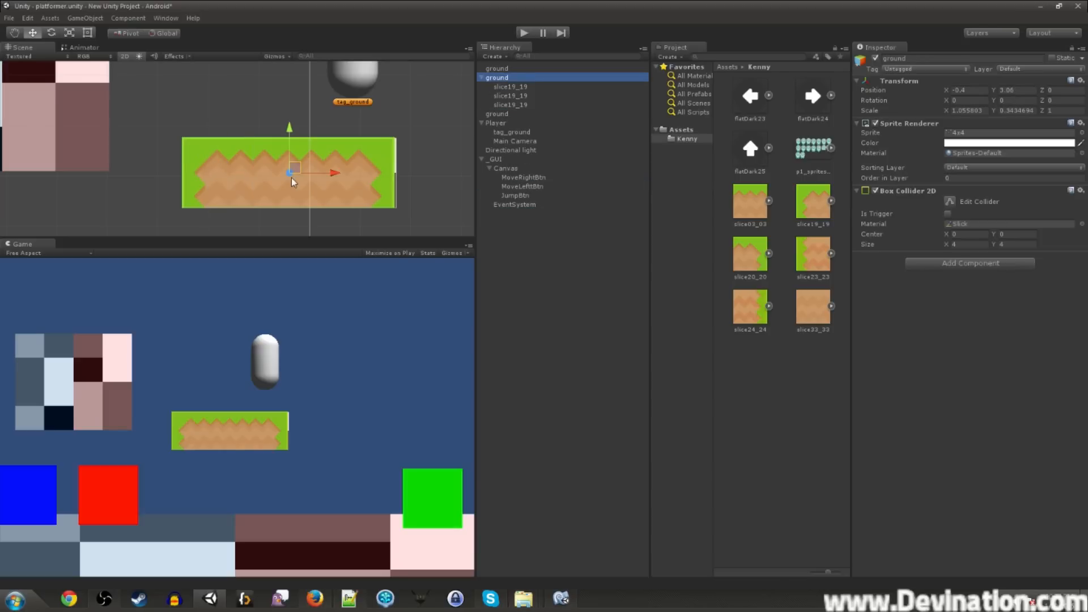
{"action": "mouse_move", "coordinate": [296, 163]}
{"action": "left_mouse_down"}
{"action": "mouse_move", "coordinate": [201, 142]}
{"action": "mouse_move", "coordinate": [294, 148]}
{"action": "left_mouse_up"}
{"action": "key", "text": "ctrl+z"}
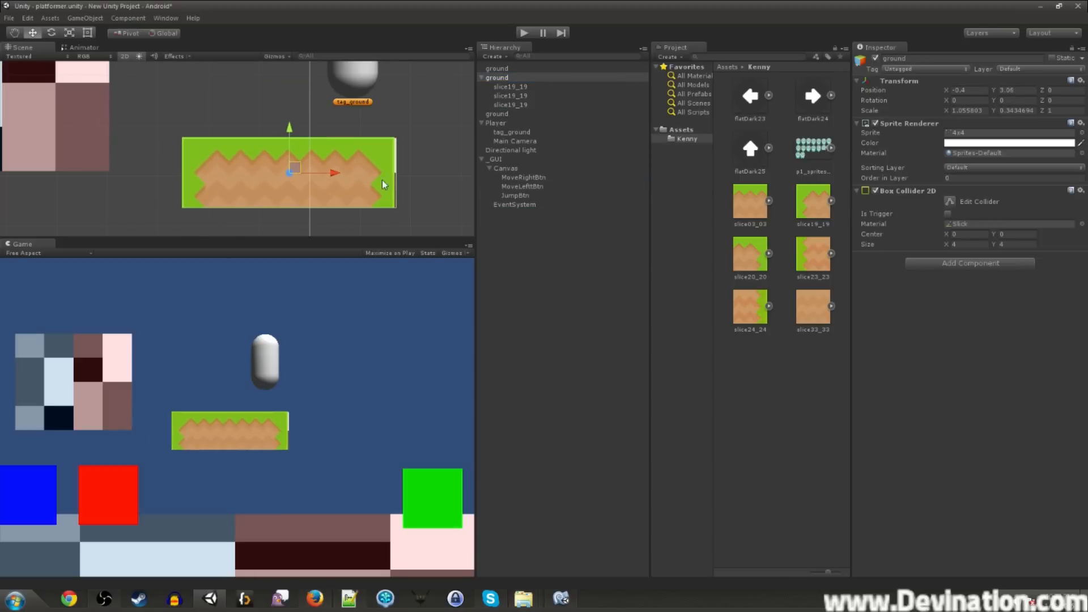
- Move the middle slice03_03 tile up out of the platform row to about X -0.13, Y 2.97
{"action": "left_click", "coordinate": [513, 95]}
{"action": "left_click_drag", "start_coordinate": [305, 168], "coordinate": [281, 116]}
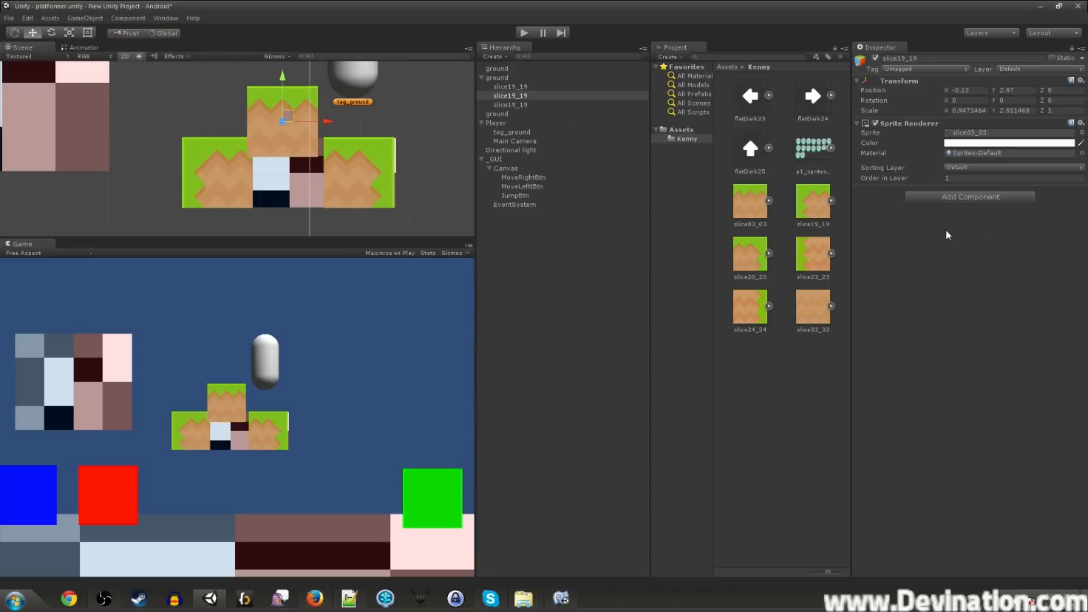
- Undo the middle tile's move and remove the Sprite Renderer component from the small platform's ground object
{"action": "key", "text": "ctrl+z"}
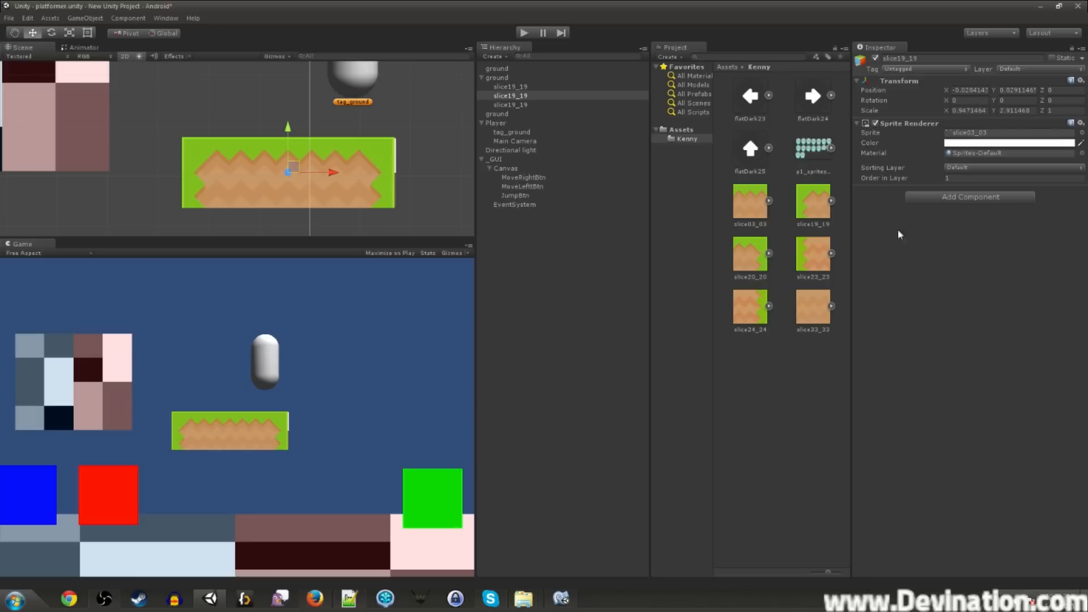
{"action": "left_click", "coordinate": [497, 77]}
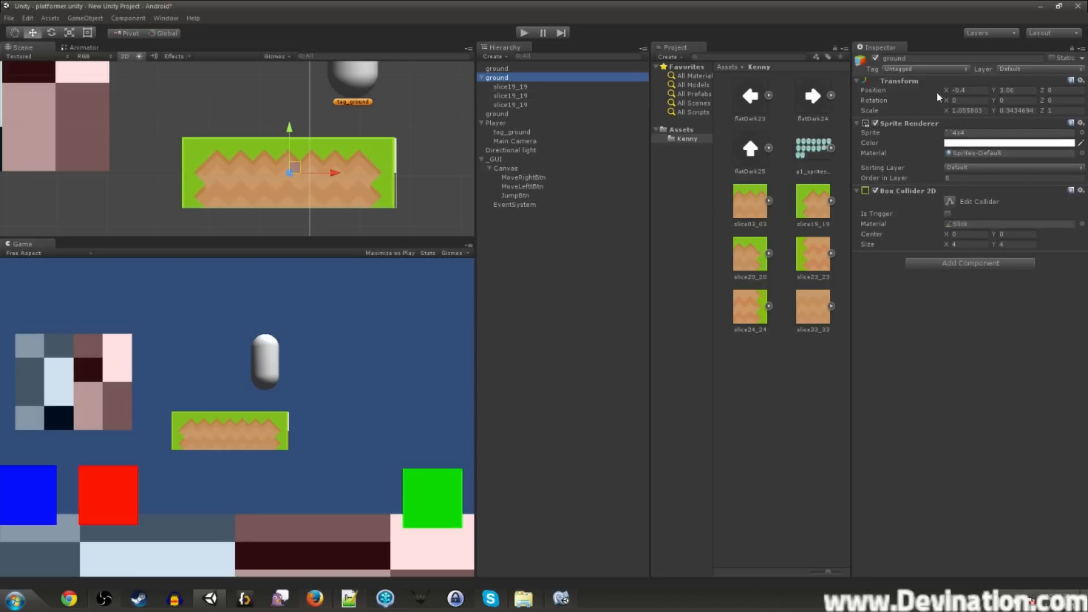
{"action": "right_click", "coordinate": [917, 123]}
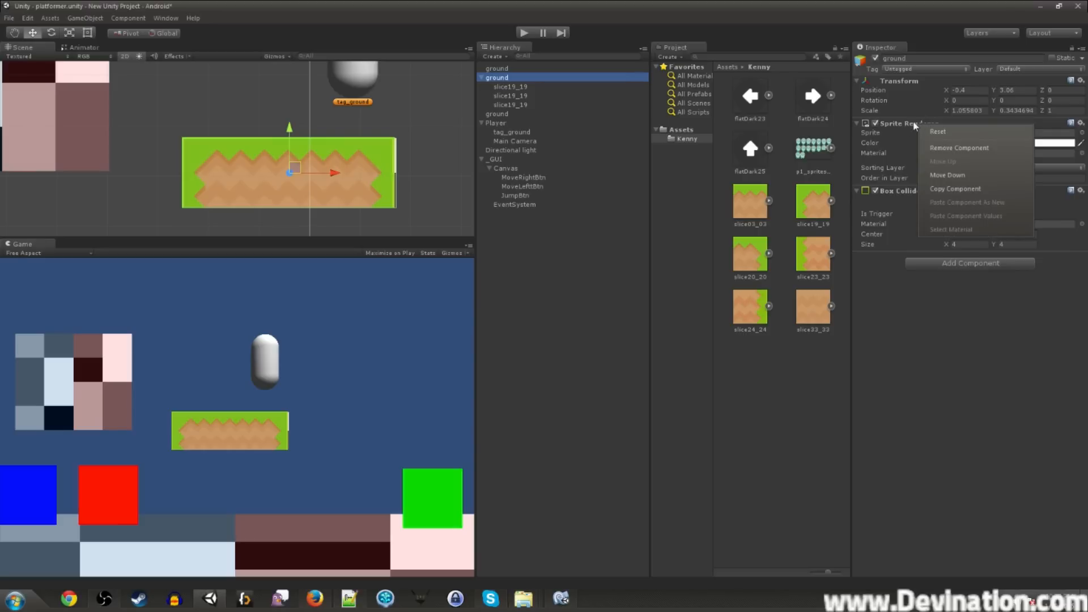
{"action": "left_click", "coordinate": [967, 149]}
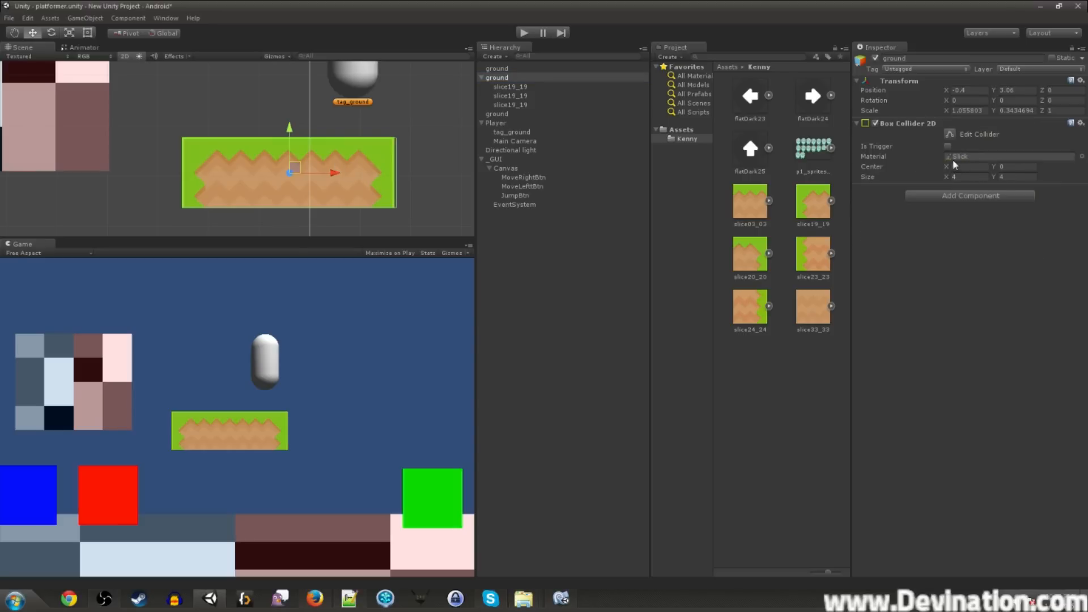
- Assign the flatDark23 arrow as the Source Image of all three canvas buttons at once
{"action": "left_click_drag", "start_coordinate": [298, 170], "coordinate": [386, 179], "text": "alt"}
{"action": "scroll", "coordinate": [385, 179], "scroll_direction": "down", "scroll_amount": 3}
{"action": "scroll", "coordinate": [386, 178], "scroll_direction": "down", "scroll_amount": 10}
{"action": "middle_click_drag", "start_coordinate": [276, 151], "coordinate": [303, 87]}
{"action": "scroll", "coordinate": [248, 122], "scroll_direction": "down", "scroll_amount": 2}
{"action": "scroll", "coordinate": [248, 123], "scroll_direction": "down", "scroll_amount": 3}
{"action": "middle_click_drag", "start_coordinate": [275, 151], "coordinate": [293, 180]}
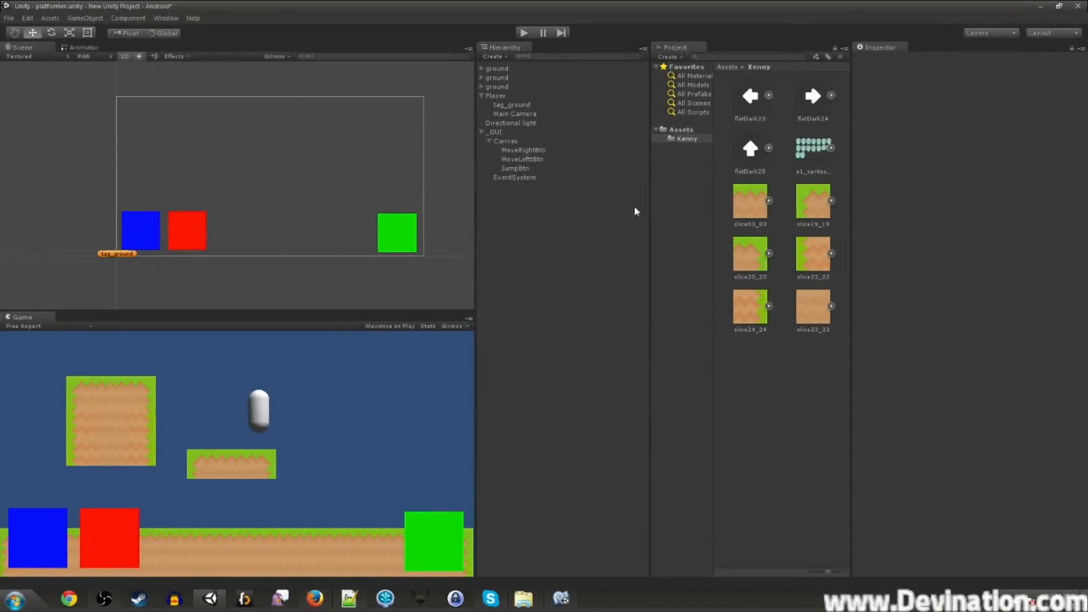
{"action": "left_click", "coordinate": [523, 150]}
{"action": "left_click", "coordinate": [515, 168], "text": "shift"}
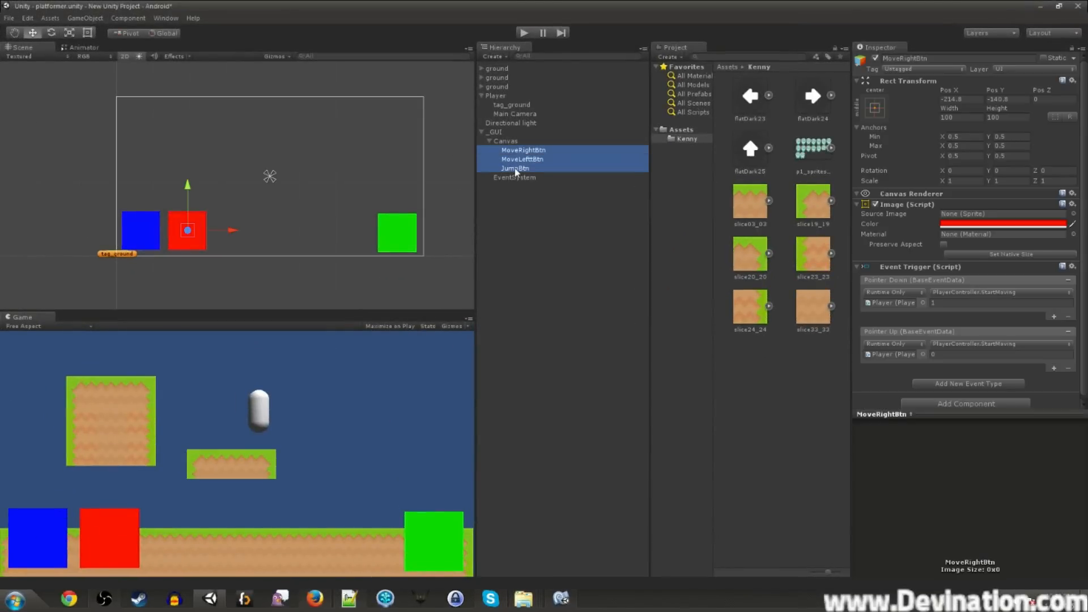
{"action": "left_click_drag", "start_coordinate": [749, 102], "coordinate": [972, 219]}
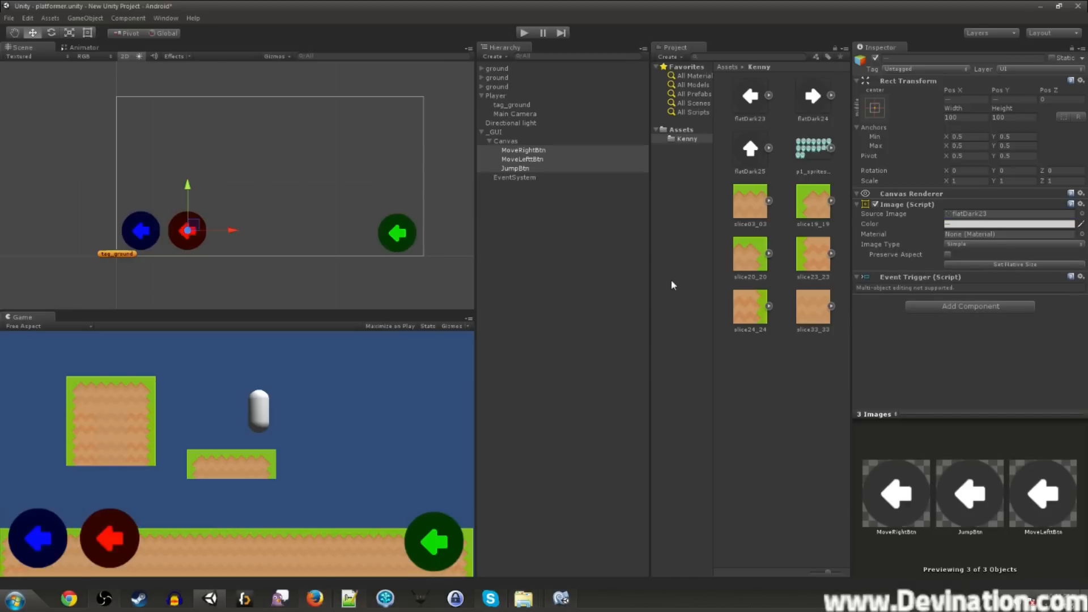
- Set the image color of the three canvas buttons to white
{"action": "left_click", "coordinate": [962, 225]}
{"action": "left_click_drag", "start_coordinate": [31, 65], "coordinate": [10, 44]}
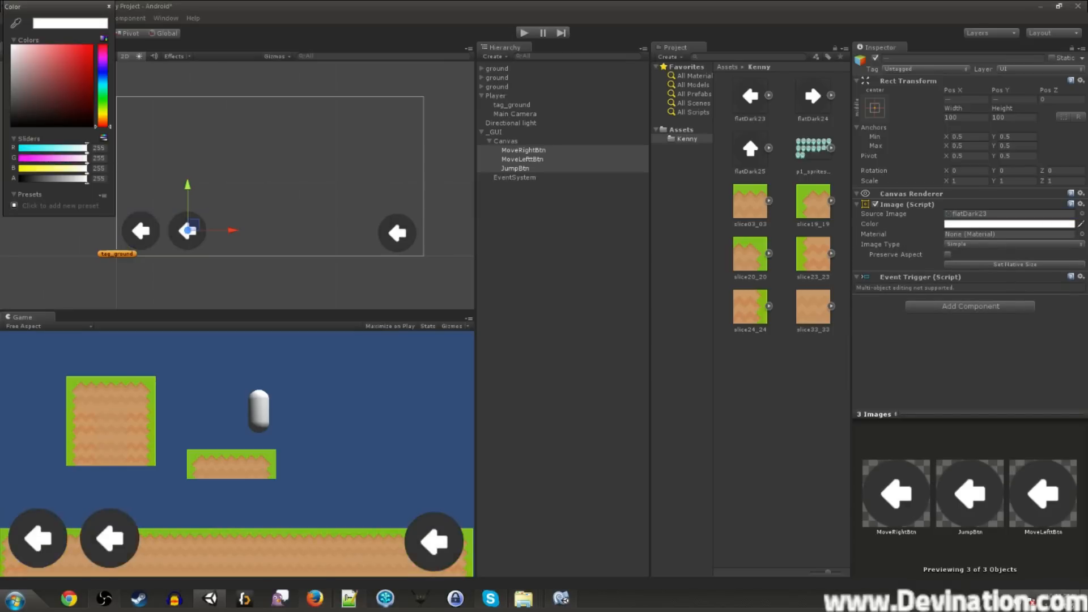
{"action": "left_click", "coordinate": [110, 8]}
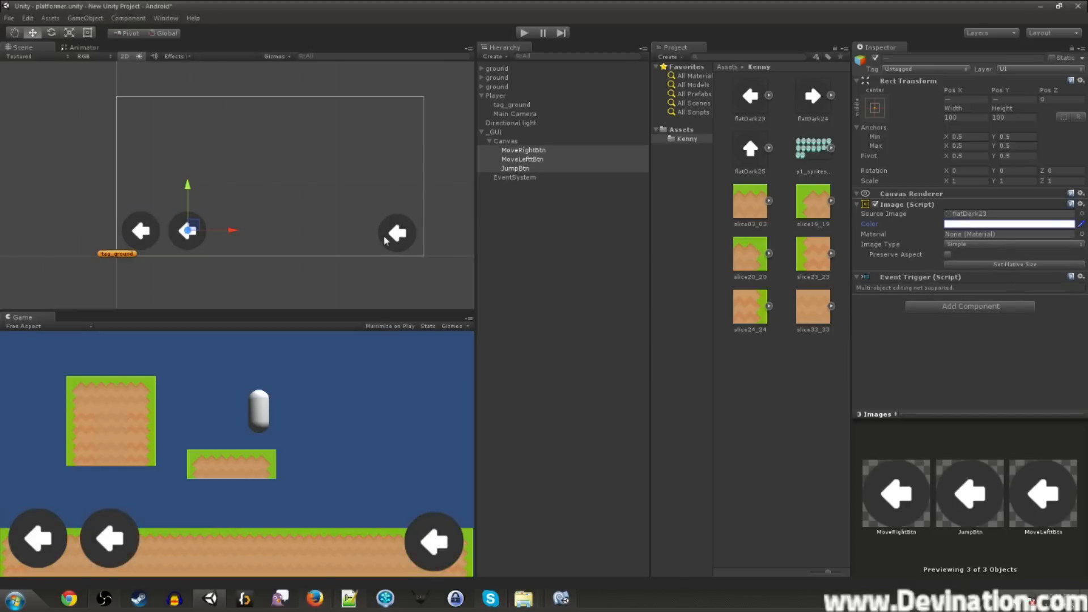
- Set the Source Image of MoveRightBtn to flatDark24 and that of JumpBtn to flatDark25
{"action": "left_click", "coordinate": [531, 159]}
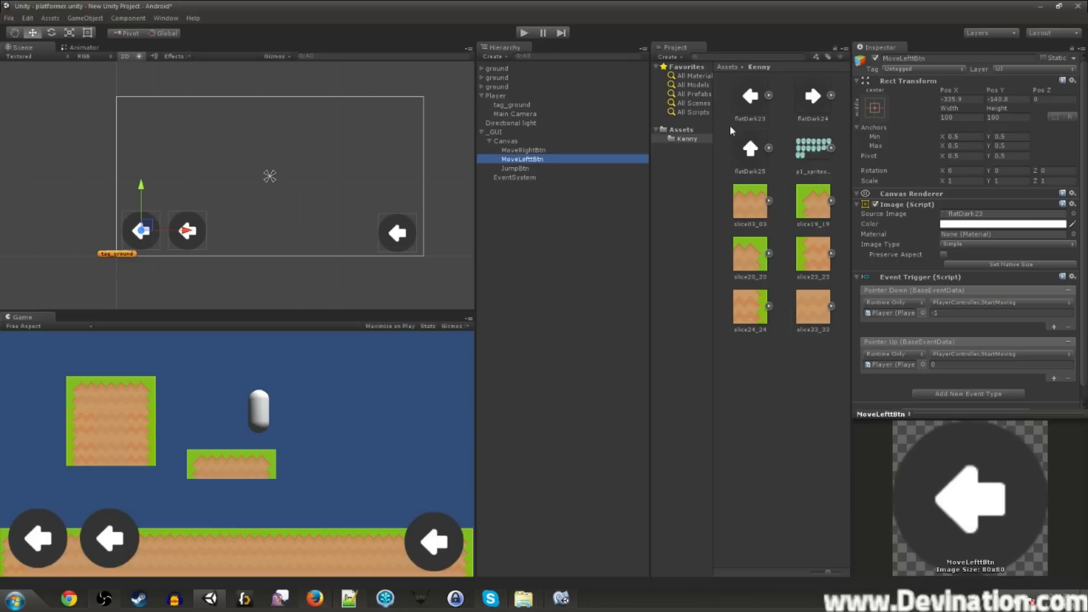
{"action": "left_click", "coordinate": [522, 150]}
{"action": "left_click", "coordinate": [813, 103]}
{"action": "left_click_drag", "start_coordinate": [813, 108], "coordinate": [1003, 214]}
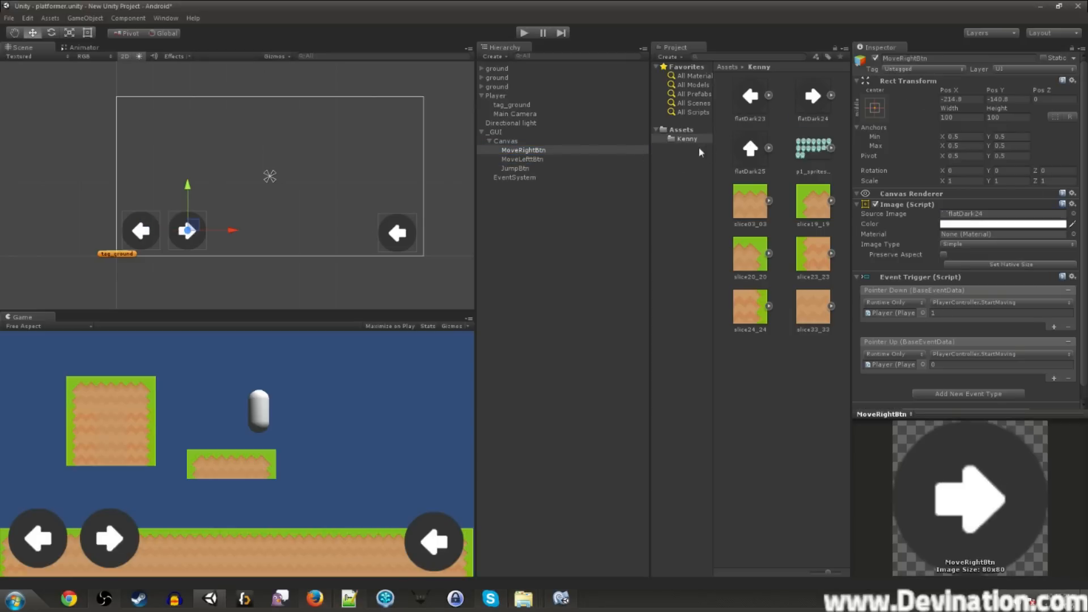
{"action": "left_click", "coordinate": [520, 169]}
{"action": "left_click_drag", "start_coordinate": [749, 154], "coordinate": [980, 221]}
- Select the Player object and frame its capsule in the scene view
{"action": "left_click", "coordinate": [349, 272]}
{"action": "middle_click_drag", "start_coordinate": [303, 299], "coordinate": [343, 253]}
{"action": "scroll", "coordinate": [315, 282], "scroll_direction": "up", "scroll_amount": 5}
{"action": "scroll", "coordinate": [291, 267], "scroll_direction": "down", "scroll_amount": 3}
{"action": "key", "text": "w"}
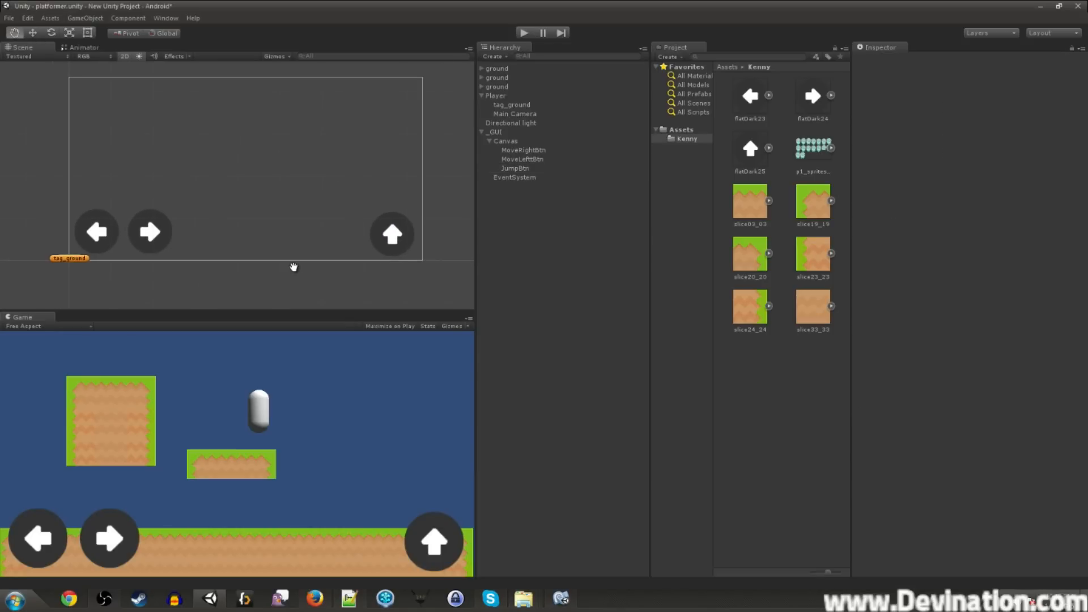
{"action": "left_click", "coordinate": [497, 96]}
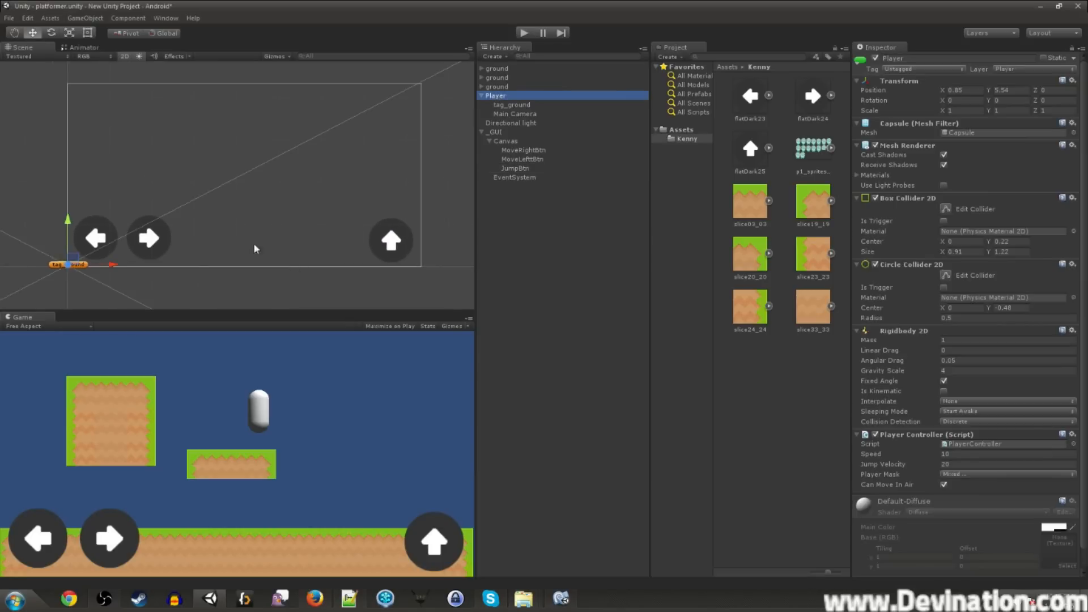
{"action": "key", "text": "f"}
{"action": "scroll", "coordinate": [297, 269], "scroll_direction": "up", "scroll_amount": 2}
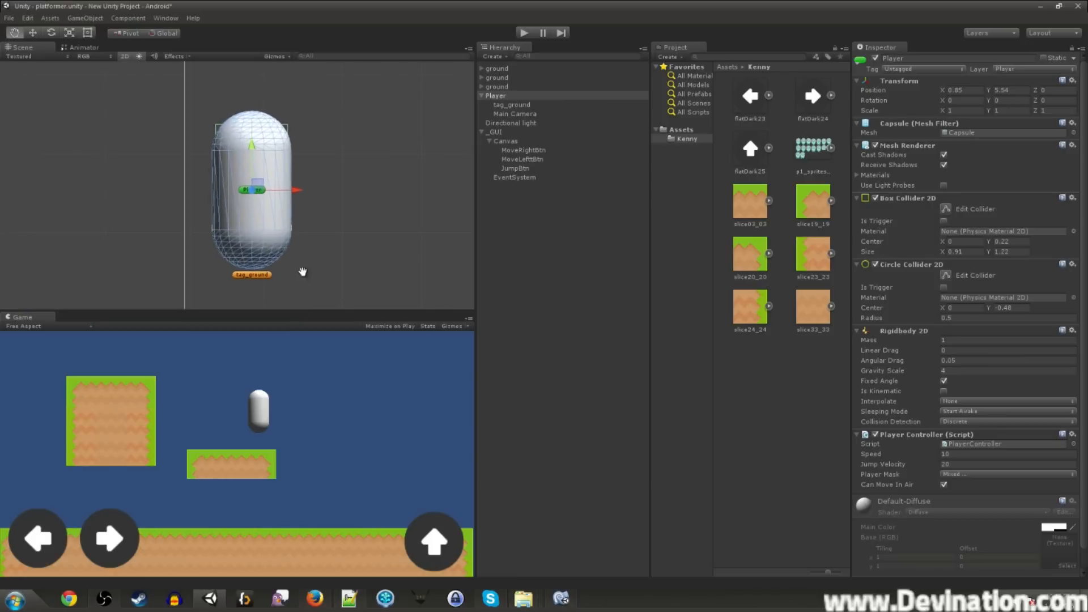
{"action": "middle_click_drag", "start_coordinate": [301, 271], "coordinate": [323, 259]}
{"action": "scroll", "coordinate": [323, 259], "scroll_direction": "down", "scroll_amount": 4}
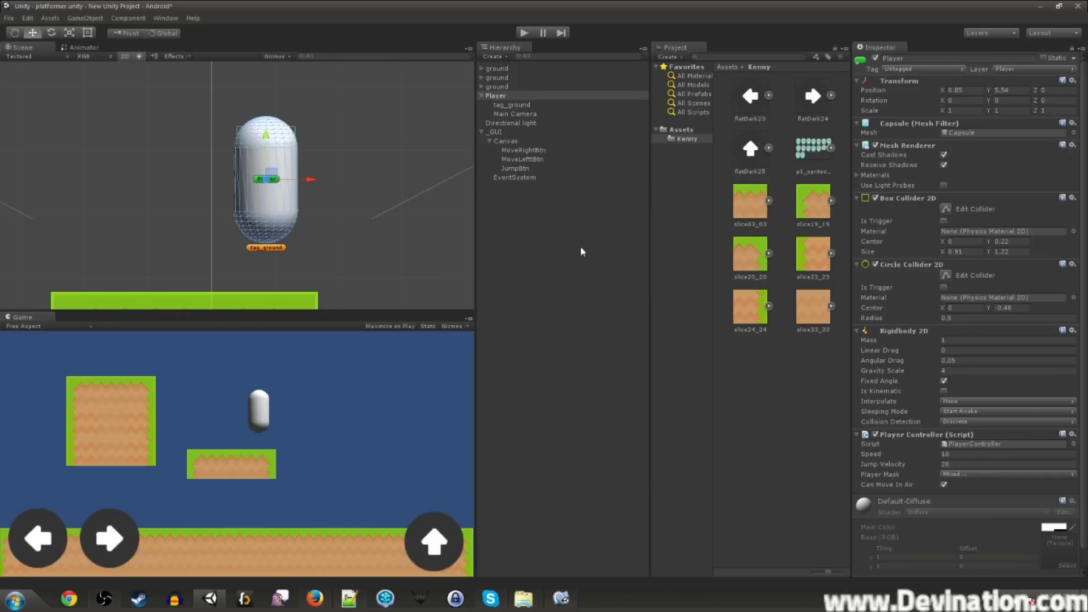
- Create an empty game object named art and make it a child of Player
{"action": "left_click", "coordinate": [538, 216]}
{"action": "left_click", "coordinate": [492, 57]}
{"action": "left_click", "coordinate": [495, 69]}
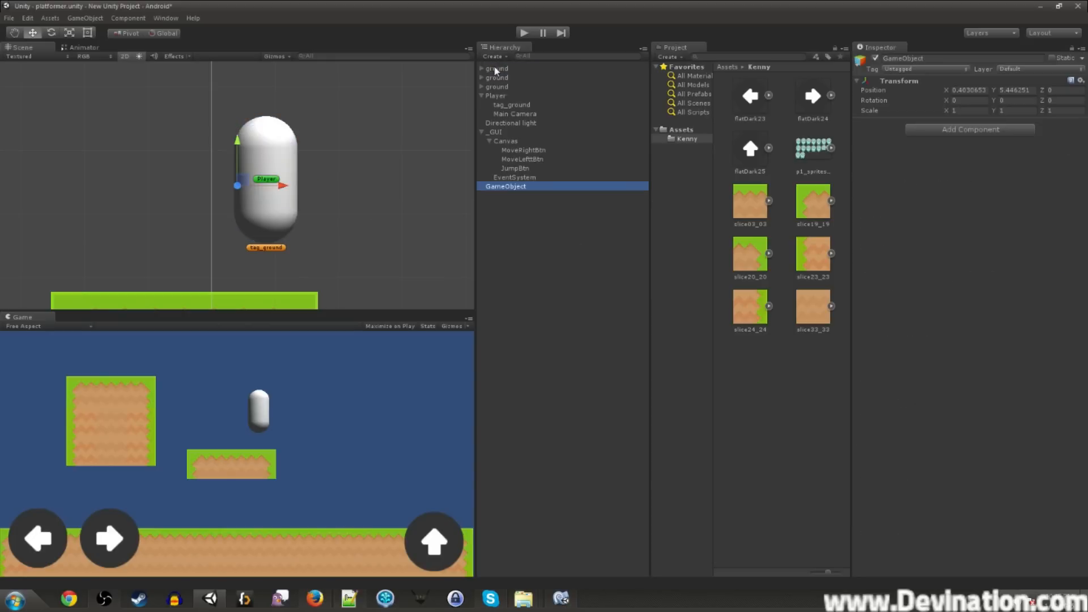
{"action": "double_click", "coordinate": [499, 186]}
{"action": "left_click", "coordinate": [498, 187]}
{"action": "type", "text": "art"}
{"action": "key", "text": "Return"}
{"action": "left_click_drag", "start_coordinate": [499, 189], "coordinate": [503, 97]}
- Reset the art object's transform and place it above tag_ground among the children of Player
{"action": "scroll", "coordinate": [306, 177], "scroll_direction": "up", "scroll_amount": 3}
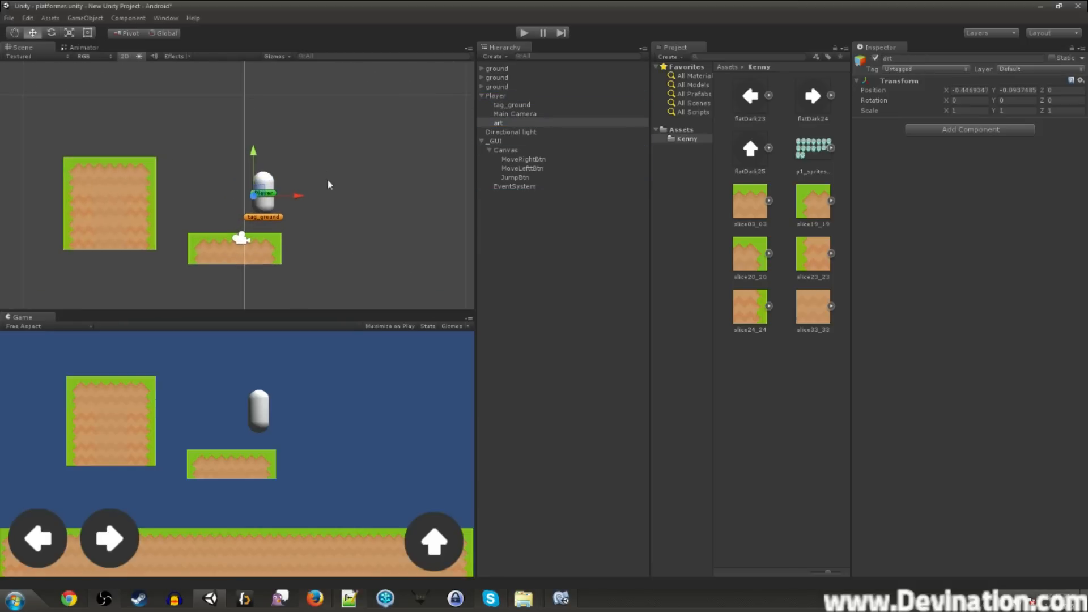
{"action": "right_click", "coordinate": [906, 83]}
{"action": "left_click", "coordinate": [922, 92]}
{"action": "middle_click_drag", "start_coordinate": [339, 192], "coordinate": [336, 202]}
{"action": "scroll", "coordinate": [335, 213], "scroll_direction": "up", "scroll_amount": 5}
{"action": "middle_click_drag", "start_coordinate": [390, 237], "coordinate": [327, 226]}
{"action": "scroll", "coordinate": [311, 223], "scroll_direction": "up", "scroll_amount": 4}
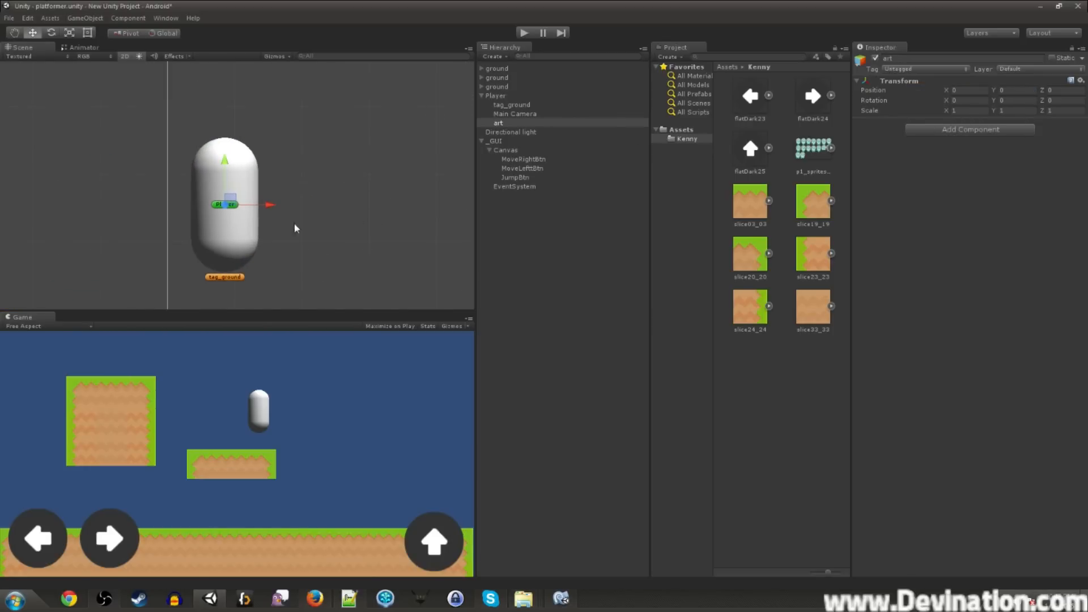
{"action": "left_click_drag", "start_coordinate": [499, 123], "coordinate": [508, 104]}
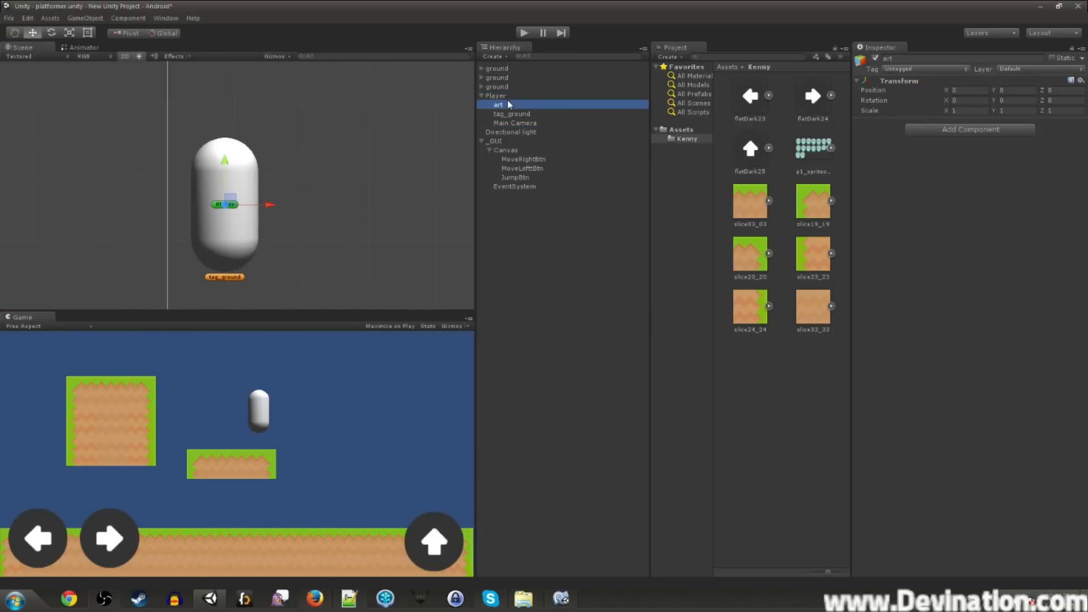
- Remove the Mesh Renderer and the Capsule Mesh Filter components from the Player object
{"action": "left_click", "coordinate": [498, 96]}
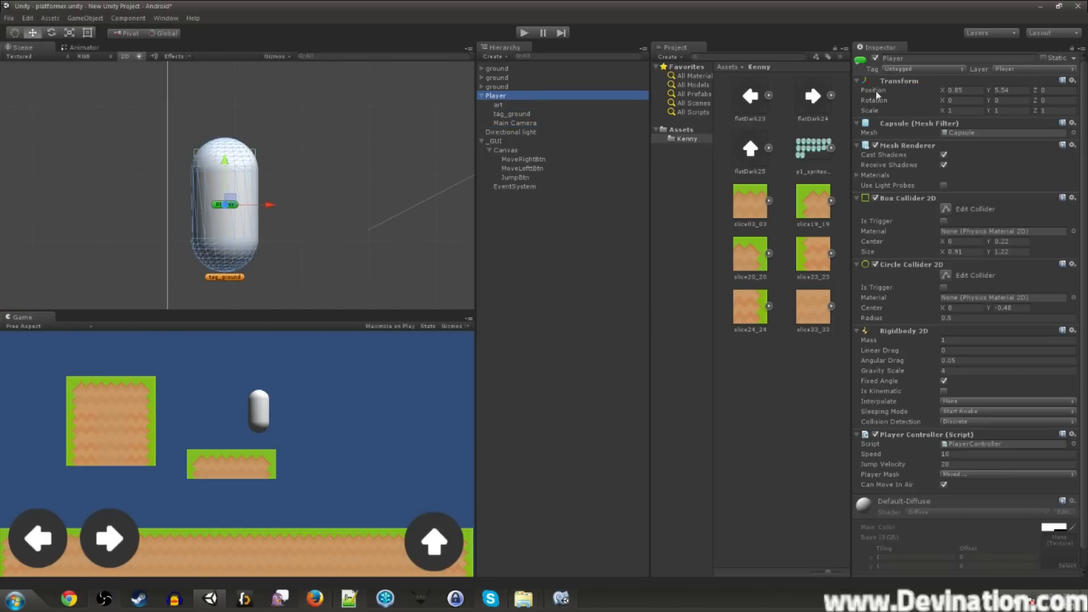
{"action": "right_click", "coordinate": [908, 148]}
{"action": "left_click", "coordinate": [938, 194]}
{"action": "right_click", "coordinate": [901, 125]}
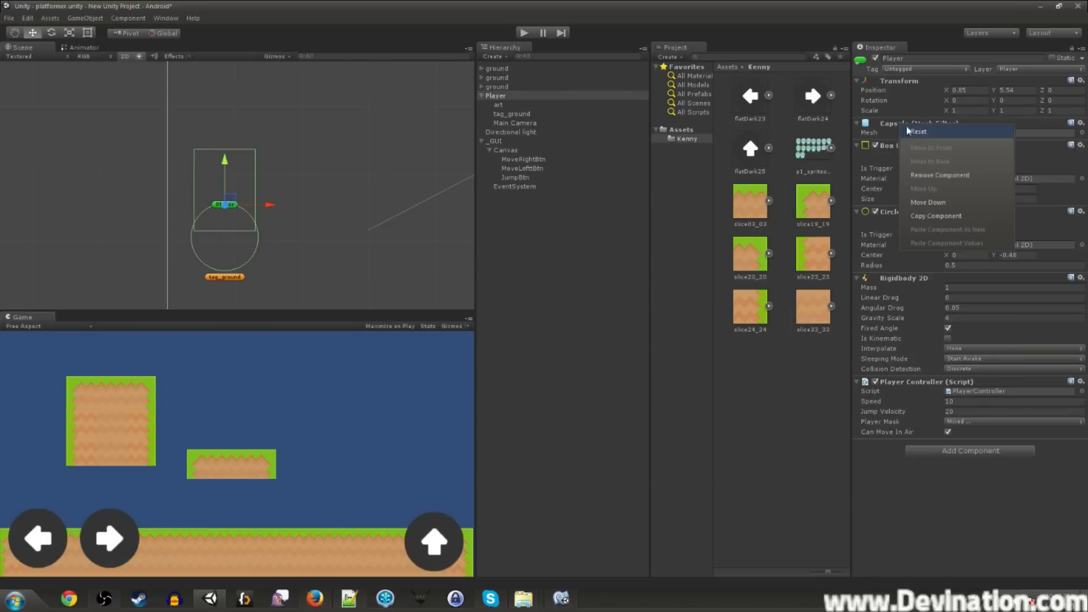
{"action": "left_click", "coordinate": [925, 178]}
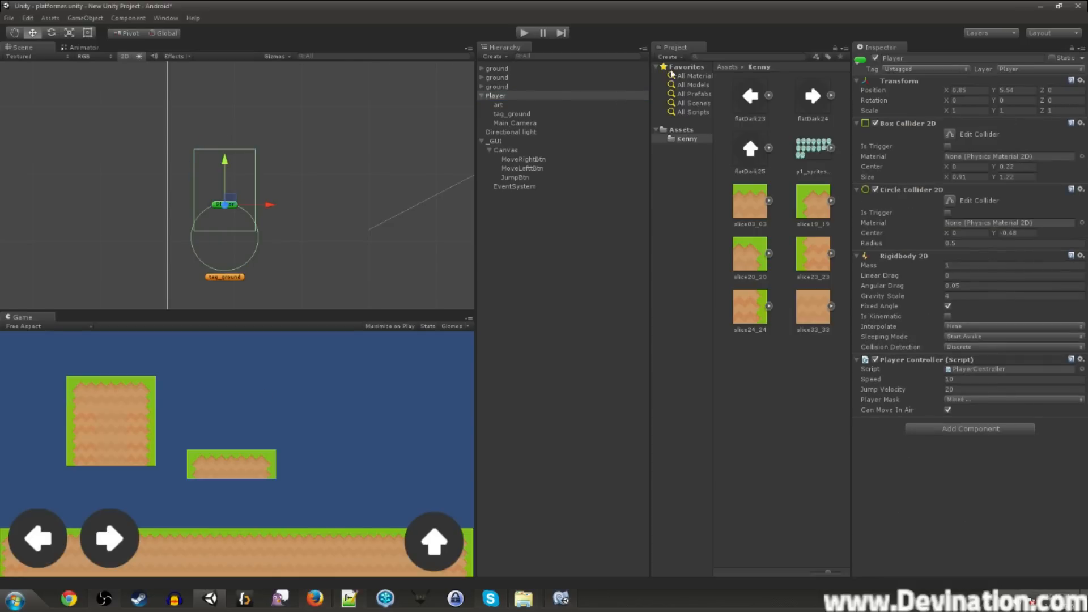
- Try placing the whole p1_spritesheet sprite in the scene at the Player and delete it again
{"action": "left_click", "coordinate": [499, 105]}
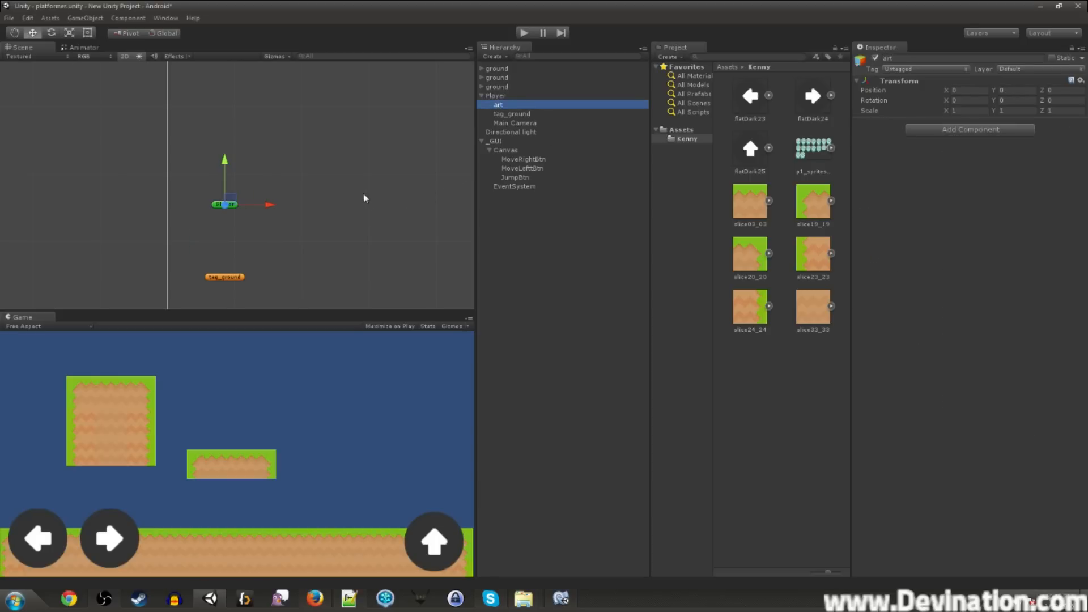
{"action": "left_click", "coordinate": [819, 155]}
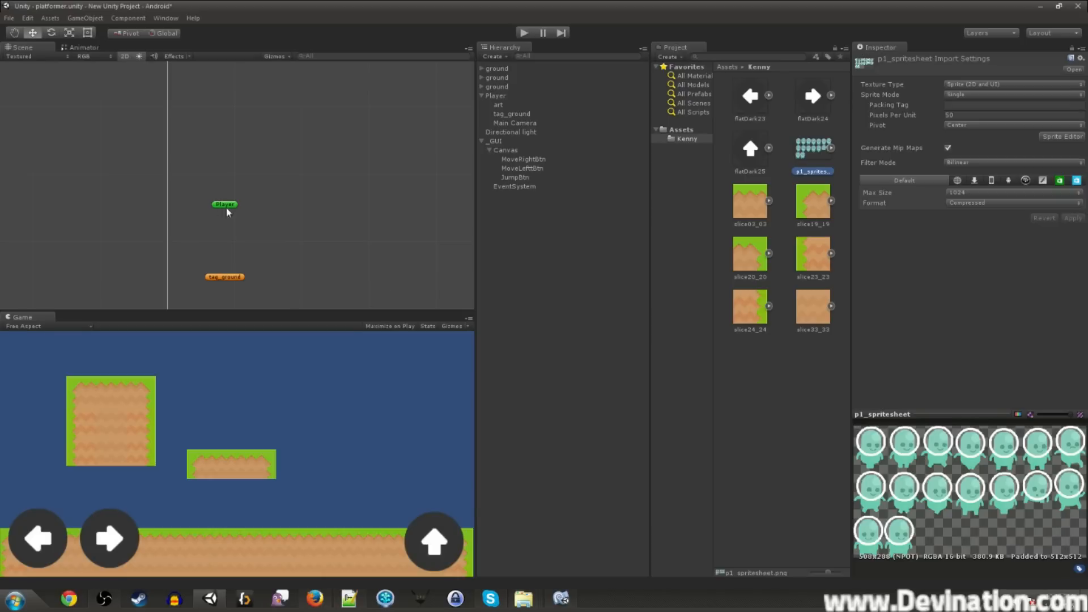
{"action": "left_click", "coordinate": [499, 105]}
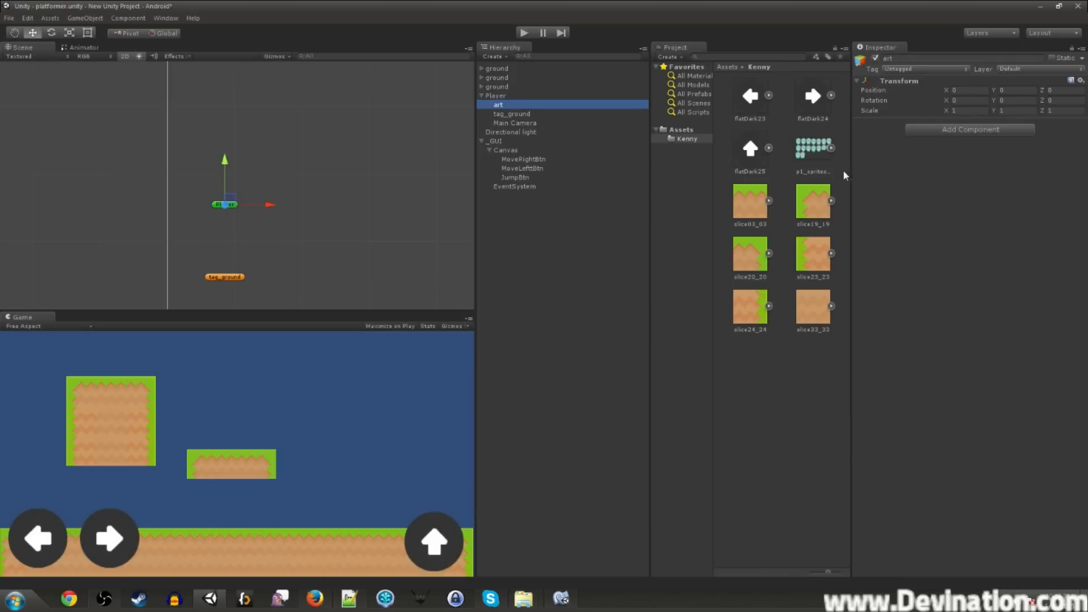
{"action": "left_click", "coordinate": [813, 149]}
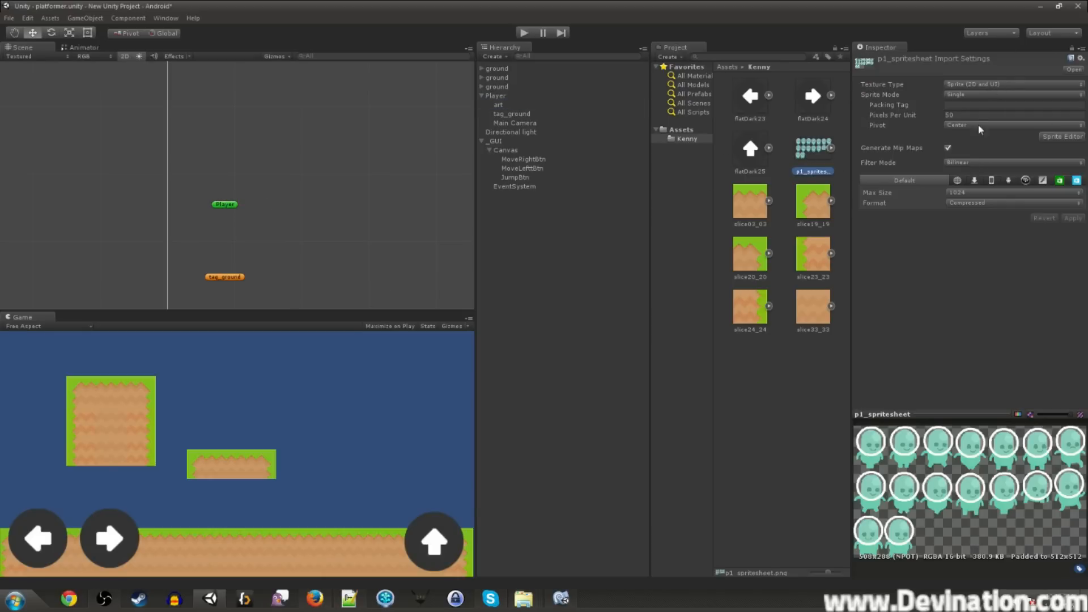
{"action": "left_click_drag", "start_coordinate": [815, 150], "coordinate": [244, 167]}
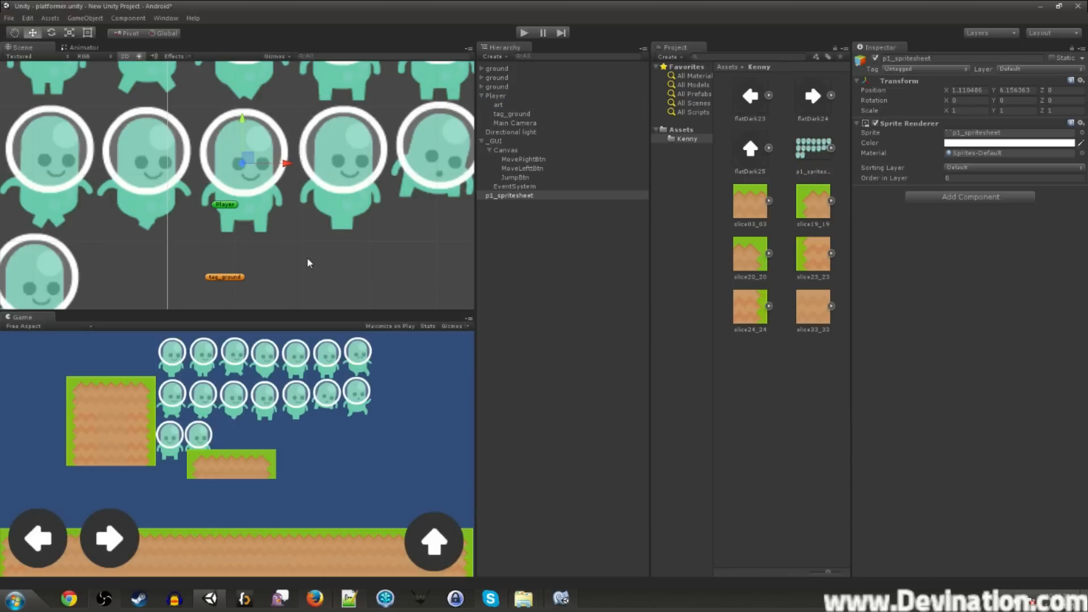
{"action": "key", "text": "Delete"}
- Set the Sprite Mode of p1_spritesheet to Multiple in its import settings
{"action": "left_click", "coordinate": [811, 151]}
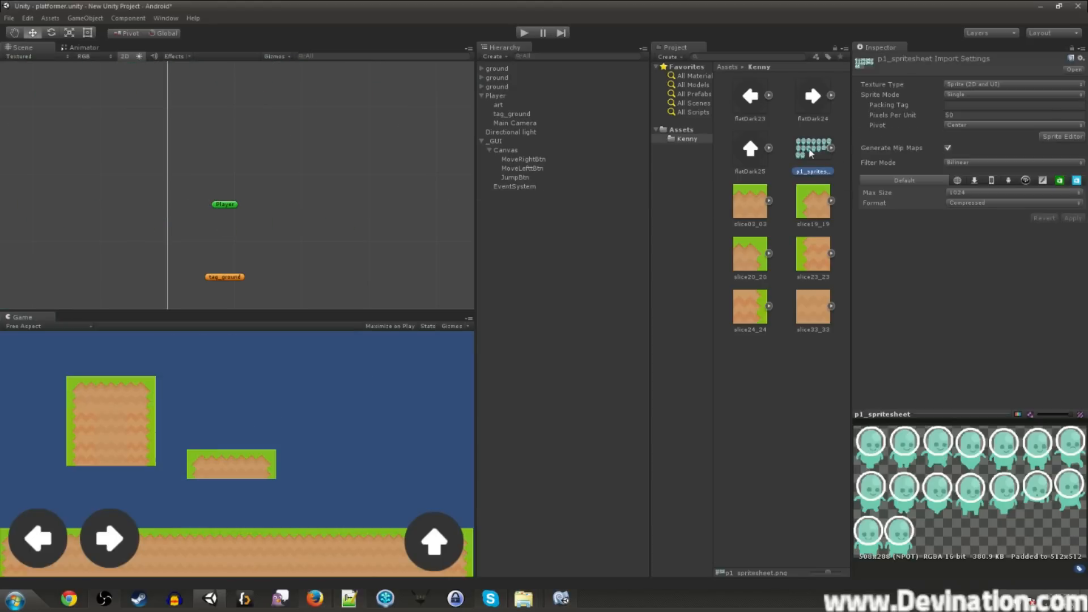
{"action": "left_click", "coordinate": [964, 95]}
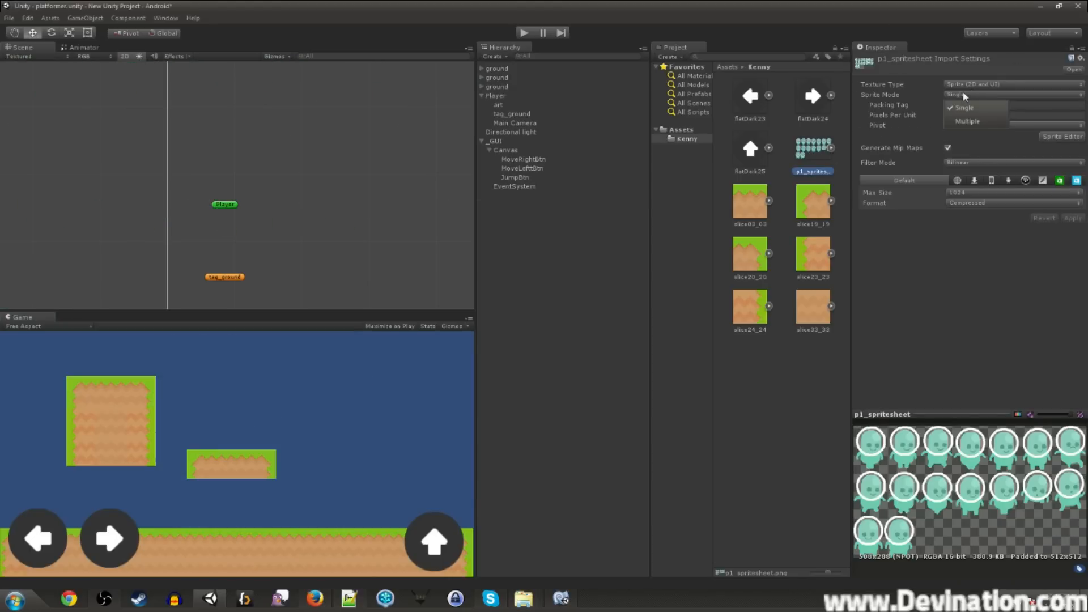
{"action": "left_click", "coordinate": [968, 121]}
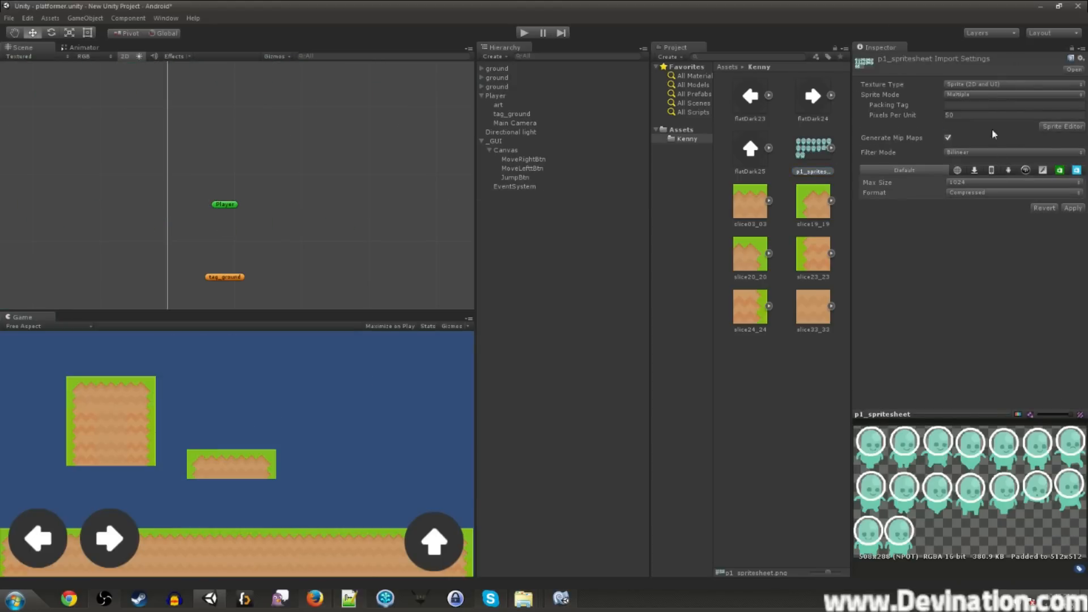
- Slice p1_spritesheet in the Sprite Editor with type Automatic, pivot Bottom and method Delete Existing
{"action": "left_click", "coordinate": [1060, 127]}
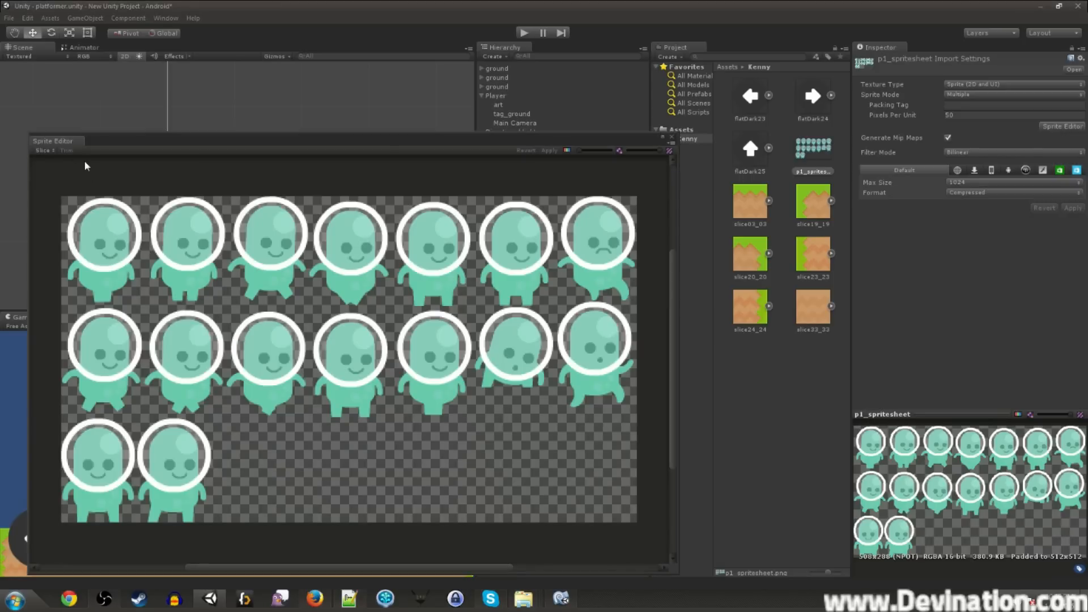
{"action": "left_click", "coordinate": [44, 150]}
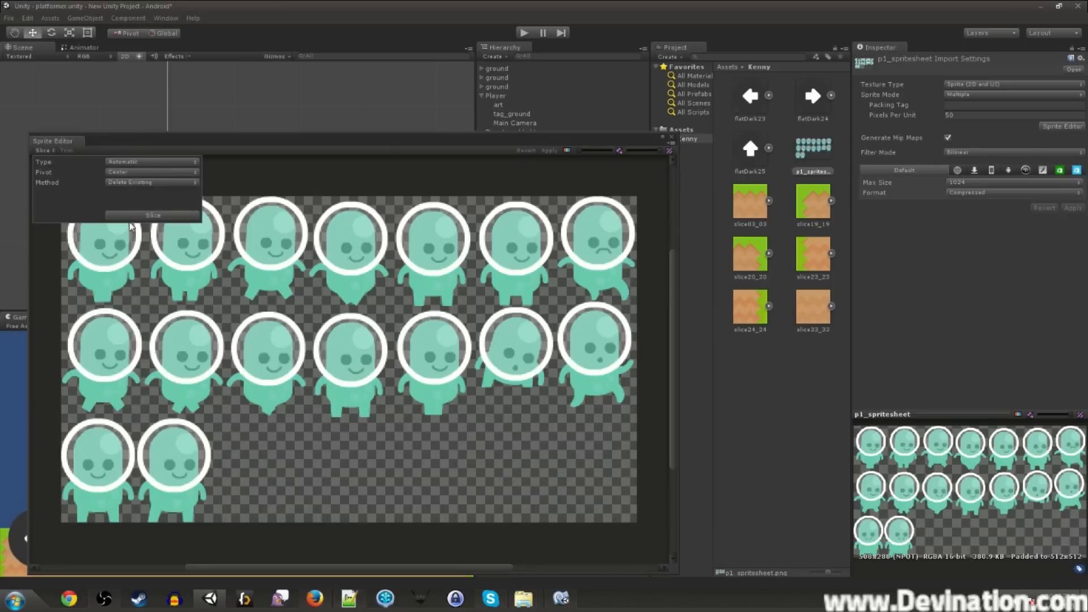
{"action": "left_click", "coordinate": [129, 173]}
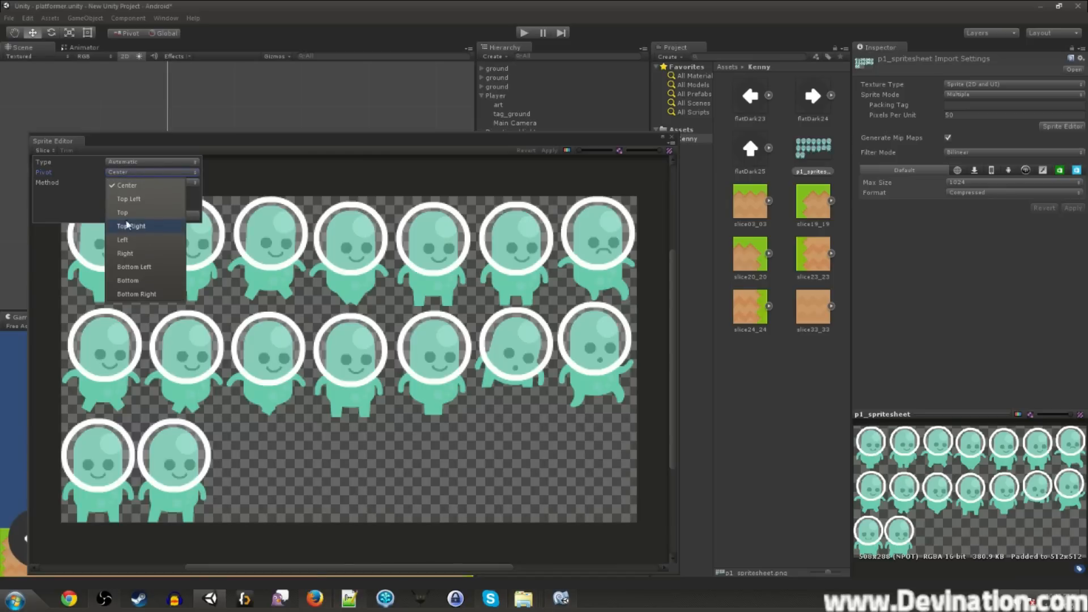
{"action": "left_click", "coordinate": [136, 281]}
{"action": "left_click", "coordinate": [141, 218]}
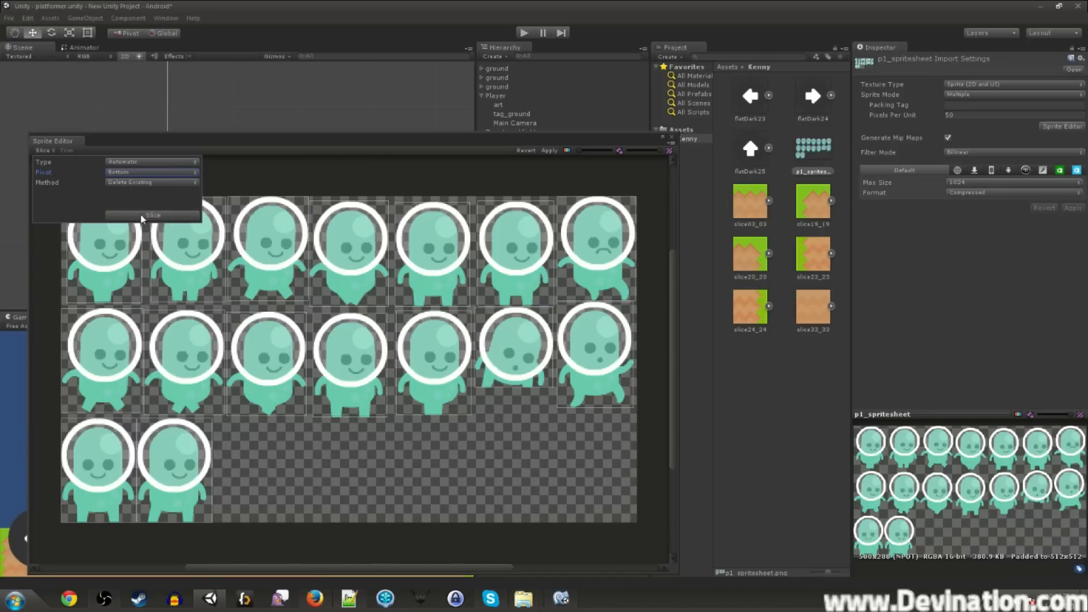
- Check the slice boundaries and pivots of individual character frames in the sheet's first row
{"action": "left_click", "coordinate": [139, 283]}
{"action": "left_click", "coordinate": [190, 276]}
{"action": "left_click", "coordinate": [262, 272]}
{"action": "left_click", "coordinate": [335, 272]}
{"action": "left_click", "coordinate": [413, 269]}
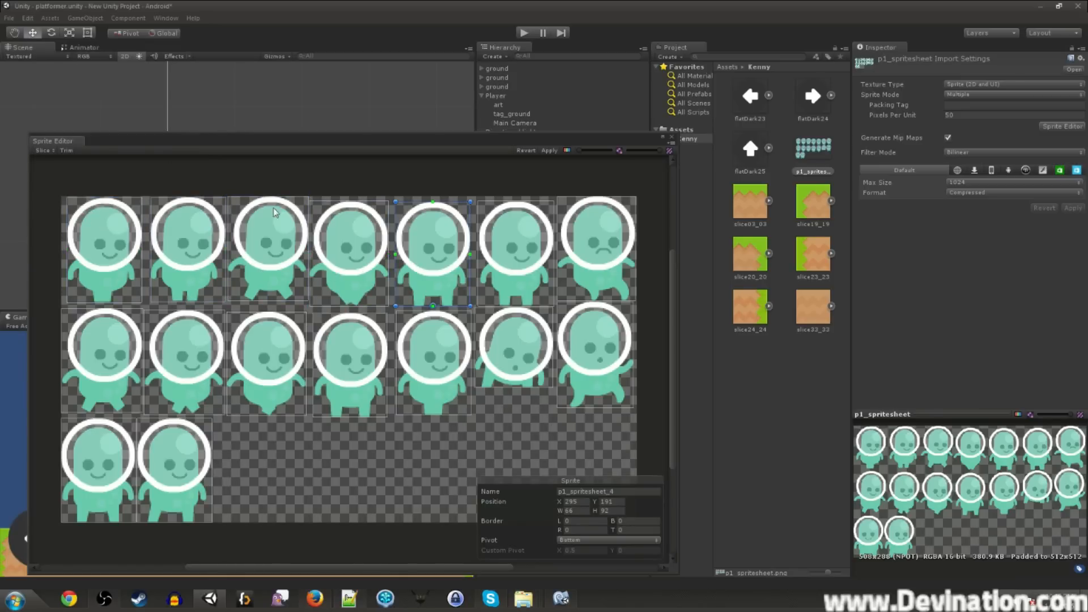
- Try slicing p1_spritesheet again with pivot Center and check the pivot on the second frame
{"action": "left_click", "coordinate": [43, 150]}
{"action": "left_click", "coordinate": [112, 173]}
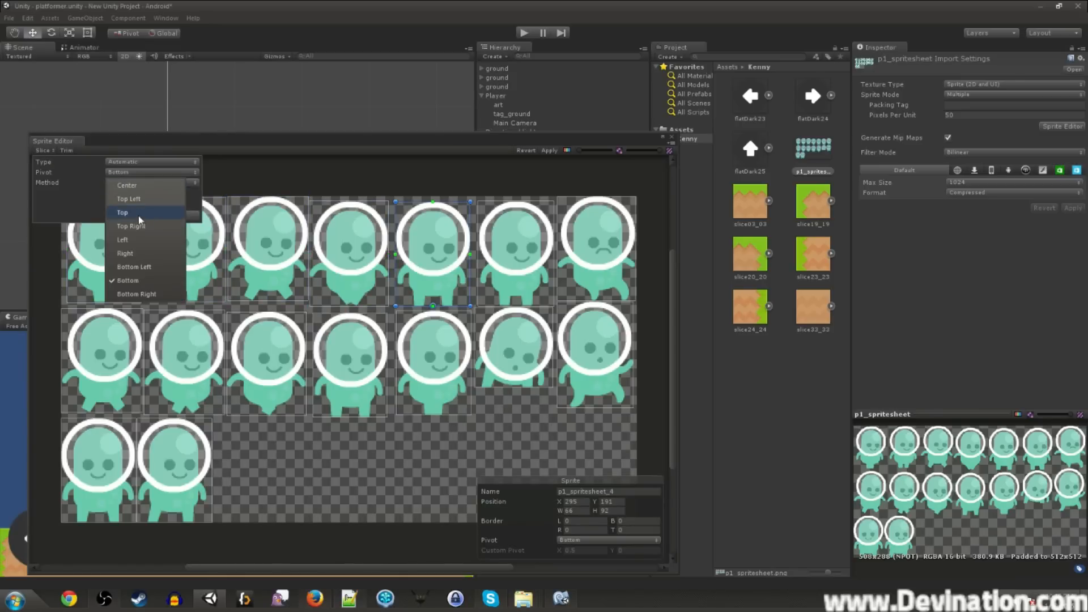
{"action": "left_click", "coordinate": [136, 188]}
{"action": "left_click", "coordinate": [152, 216]}
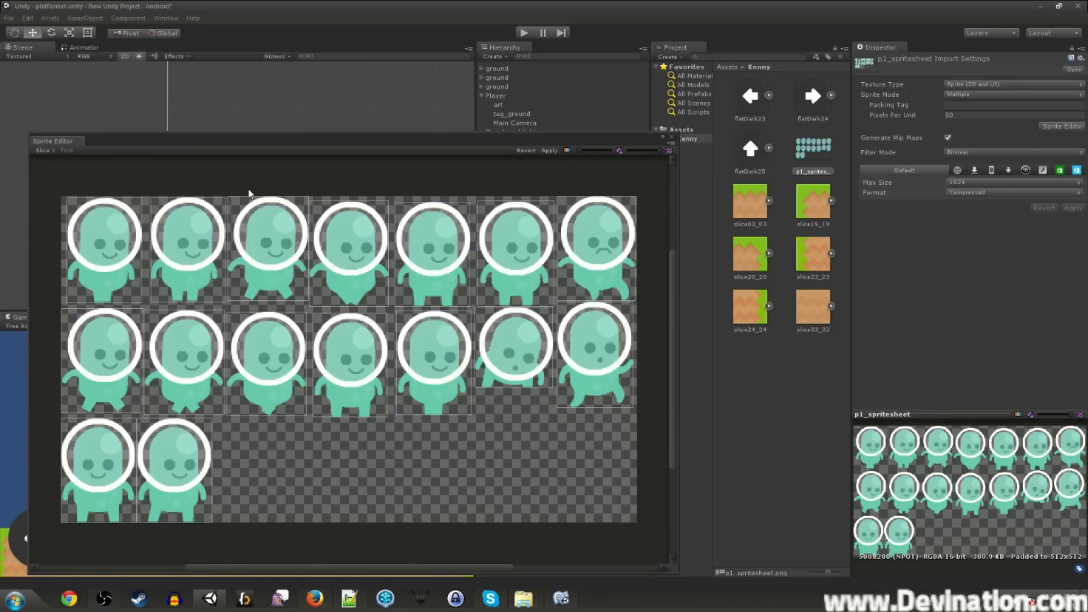
{"action": "left_click", "coordinate": [219, 255]}
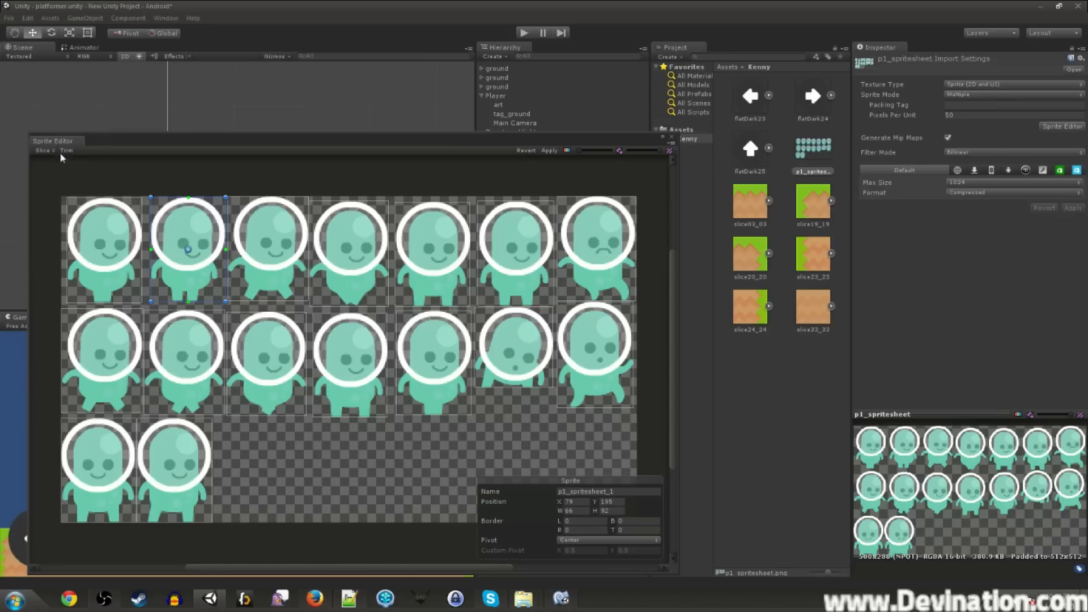
- Slice p1_spritesheet with pivot Bottom, check a second-row frame, then close the Sprite Editor with the slices applied
{"action": "left_click", "coordinate": [42, 151]}
{"action": "left_click", "coordinate": [134, 173]}
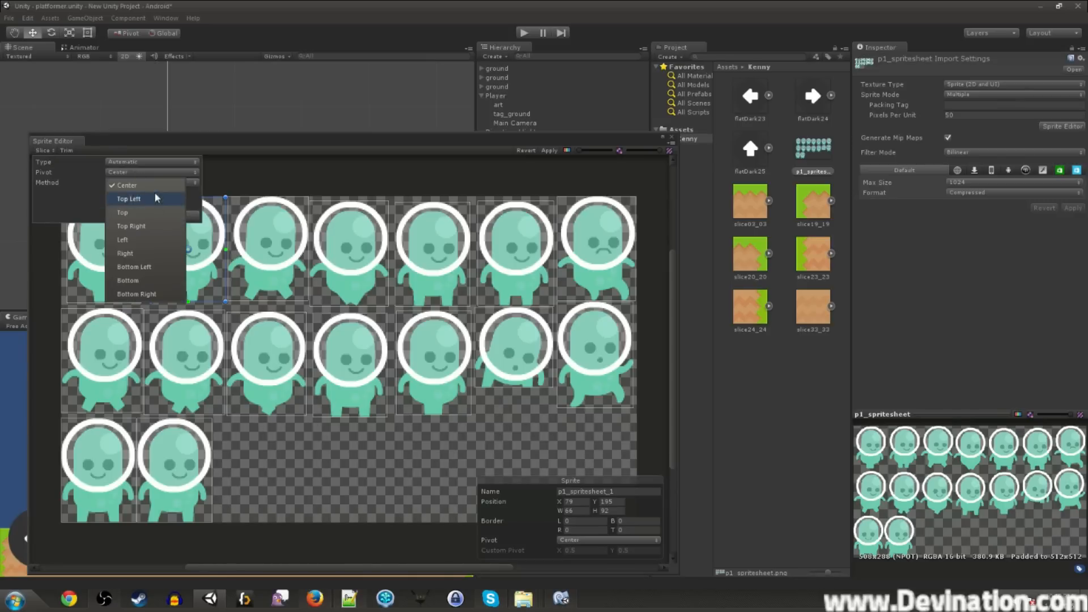
{"action": "left_click", "coordinate": [128, 280]}
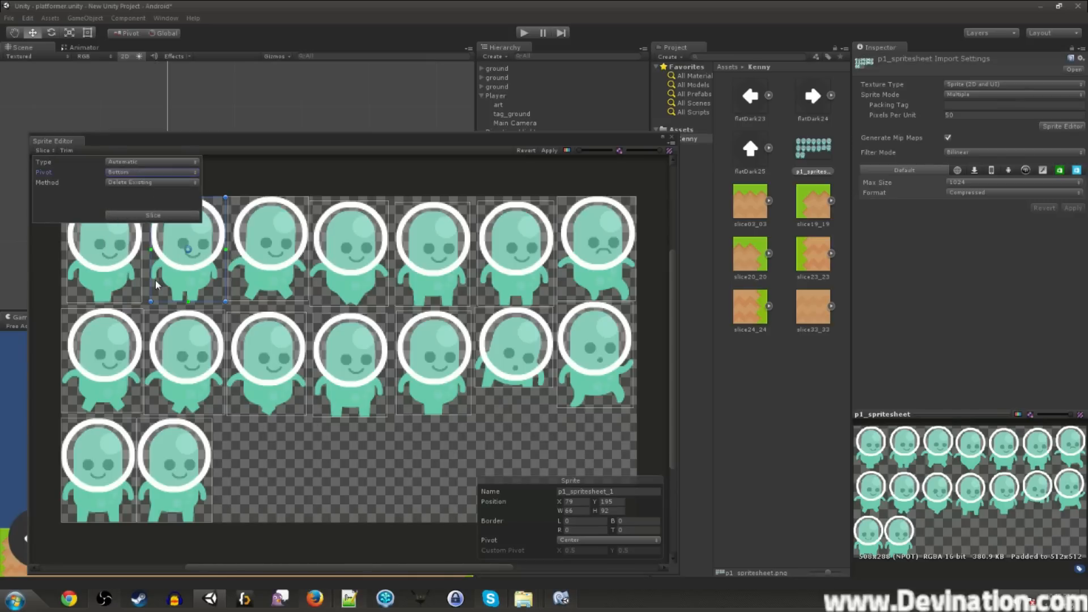
{"action": "left_click", "coordinate": [153, 216]}
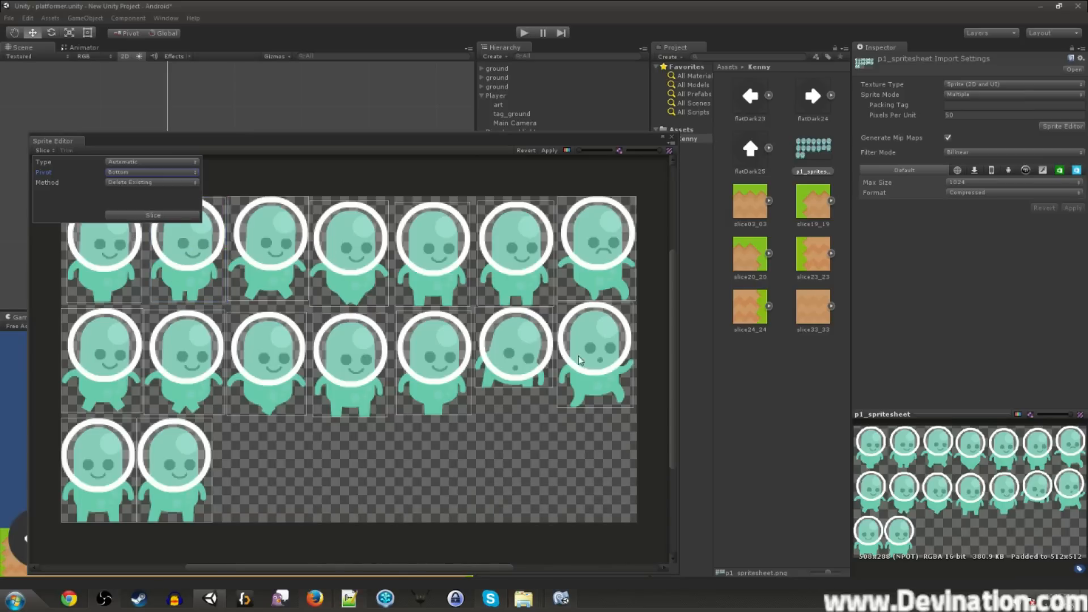
{"action": "left_click", "coordinate": [538, 348]}
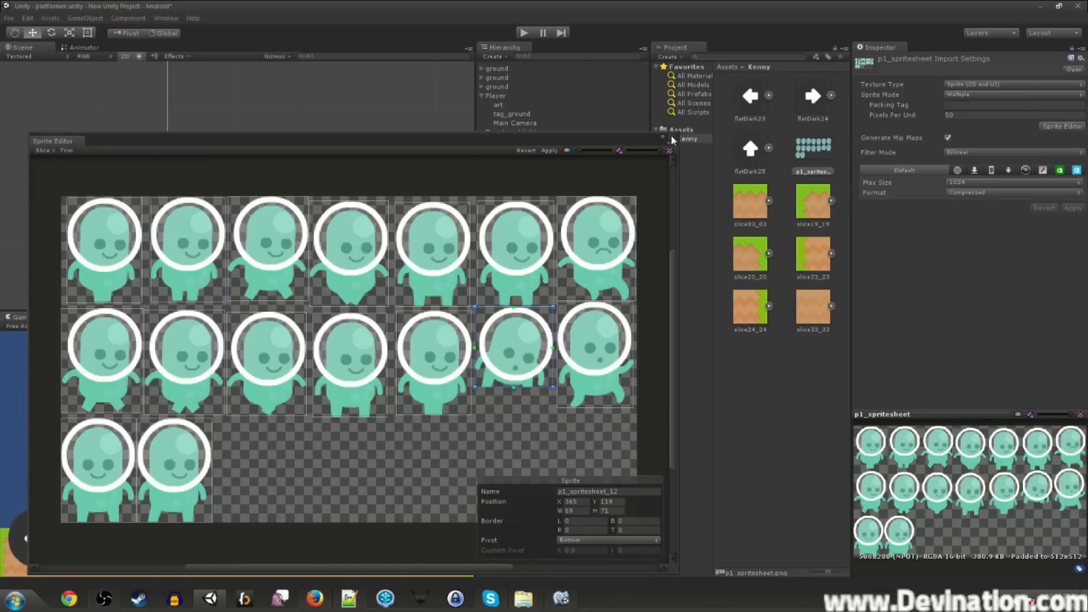
{"action": "left_click", "coordinate": [672, 138]}
{"action": "left_click", "coordinate": [552, 323]}
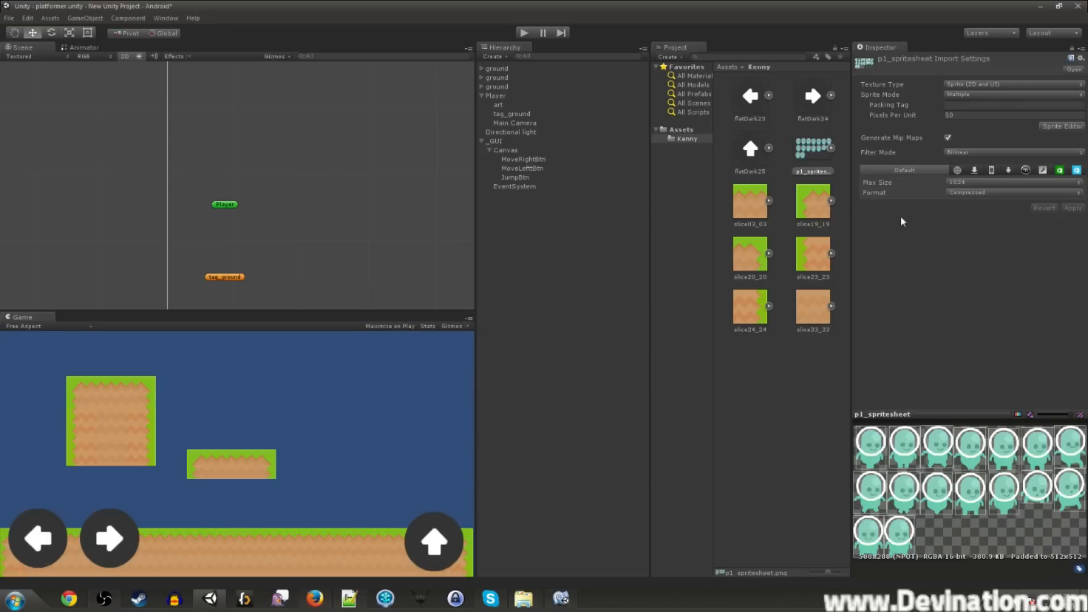
- Place the p1_spritesheet_2 frame in the scene at the Player and make it a child of Player, replacing the deleted art object
{"action": "left_click", "coordinate": [831, 149]}
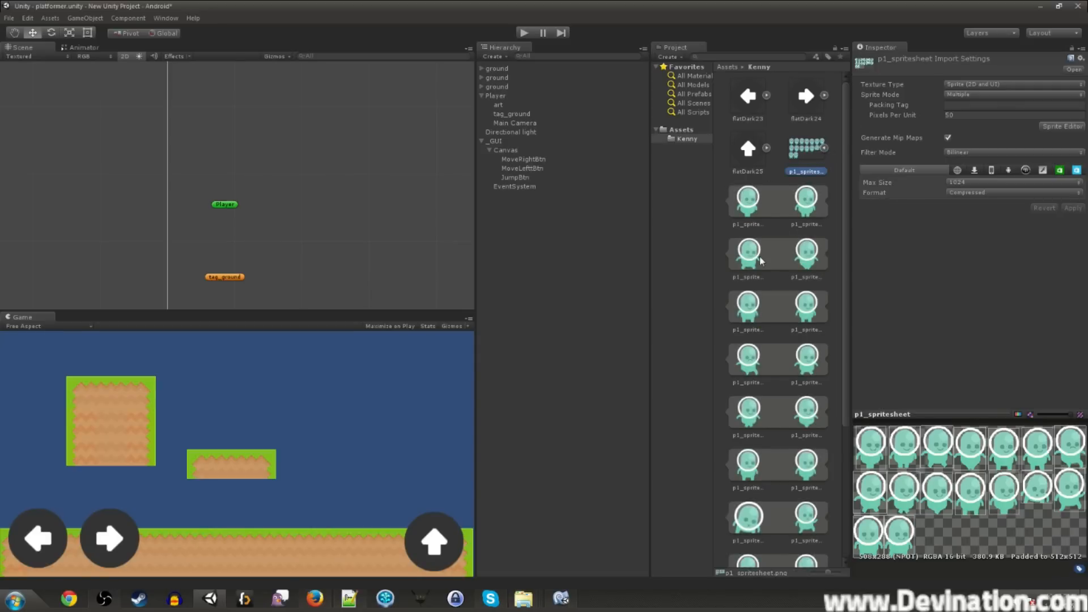
{"action": "left_click_drag", "start_coordinate": [753, 261], "coordinate": [225, 222]}
{"action": "left_click", "coordinate": [532, 198]}
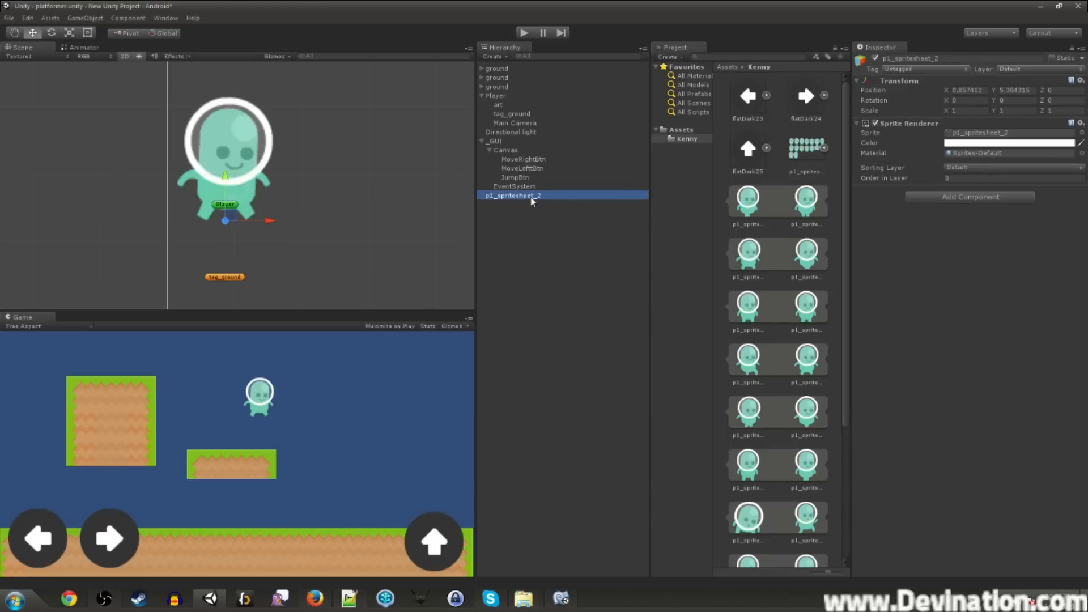
{"action": "left_click", "coordinate": [496, 104]}
{"action": "key", "text": "Delete"}
{"action": "left_click_drag", "start_coordinate": [515, 188], "coordinate": [498, 97]}
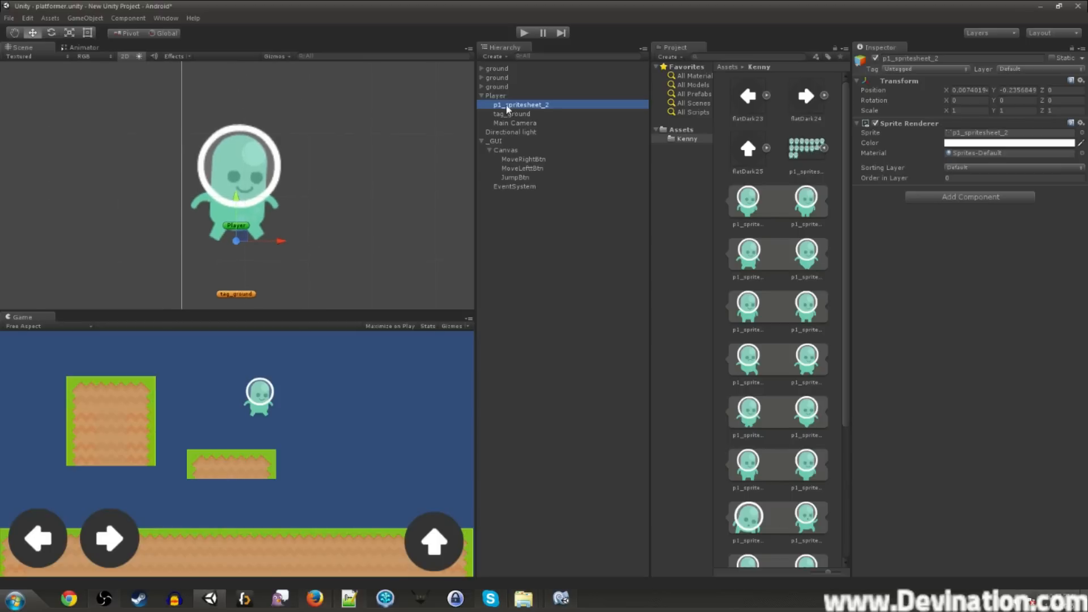
- Rename the new sprite object under Player to art and reset its transform
{"action": "key", "text": "F2"}
{"action": "type", "text": "art"}
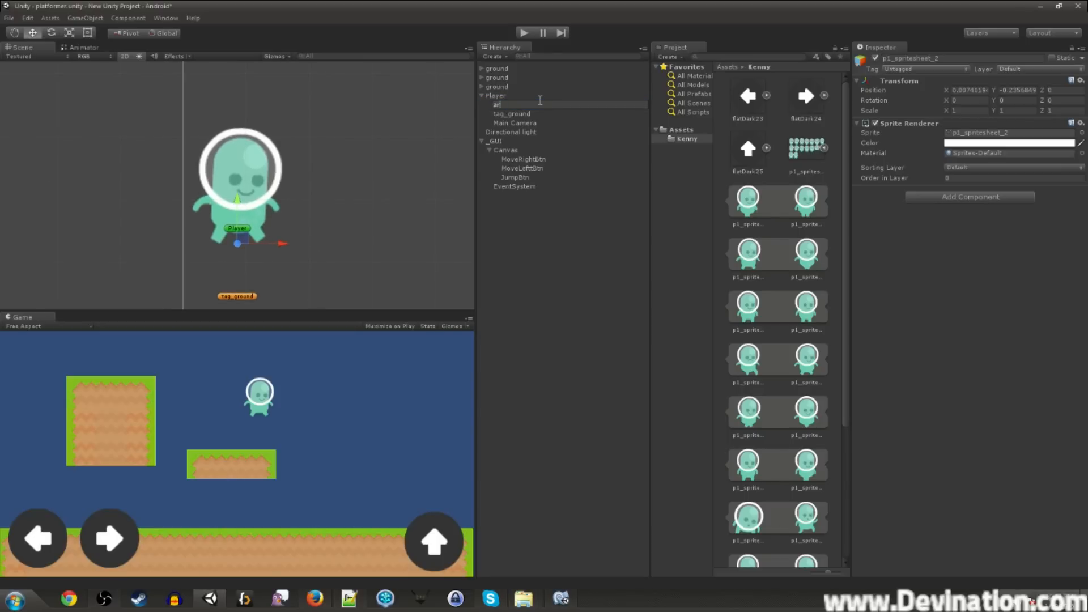
{"action": "key", "text": "Return"}
{"action": "right_click", "coordinate": [900, 82]}
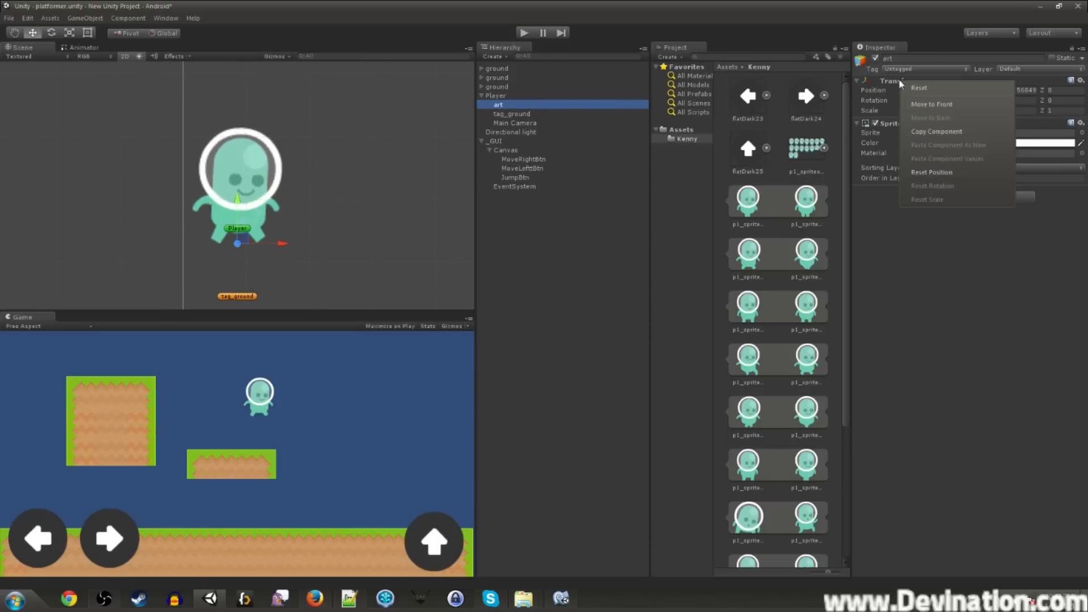
{"action": "left_click", "coordinate": [921, 91]}
- Lower the art sprite to about Y -0.972 so that it fits the Player's box and circle colliders
{"action": "middle_click_drag", "start_coordinate": [258, 254], "coordinate": [275, 231]}
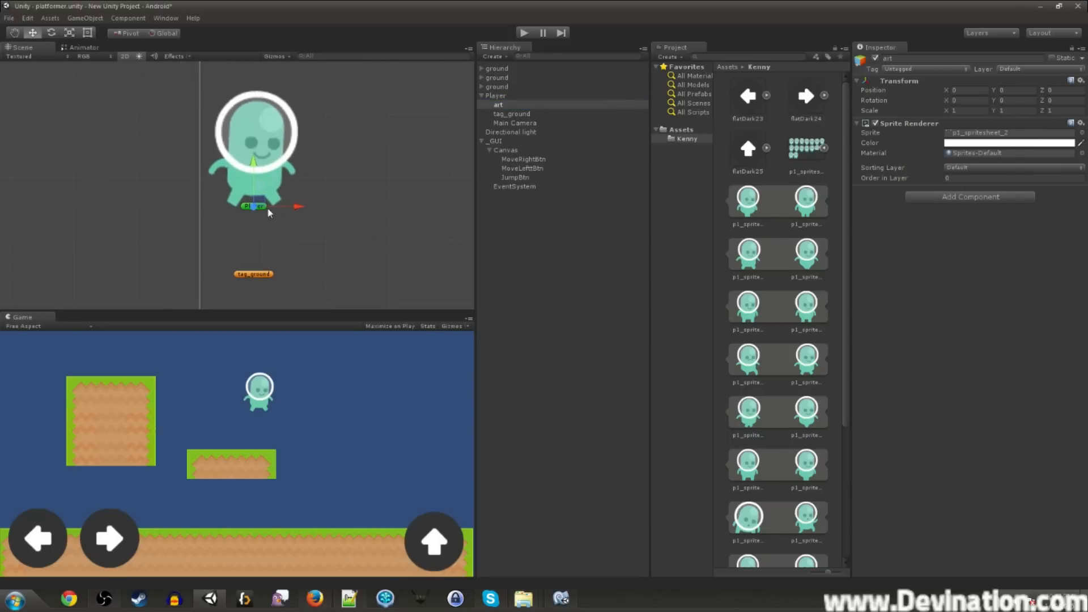
{"action": "left_click_drag", "start_coordinate": [254, 163], "coordinate": [256, 234]}
{"action": "middle_click_drag", "start_coordinate": [331, 270], "coordinate": [405, 251]}
{"action": "left_click", "coordinate": [495, 96]}
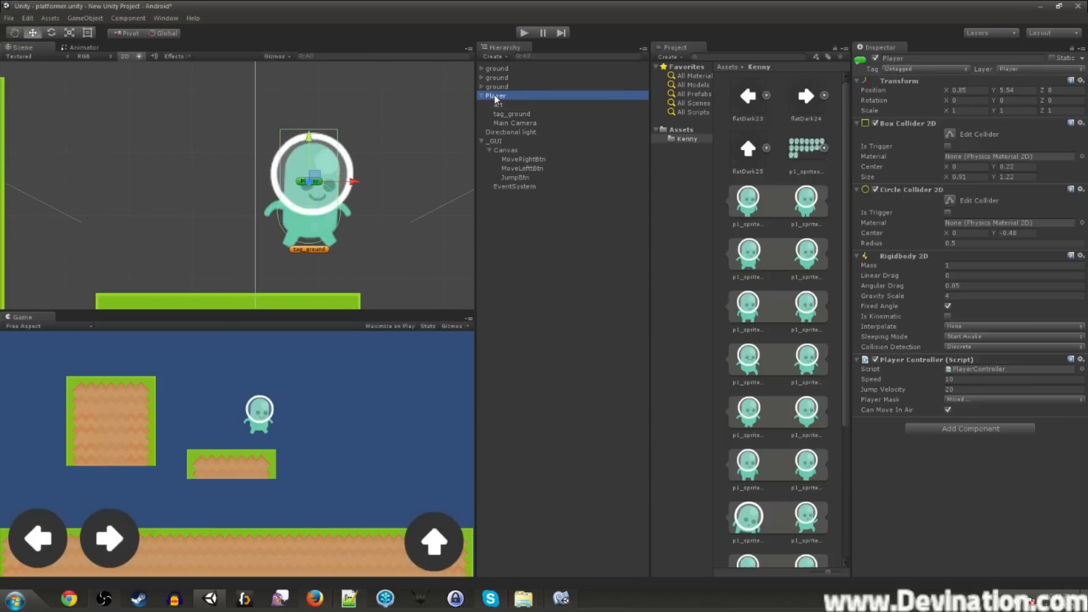
{"action": "scroll", "coordinate": [366, 213], "scroll_direction": "up", "scroll_amount": 4}
{"action": "scroll", "coordinate": [359, 221], "scroll_direction": "up", "scroll_amount": 1}
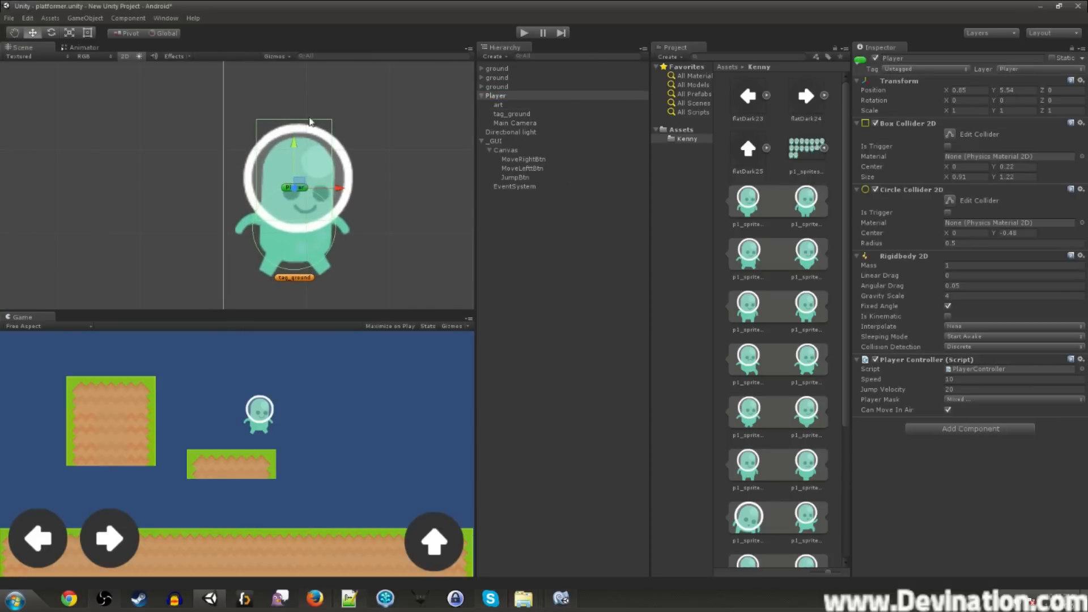
{"action": "left_click", "coordinate": [498, 105]}
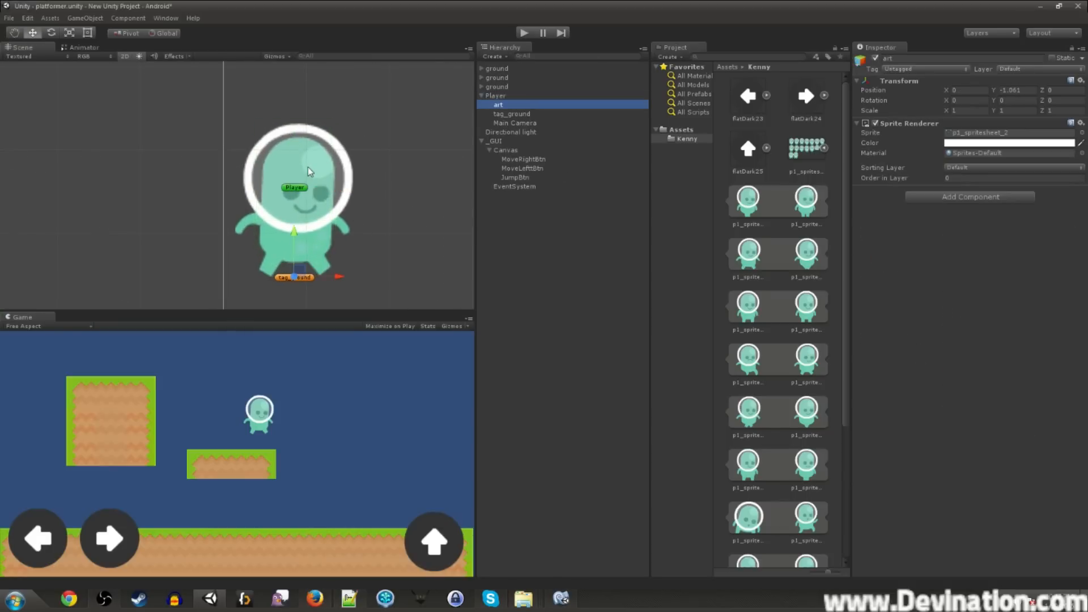
{"action": "left_click_drag", "start_coordinate": [294, 233], "coordinate": [295, 226]}
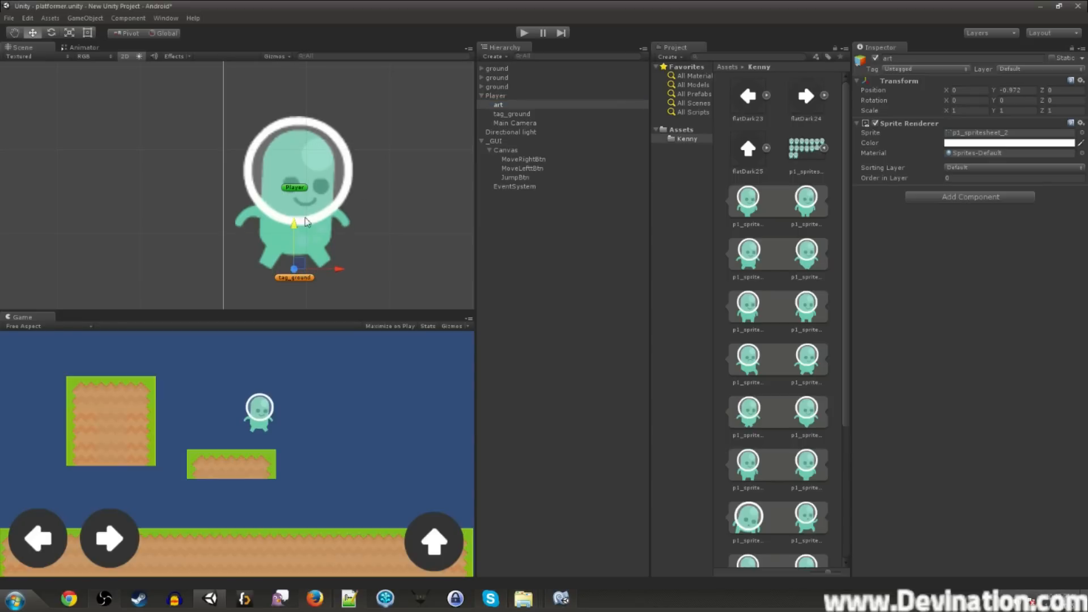
- Run the game briefly with Player selected to check how the sprite stands on the platform, and stop it
{"action": "left_click", "coordinate": [496, 96]}
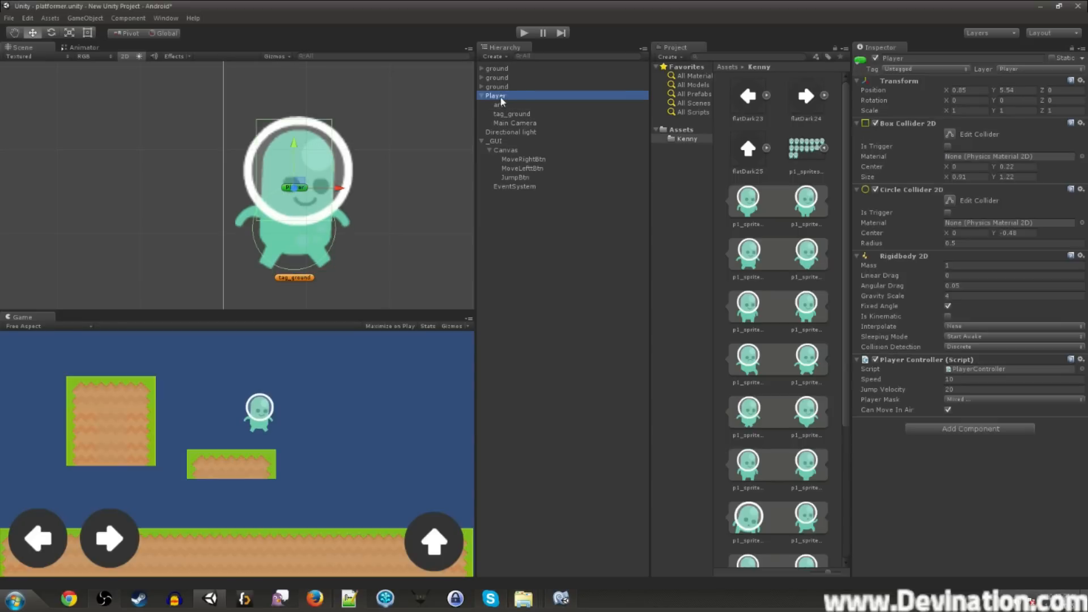
{"action": "left_click", "coordinate": [523, 34]}
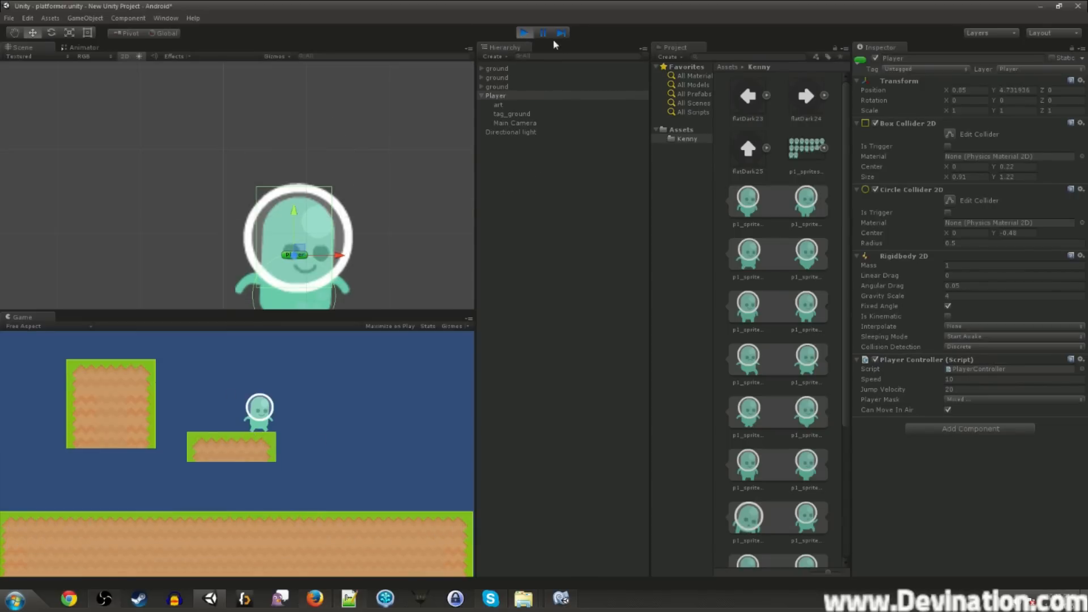
{"action": "left_click", "coordinate": [521, 33]}
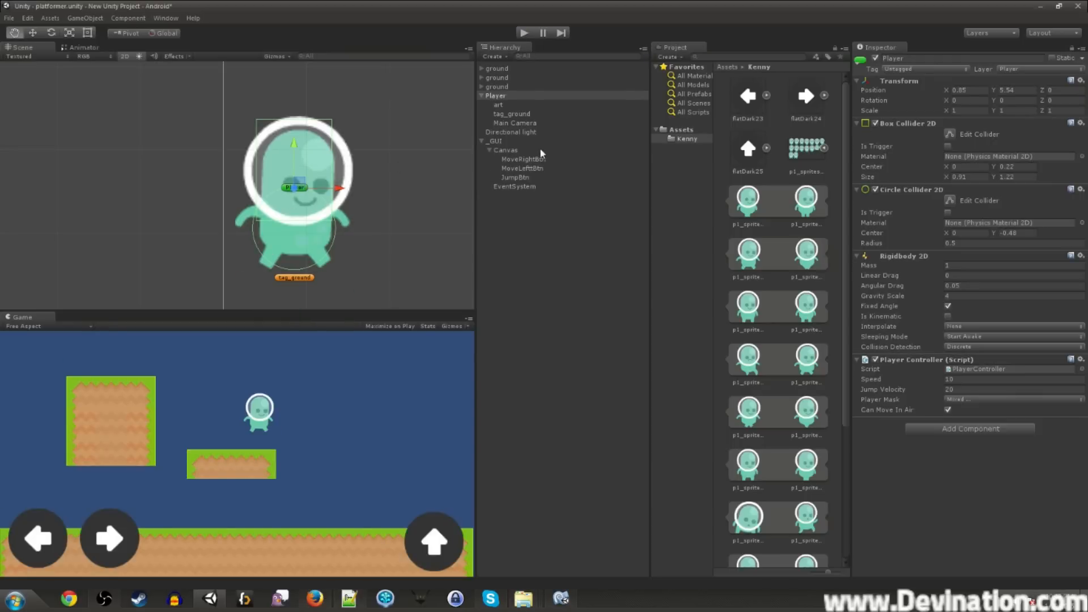
- Open the Animation window for the art object and create a new animation clip named walk in the Kenny folder
{"action": "left_click", "coordinate": [498, 106]}
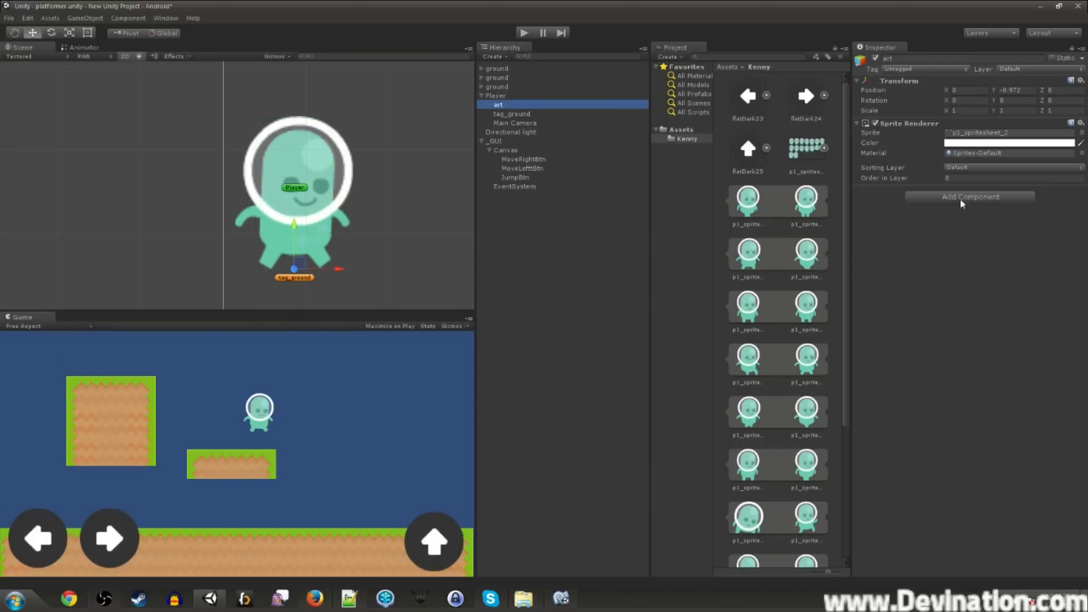
{"action": "left_click", "coordinate": [824, 149]}
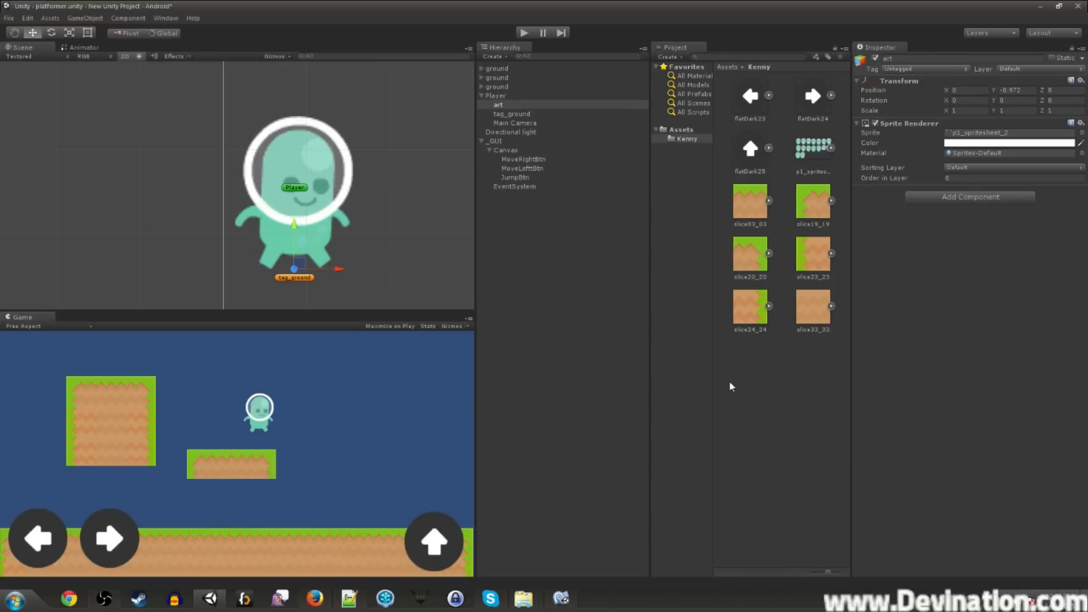
{"action": "left_click", "coordinate": [168, 20]}
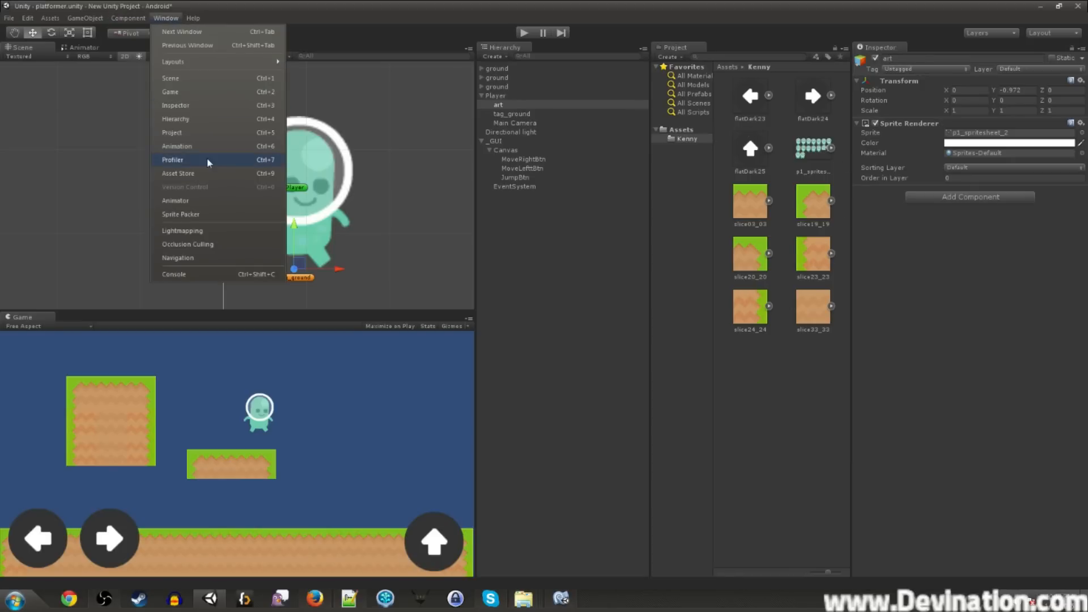
{"action": "left_click", "coordinate": [193, 146]}
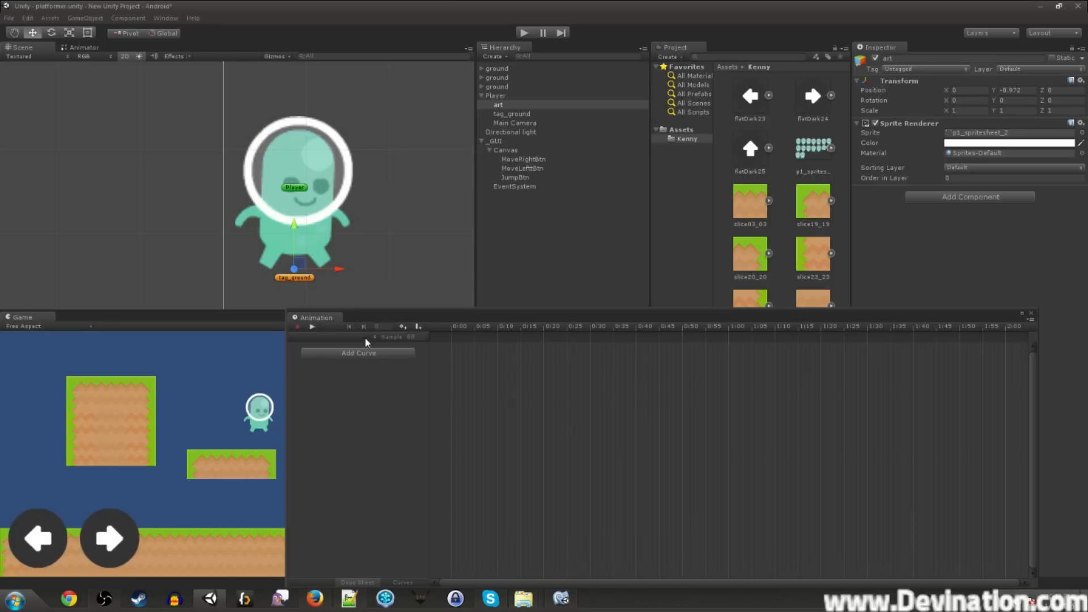
{"action": "left_click", "coordinate": [338, 353]}
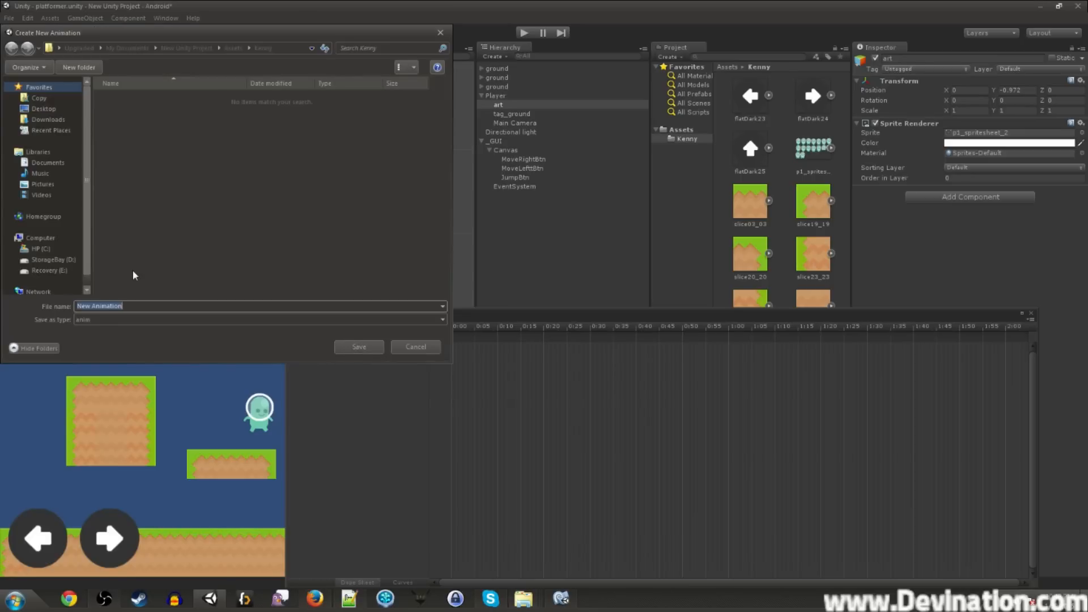
{"action": "type", "text": "walk"}
{"action": "key", "text": "Return"}
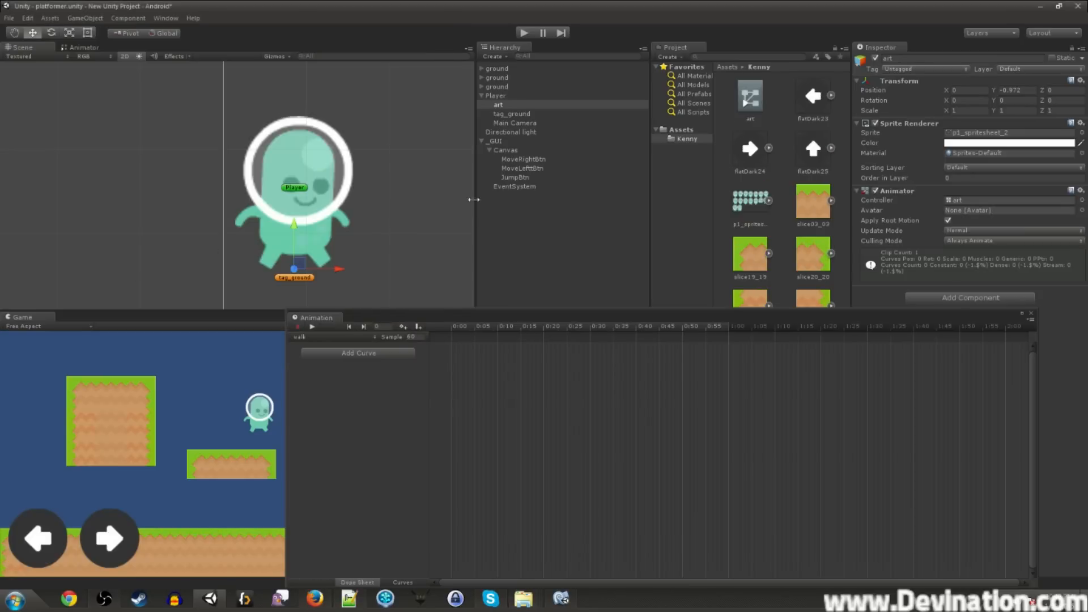
- Add five walking frames of p1_spritesheet, including p1_spritesheet_2, 3, 7 and 8, to the walk animation's timeline starting at 0:00
{"action": "left_click_drag", "start_coordinate": [832, 320], "coordinate": [754, 336]}
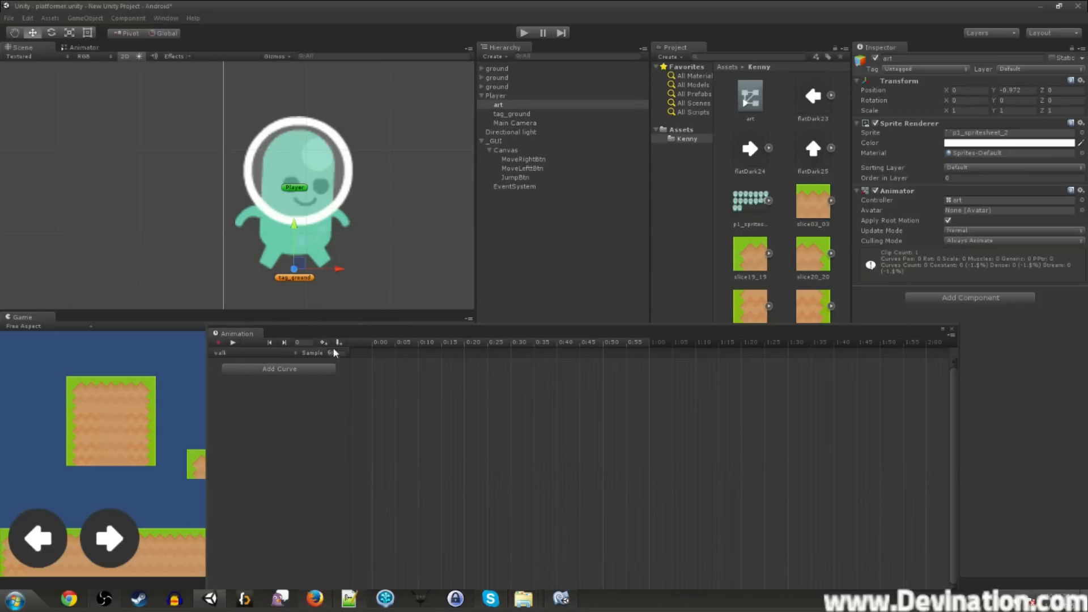
{"action": "left_click", "coordinate": [768, 200]}
{"action": "scroll", "coordinate": [831, 253], "scroll_direction": "down", "scroll_amount": 3}
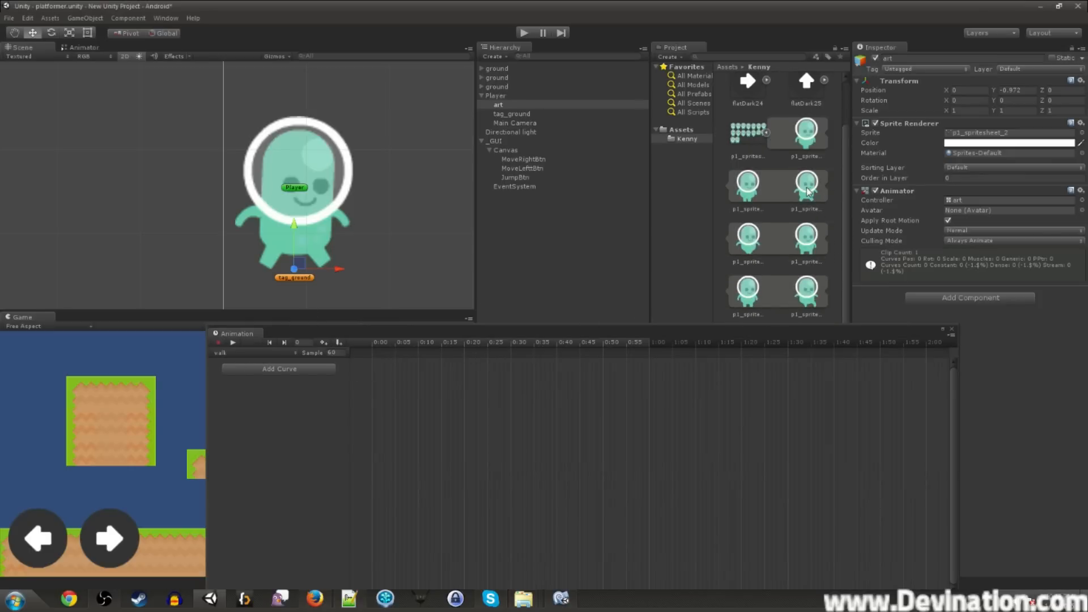
{"action": "left_click", "coordinate": [807, 191]}
{"action": "scroll", "coordinate": [799, 227], "scroll_direction": "down", "scroll_amount": 1}
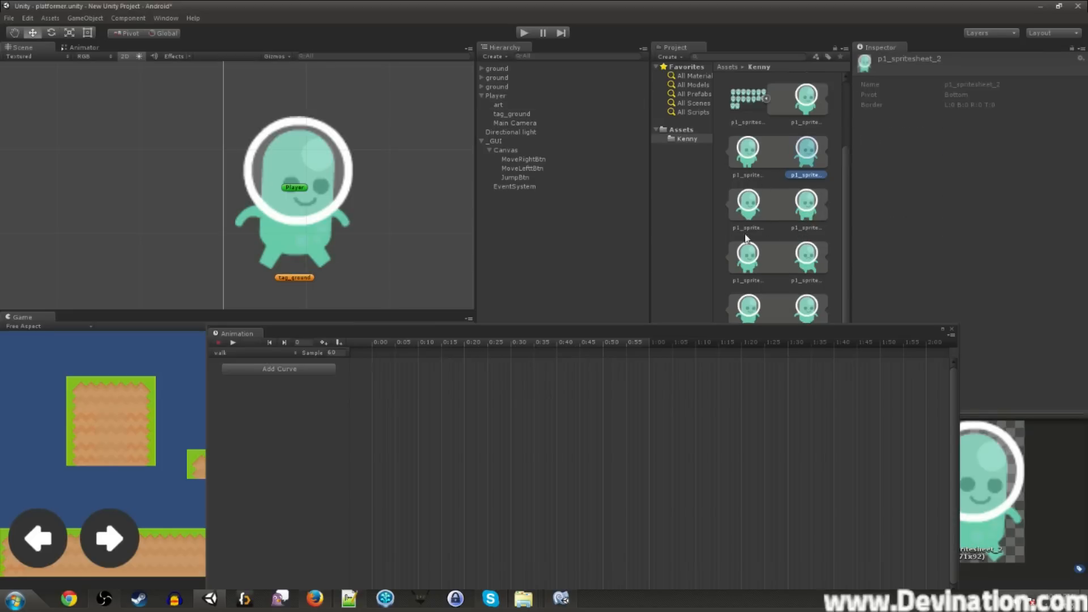
{"action": "scroll", "coordinate": [748, 297], "scroll_direction": "down", "scroll_amount": 1}
{"action": "scroll", "coordinate": [748, 297], "scroll_direction": "up", "scroll_amount": 1}
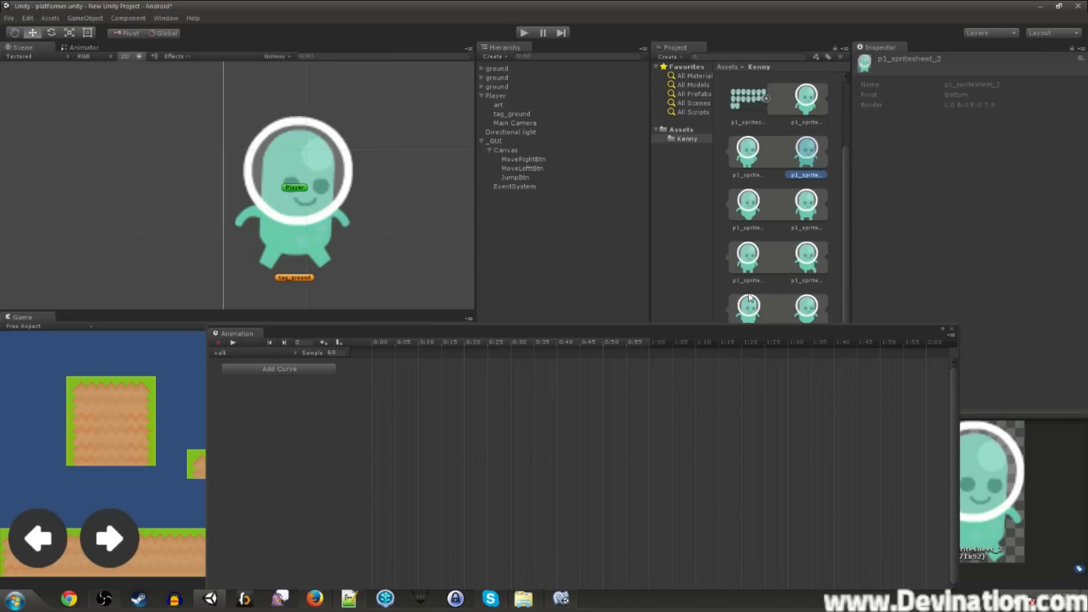
{"action": "left_click", "coordinate": [748, 204], "text": "ctrl"}
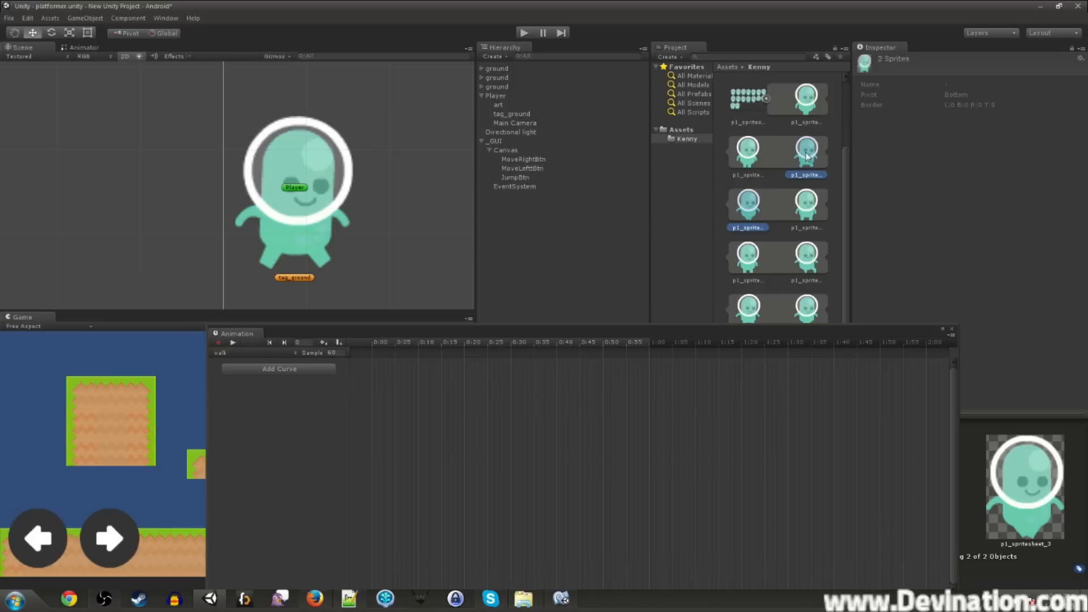
{"action": "scroll", "coordinate": [773, 242], "scroll_direction": "down", "scroll_amount": 1}
{"action": "left_click", "coordinate": [748, 281], "text": "ctrl"}
{"action": "left_click", "coordinate": [807, 281], "text": "ctrl"}
{"action": "scroll", "coordinate": [807, 281], "scroll_direction": "down", "scroll_amount": 1}
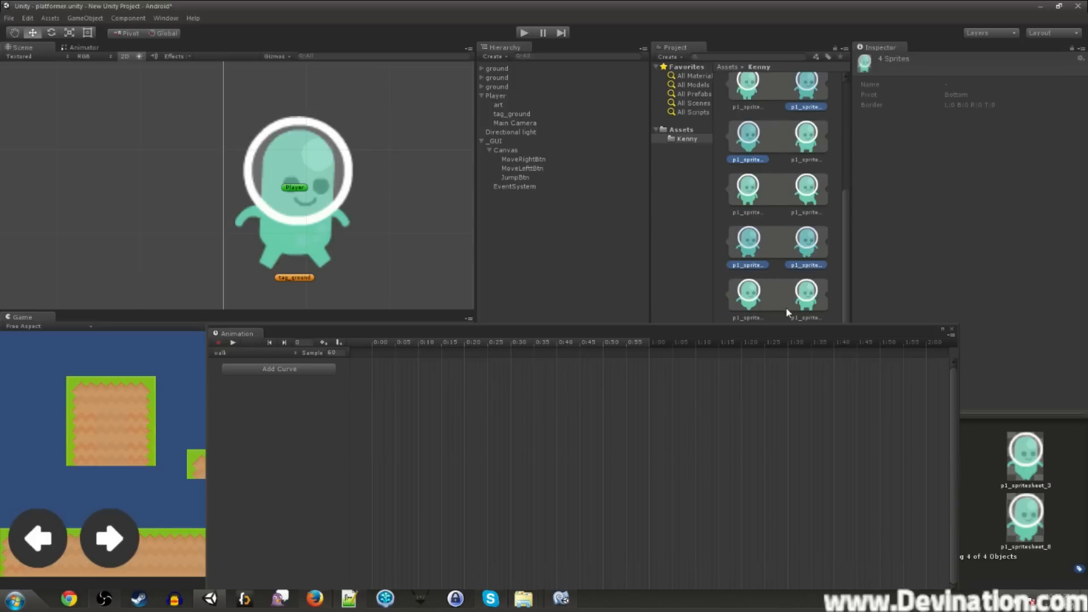
{"action": "scroll", "coordinate": [787, 312], "scroll_direction": "down", "scroll_amount": 1}
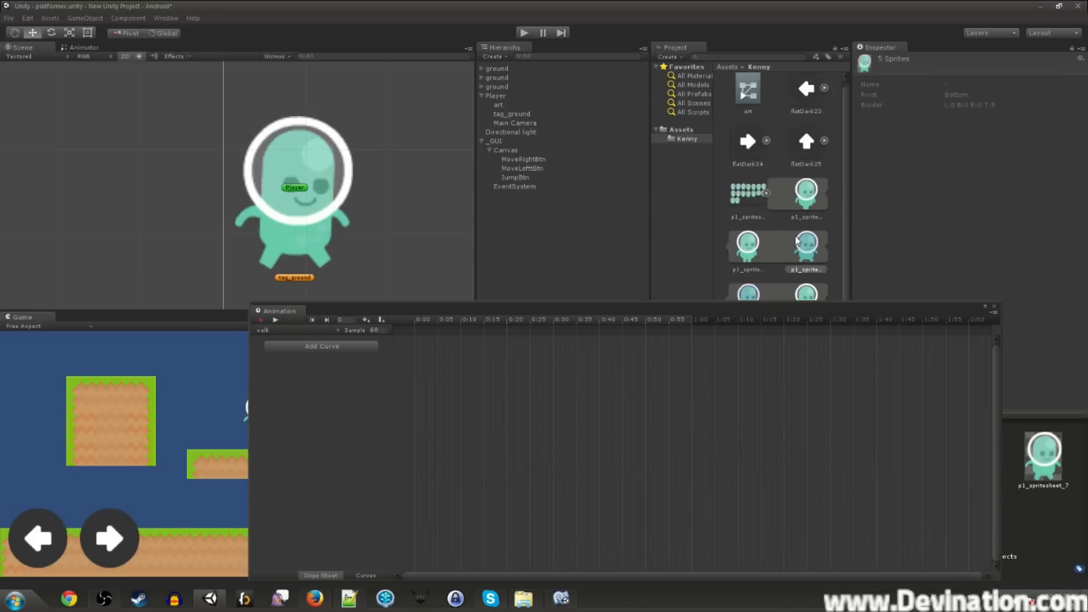
{"action": "scroll", "coordinate": [797, 241], "scroll_direction": "down", "scroll_amount": 2}
{"action": "left_click_drag", "start_coordinate": [759, 242], "coordinate": [417, 343]}
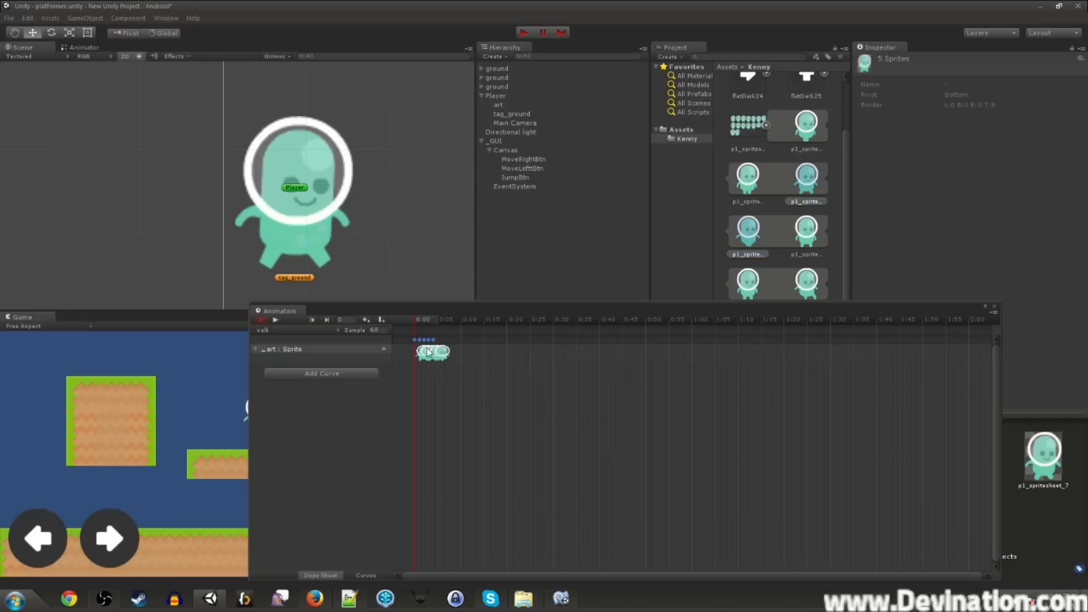
- Preview the walk animation and try sample rates of 20 and 10 for it
{"action": "left_click", "coordinate": [371, 330]}
{"action": "left_click", "coordinate": [275, 320]}
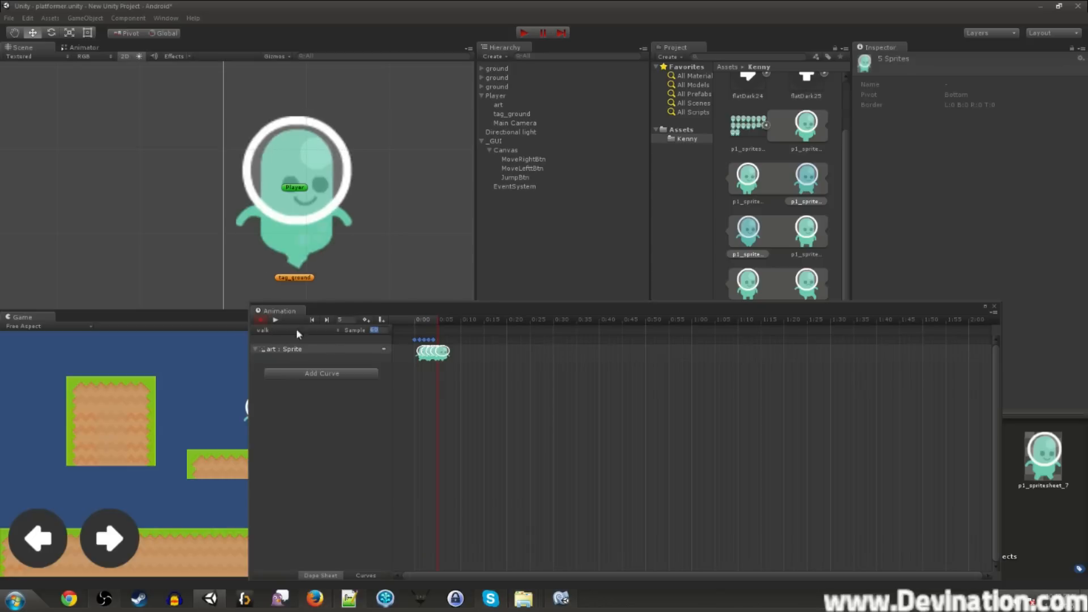
{"action": "left_click", "coordinate": [384, 330]}
{"action": "type", "text": "20"}
{"action": "key", "text": "Return"}
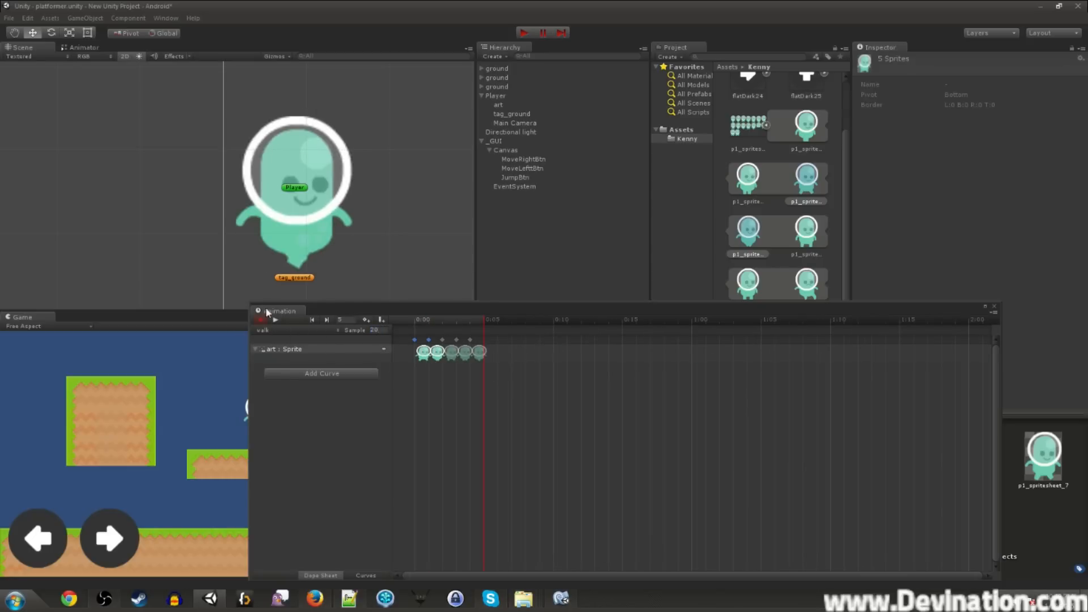
{"action": "left_click", "coordinate": [277, 320]}
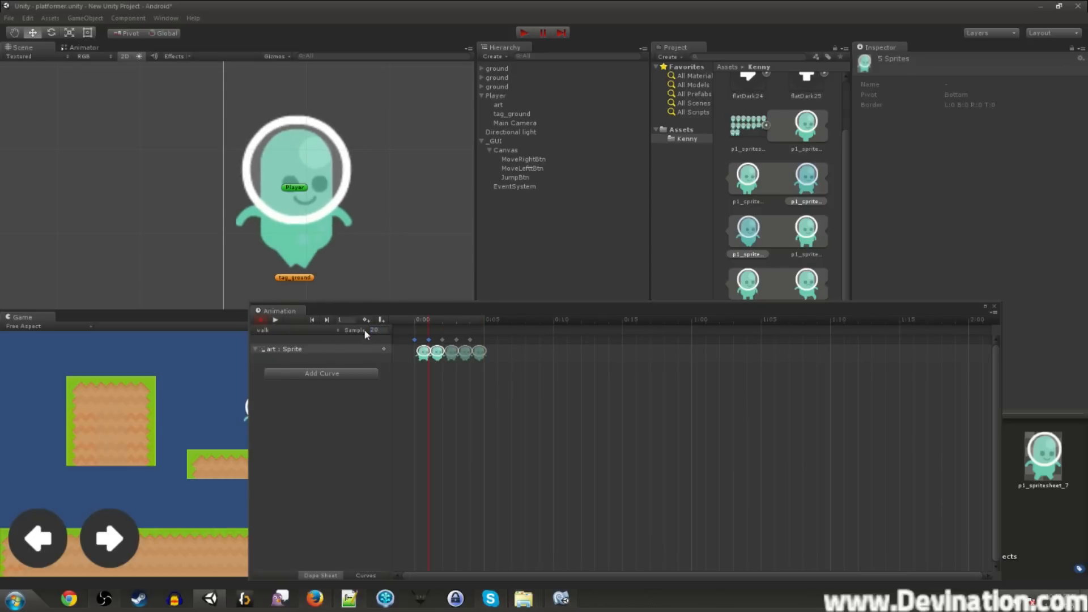
{"action": "type", "text": "10"}
{"action": "key", "text": "Return"}
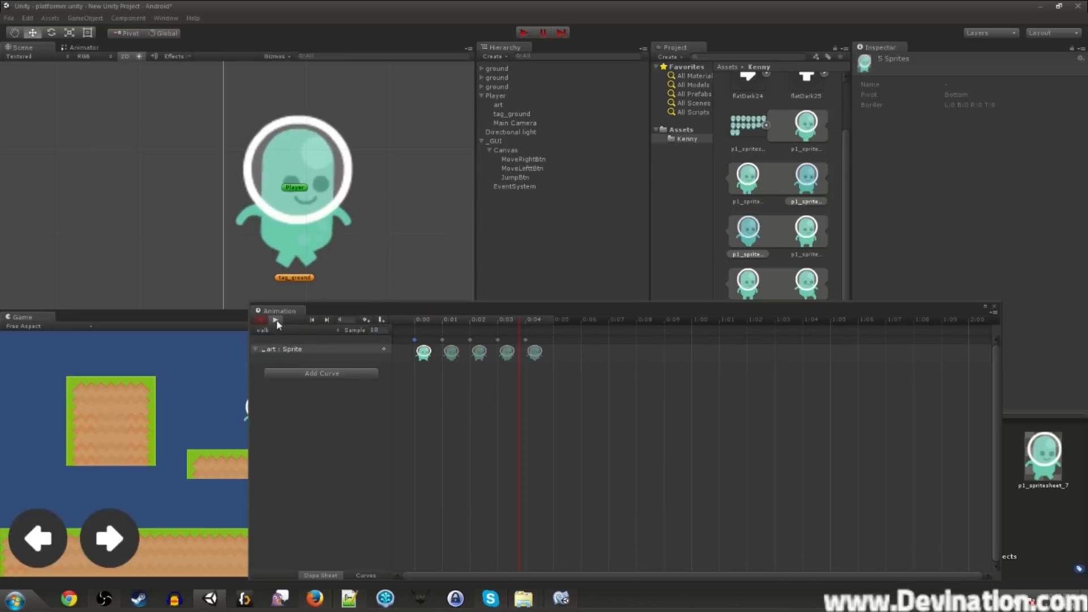
- Examine the leg poses of the walk animation's first three frames to judge their order
{"action": "left_click", "coordinate": [443, 353]}
{"action": "left_click", "coordinate": [252, 349]}
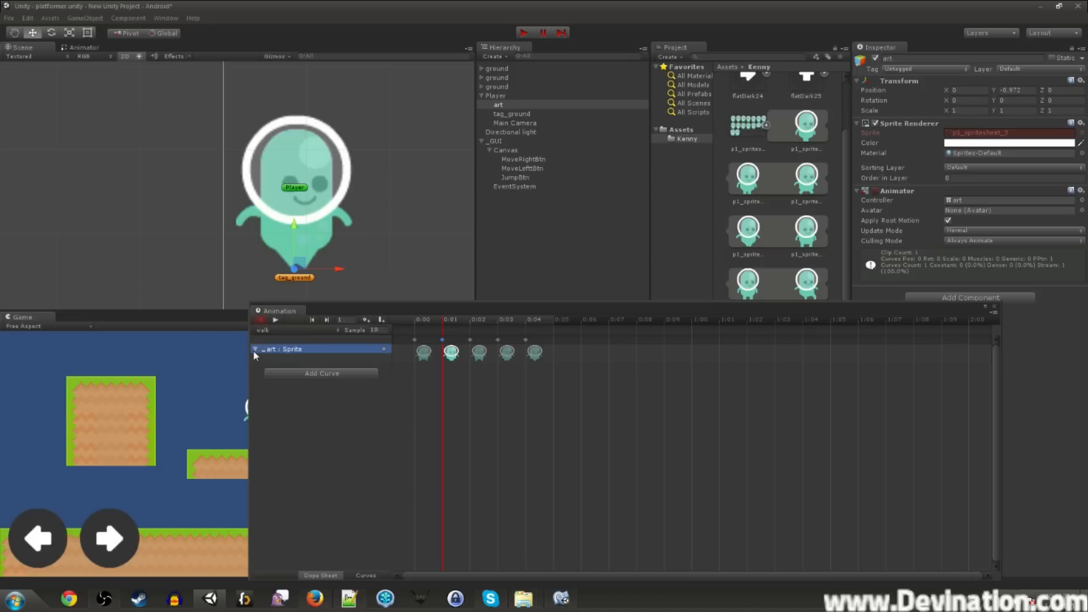
{"action": "left_click", "coordinate": [430, 351]}
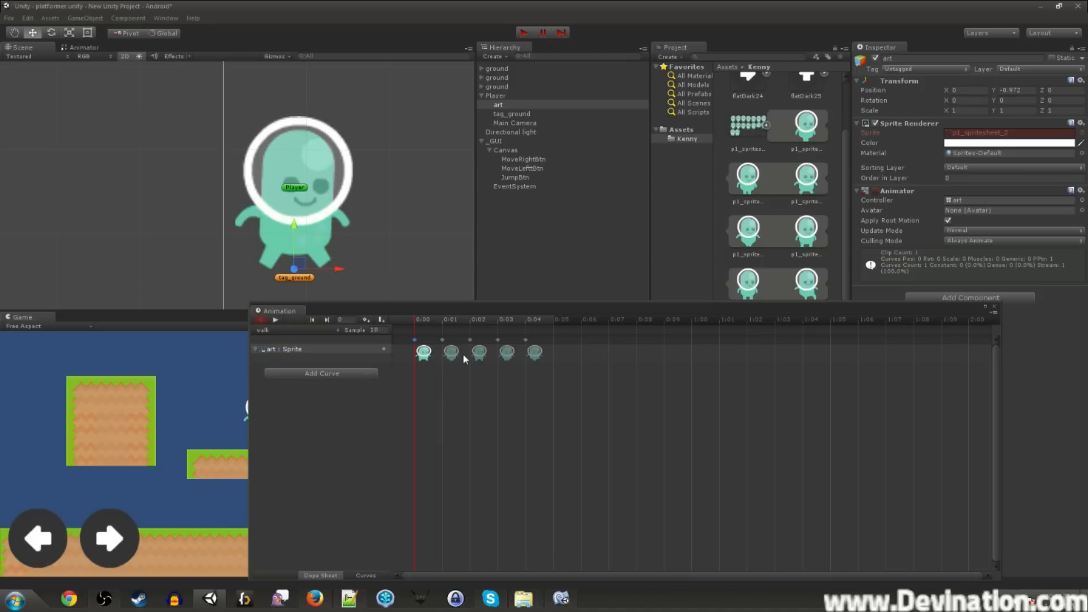
{"action": "left_click", "coordinate": [452, 352]}
{"action": "mouse_move", "coordinate": [444, 323]}
{"action": "left_mouse_down"}
{"action": "mouse_move", "coordinate": [416, 323]}
{"action": "mouse_move", "coordinate": [444, 323]}
{"action": "left_mouse_up"}
{"action": "left_click", "coordinate": [479, 352]}
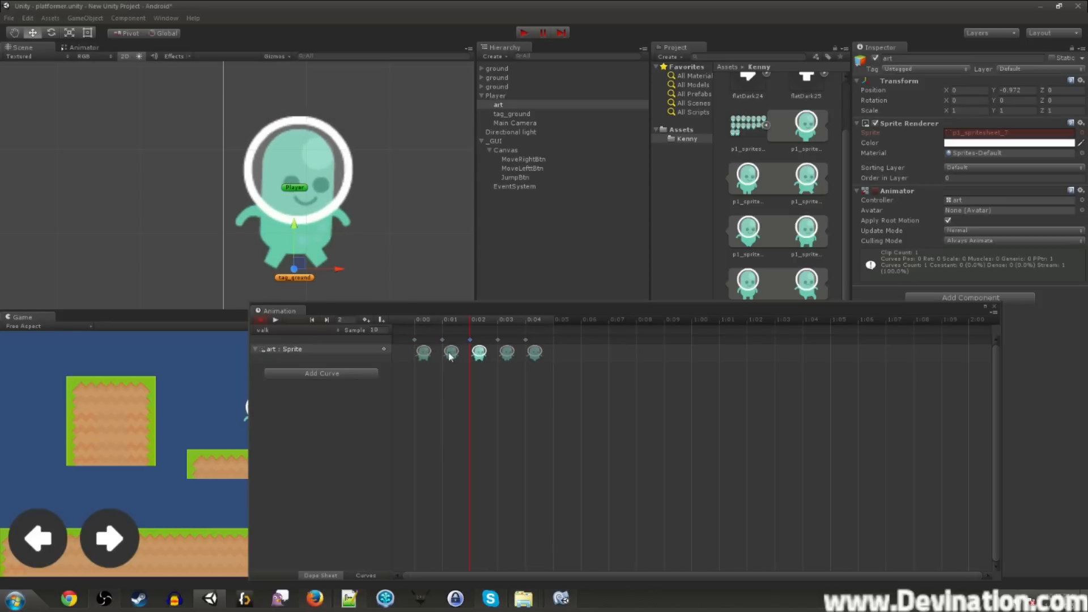
{"action": "left_click", "coordinate": [421, 354]}
{"action": "left_click", "coordinate": [478, 354]}
{"action": "left_click", "coordinate": [423, 352]}
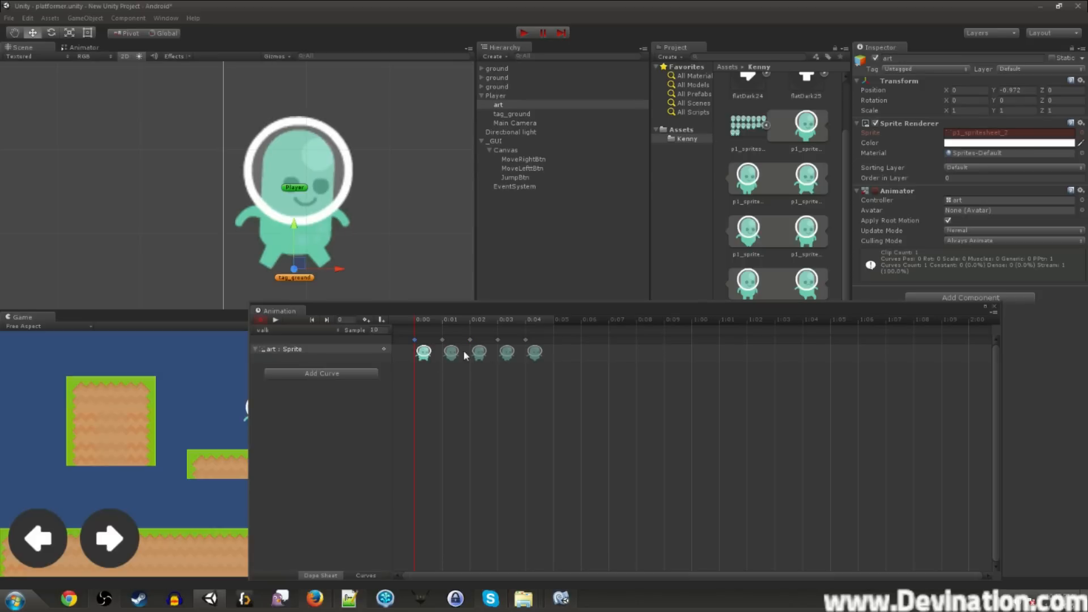
- Rearrange the walk keyframes so that p1_spritesheet_7 sits at 0:01 and the last two frames at 0:04 and 0:05
{"action": "left_click_drag", "start_coordinate": [466, 326], "coordinate": [535, 328]}
{"action": "mouse_move", "coordinate": [450, 351]}
{"action": "left_mouse_down"}
{"action": "mouse_move", "coordinate": [479, 353]}
{"action": "mouse_move", "coordinate": [452, 351]}
{"action": "left_mouse_up"}
{"action": "left_click", "coordinate": [508, 373]}
{"action": "left_click", "coordinate": [420, 348]}
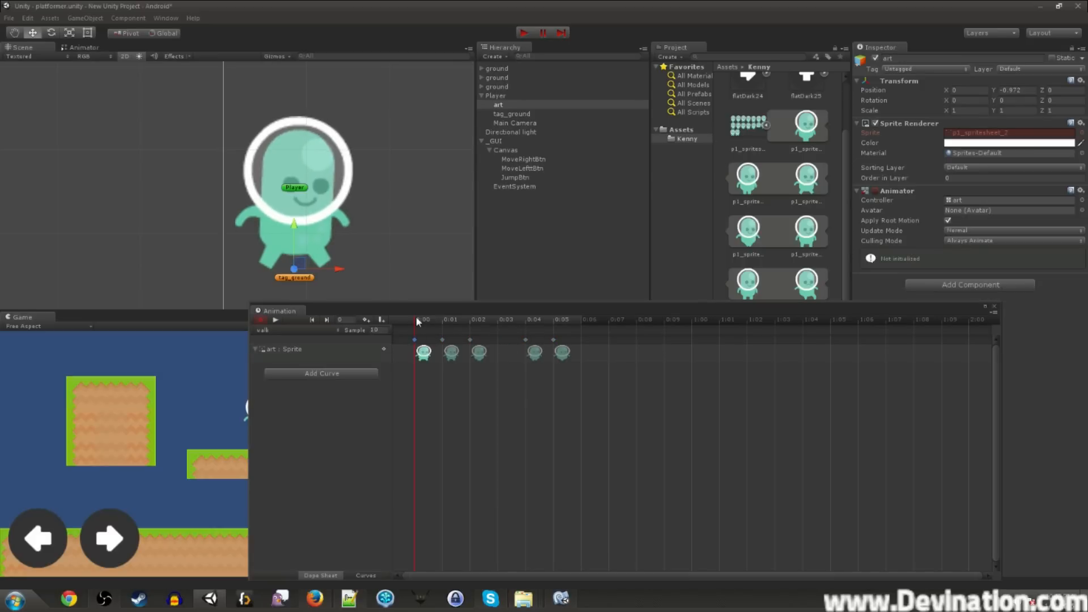
{"action": "left_click", "coordinate": [445, 321]}
{"action": "mouse_move", "coordinate": [445, 326]}
{"action": "left_mouse_down"}
{"action": "mouse_move", "coordinate": [411, 323]}
{"action": "mouse_move", "coordinate": [432, 324]}
{"action": "left_mouse_up"}
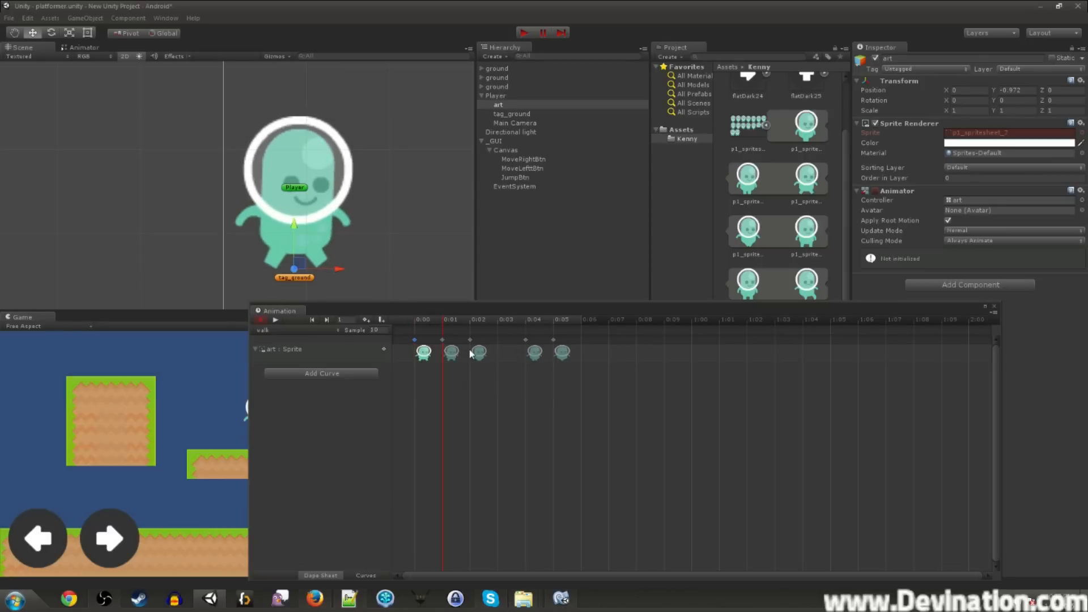
- Place p1_spritesheet_8 at 0:02, p1_spritesheet_3 at 0:03 and the last walk frame at 0:04, and scrub through the order
{"action": "left_click", "coordinate": [535, 353]}
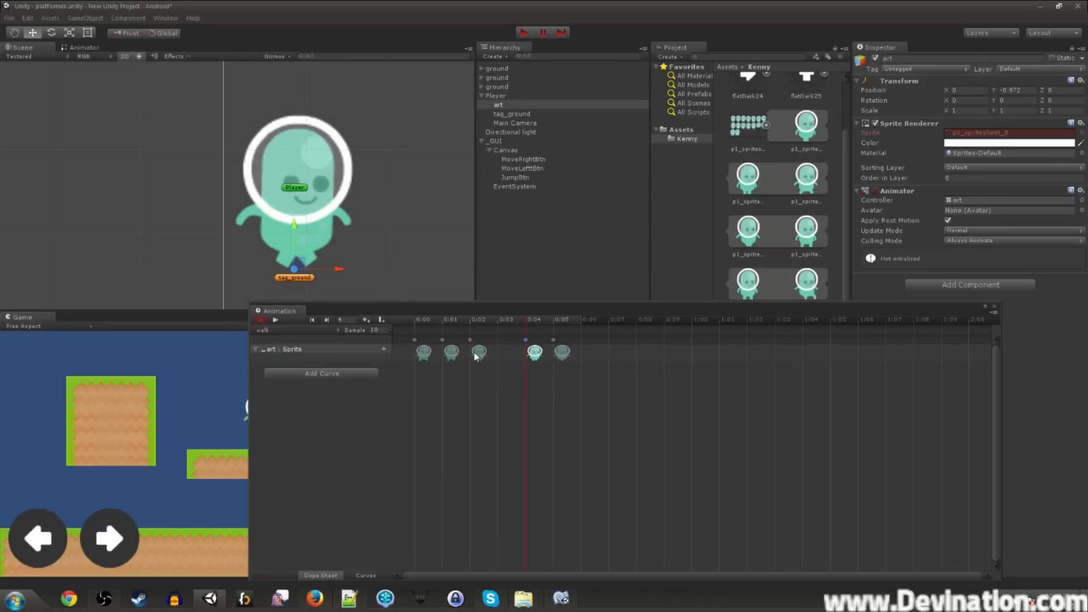
{"action": "left_click", "coordinate": [451, 352]}
{"action": "mouse_move", "coordinate": [478, 353]}
{"action": "left_mouse_down"}
{"action": "mouse_move", "coordinate": [534, 355]}
{"action": "mouse_move", "coordinate": [483, 354]}
{"action": "left_mouse_up"}
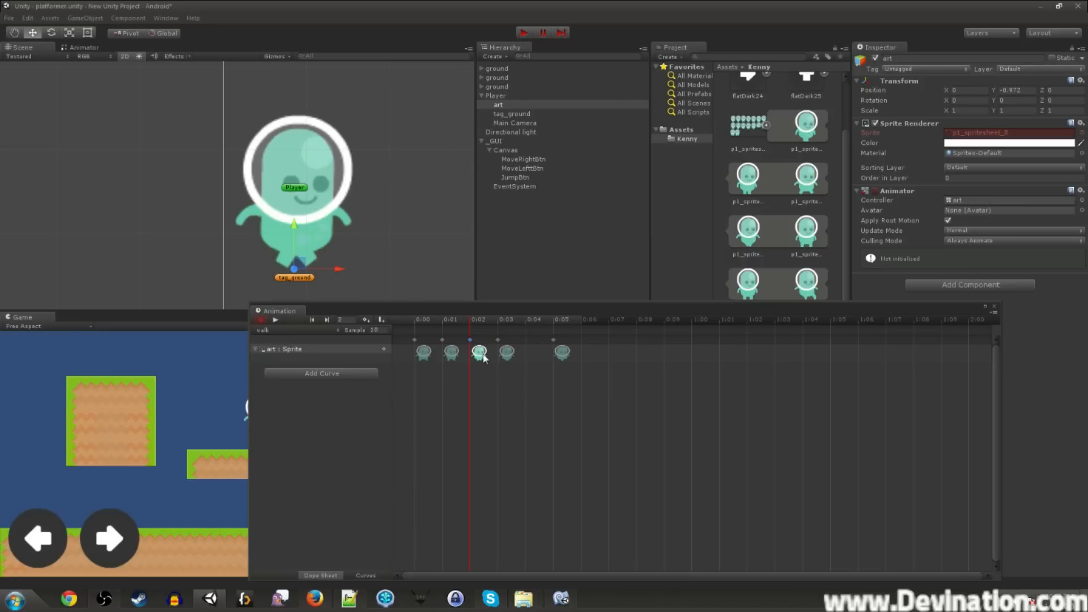
{"action": "left_click", "coordinate": [502, 355]}
{"action": "left_click", "coordinate": [489, 355]}
{"action": "left_click", "coordinate": [481, 355]}
{"action": "left_click", "coordinate": [501, 354]}
{"action": "left_click", "coordinate": [481, 353]}
{"action": "left_click", "coordinate": [507, 353]}
{"action": "left_click", "coordinate": [562, 354]}
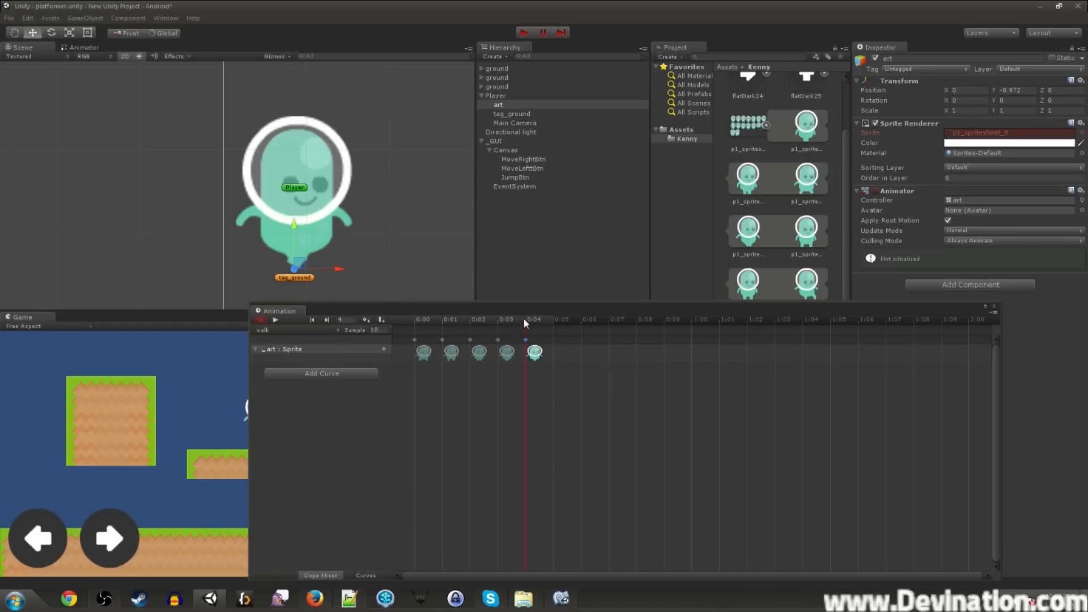
{"action": "left_click_drag", "start_coordinate": [522, 317], "coordinate": [498, 348]}
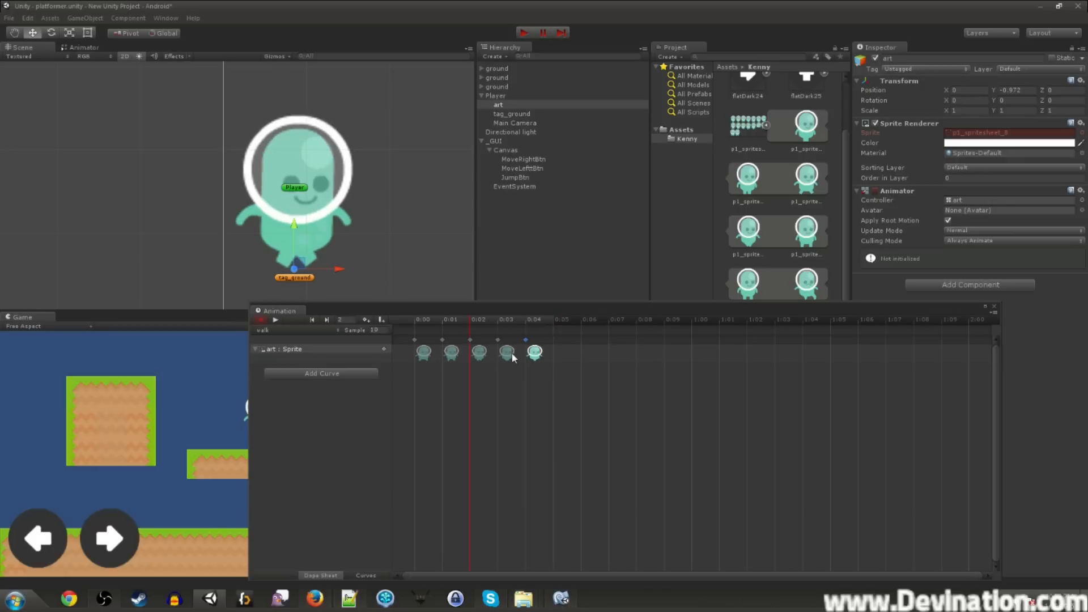
- Copy the walk frames at 0:03, 0:02 and 0:01 to 0:05, 0:06 and 0:07 respectively
{"action": "left_click", "coordinate": [513, 356]}
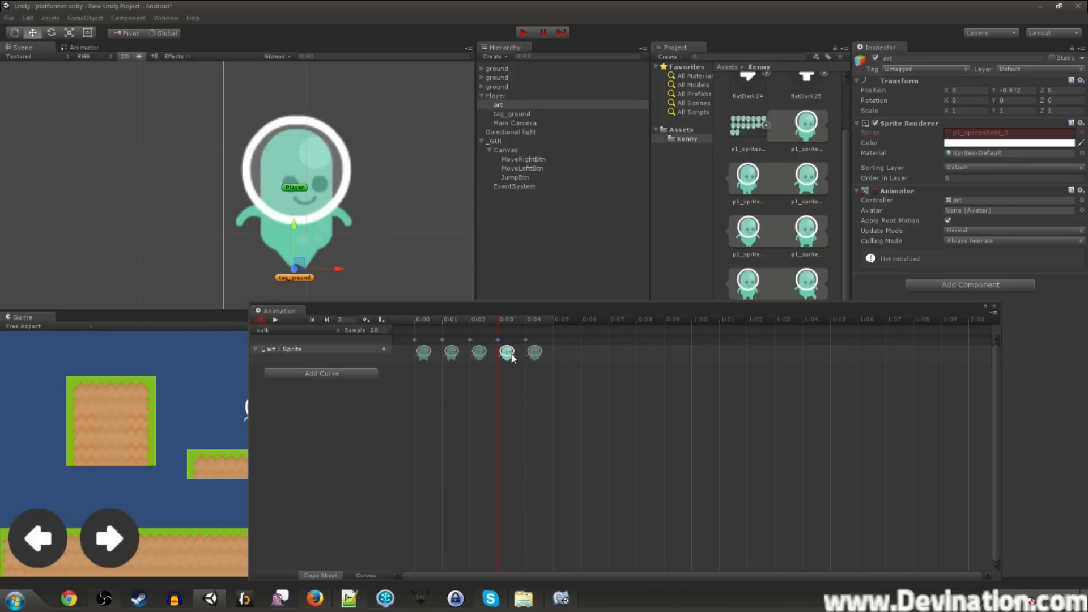
{"action": "left_click", "coordinate": [554, 321]}
{"action": "key", "text": "ctrl+v"}
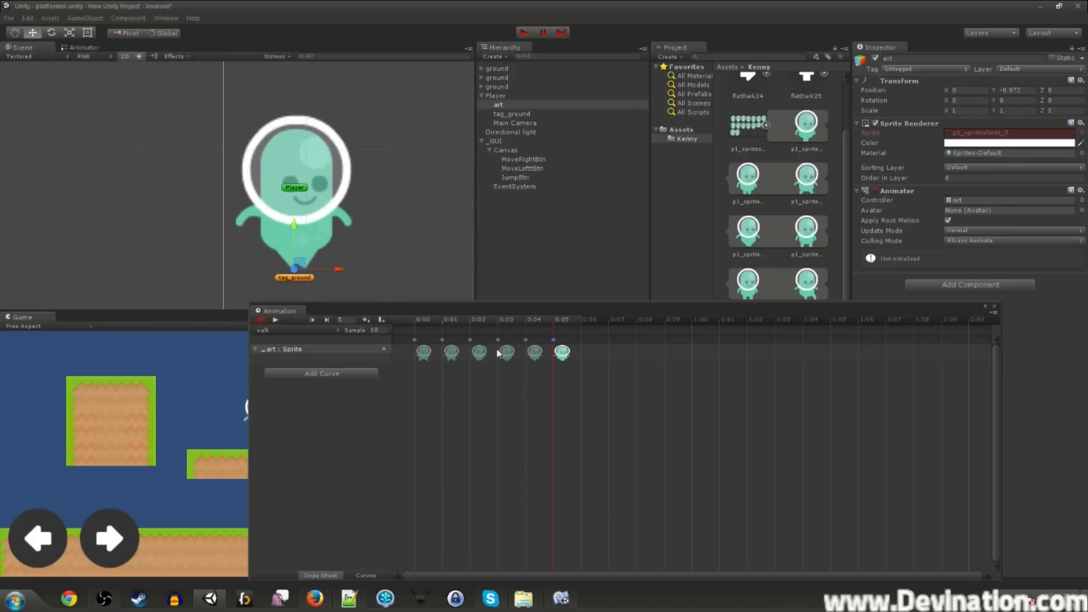
{"action": "left_click", "coordinate": [477, 352]}
{"action": "left_click", "coordinate": [588, 320]}
{"action": "key", "text": "ctrl+v"}
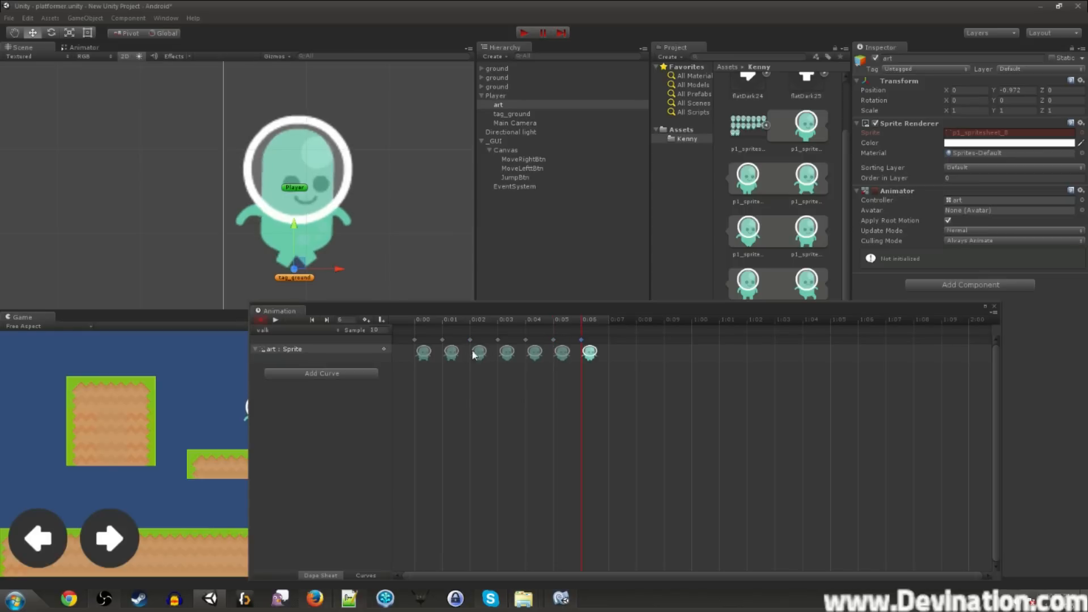
{"action": "left_click", "coordinate": [451, 353]}
{"action": "left_click", "coordinate": [609, 321]}
{"action": "key", "text": "ctrl+v"}
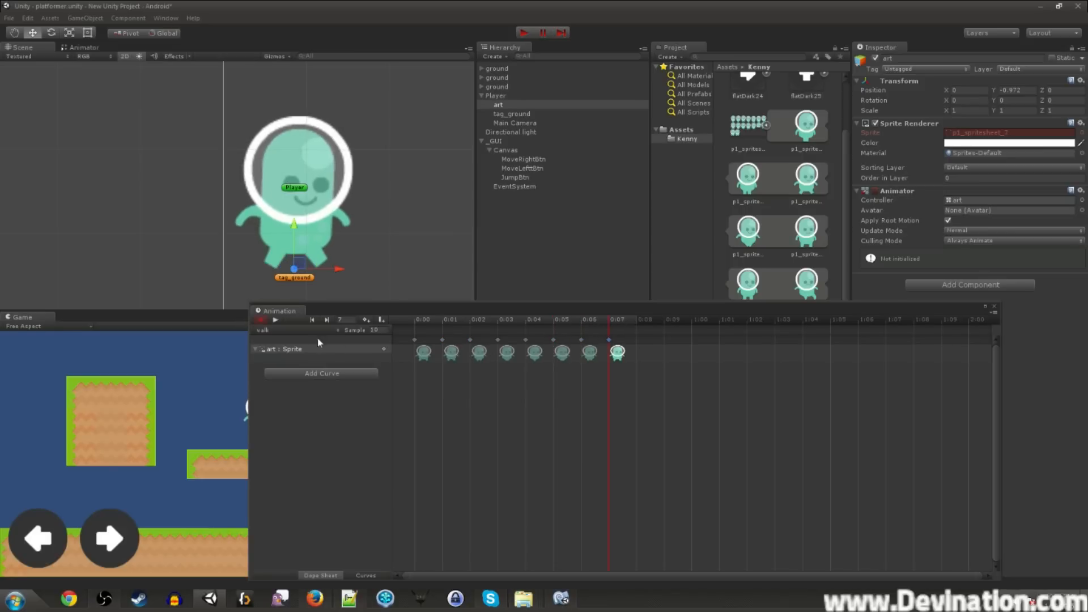
- Preview the walk animation and set its sample rate to 15
{"action": "left_click", "coordinate": [276, 320]}
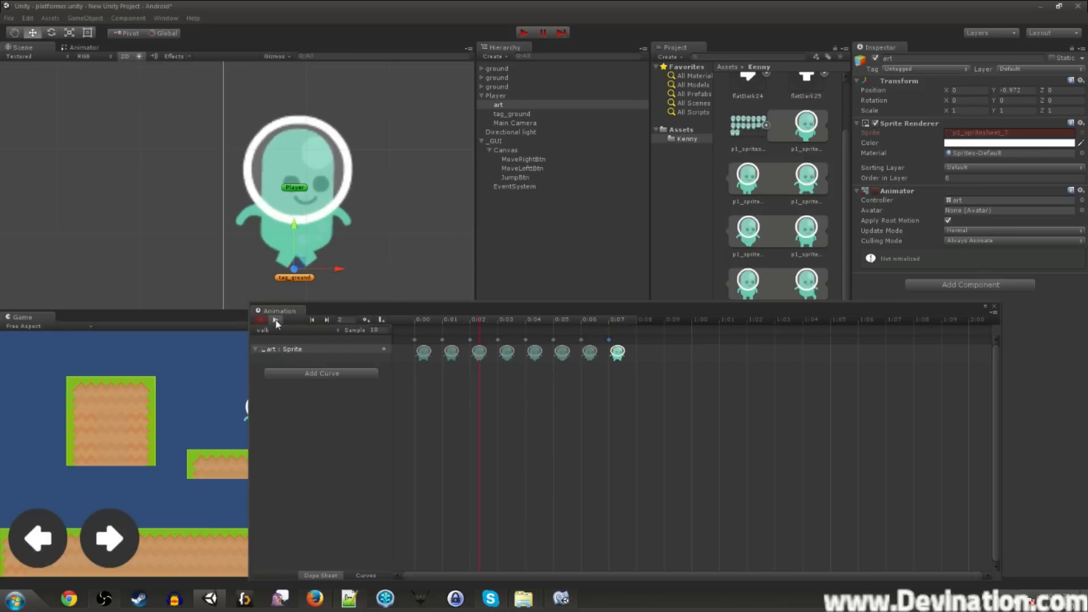
{"action": "left_click", "coordinate": [385, 329]}
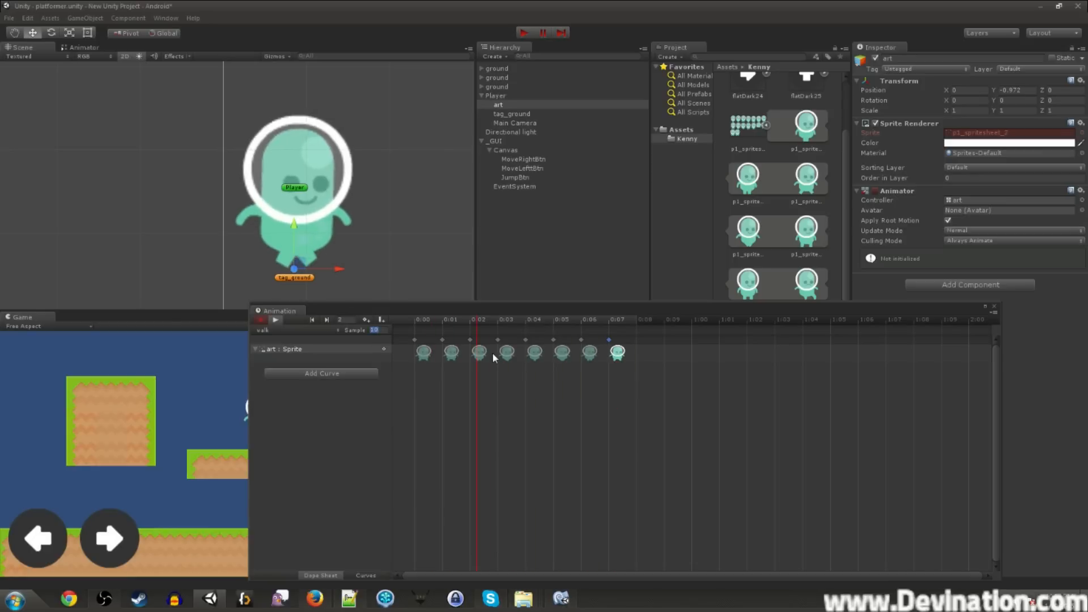
{"action": "type", "text": "15"}
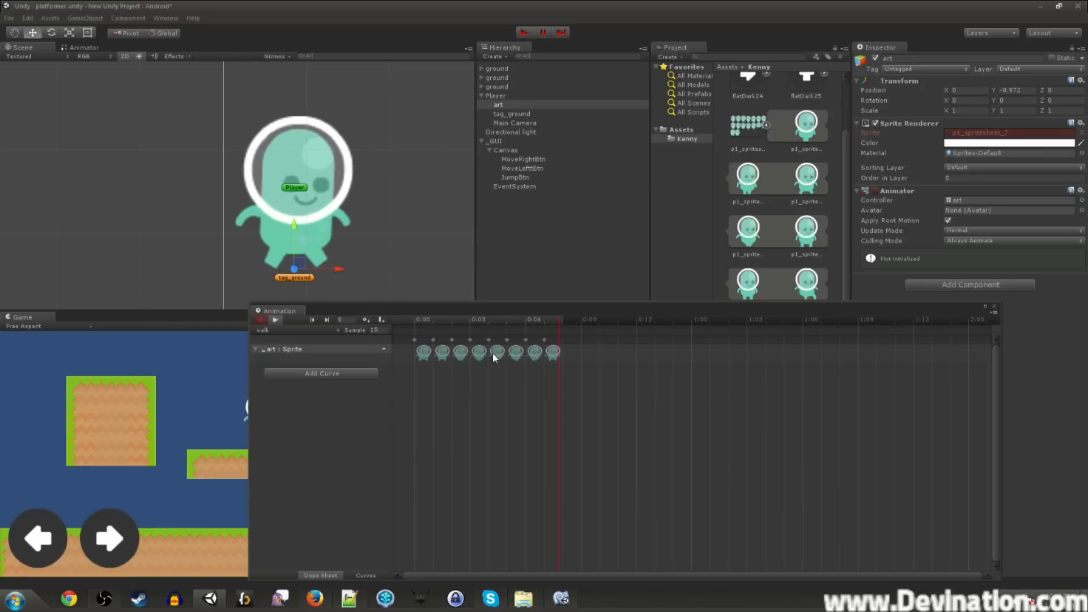
- Create a new animation clip named idle for the art object in the Kenny folder
{"action": "left_click", "coordinate": [291, 332]}
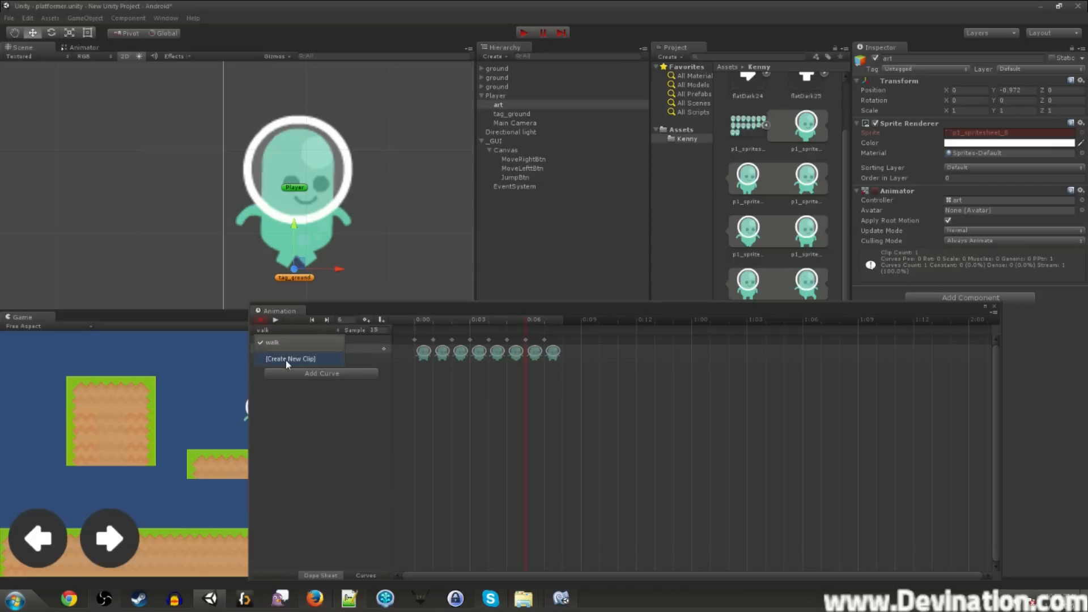
{"action": "left_click_drag", "start_coordinate": [333, 309], "coordinate": [466, 193]}
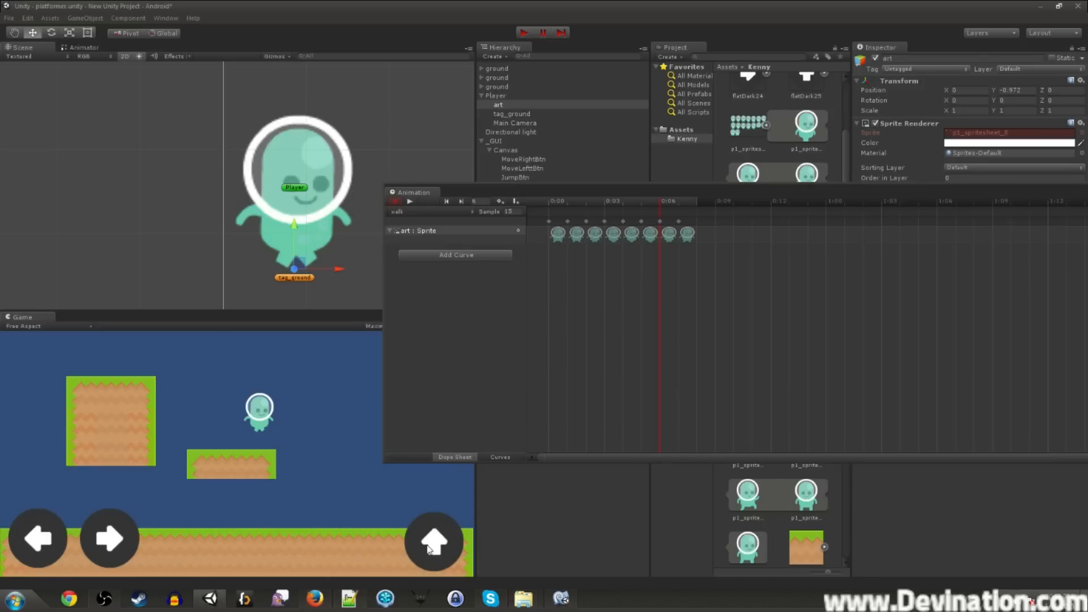
{"action": "left_click_drag", "start_coordinate": [512, 199], "coordinate": [368, 242]}
{"action": "left_click", "coordinate": [269, 311]}
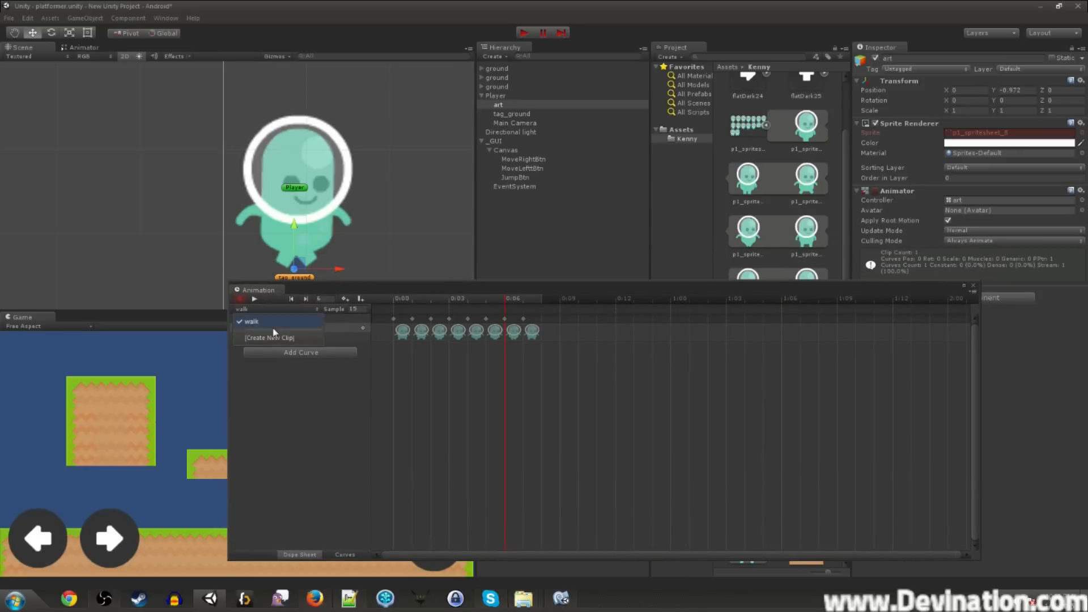
{"action": "left_click", "coordinate": [267, 334]}
{"action": "type", "text": "idle"}
{"action": "key", "text": "Return"}
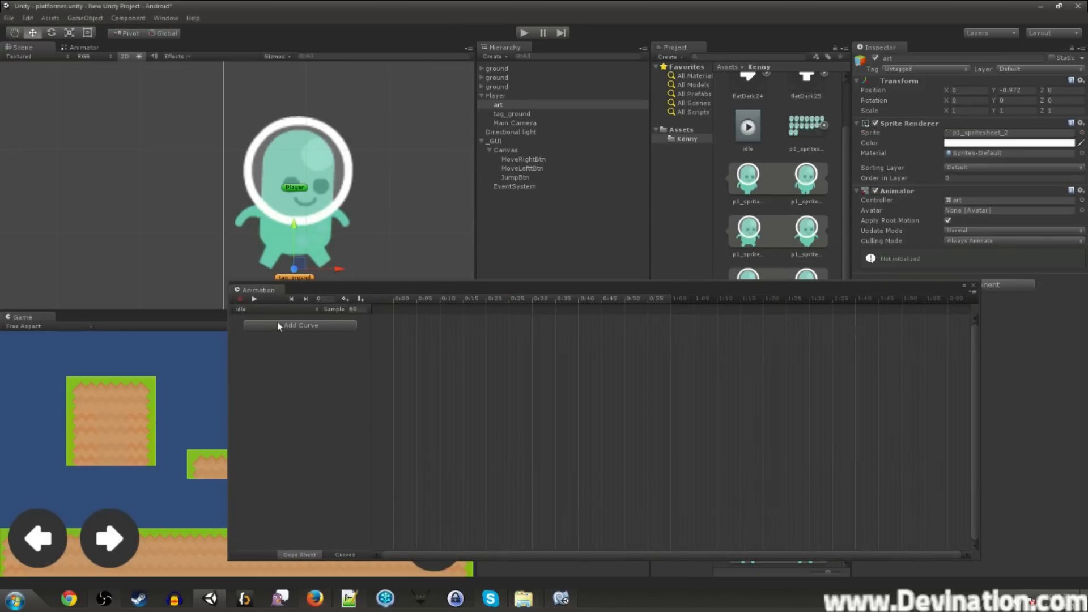
- Add p1_spritesheet_1 to the idle animation's timeline at 0:00
{"action": "left_click", "coordinate": [807, 180]}
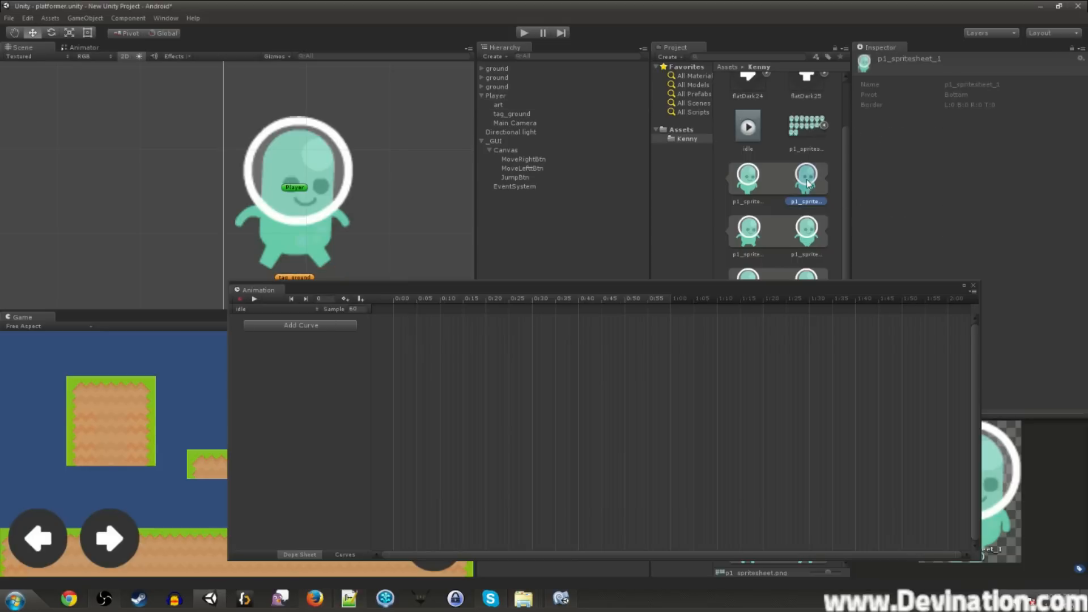
{"action": "left_click_drag", "start_coordinate": [797, 284], "coordinate": [799, 223]}
{"action": "left_click_drag", "start_coordinate": [807, 174], "coordinate": [403, 269]}
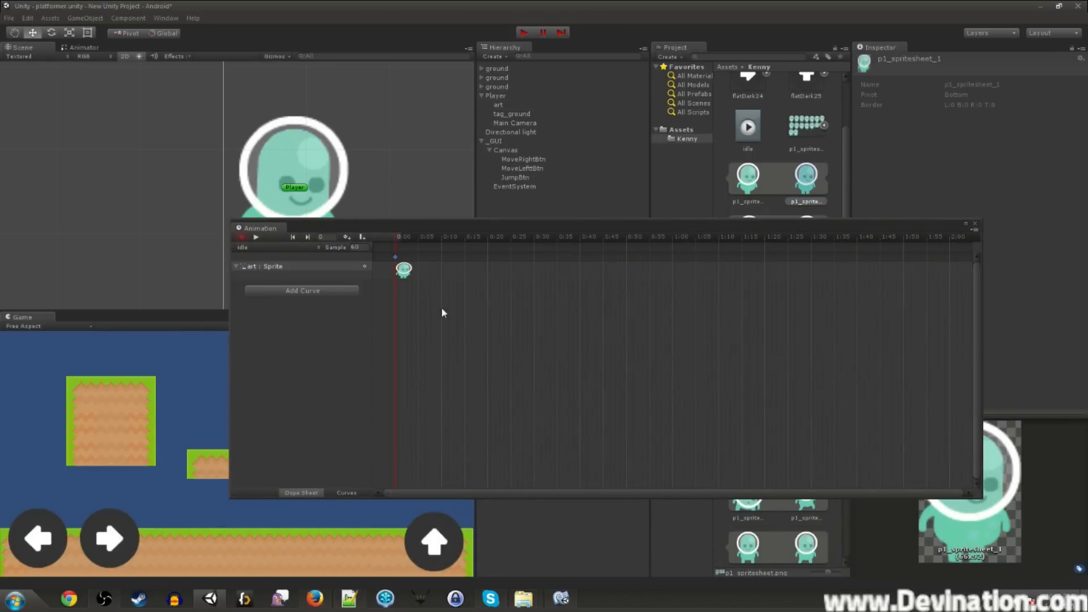
- Create a new animation clip named jump for the art object in the Kenny folder
{"action": "left_click_drag", "start_coordinate": [407, 228], "coordinate": [466, 297]}
{"action": "left_click", "coordinate": [320, 317]}
{"action": "left_click", "coordinate": [318, 354]}
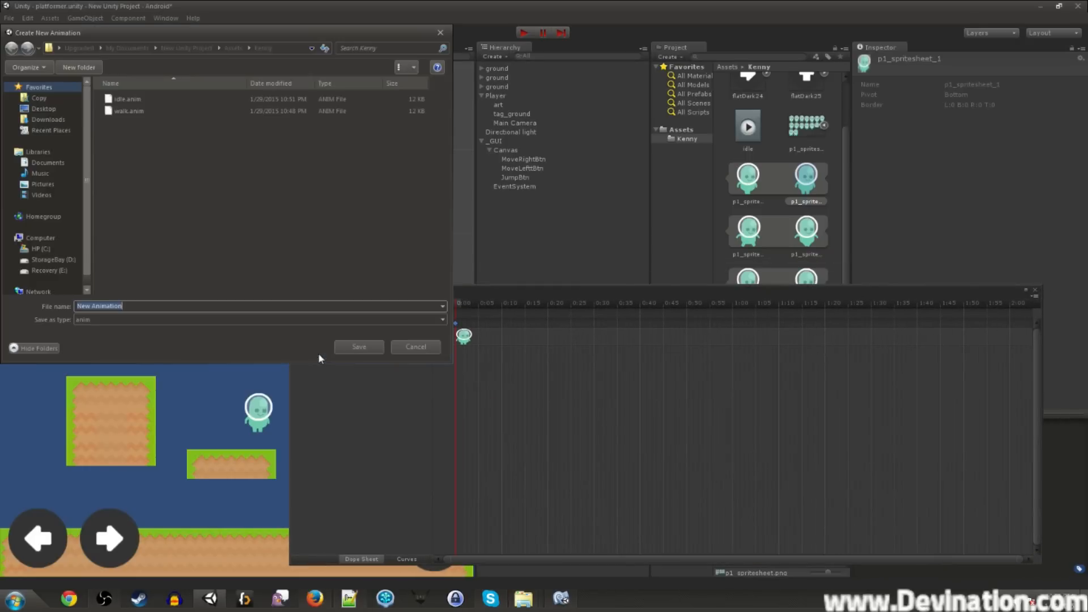
{"action": "type", "text": "jump"}
{"action": "left_click", "coordinate": [348, 350]}
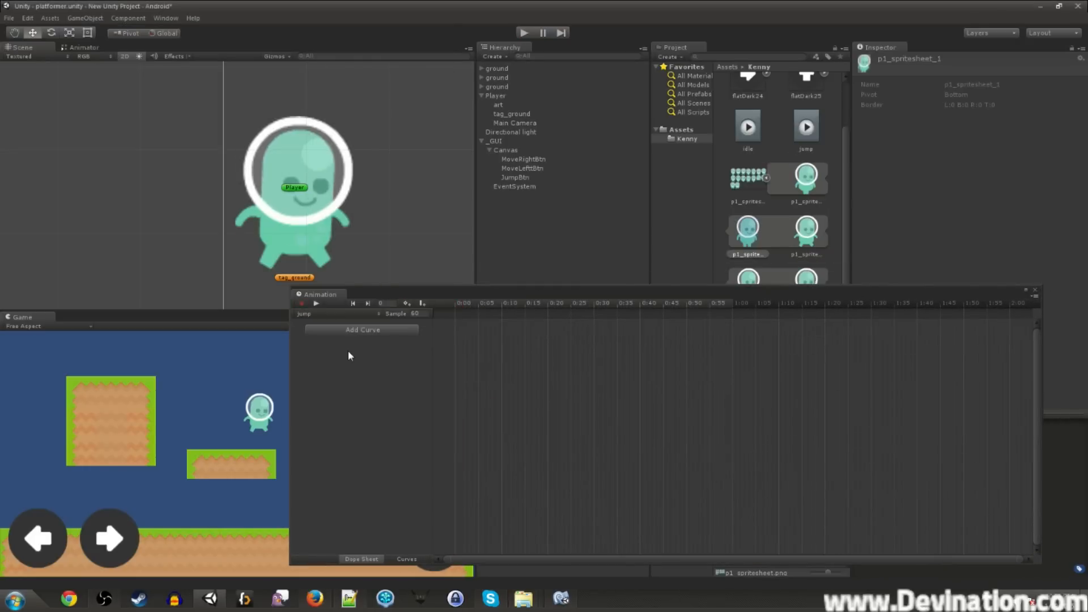
- Add the p1_spritesheet jumping pose to the jump animation at 0:00 and close the Animation window
{"action": "left_click_drag", "start_coordinate": [804, 293], "coordinate": [755, 370]}
{"action": "left_click_drag", "start_coordinate": [847, 269], "coordinate": [848, 428]}
{"action": "left_click_drag", "start_coordinate": [748, 327], "coordinate": [418, 410]}
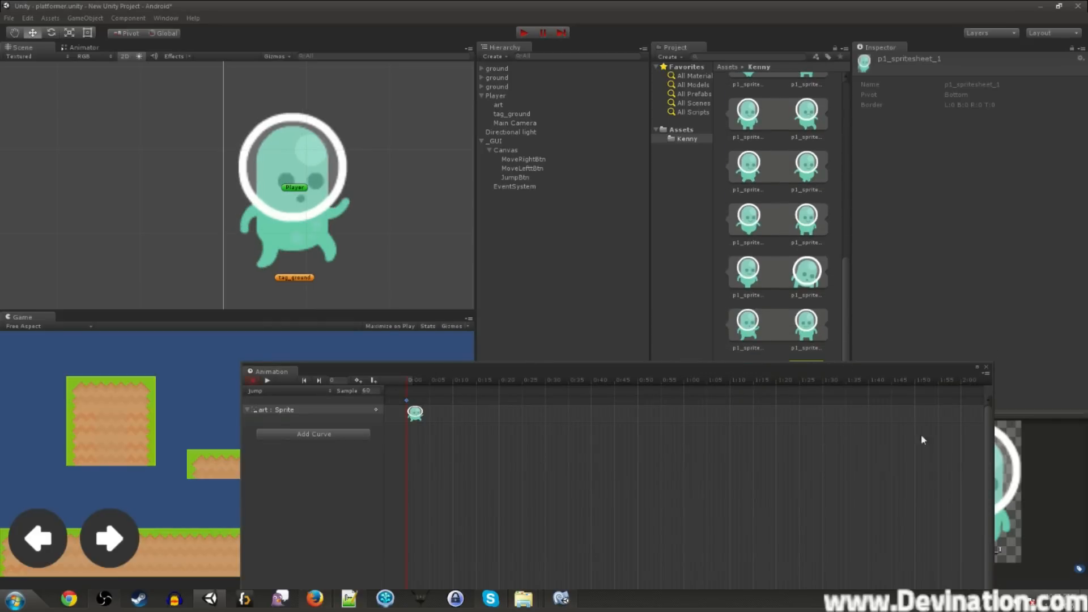
{"action": "left_click", "coordinate": [985, 366]}
- Collapse the p1_spritesheet slices and create a folder named Animations inside the Kenny folder
{"action": "scroll", "coordinate": [779, 363], "scroll_direction": "up", "scroll_amount": 5}
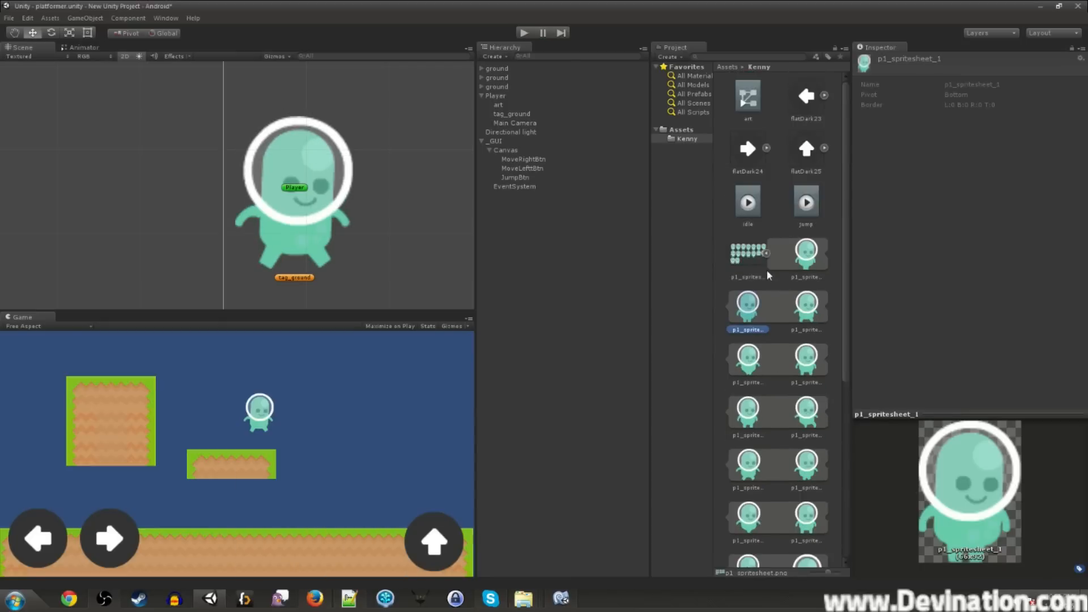
{"action": "left_click", "coordinate": [767, 253]}
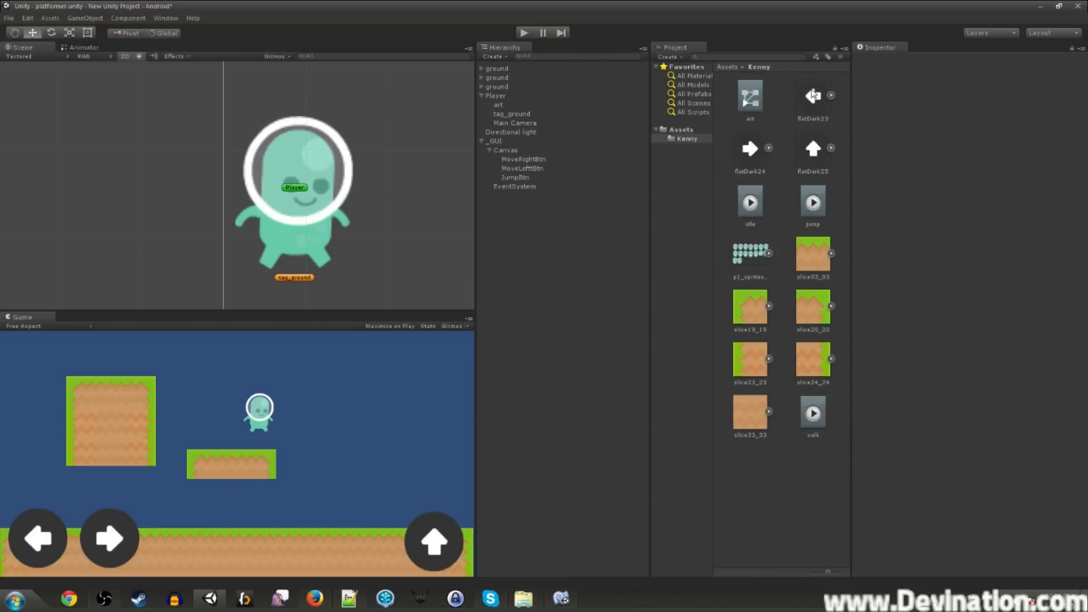
{"action": "right_click", "coordinate": [769, 450]}
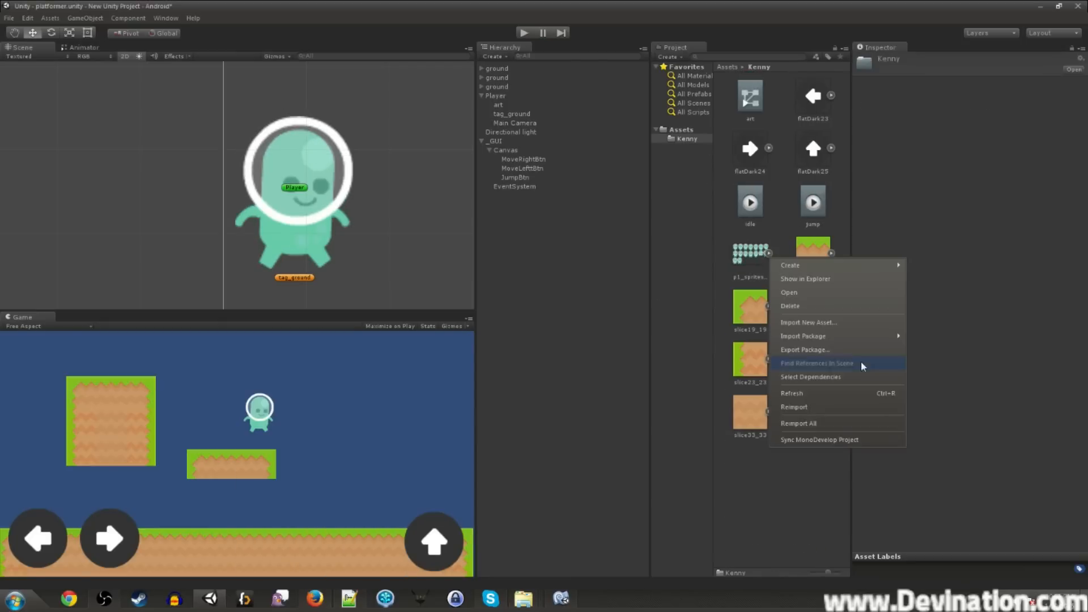
{"action": "mouse_move", "coordinate": [816, 266]}
{"action": "left_click", "coordinate": [979, 267]}
{"action": "type", "text": "Animations"}
{"action": "key", "text": "Return"}
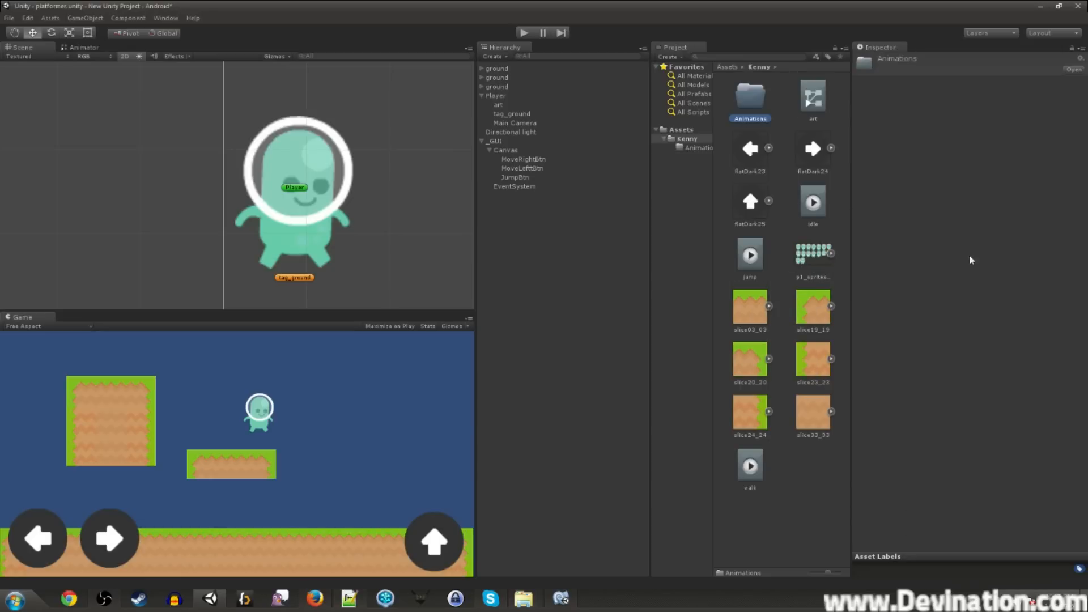
- Create a folder named Sprites inside the Kenny folder
{"action": "right_click", "coordinate": [795, 347]}
{"action": "mouse_move", "coordinate": [827, 322]}
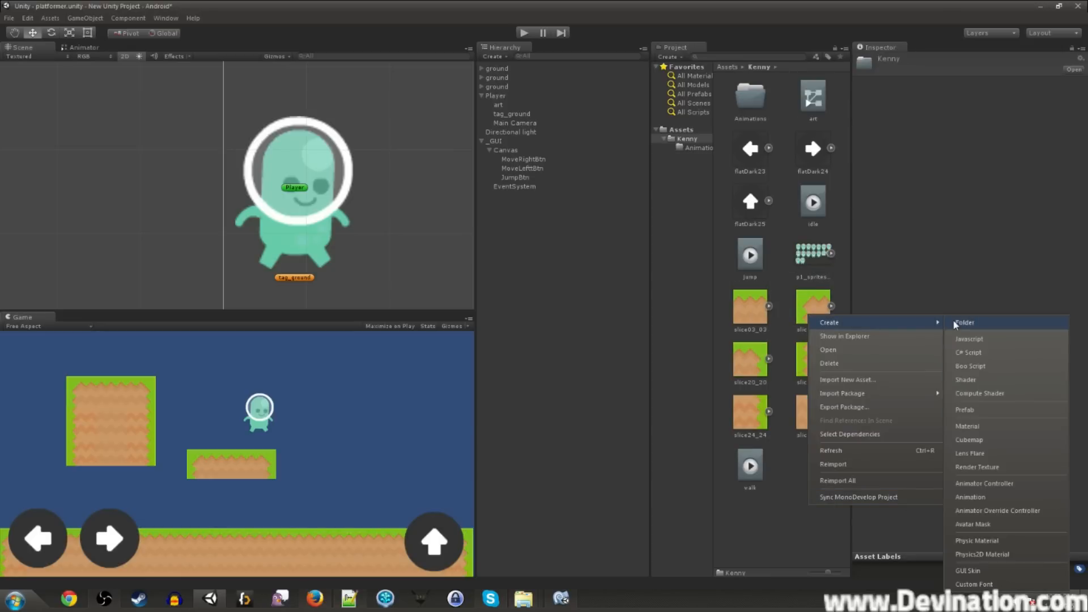
{"action": "left_click", "coordinate": [959, 323]}
{"action": "type", "text": "Sprites"}
{"action": "key", "text": "Return"}
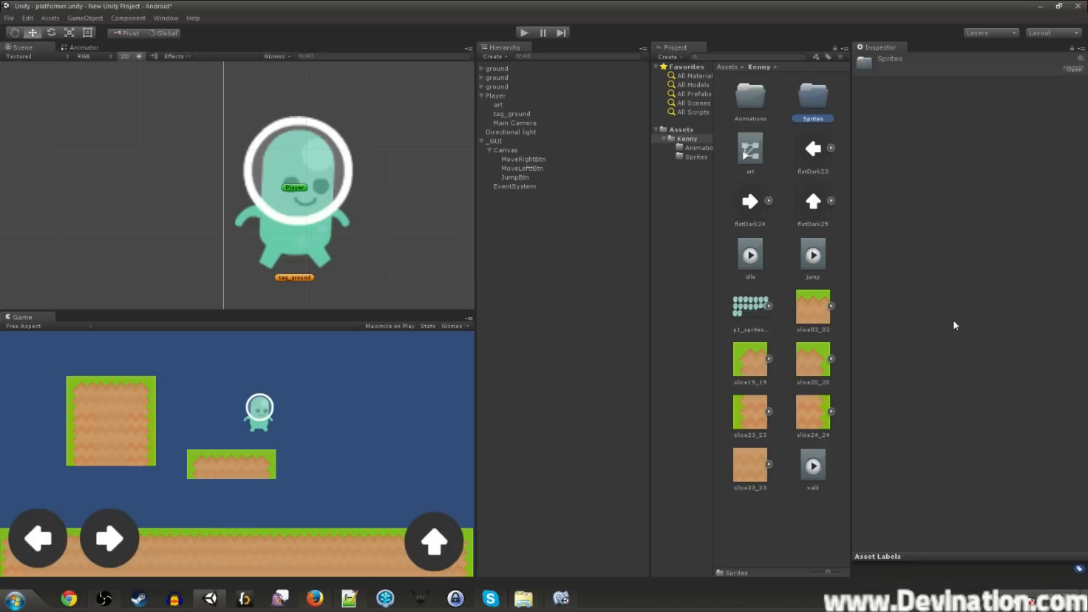
- Move the flatDark23 to flatDark25 arrows, p1_spritesheet and all the slice tile sprites into the Sprites folder
{"action": "left_click", "coordinate": [809, 165]}
{"action": "left_click", "coordinate": [828, 219], "text": "shift"}
{"action": "left_click_drag", "start_coordinate": [827, 219], "coordinate": [813, 100]}
{"action": "left_click", "coordinate": [816, 209]}
{"action": "left_click", "coordinate": [810, 367], "text": "shift"}
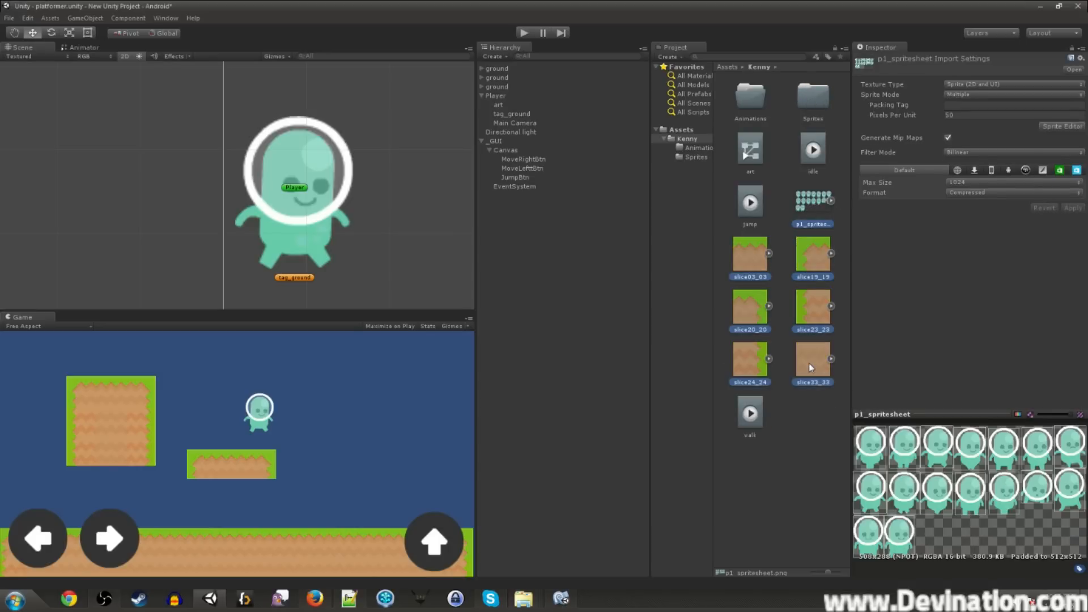
{"action": "left_click_drag", "start_coordinate": [816, 205], "coordinate": [818, 100]}
- Move the art controller and the idle, jump and walk clips into the Animations folder, and open that folder
{"action": "left_click", "coordinate": [749, 155]}
{"action": "left_click", "coordinate": [812, 202], "text": "shift"}
{"action": "left_click_drag", "start_coordinate": [749, 156], "coordinate": [746, 89]}
{"action": "double_click", "coordinate": [742, 91]}
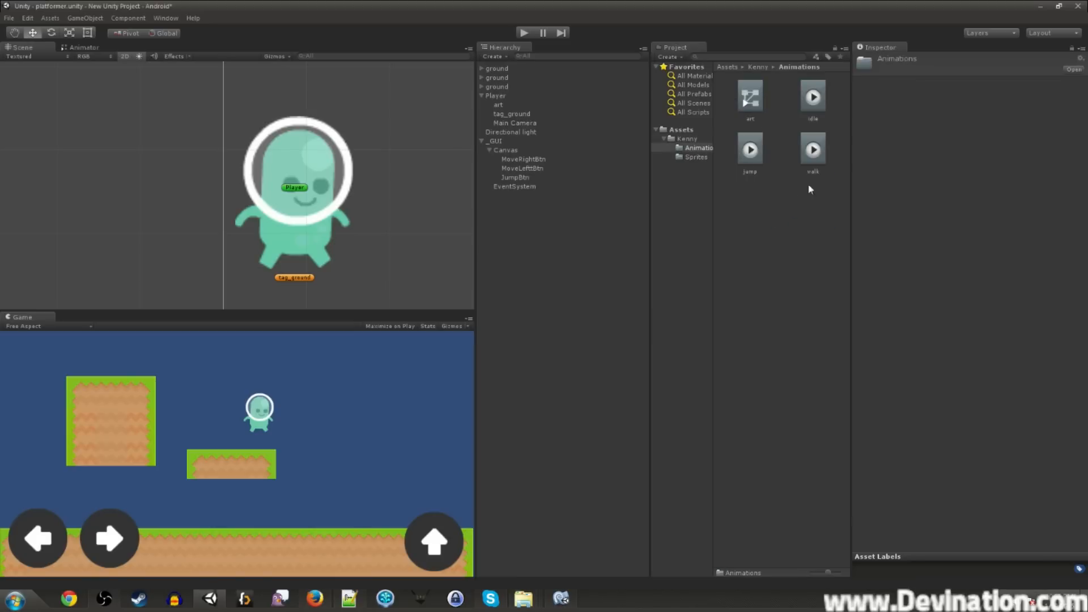
- Assign the art controller to the Animator component of the Player's art object
{"action": "left_click", "coordinate": [754, 95]}
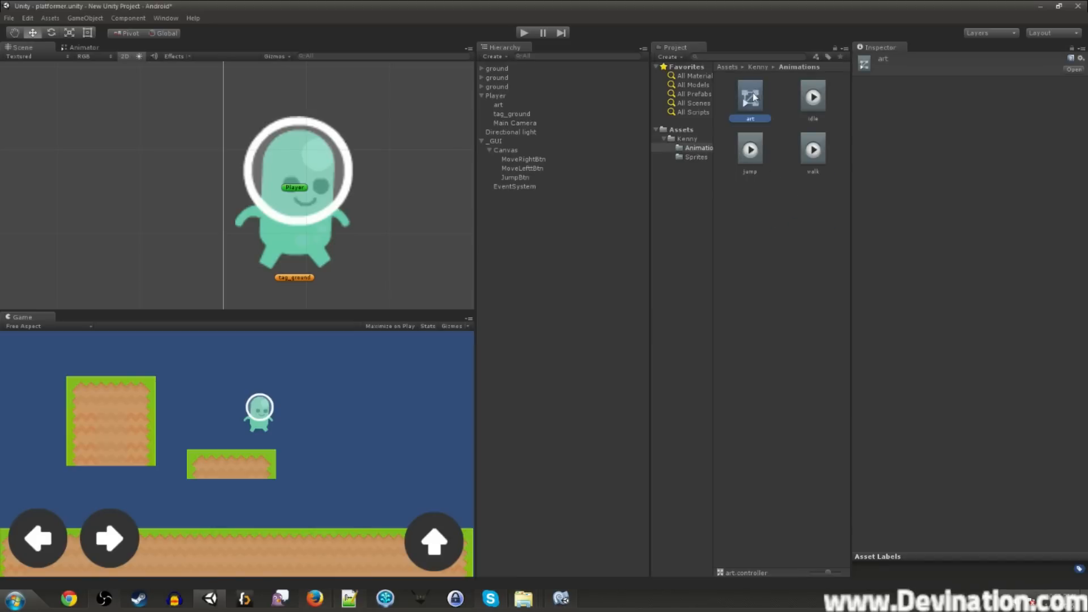
{"action": "left_click", "coordinate": [499, 106]}
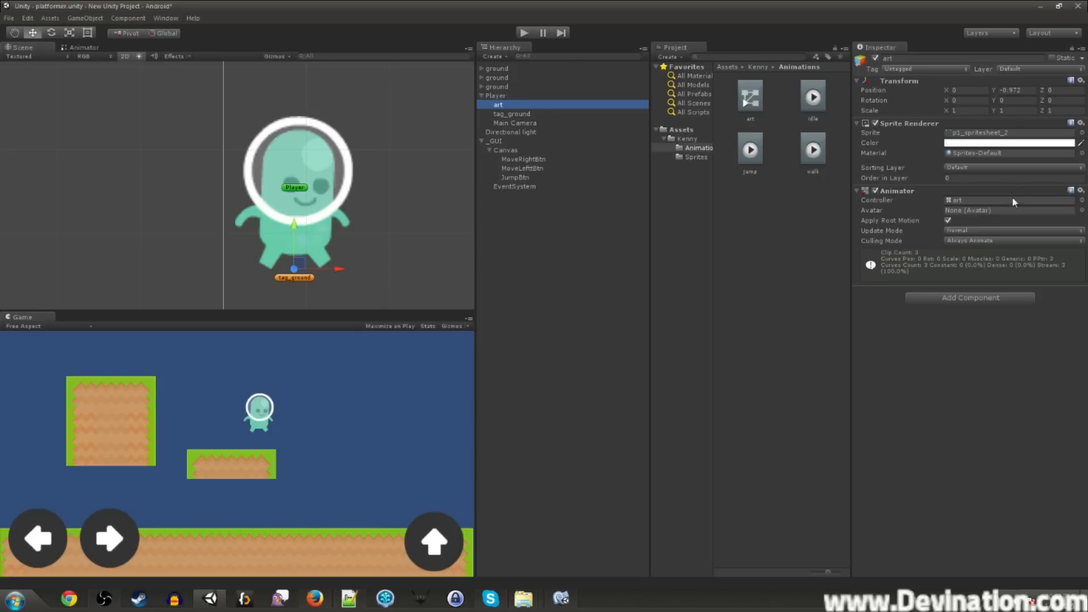
{"action": "left_click_drag", "start_coordinate": [749, 96], "coordinate": [971, 203]}
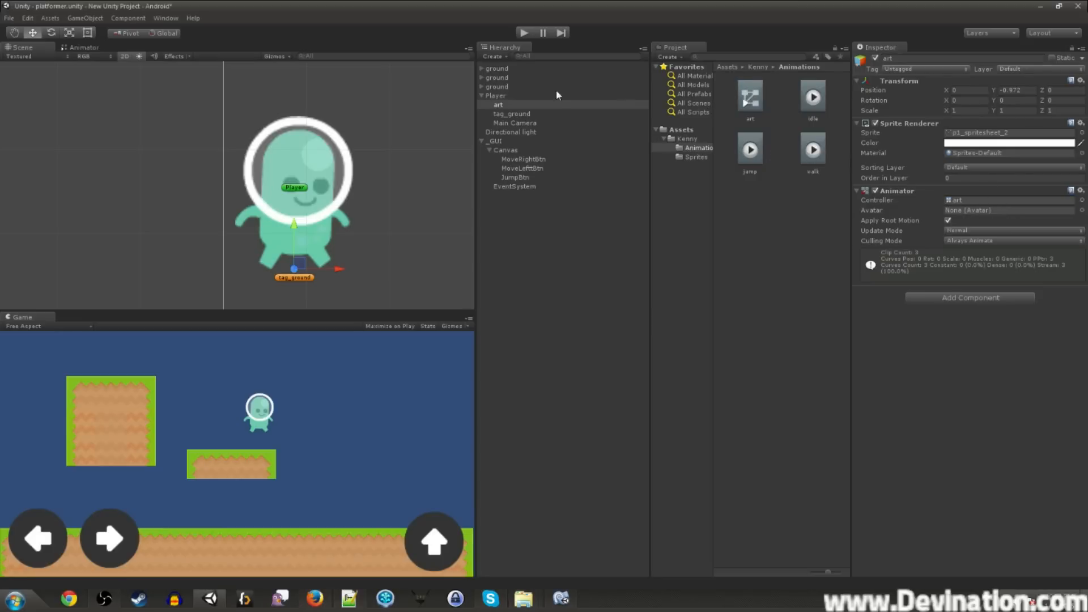
- Rename the art animator controller as playerAnimator
{"action": "left_click", "coordinate": [753, 121]}
{"action": "left_click", "coordinate": [753, 120]}
{"action": "type", "text": "playerAnimator"}
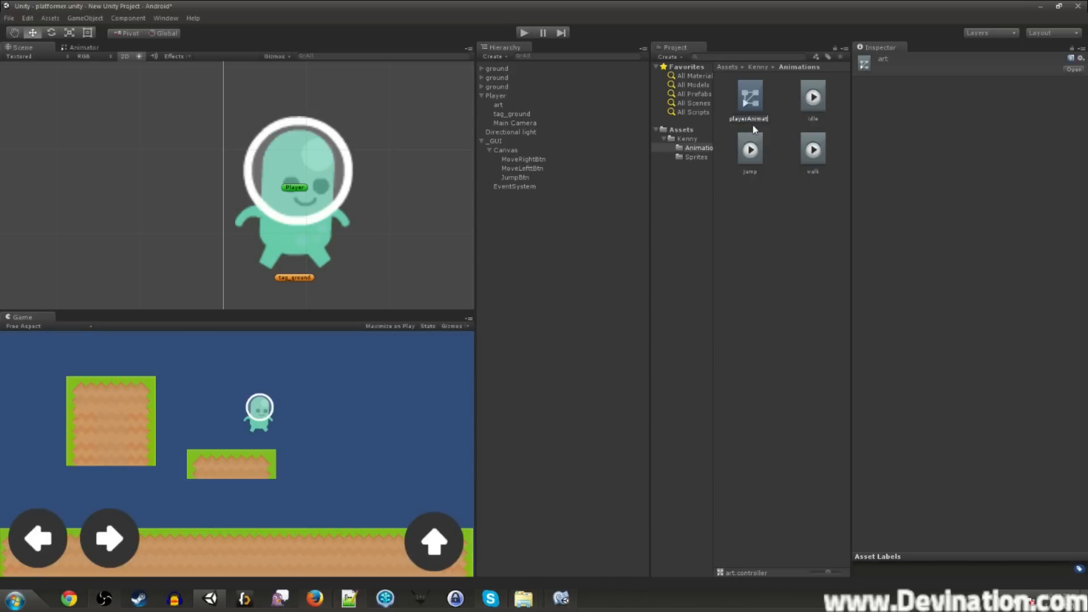
{"action": "key", "text": "Return"}
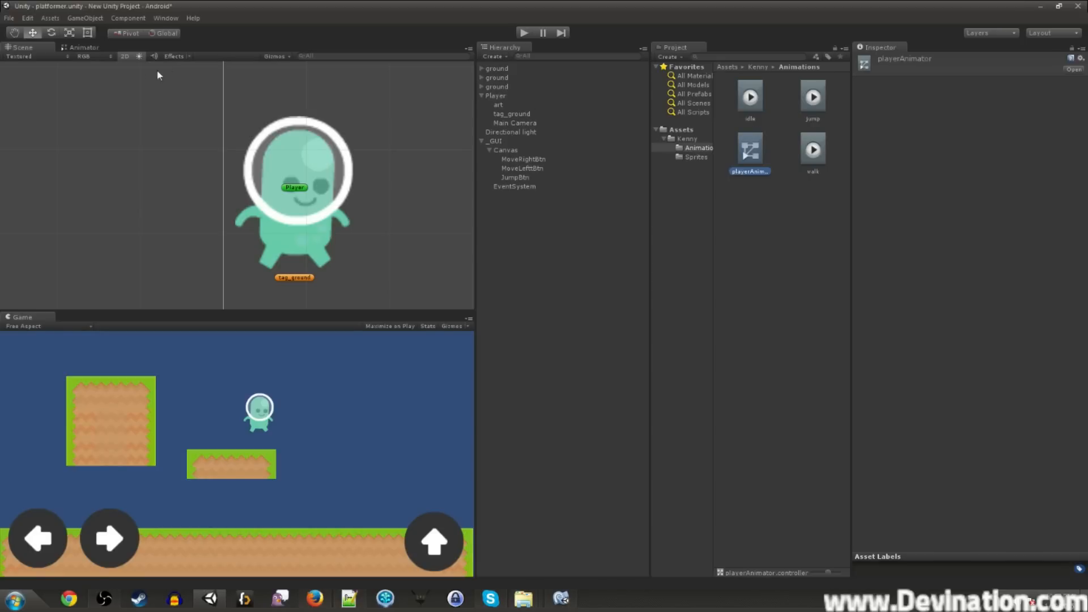
- Show the Animator state graph and move the walk state clear of Any State
{"action": "left_click", "coordinate": [83, 48]}
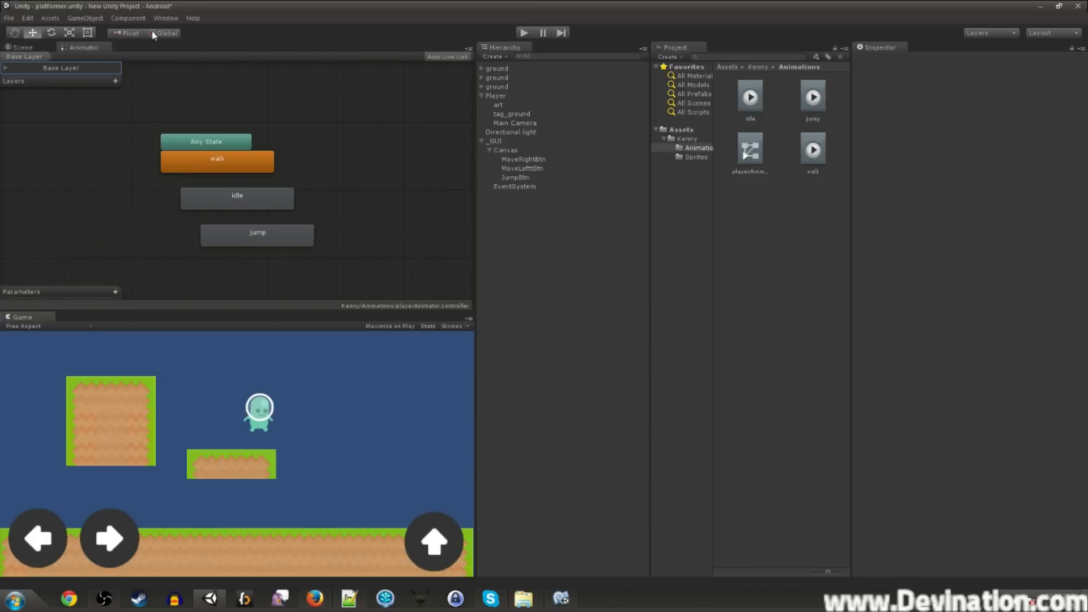
{"action": "left_click", "coordinate": [166, 18]}
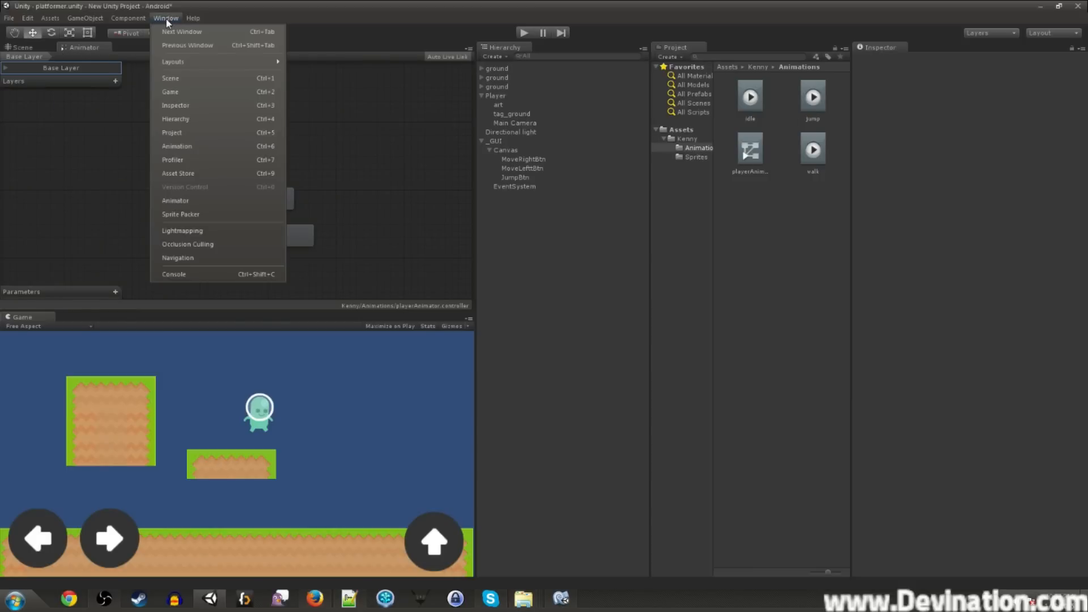
{"action": "left_click", "coordinate": [192, 200]}
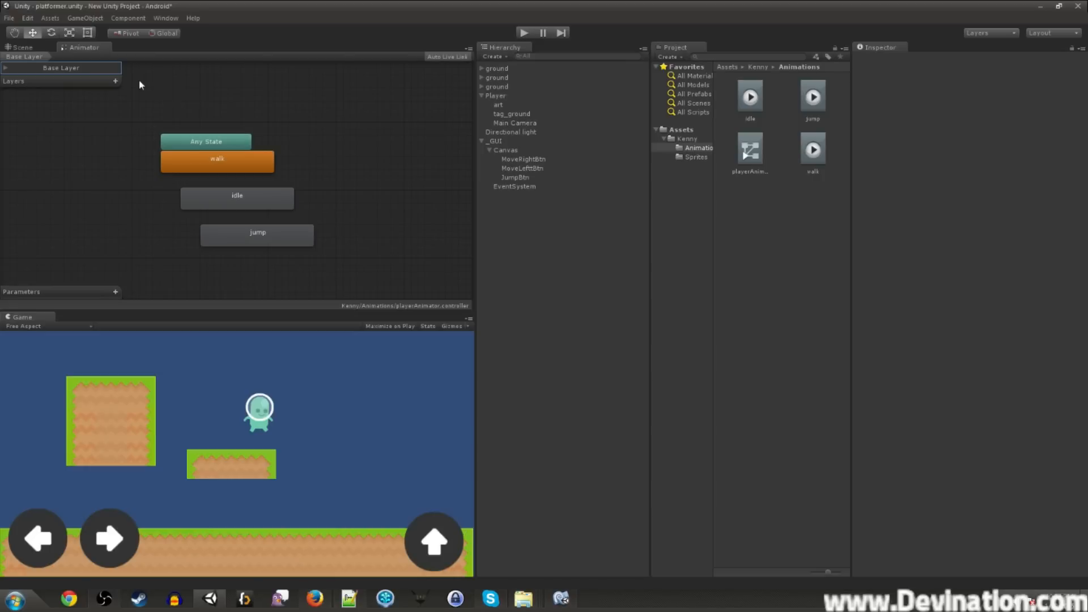
{"action": "left_click_drag", "start_coordinate": [233, 162], "coordinate": [343, 144]}
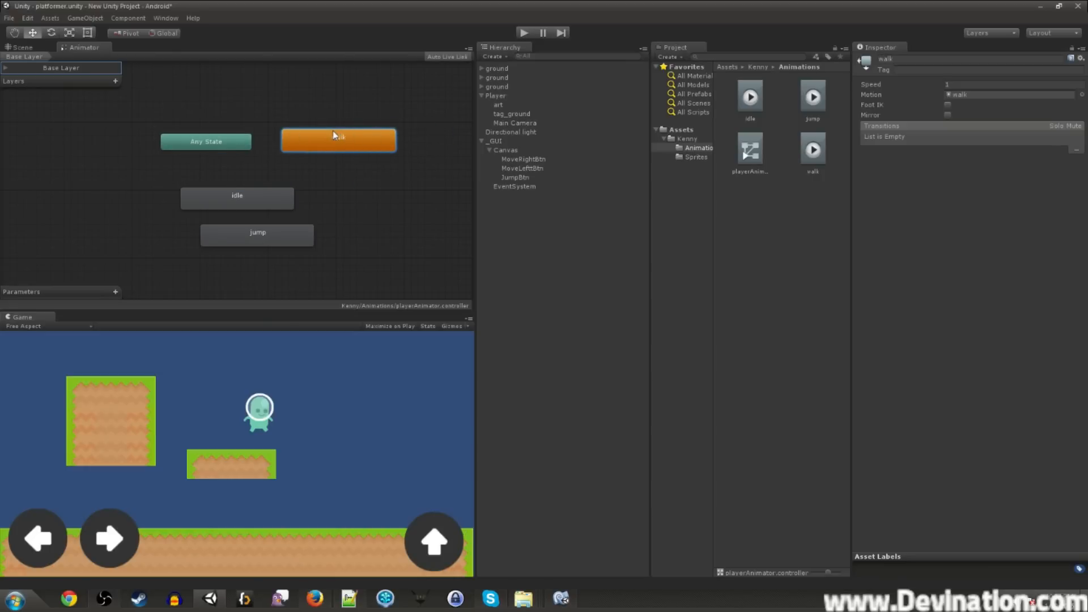
- Run the game briefly to check the player's animation, and set idle as the default state
{"action": "left_click", "coordinate": [523, 33]}
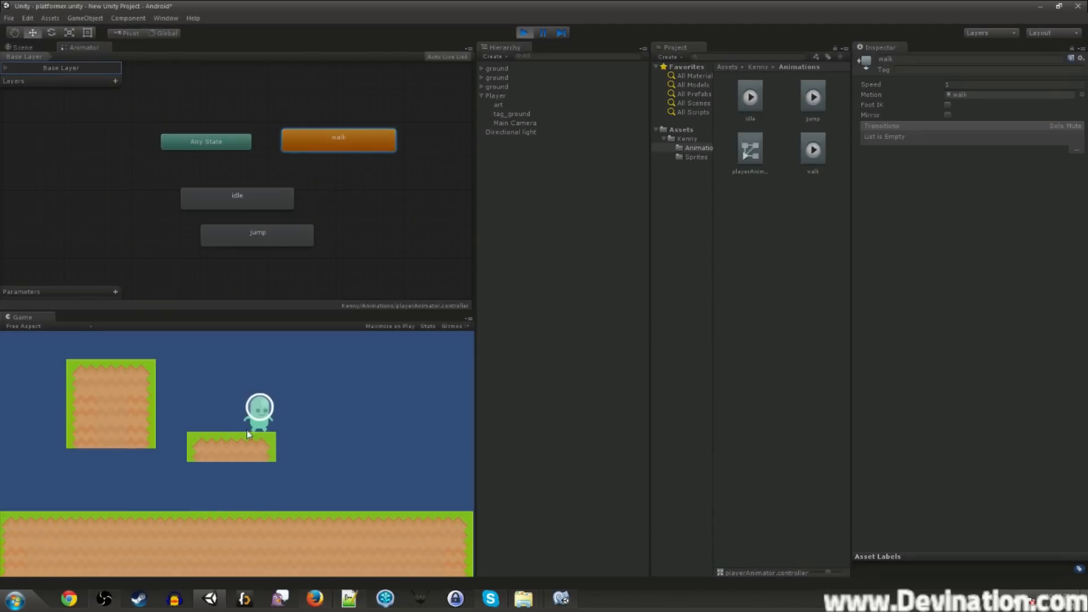
{"action": "left_click", "coordinate": [522, 34]}
{"action": "left_click", "coordinate": [250, 197]}
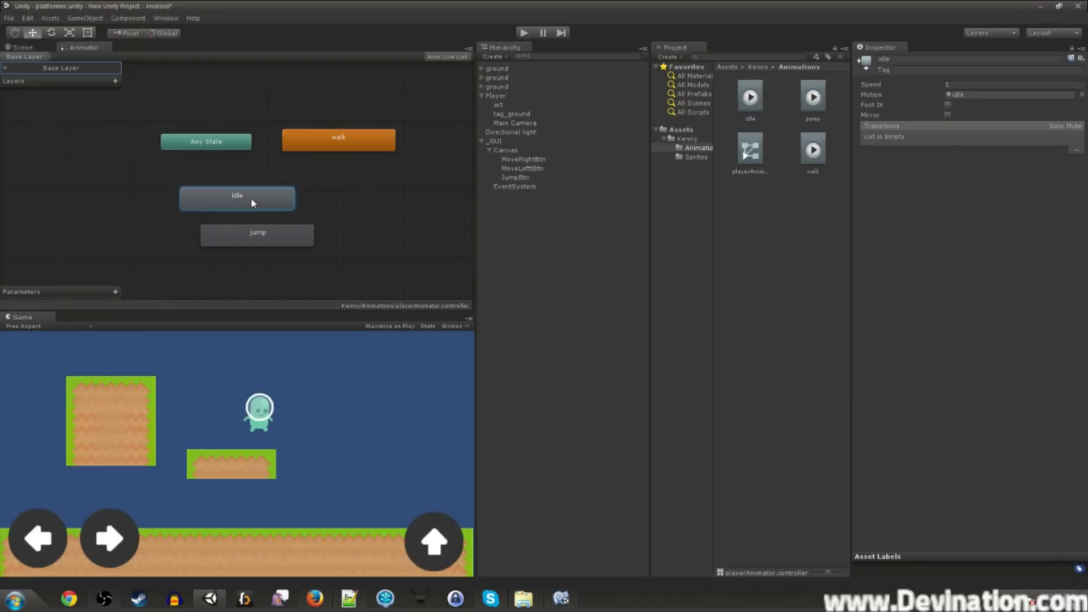
{"action": "right_click", "coordinate": [251, 197]}
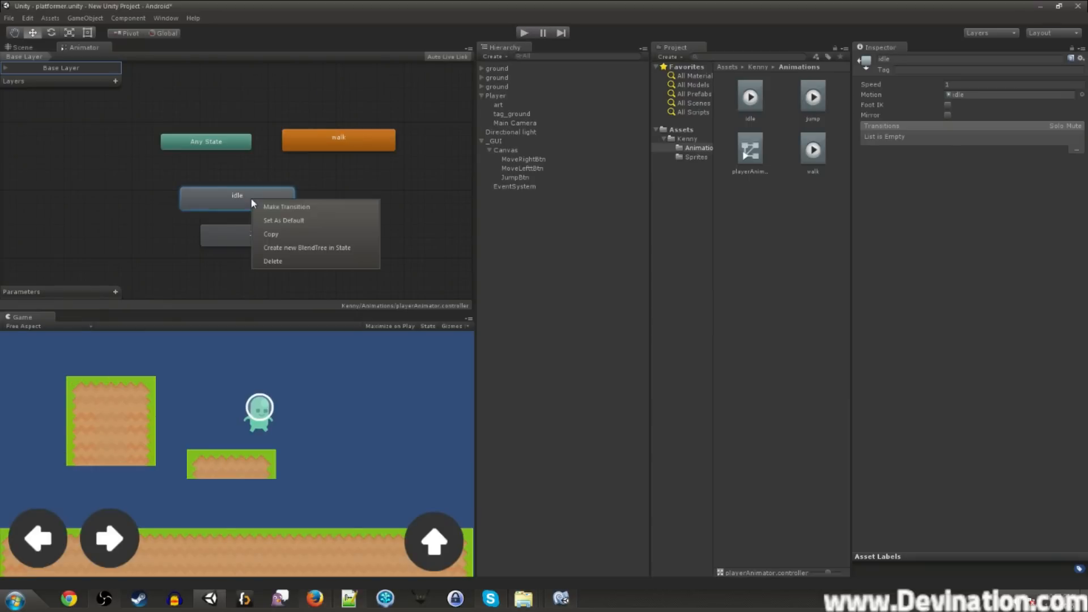
{"action": "left_click", "coordinate": [315, 220]}
- Place the idle and walk states side by side between Any State and the jump state
{"action": "left_click_drag", "start_coordinate": [269, 198], "coordinate": [193, 190]}
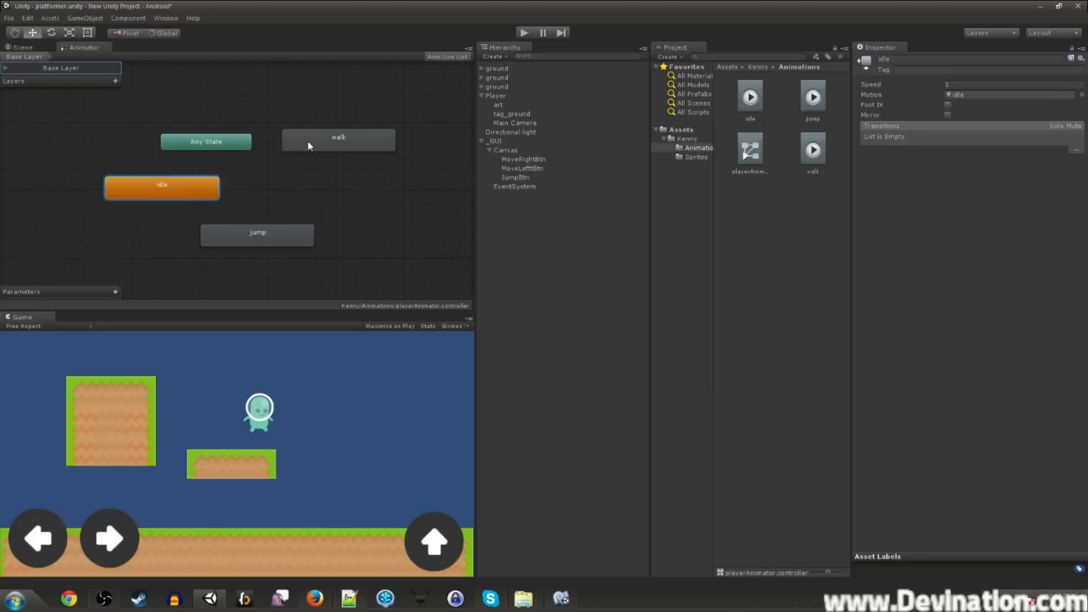
{"action": "left_click_drag", "start_coordinate": [349, 151], "coordinate": [315, 199]}
{"action": "left_click", "coordinate": [706, 225]}
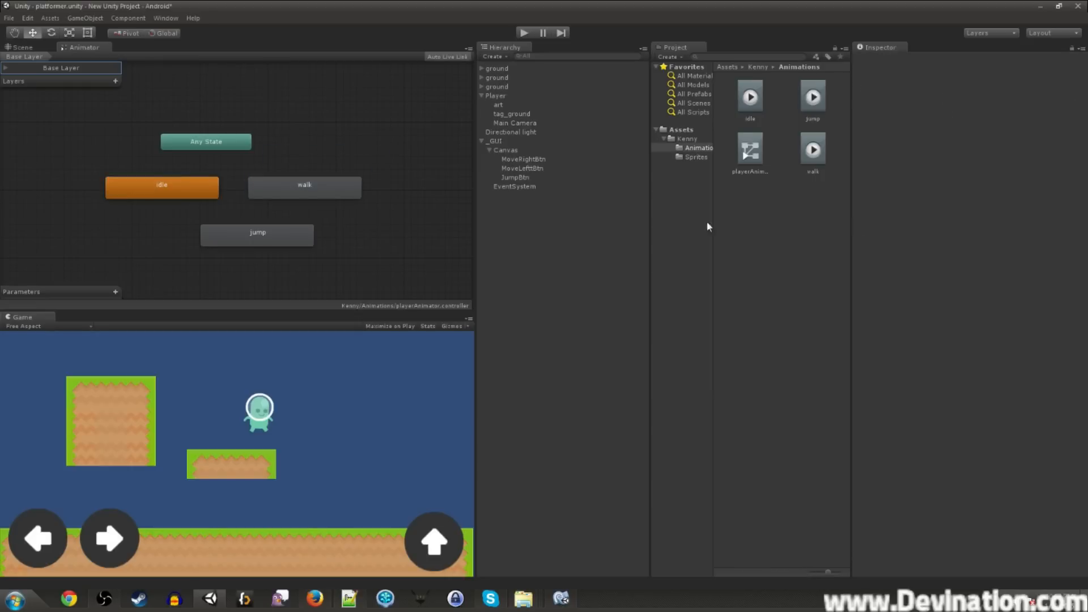
- Add the walk clip to the Animator graph as an extra state and delete that duplicate state
{"action": "left_click", "coordinate": [751, 98]}
{"action": "left_click", "coordinate": [813, 98]}
{"action": "left_click", "coordinate": [810, 147]}
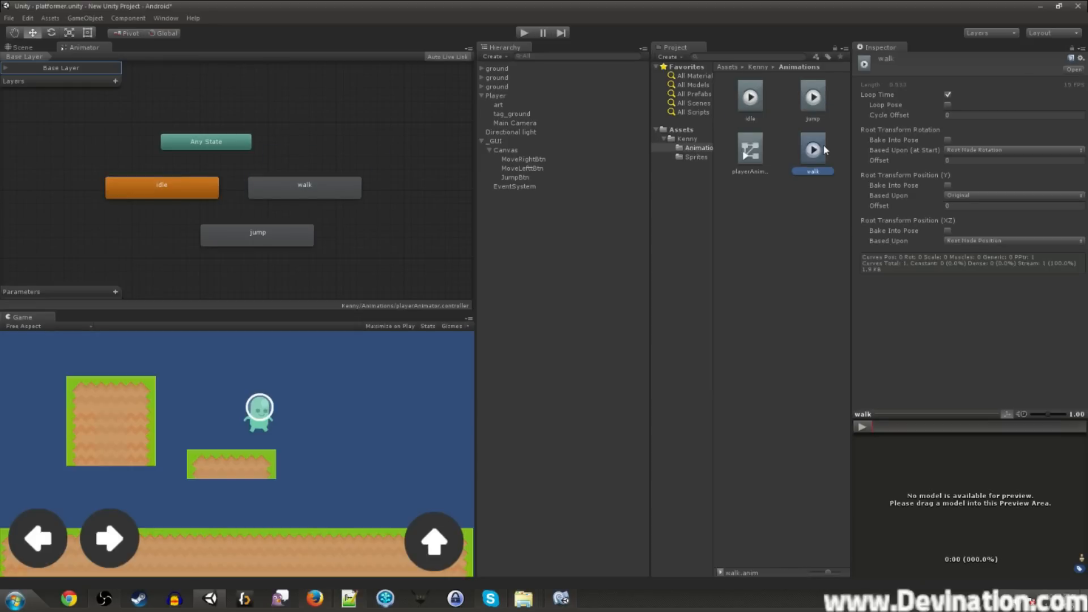
{"action": "left_click_drag", "start_coordinate": [808, 142], "coordinate": [348, 127]}
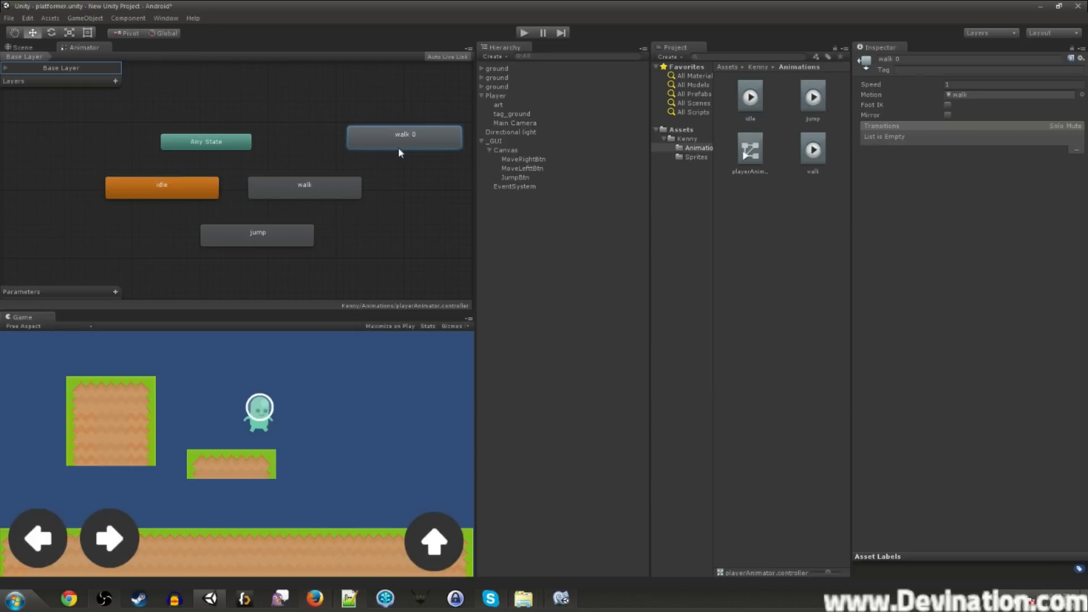
{"action": "key", "text": "Delete"}
{"action": "left_click", "coordinate": [535, 321]}
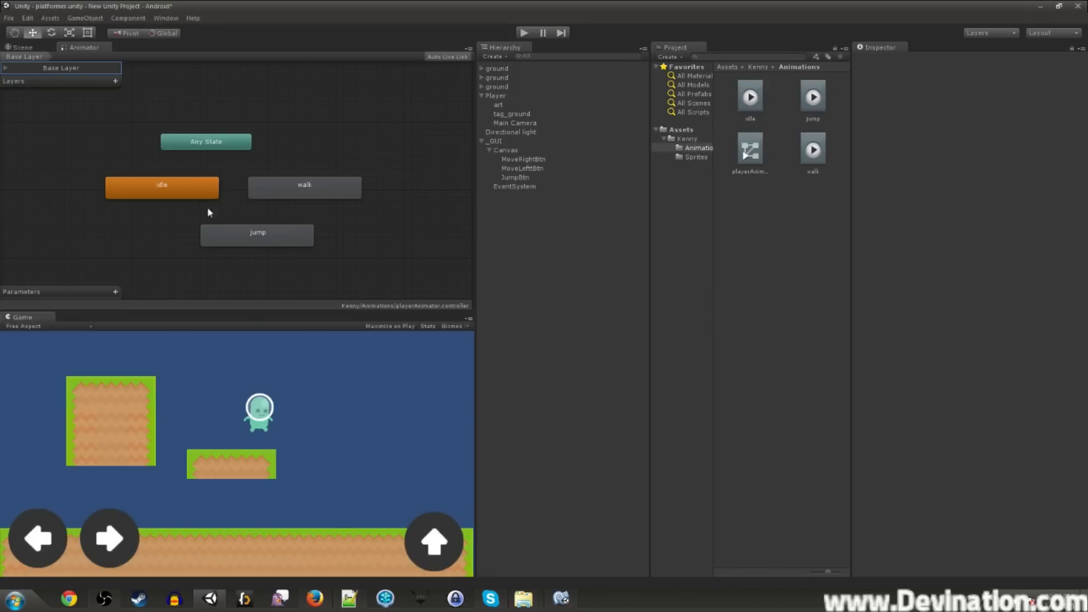
- Spread the states into a triangle, with idle and walk far apart and jump below between them
{"action": "left_click_drag", "start_coordinate": [294, 200], "coordinate": [355, 192]}
{"action": "left_click_drag", "start_coordinate": [266, 238], "coordinate": [300, 272]}
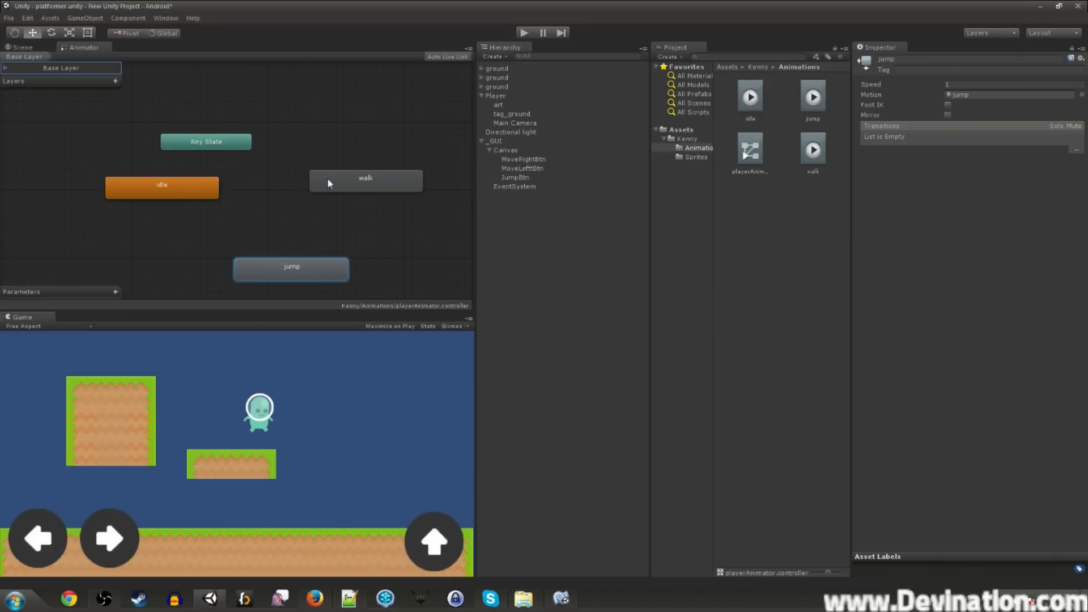
{"action": "left_click_drag", "start_coordinate": [327, 182], "coordinate": [348, 225]}
{"action": "left_click_drag", "start_coordinate": [178, 185], "coordinate": [192, 200]}
{"action": "left_click_drag", "start_coordinate": [362, 216], "coordinate": [366, 196]}
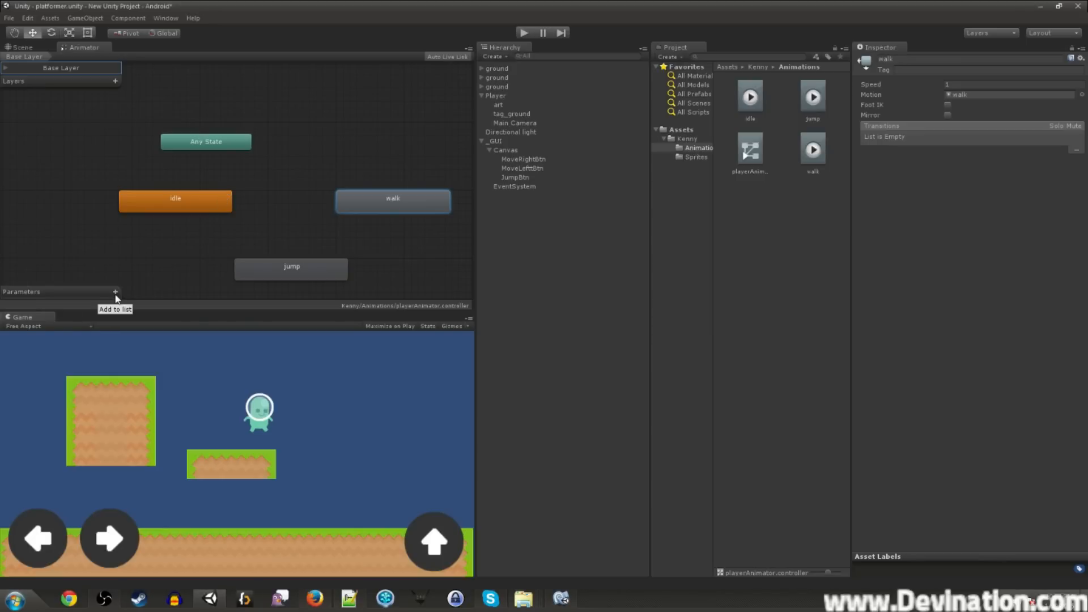
{"action": "right_click", "coordinate": [201, 199]}
{"action": "left_click", "coordinate": [174, 207]}
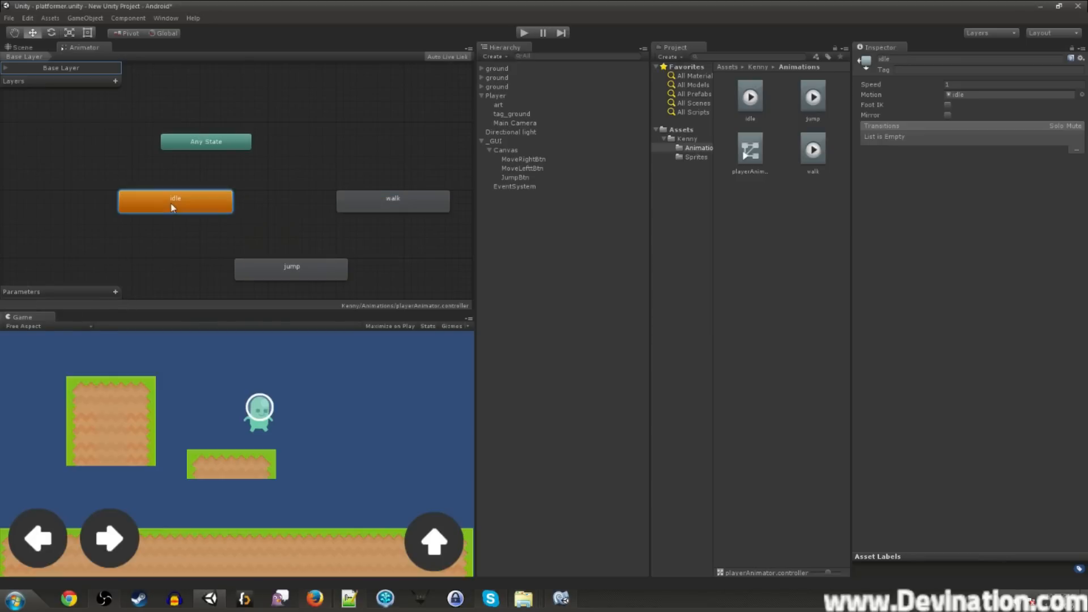
{"action": "left_click", "coordinate": [360, 203]}
{"action": "left_click", "coordinate": [178, 206]}
{"action": "left_click", "coordinate": [409, 209]}
{"action": "left_click", "coordinate": [301, 274]}
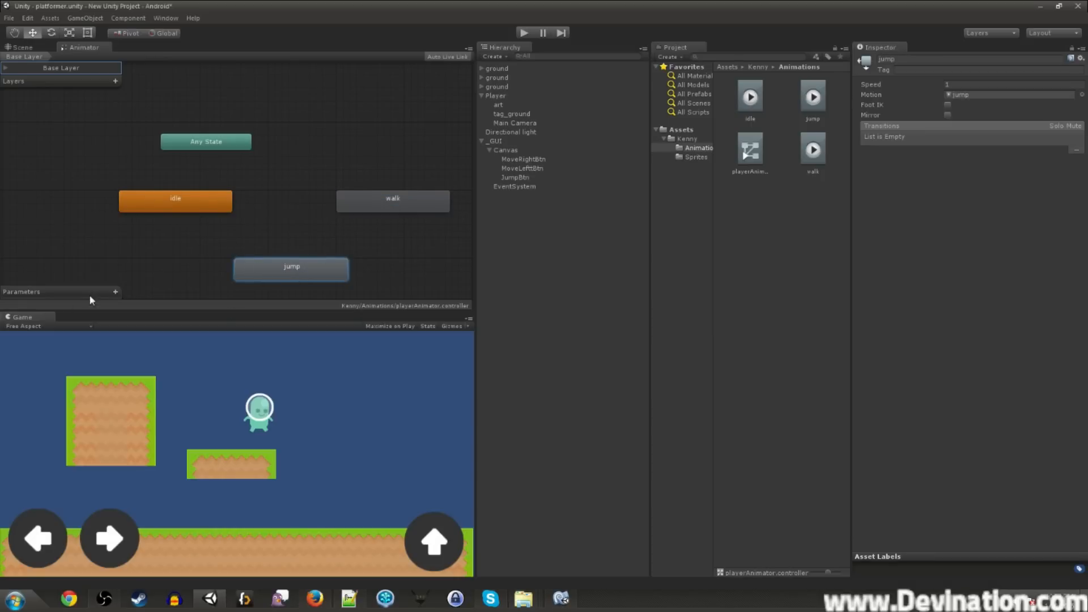
- Add a Float parameter named Speed to the playerAnimator controller
{"action": "left_click", "coordinate": [116, 292]}
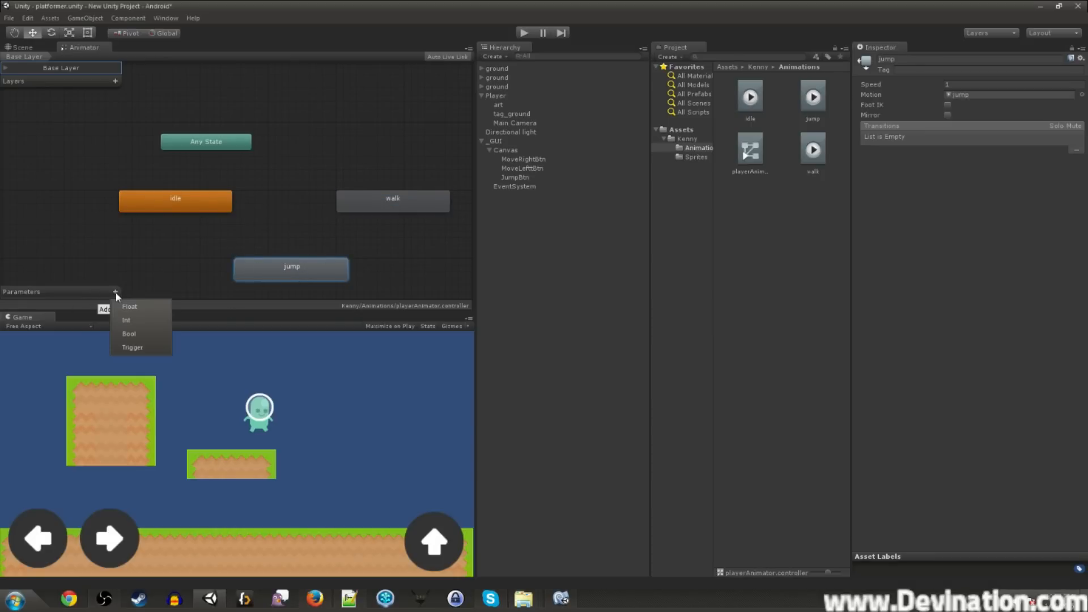
{"action": "left_click", "coordinate": [142, 309]}
{"action": "double_click", "coordinate": [22, 293]}
{"action": "type", "text": "Spl"}
{"action": "key", "text": "BackSpace"}
{"action": "type", "text": "eed"}
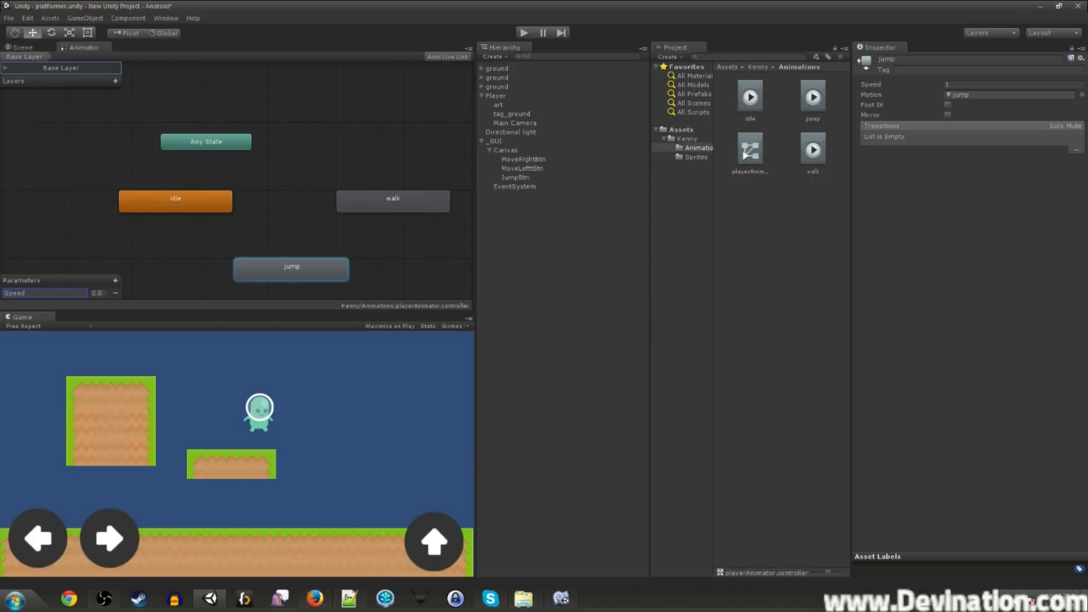
- Add a Bool parameter named isGrounded to the playerAnimator controller
{"action": "left_click", "coordinate": [116, 281]}
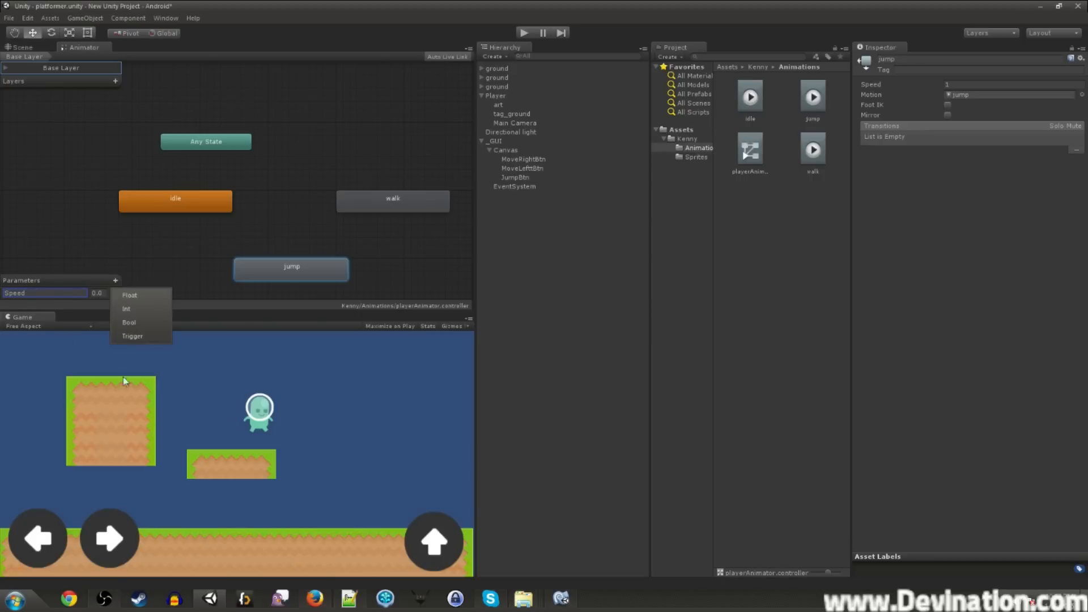
{"action": "left_click", "coordinate": [130, 323]}
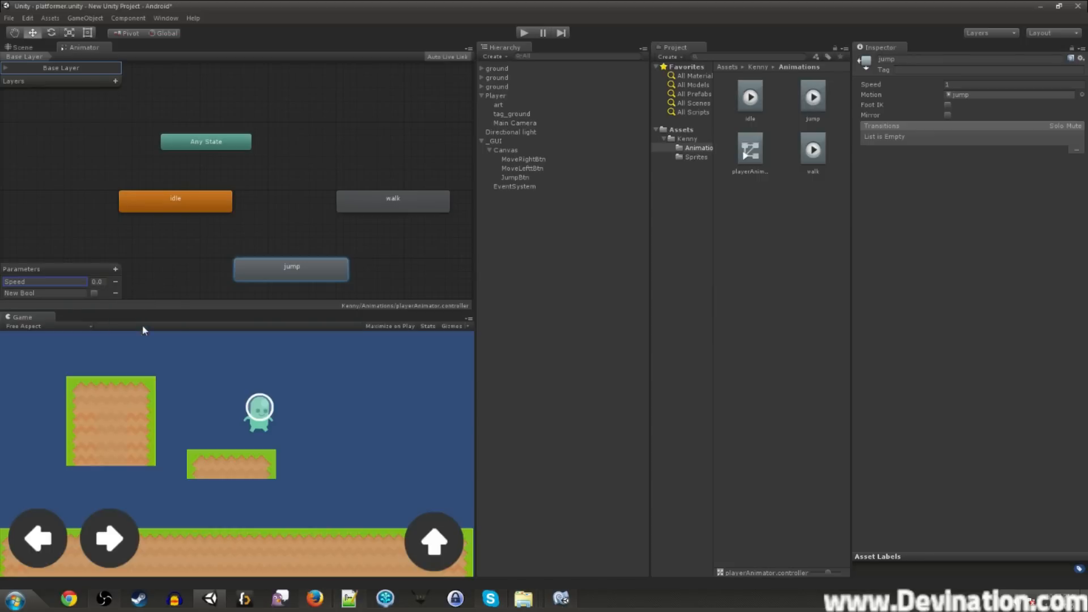
{"action": "type", "text": "isGrounded"}
{"action": "left_click", "coordinate": [171, 233]}
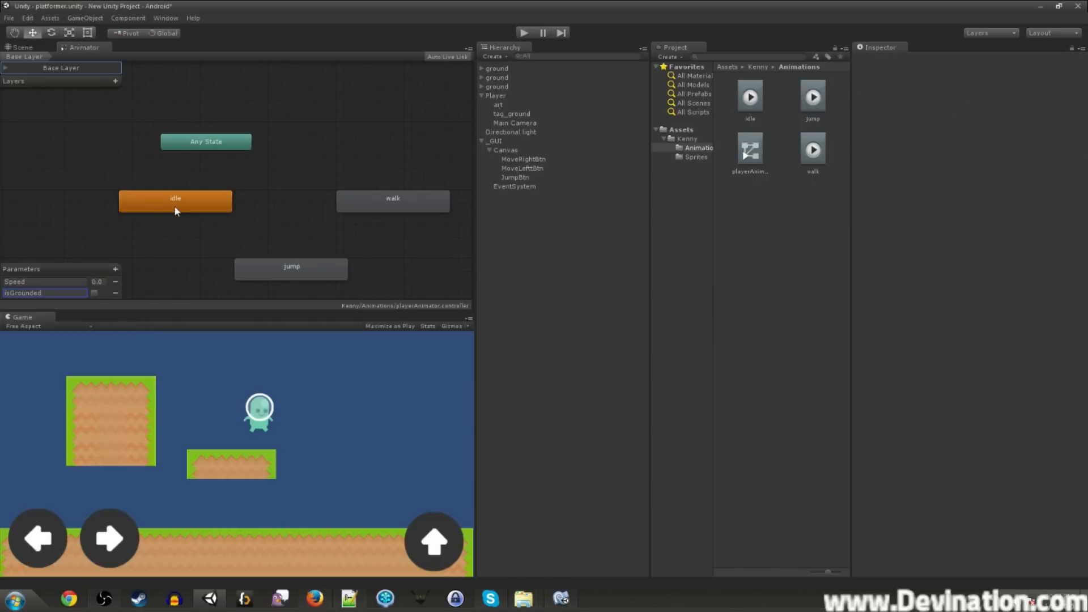
- Make a transition from the idle state to the jump state
{"action": "right_click", "coordinate": [175, 211]}
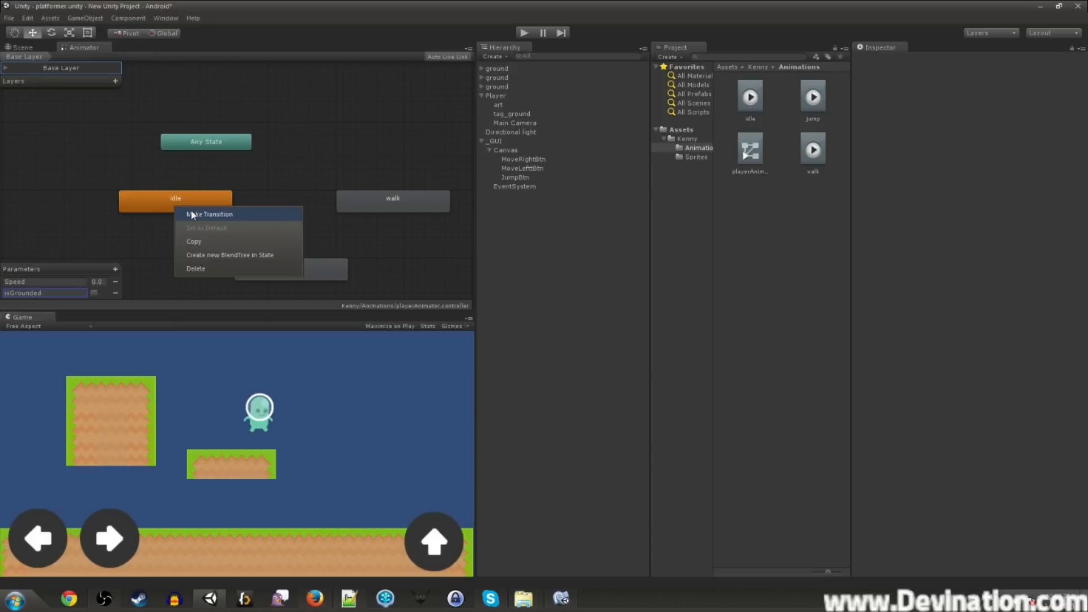
{"action": "left_click", "coordinate": [220, 218]}
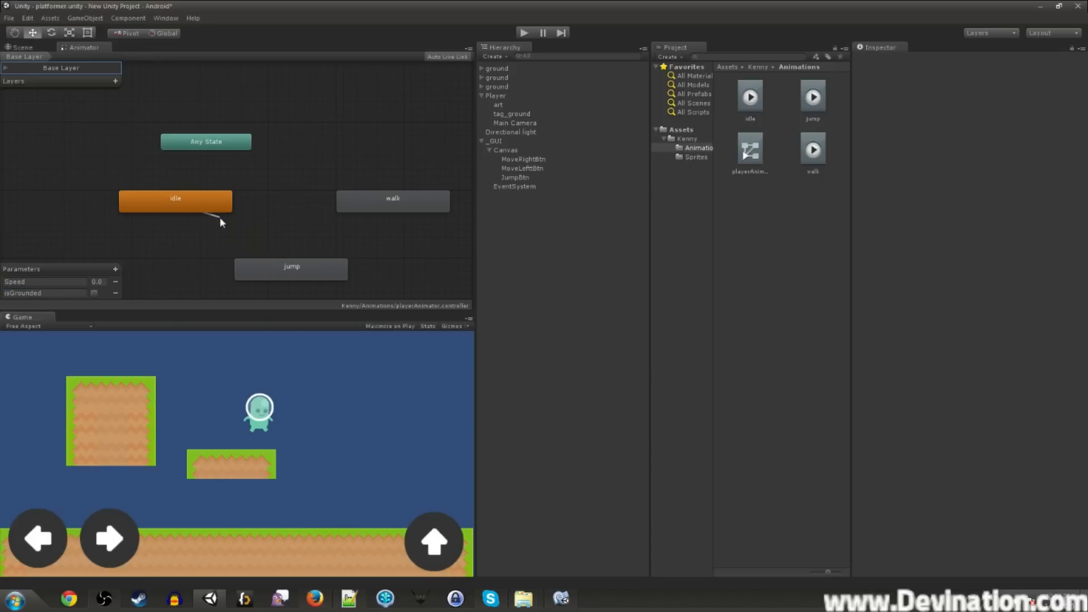
{"action": "left_click", "coordinate": [292, 272]}
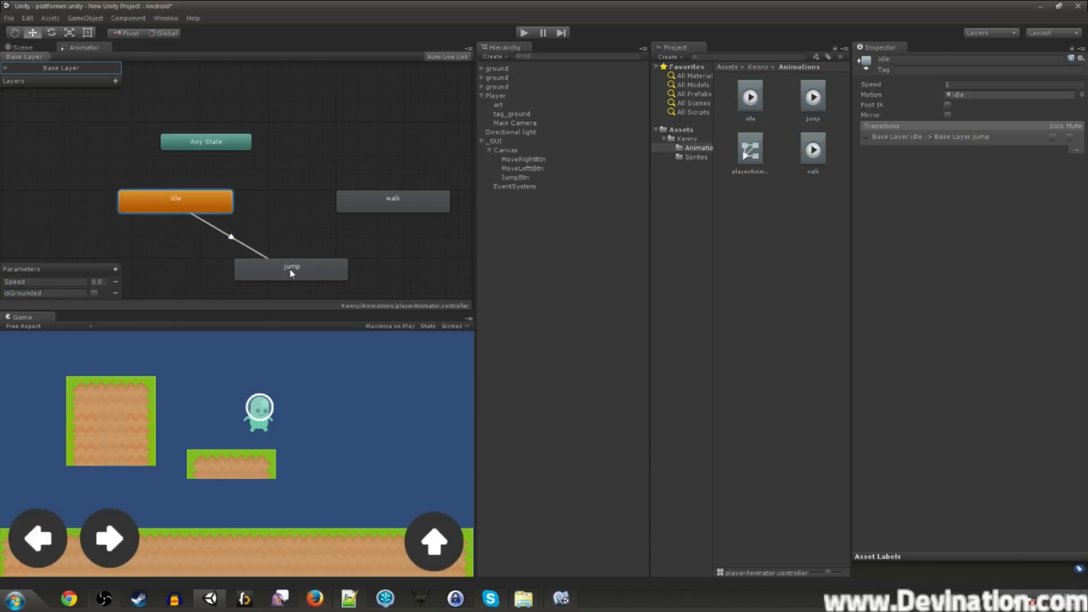
- Replace the Exit Time condition of the idle-to-jump transition with isGrounded and choose its required value
{"action": "left_click", "coordinate": [232, 238]}
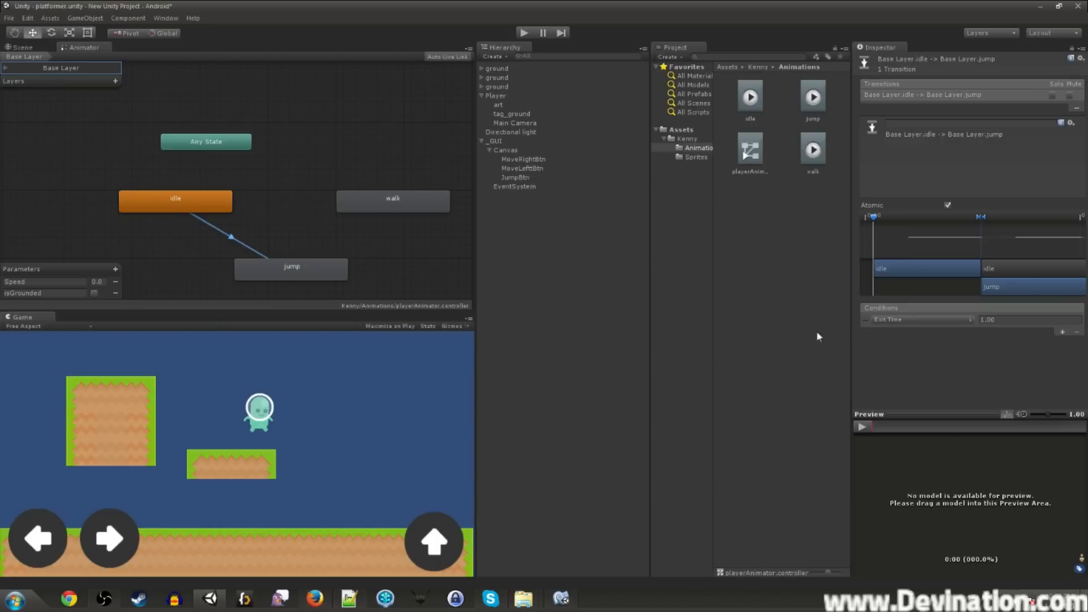
{"action": "left_click", "coordinate": [906, 320]}
{"action": "left_click", "coordinate": [901, 347]}
{"action": "left_click", "coordinate": [990, 319]}
{"action": "left_click", "coordinate": [991, 344]}
- Make a transition from the jump state back to idle with isGrounded true as its condition
{"action": "left_click", "coordinate": [303, 255]}
{"action": "right_click", "coordinate": [294, 267]}
{"action": "left_click", "coordinate": [342, 279]}
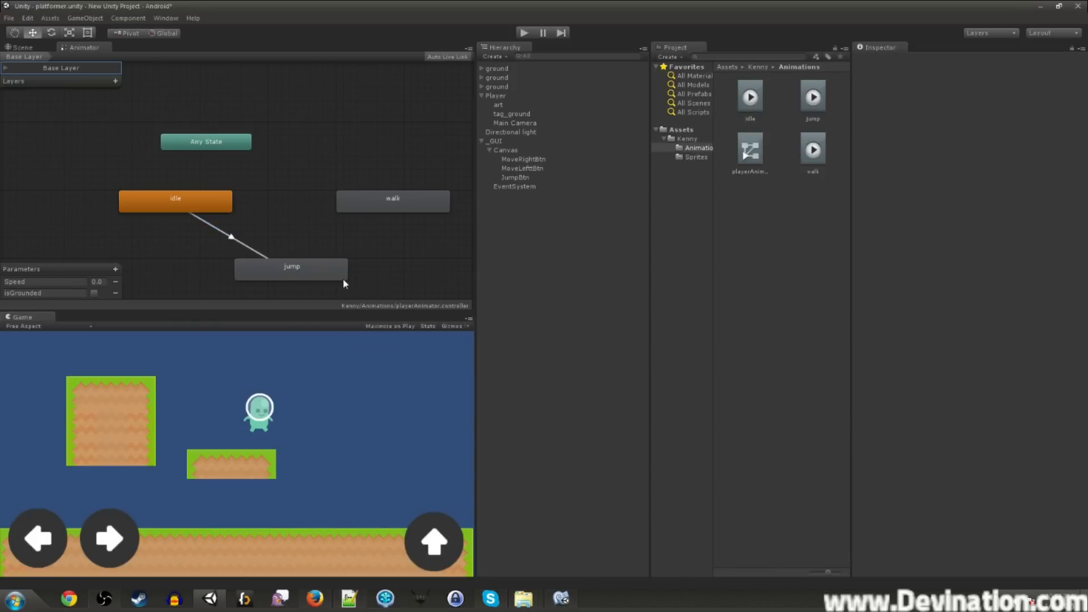
{"action": "left_click", "coordinate": [219, 206]}
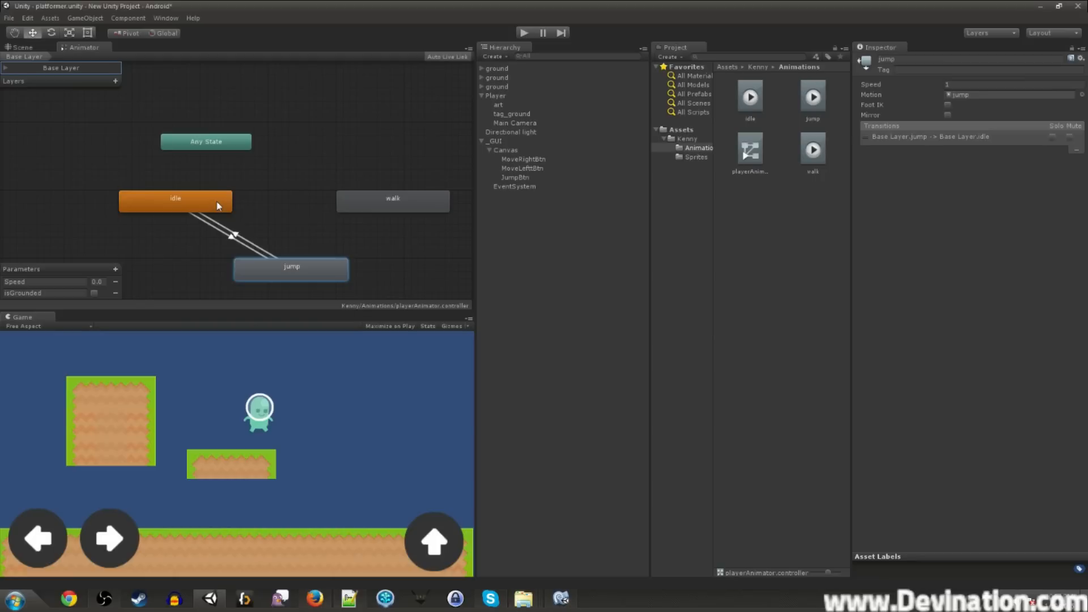
{"action": "left_click", "coordinate": [236, 236]}
{"action": "left_click", "coordinate": [902, 324]}
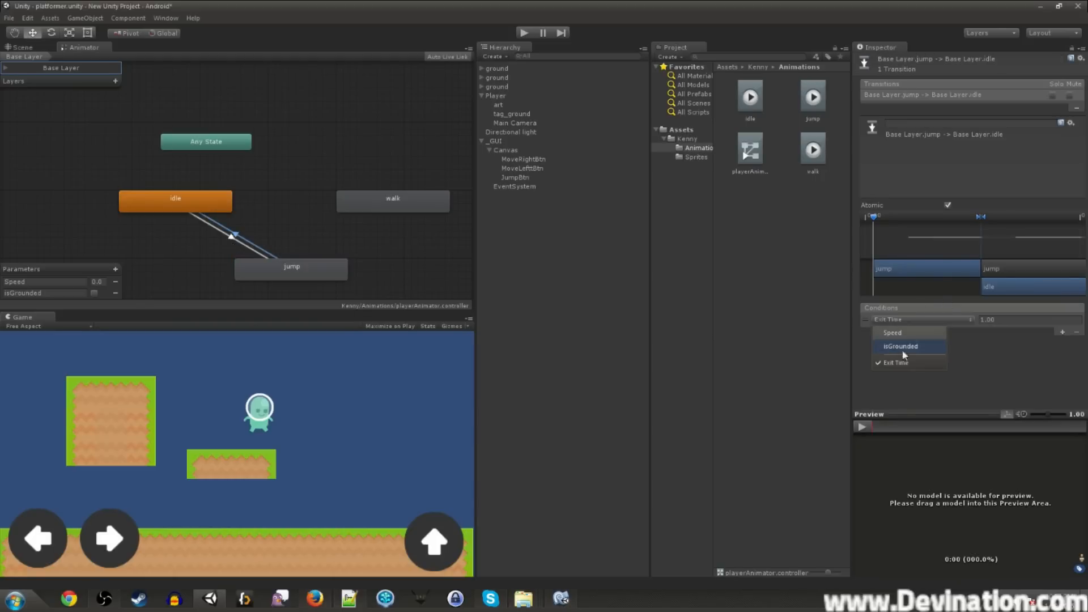
{"action": "left_click", "coordinate": [905, 356]}
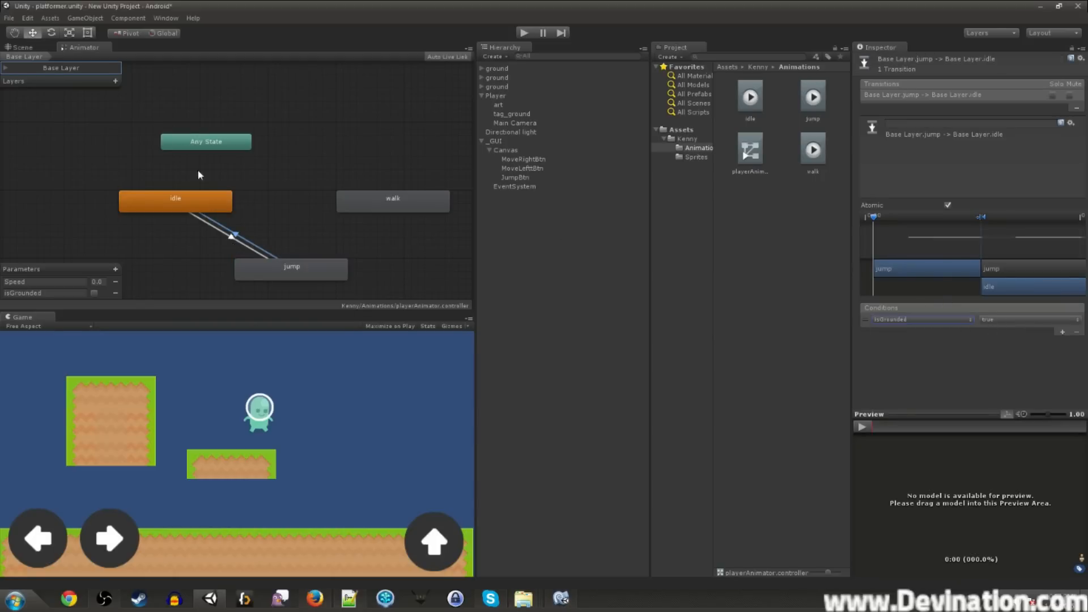
- Play the scene and switch isGrounded on to test the transitions between idle and jump, leaving play mode at the end
{"action": "left_click", "coordinate": [521, 34]}
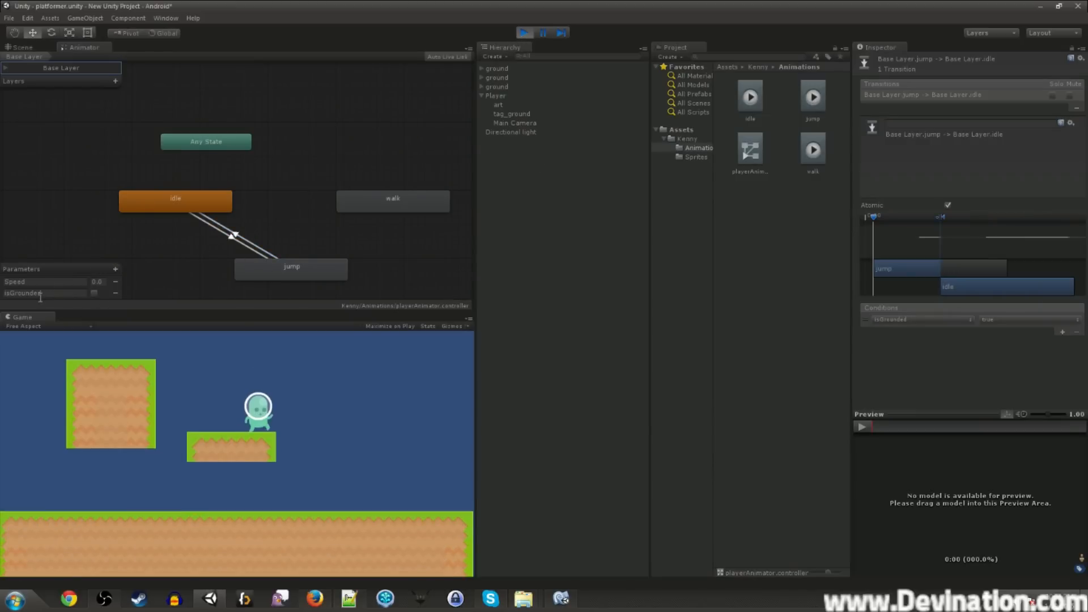
{"action": "left_click", "coordinate": [228, 235]}
{"action": "left_click", "coordinate": [303, 277]}
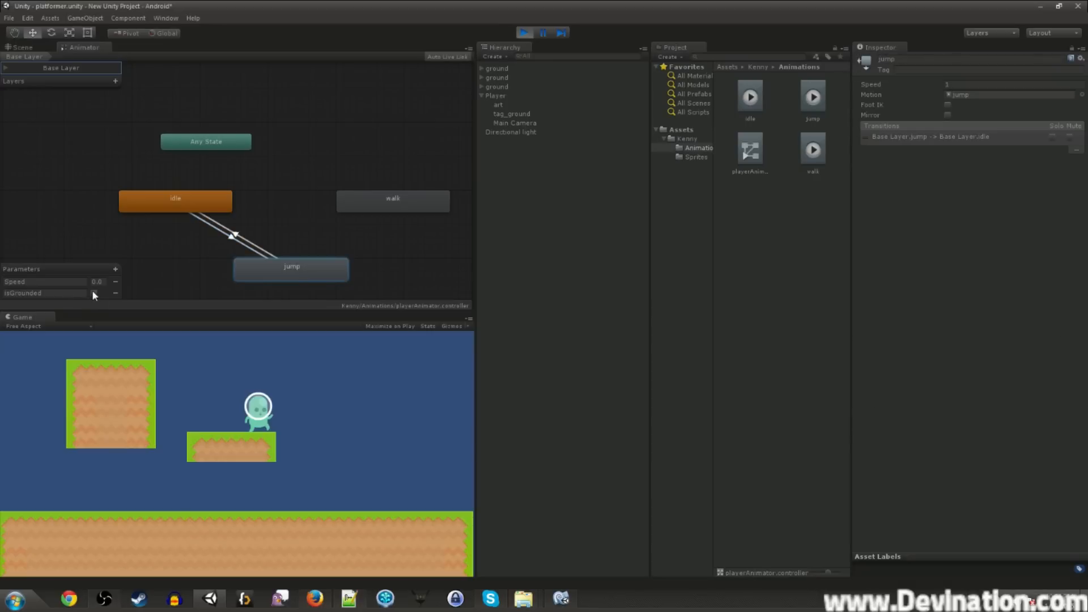
{"action": "left_click", "coordinate": [236, 235]}
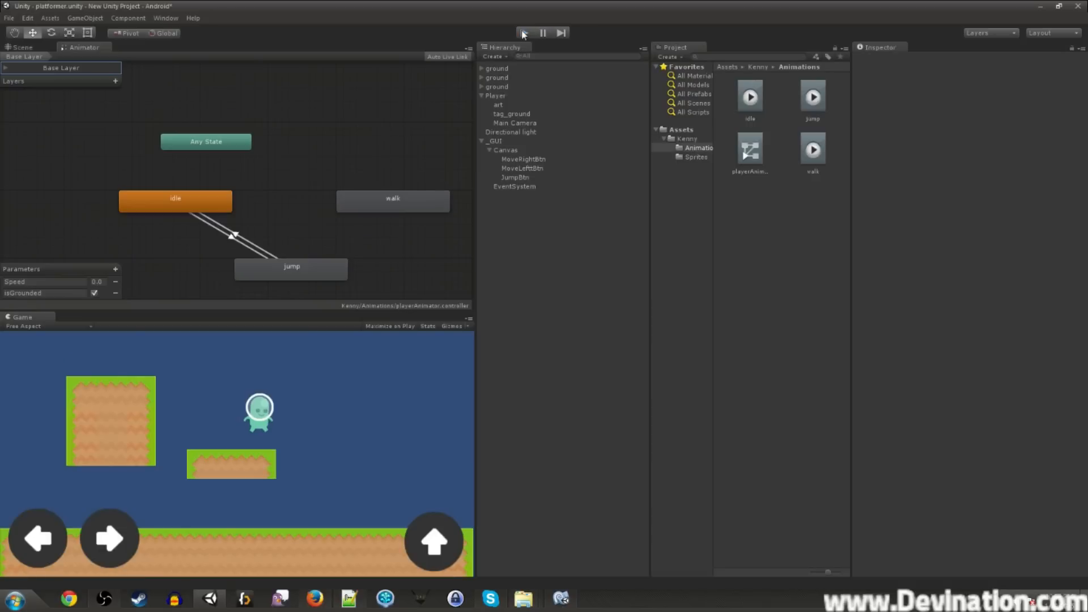
- Make a transition from the idle state to walk and set its condition to Speed Greater than 0.01
{"action": "right_click", "coordinate": [179, 202]}
{"action": "left_click", "coordinate": [230, 211]}
{"action": "left_click", "coordinate": [383, 206]}
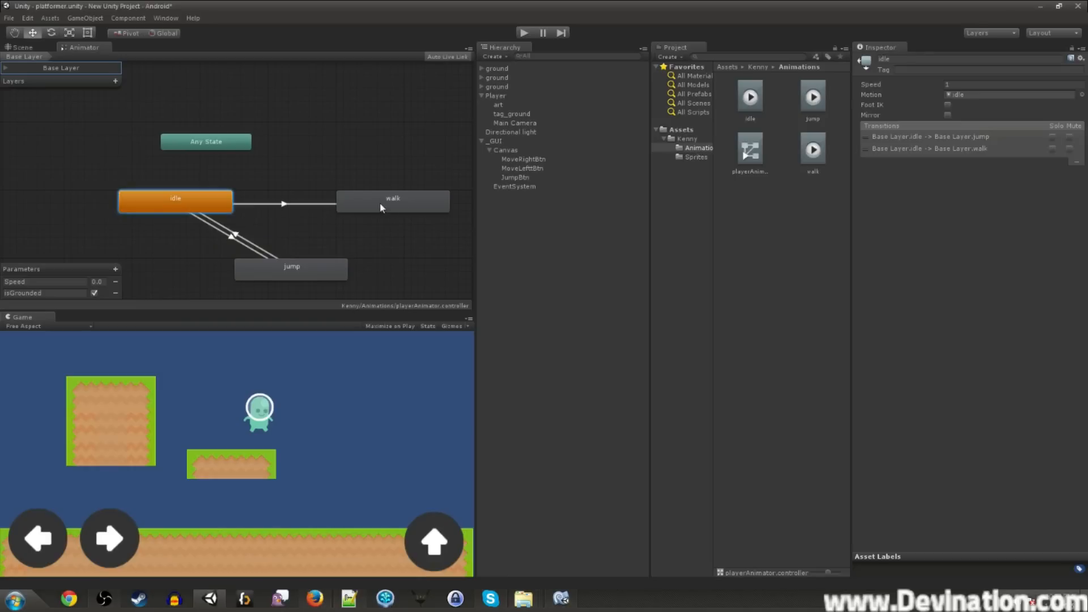
{"action": "left_click", "coordinate": [285, 205]}
{"action": "left_click", "coordinate": [921, 321]}
{"action": "left_click", "coordinate": [898, 340]}
{"action": "left_click", "coordinate": [1048, 322]}
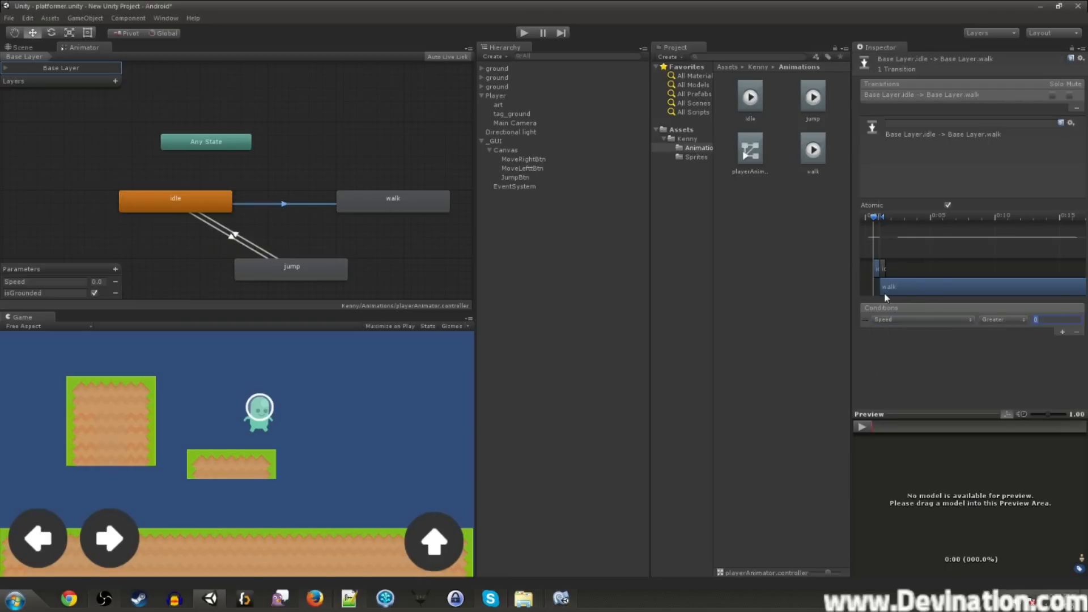
{"action": "type", "text": ".01"}
- Check the StartMoving values in the event triggers of MoveRightBtn and MoveLefttBtn against the idle-to-walk transition's condition
{"action": "left_click", "coordinate": [517, 160]}
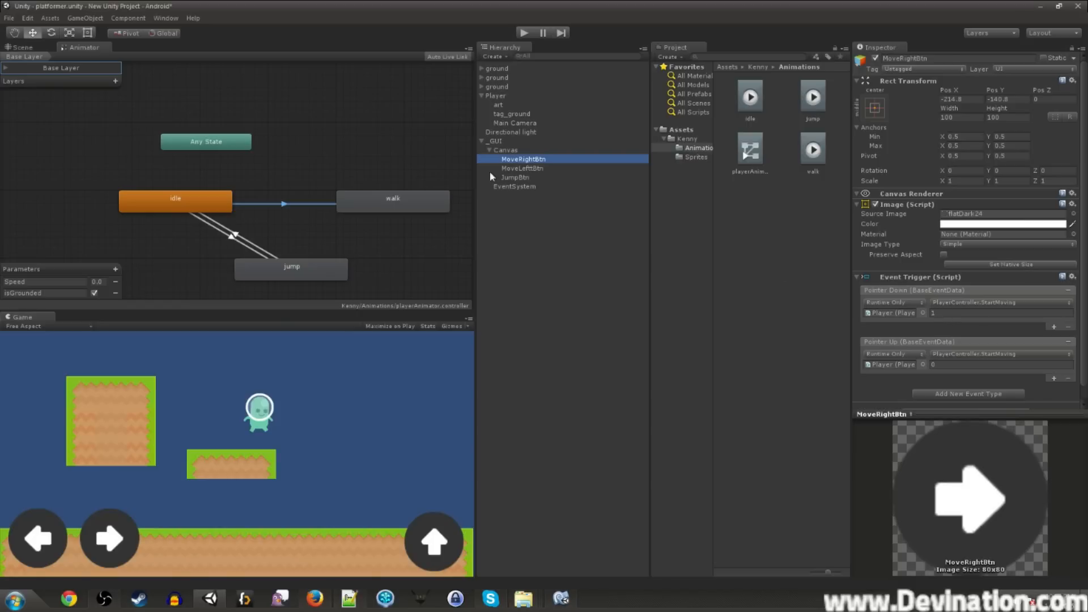
{"action": "left_click", "coordinate": [522, 168]}
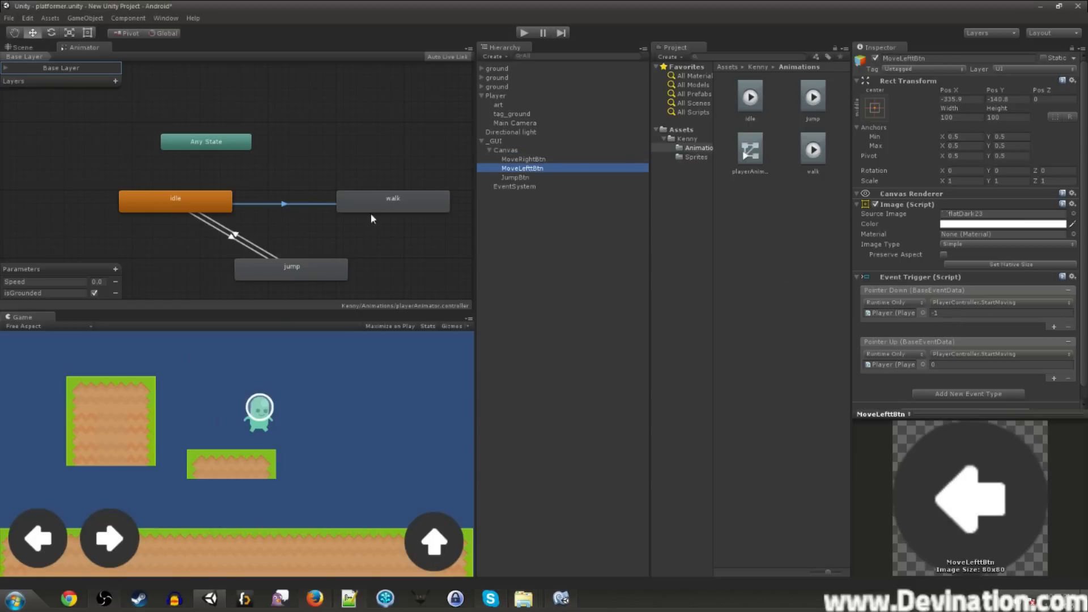
{"action": "left_click", "coordinate": [284, 205]}
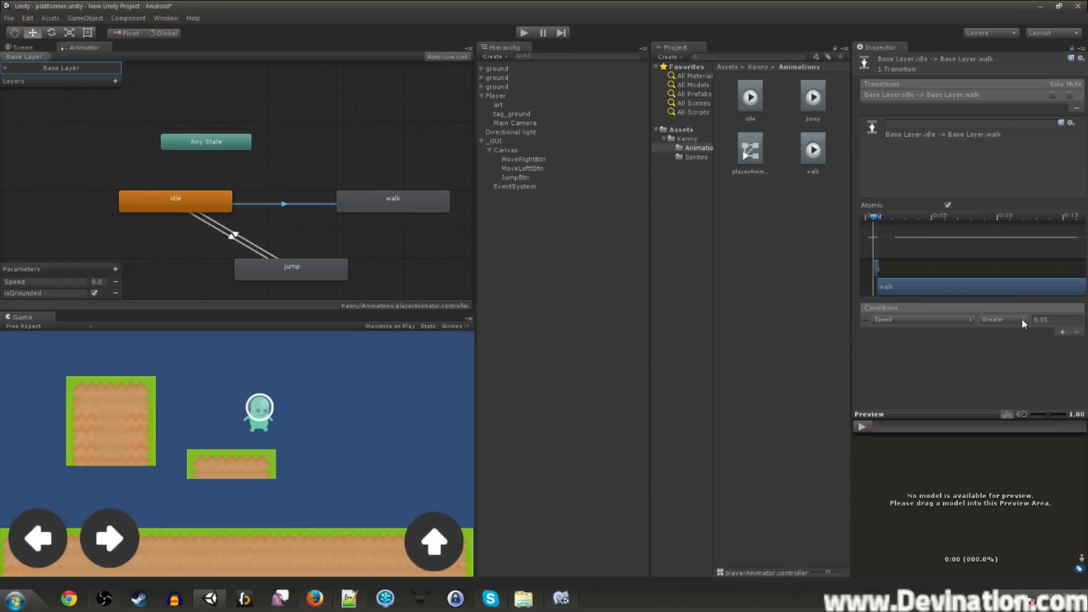
- Make a second transition from the idle state to the walk state
{"action": "right_click", "coordinate": [198, 202]}
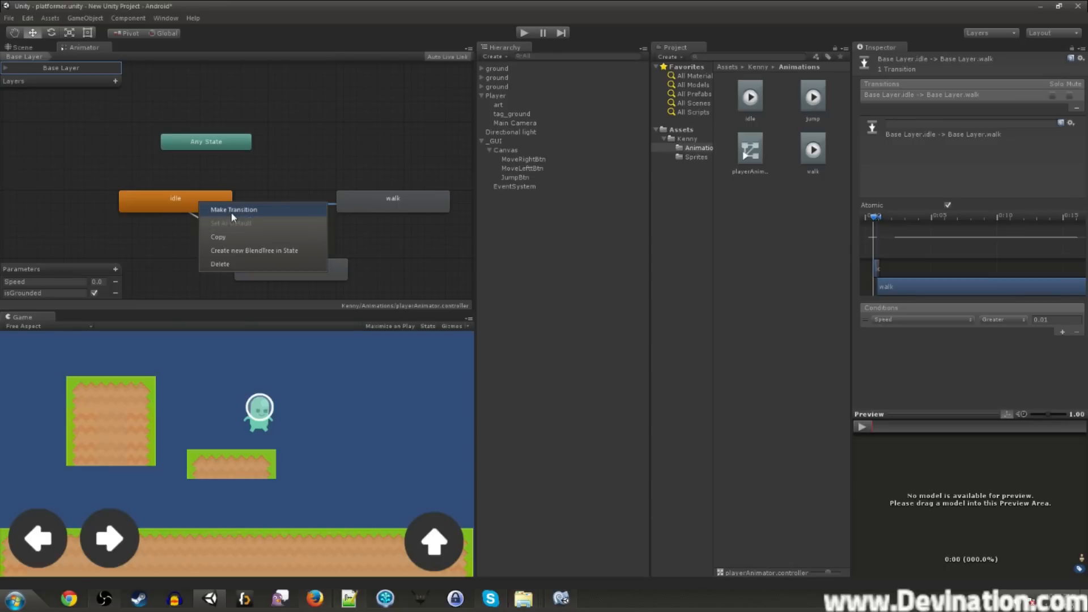
{"action": "left_click", "coordinate": [231, 211]}
{"action": "left_click", "coordinate": [390, 214]}
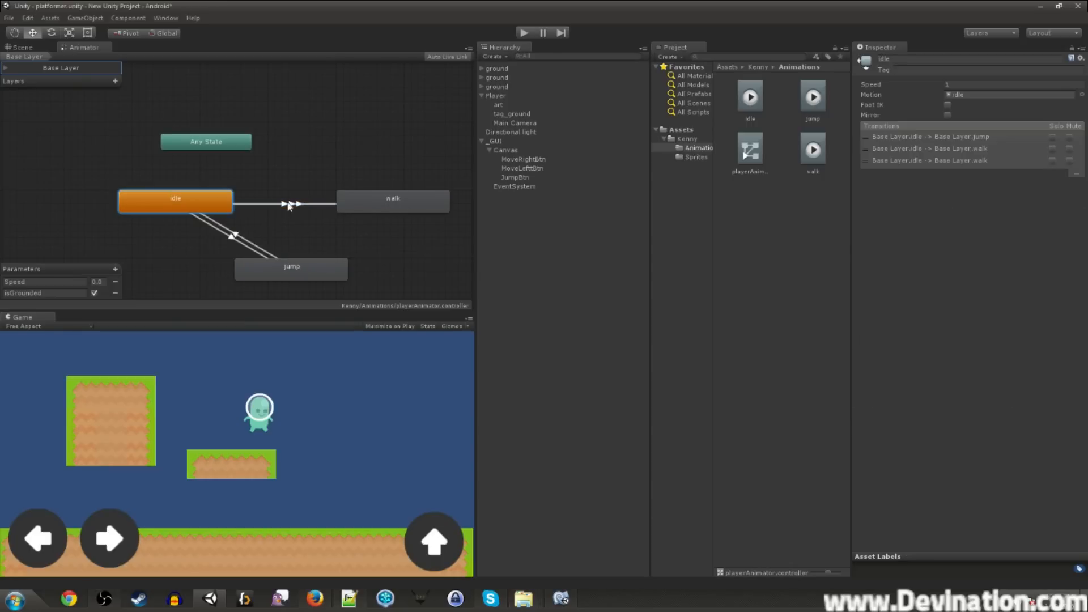
- Compare the conditions of the two idle-to-walk transitions
{"action": "left_click", "coordinate": [286, 204]}
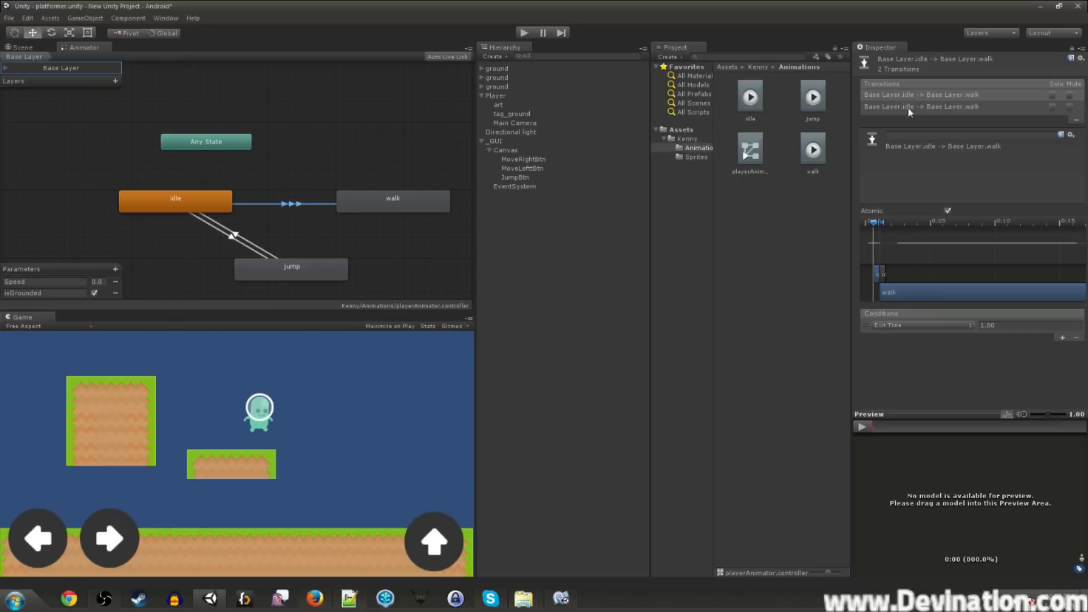
{"action": "left_click", "coordinate": [881, 107]}
{"action": "left_click", "coordinate": [885, 95]}
{"action": "left_click", "coordinate": [881, 107]}
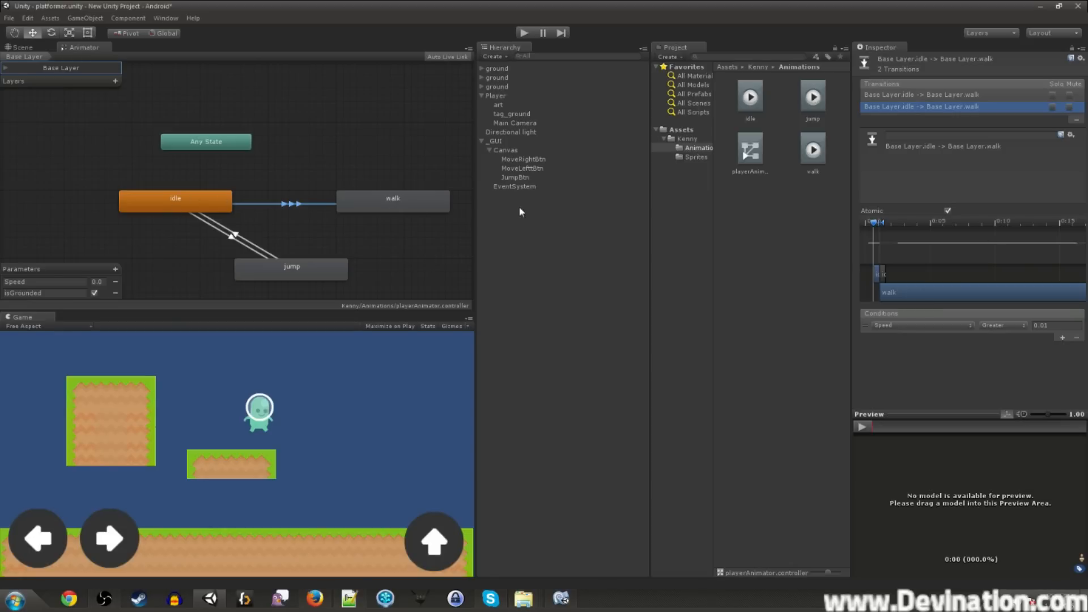
{"action": "left_click", "coordinate": [892, 95]}
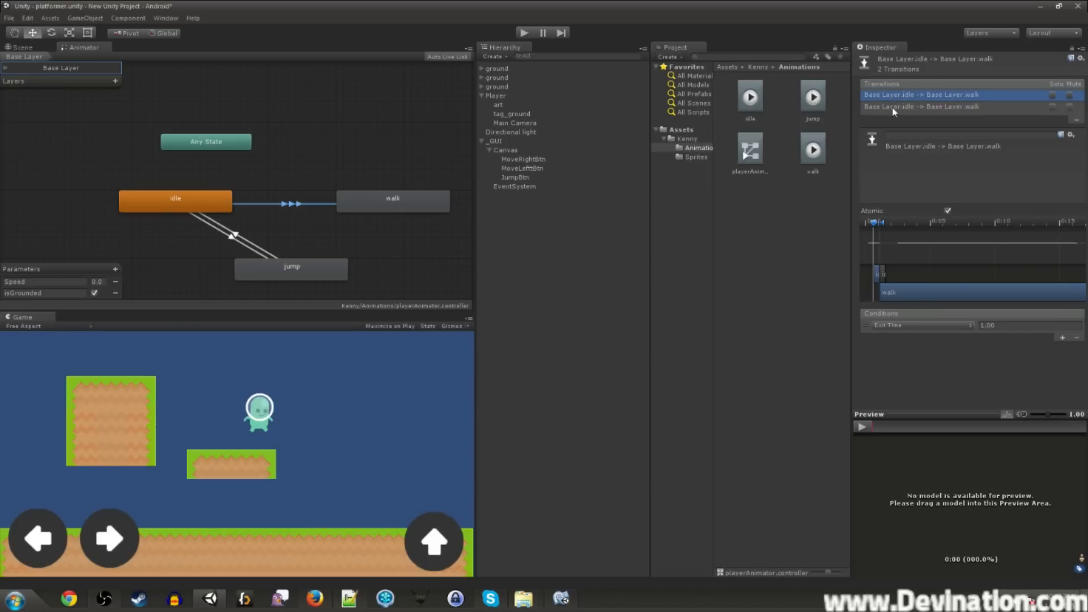
{"action": "left_click", "coordinate": [892, 108]}
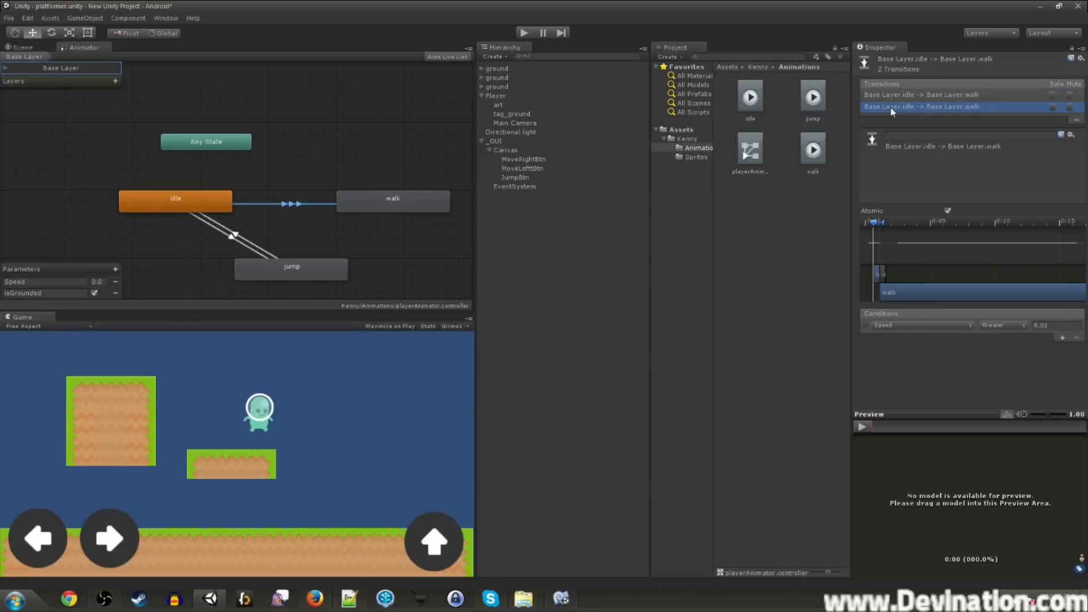
{"action": "left_click", "coordinate": [895, 95]}
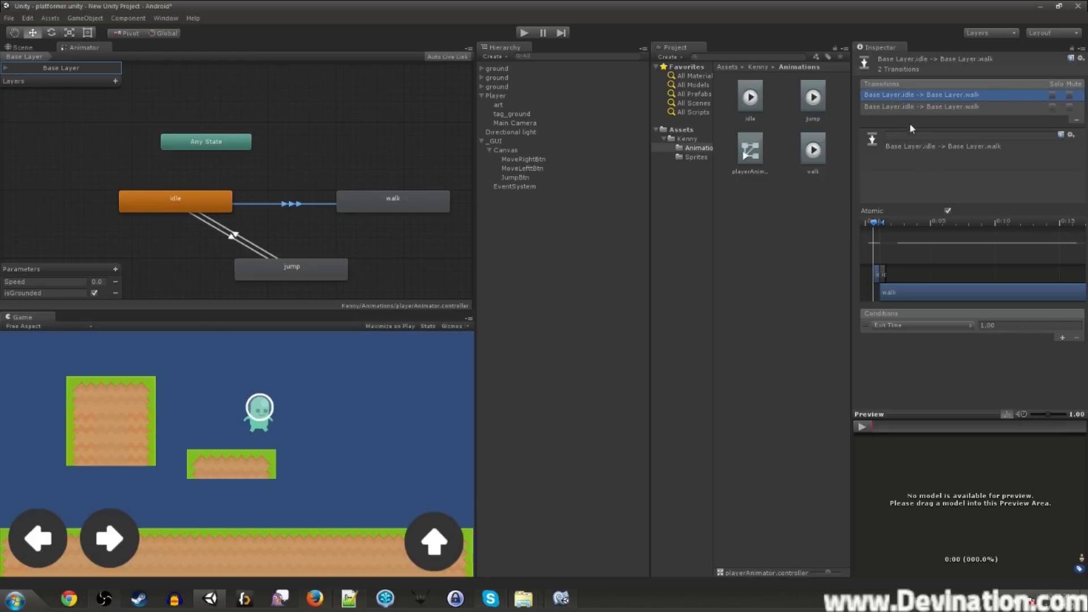
{"action": "left_click", "coordinate": [900, 108]}
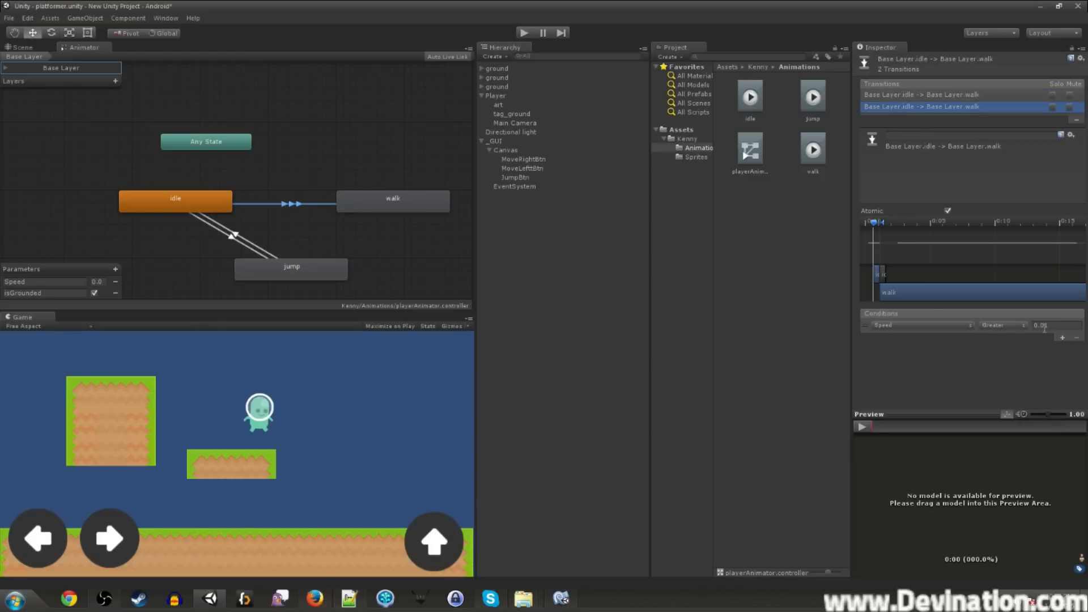
- Replace the Exit Time condition of the other idle-to-walk transition with Speed Less than -0.01
{"action": "left_click", "coordinate": [915, 95]}
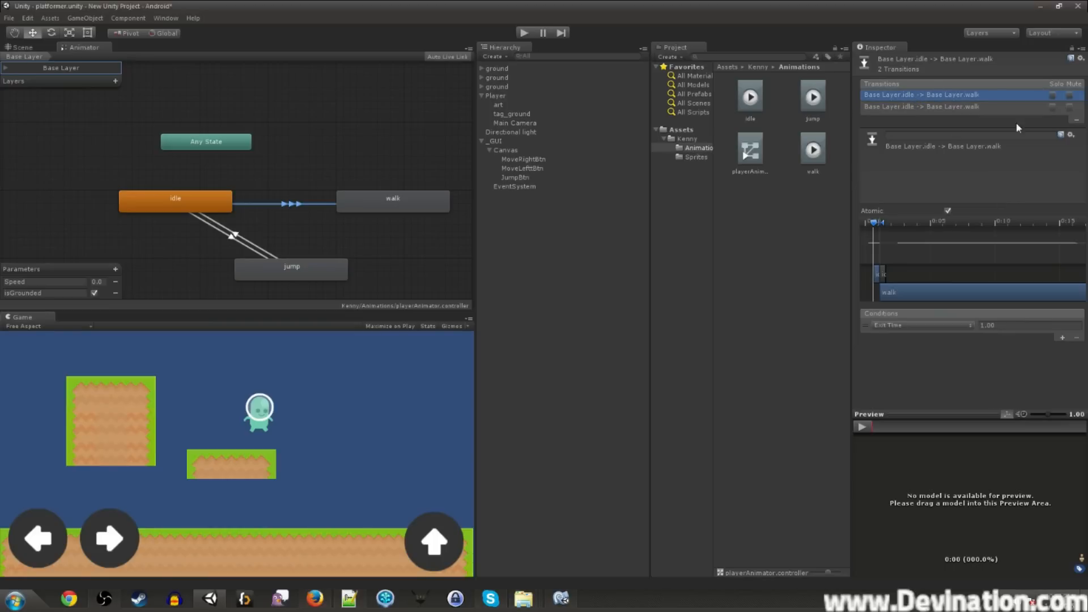
{"action": "left_click", "coordinate": [898, 326]}
{"action": "left_click", "coordinate": [901, 340]}
{"action": "left_click", "coordinate": [1014, 326]}
{"action": "left_click", "coordinate": [1000, 362]}
{"action": "left_click", "coordinate": [1051, 326]}
{"action": "type", "text": "-0.01"}
- Make a transition from the walk state back to idle and set its condition to Speed Greater than -0.01
{"action": "right_click", "coordinate": [403, 201]}
{"action": "left_click", "coordinate": [430, 204]}
{"action": "left_click", "coordinate": [170, 196]}
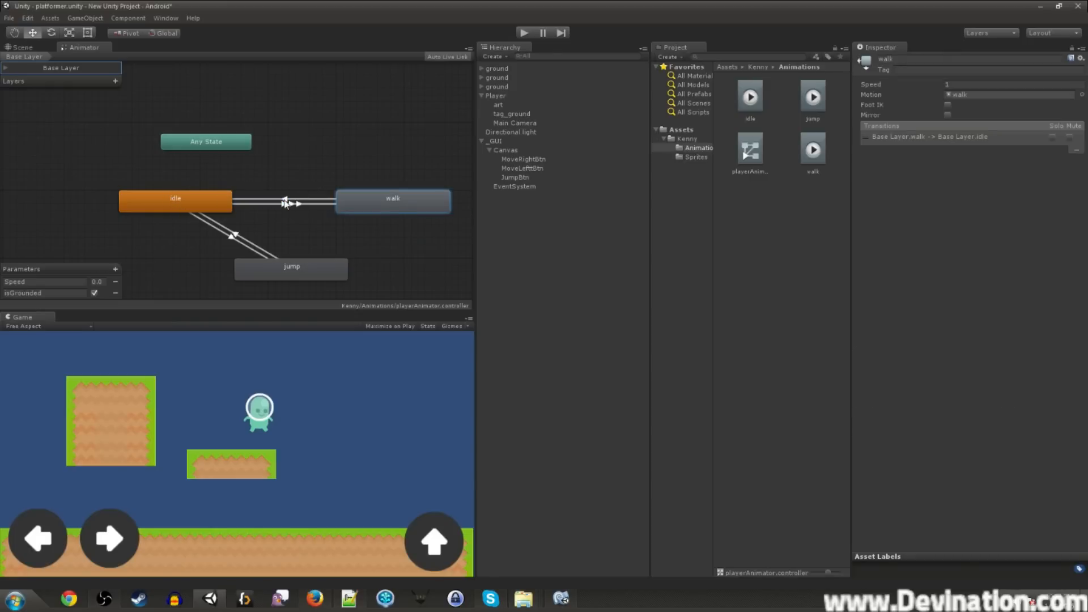
{"action": "left_click", "coordinate": [286, 203]}
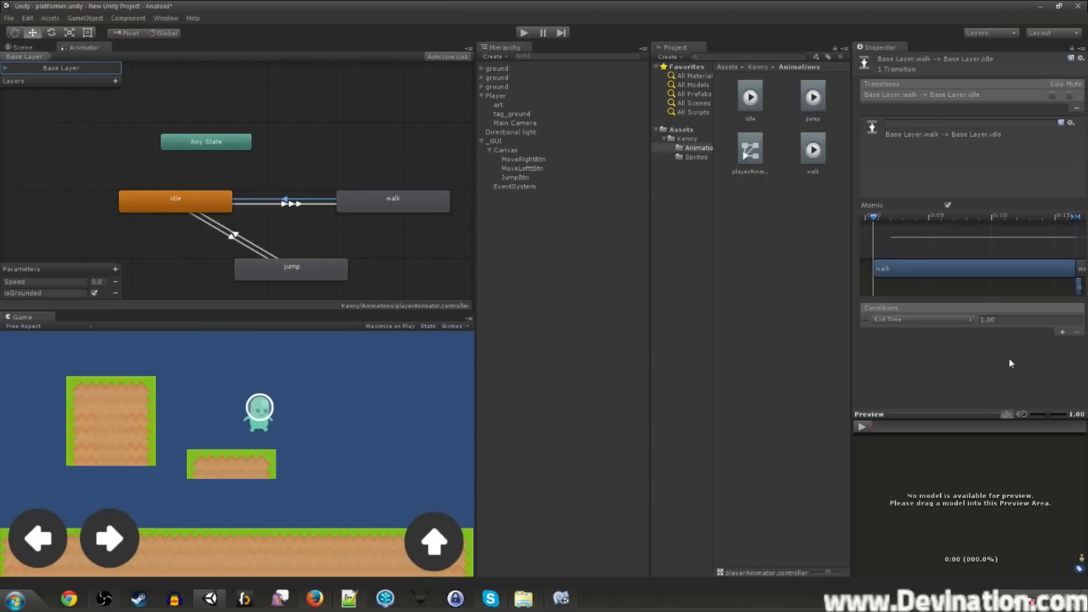
{"action": "left_click", "coordinate": [911, 320]}
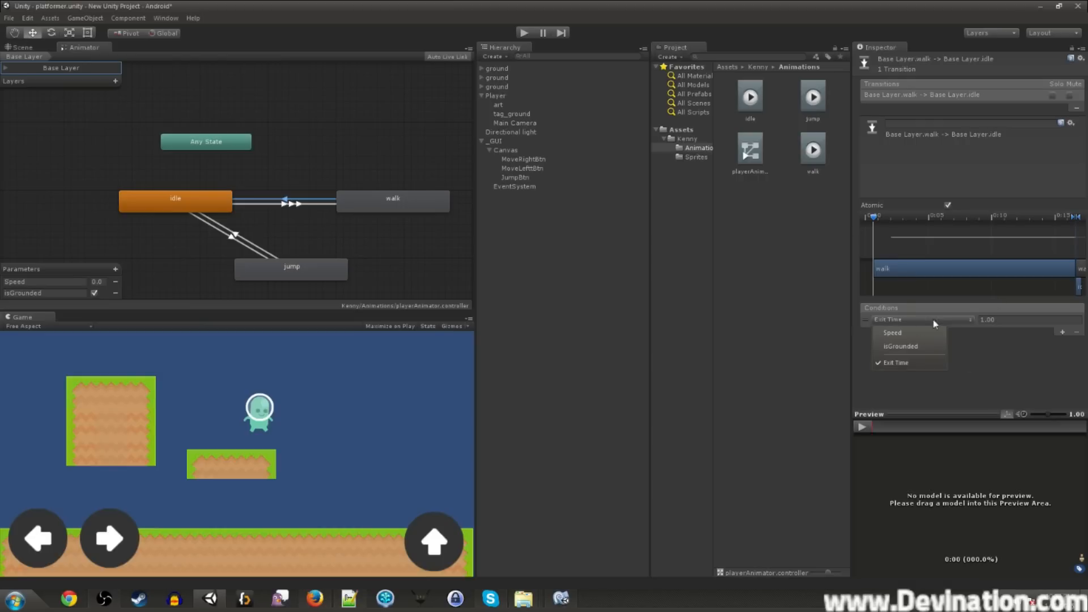
{"action": "left_click", "coordinate": [895, 332]}
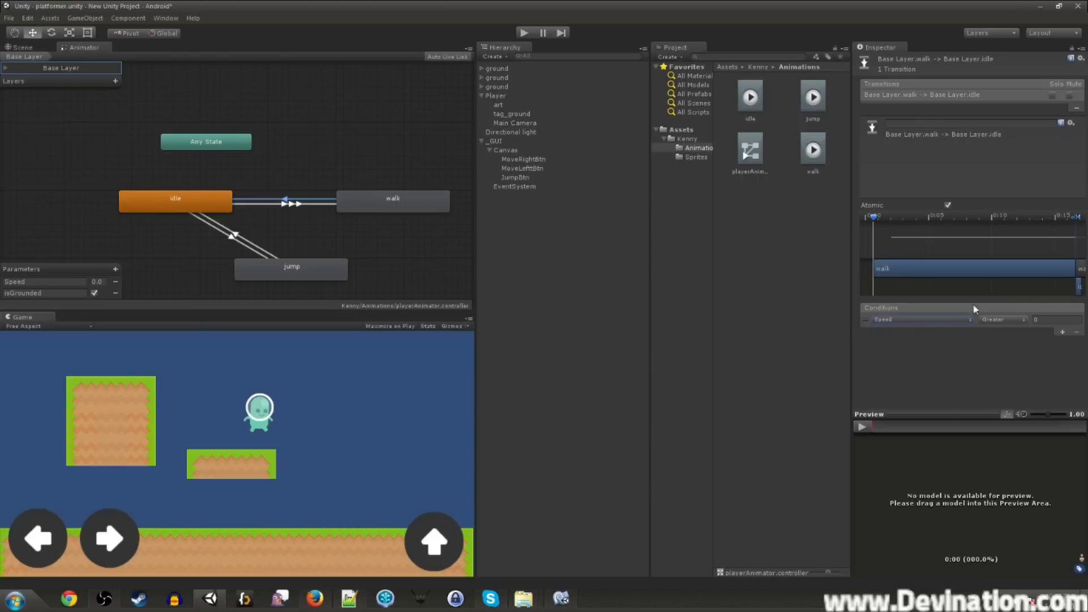
{"action": "left_click", "coordinate": [1040, 320]}
{"action": "type", "text": "-0.01"}
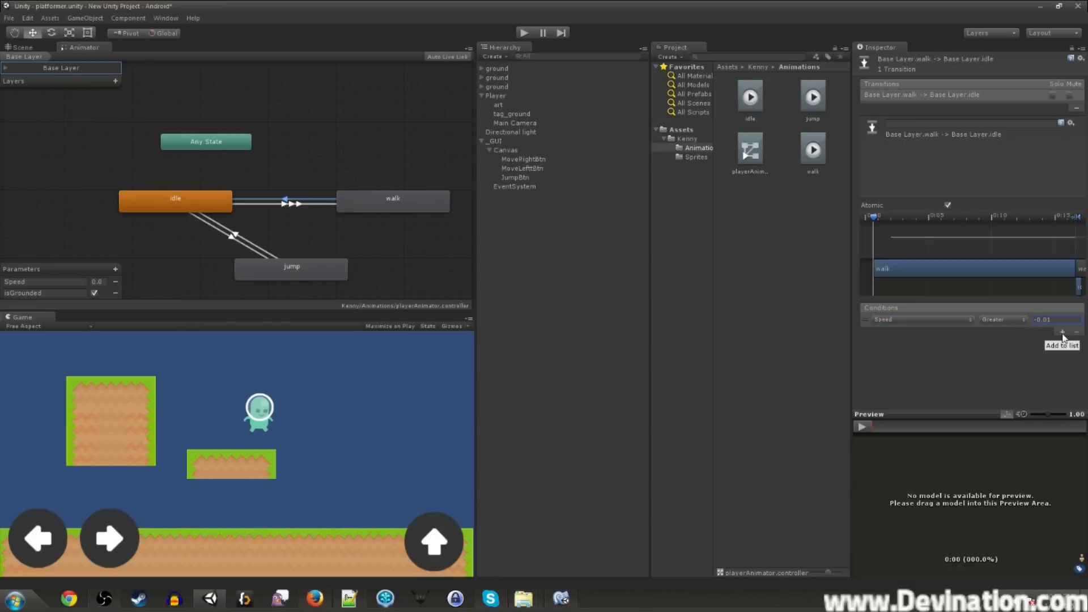
{"action": "left_click", "coordinate": [1062, 334]}
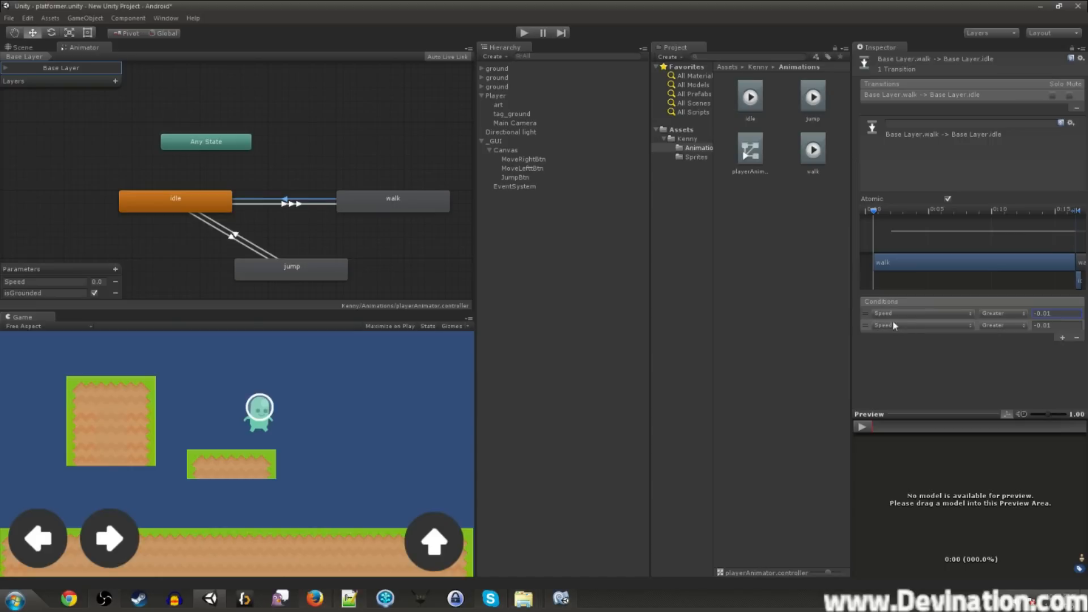
{"action": "left_click", "coordinate": [999, 324]}
{"action": "left_click", "coordinate": [1001, 359]}
{"action": "left_click_drag", "start_coordinate": [980, 331], "coordinate": [981, 329]}
{"action": "key", "text": "BackSpace"}
{"action": "left_click", "coordinate": [1077, 338]}
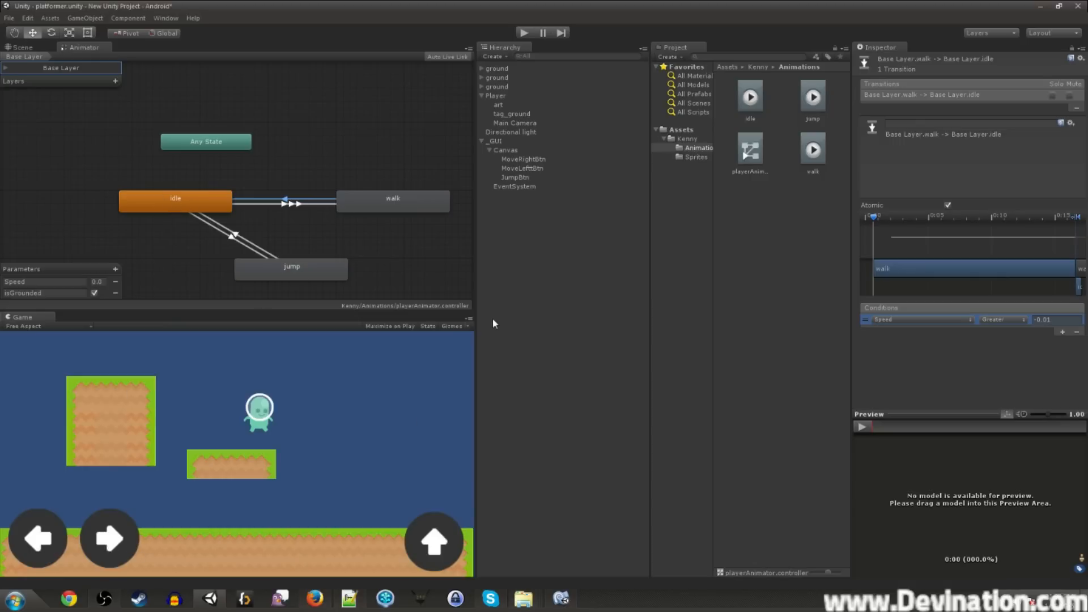
- Add a second condition to the walk-to-idle transition: Speed Less than 0.01
{"action": "left_click", "coordinate": [1062, 331]}
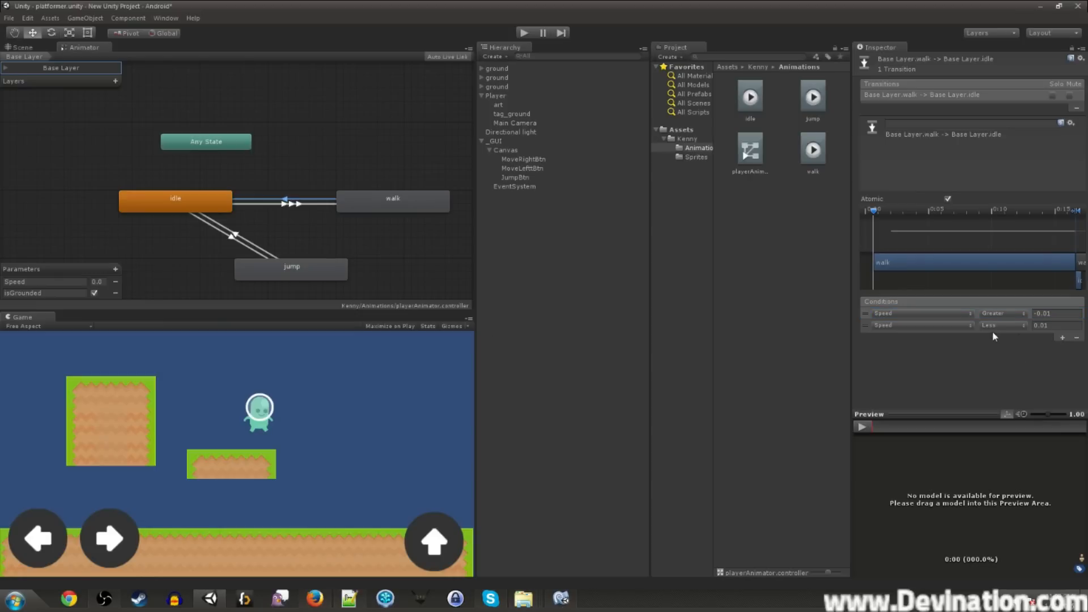
{"action": "left_click", "coordinate": [1053, 326]}
{"action": "key", "text": "Tab"}
- Play the scene and set the Speed parameter to 1 to test the idle-to-walk transition
{"action": "left_click", "coordinate": [525, 34]}
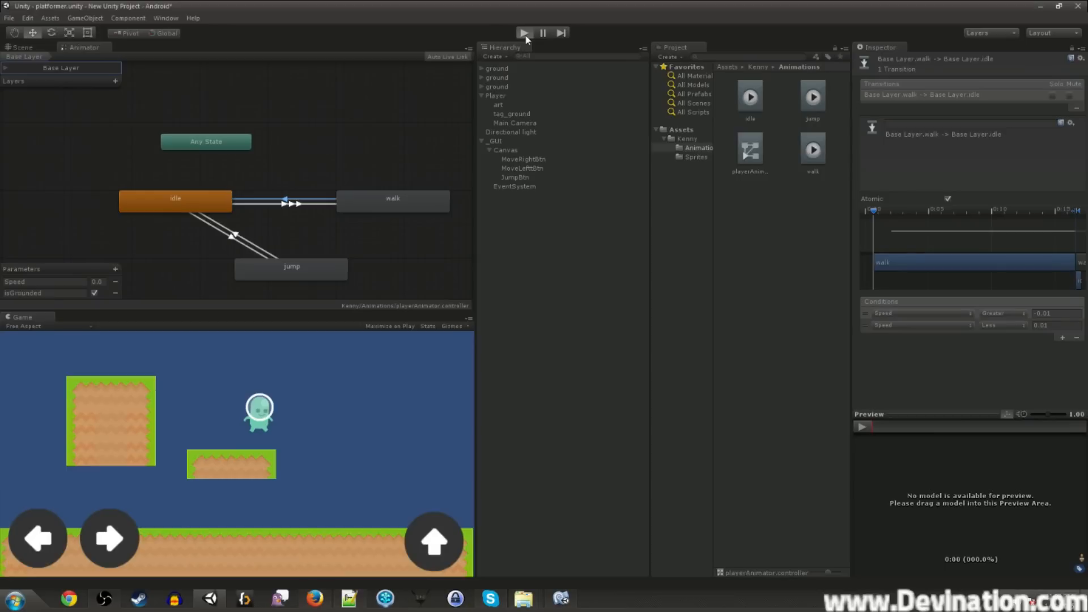
{"action": "left_click", "coordinate": [103, 283]}
{"action": "type", "text": "1"}
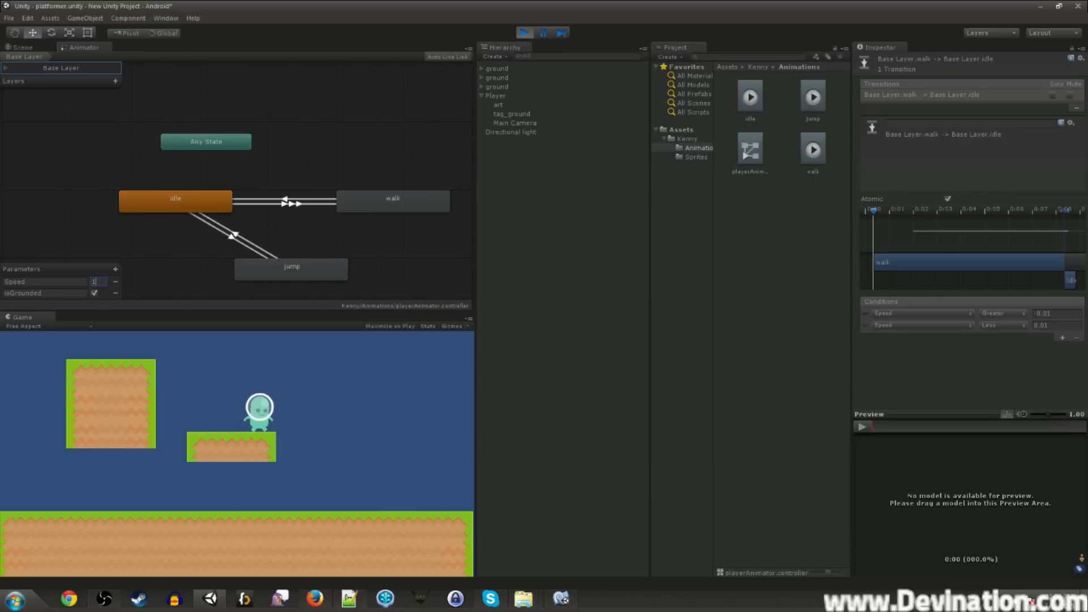
- Test the animator with Speed set to -1 in the running game and stop play mode
{"action": "key", "text": "BackSpace"}
{"action": "type", "text": "-1"}
{"action": "key", "text": "Return"}
{"action": "left_click", "coordinate": [527, 34]}
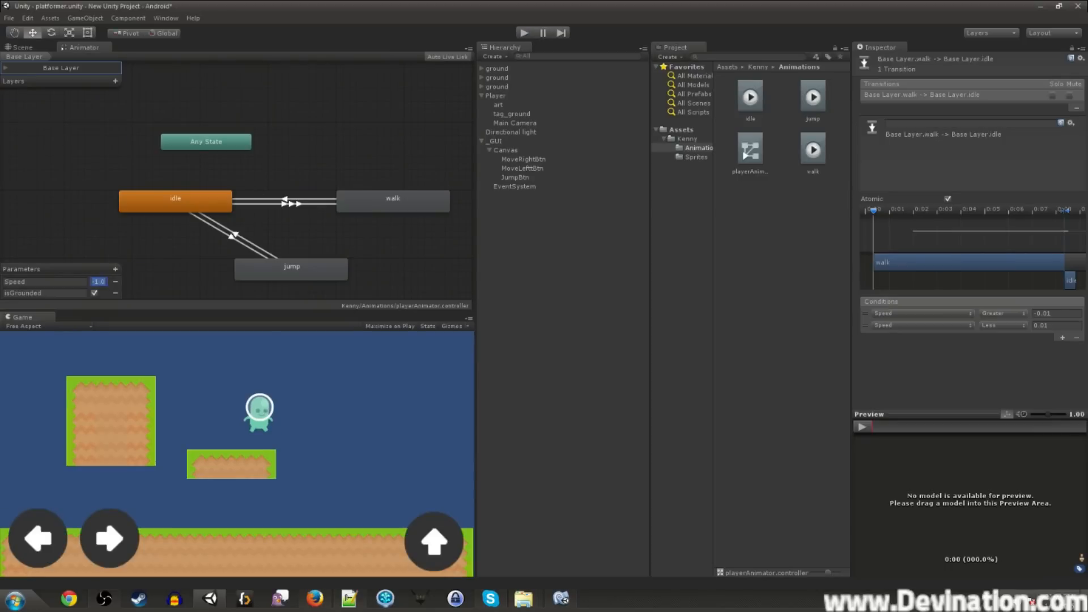
- Create a transition from the jump state to the walk state in the Base Layer
{"action": "left_click", "coordinate": [307, 275]}
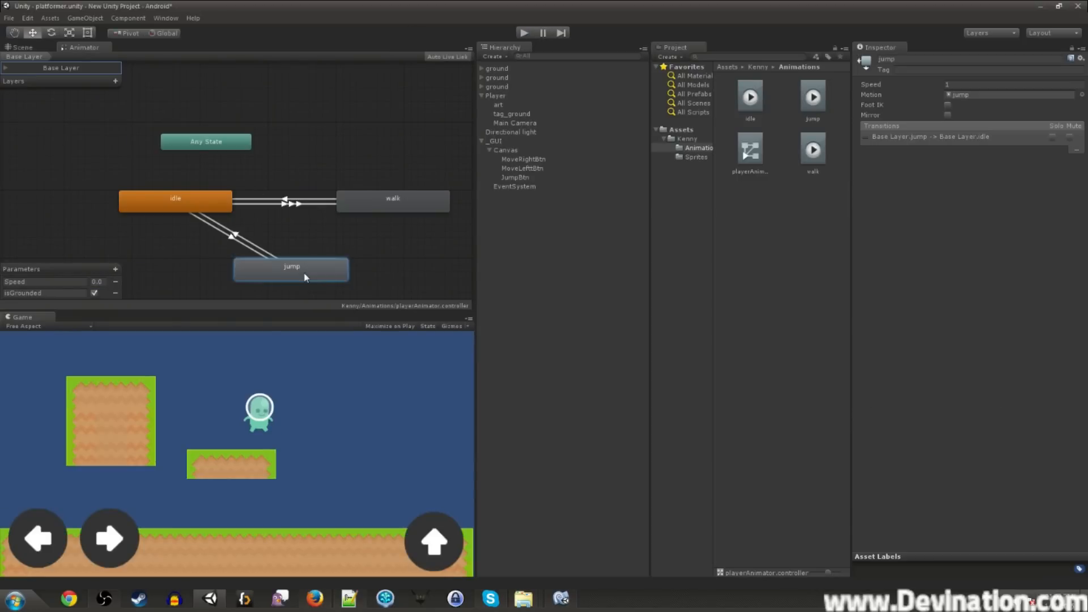
{"action": "right_click", "coordinate": [306, 275]}
{"action": "left_click", "coordinate": [347, 281]}
{"action": "left_click", "coordinate": [404, 205]}
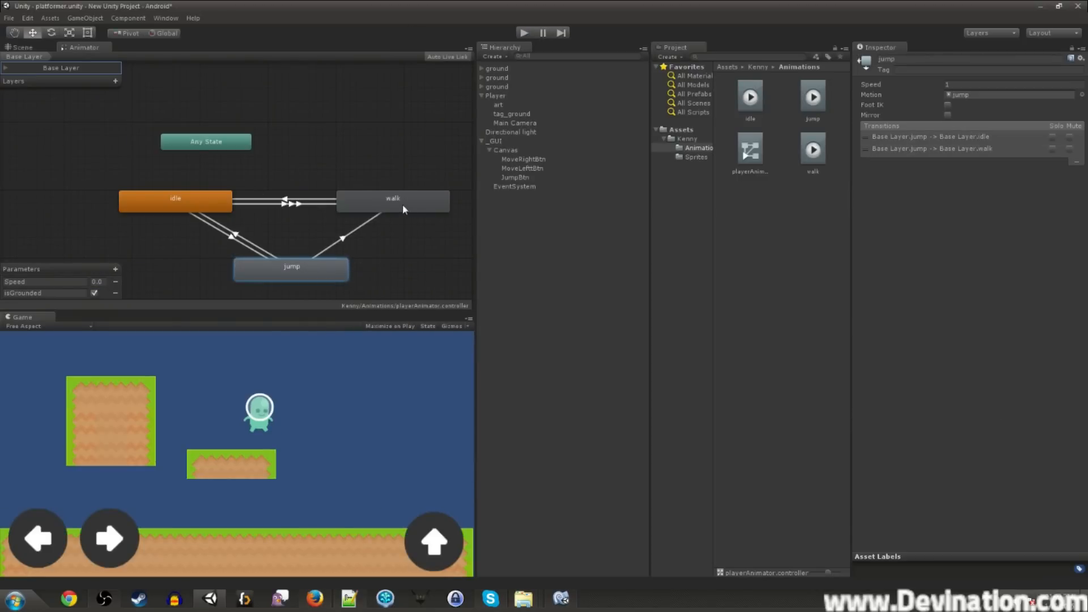
- Replace the jump-to-walk transition's Exit Time condition with isGrounded set to true
{"action": "left_click", "coordinate": [338, 240]}
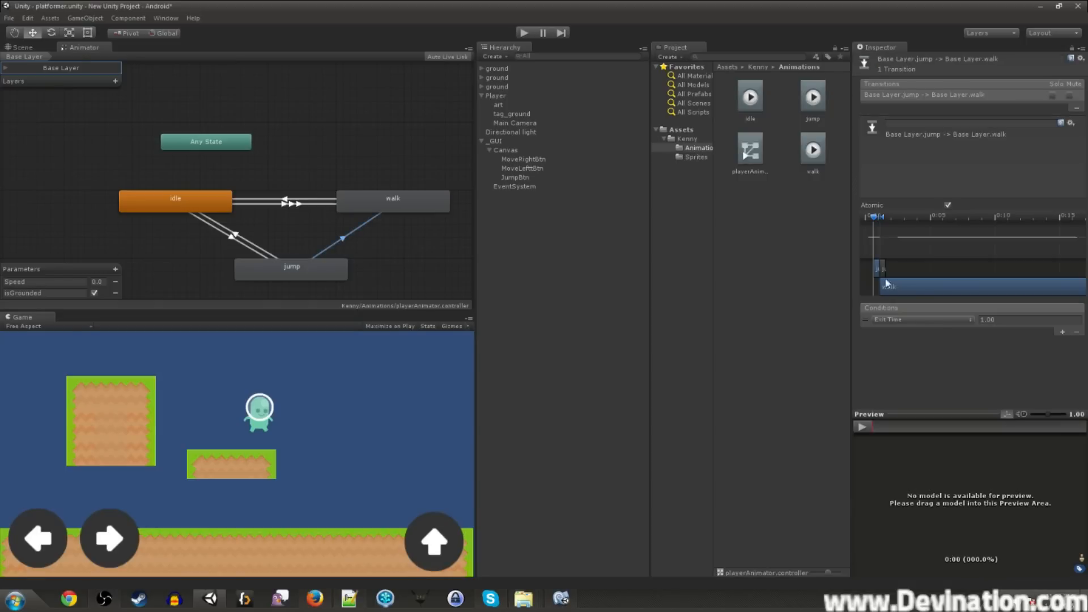
{"action": "left_click", "coordinate": [896, 320]}
{"action": "left_click", "coordinate": [918, 350]}
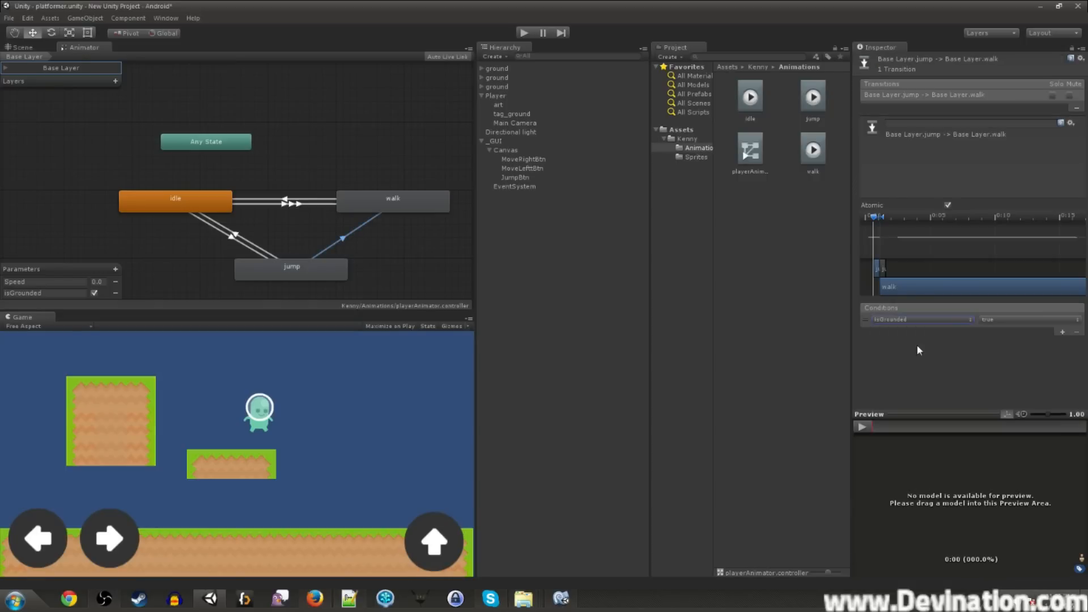
{"action": "left_click", "coordinate": [997, 318]}
{"action": "left_click", "coordinate": [995, 350]}
- Add a second condition to the jump-to-walk transition: Speed Greater than 0.01
{"action": "left_click", "coordinate": [1061, 330]}
{"action": "left_click", "coordinate": [898, 325]}
{"action": "left_click", "coordinate": [906, 337]}
{"action": "left_click", "coordinate": [1061, 325]}
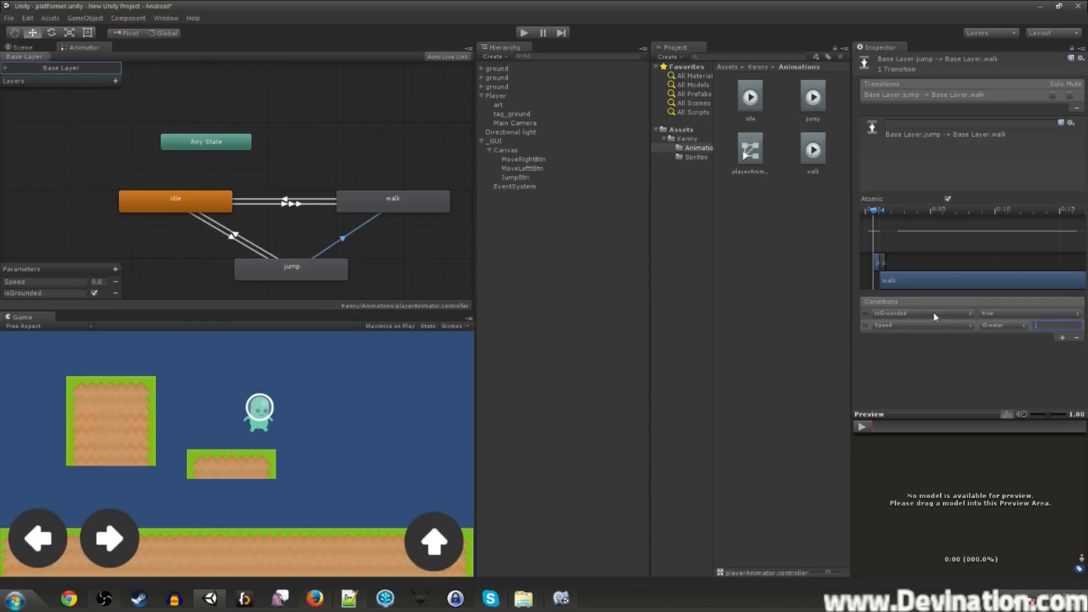
{"action": "type", "text": ".01"}
{"action": "key", "text": "Return"}
- Create a second transition from jump to walk and make its condition isGrounded true
{"action": "right_click", "coordinate": [322, 270]}
{"action": "left_click", "coordinate": [345, 277]}
{"action": "left_click", "coordinate": [397, 202]}
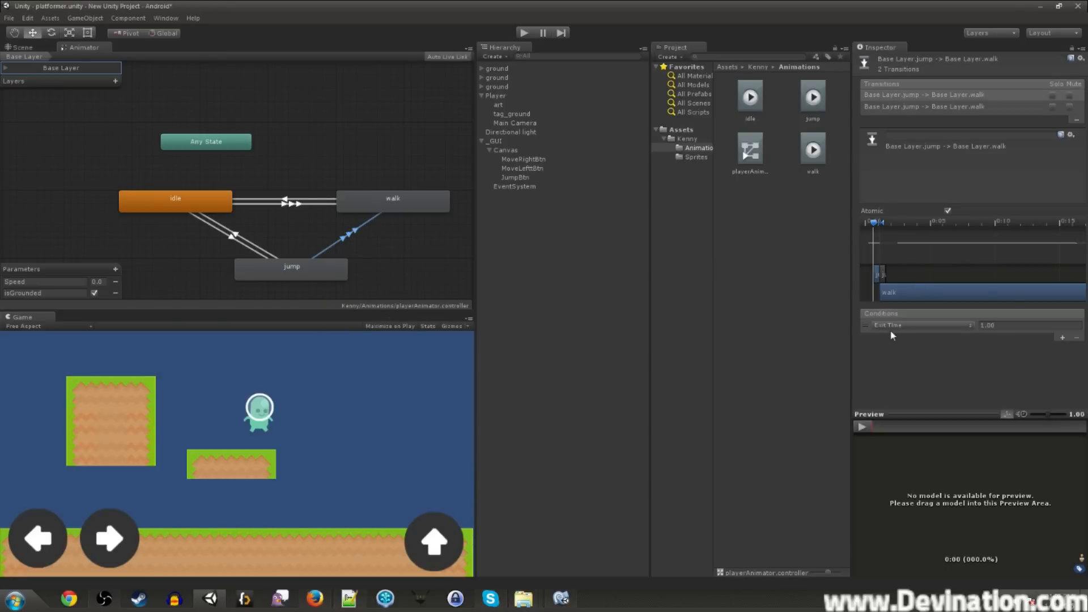
{"action": "left_click", "coordinate": [889, 325]}
{"action": "left_click", "coordinate": [906, 356]}
{"action": "left_click", "coordinate": [1001, 325]}
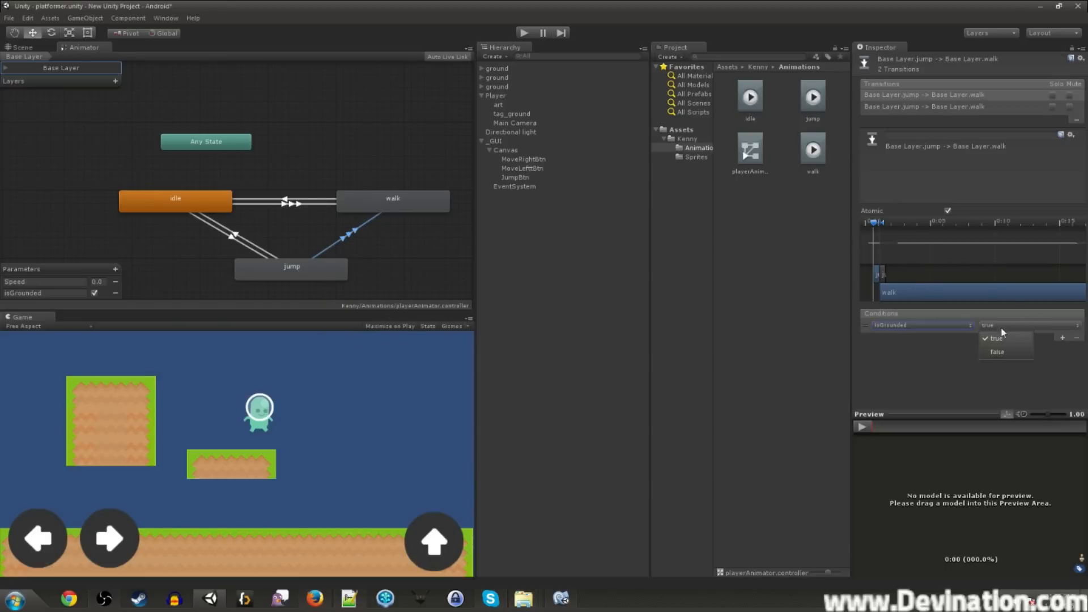
{"action": "left_click", "coordinate": [1002, 339]}
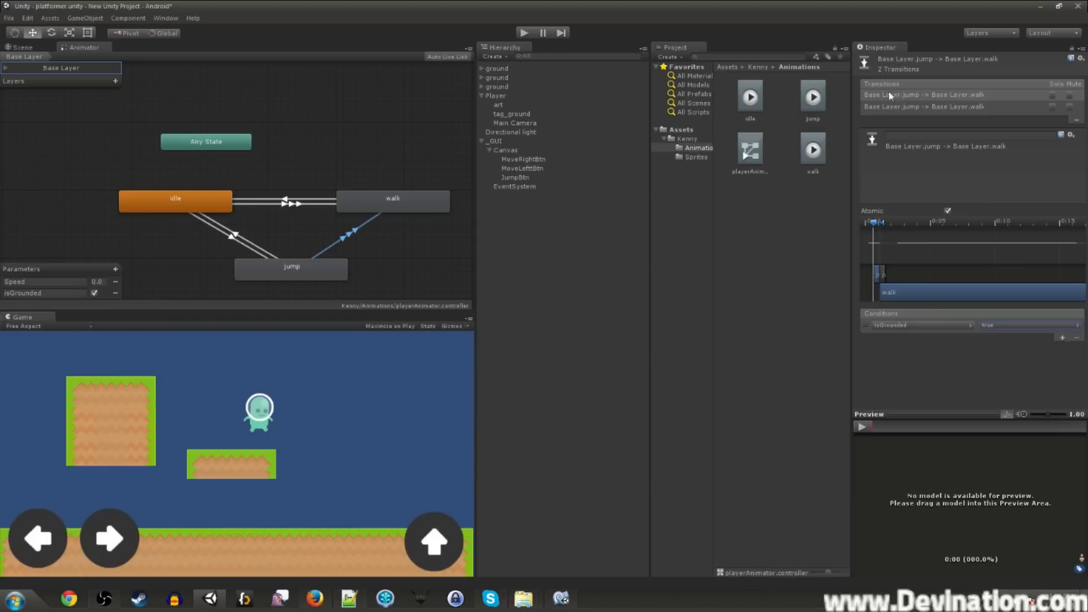
- Add the condition Speed Less than -0.01 to the new jump-to-walk transition, using the other transition's conditions as reference
{"action": "left_click", "coordinate": [902, 108]}
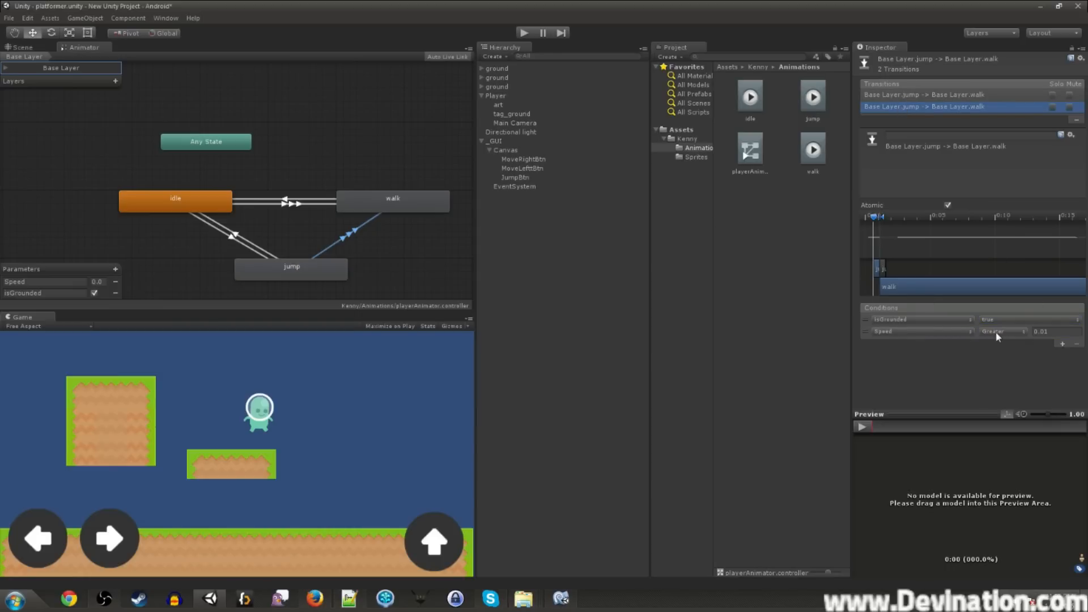
{"action": "left_click", "coordinate": [898, 94]}
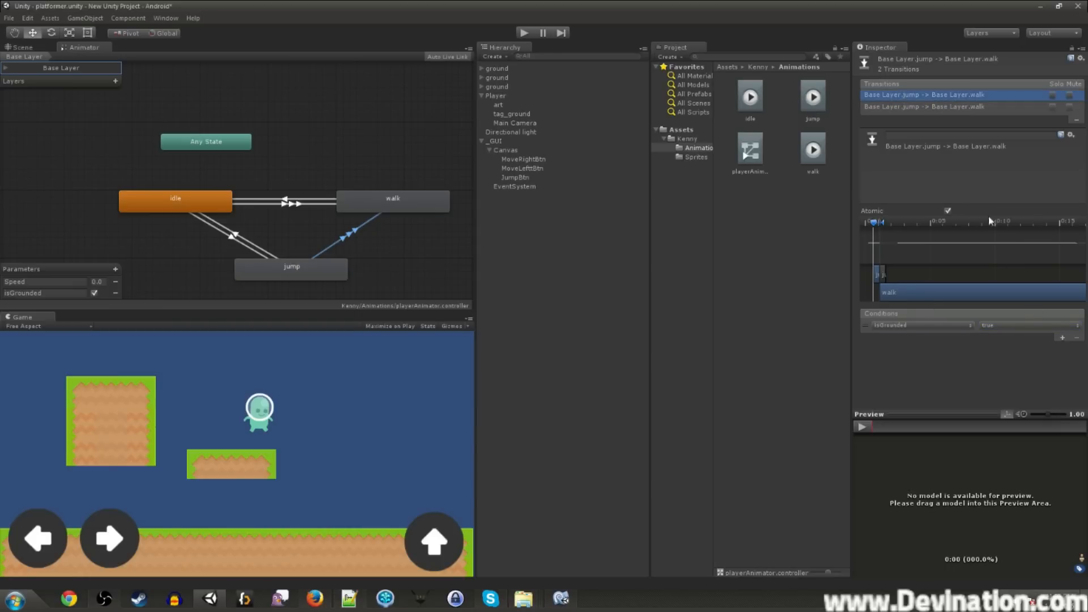
{"action": "left_click", "coordinate": [1062, 339]}
{"action": "left_click", "coordinate": [910, 332]}
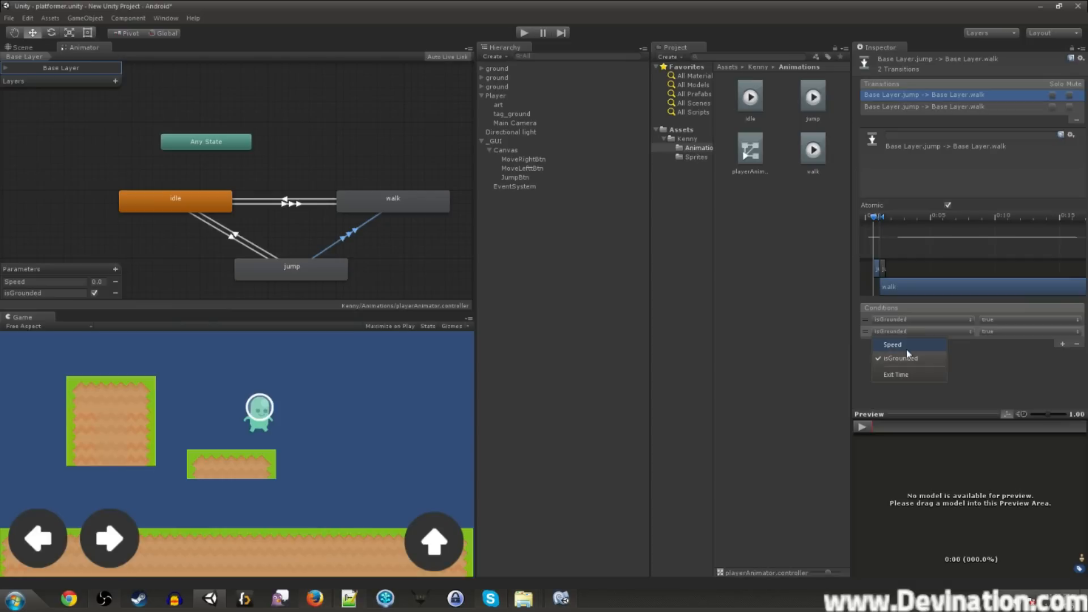
{"action": "left_click", "coordinate": [902, 345]}
{"action": "left_click", "coordinate": [1014, 331]}
{"action": "left_click", "coordinate": [1020, 342]}
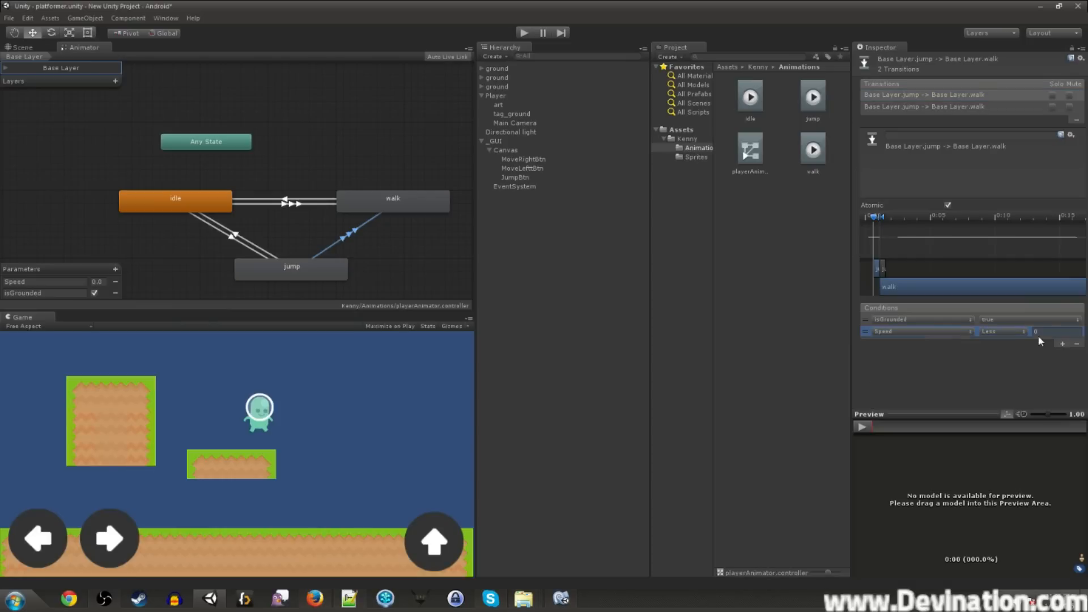
{"action": "left_click", "coordinate": [1041, 331]}
{"action": "type", "text": "-.01"}
- Create a transition from walk to jump and set its condition to isGrounded false
{"action": "right_click", "coordinate": [426, 212]}
{"action": "left_click", "coordinate": [449, 215]}
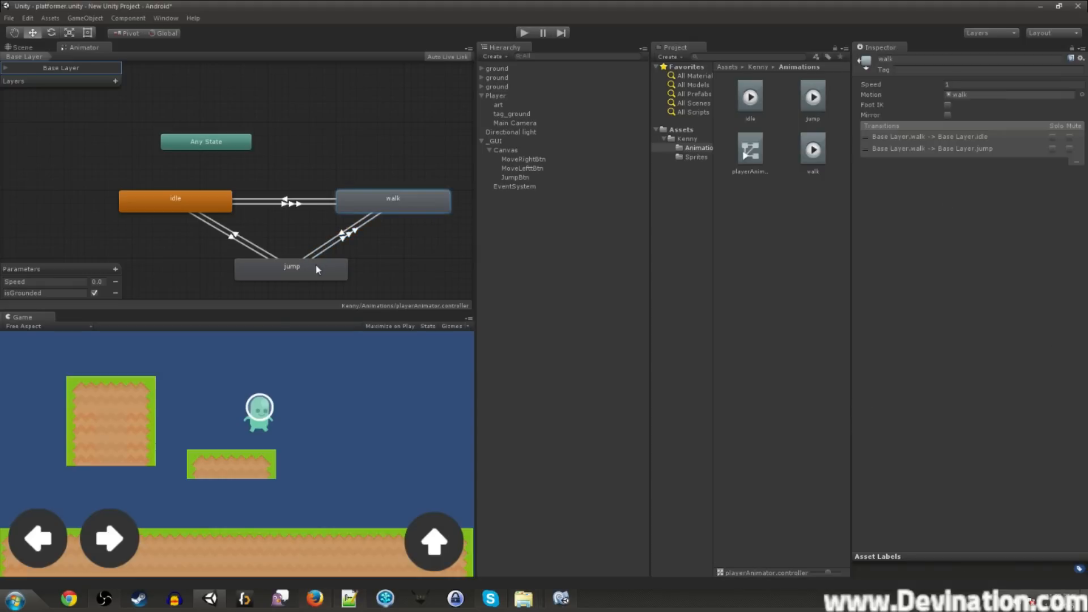
{"action": "left_click", "coordinate": [340, 236]}
{"action": "left_click", "coordinate": [912, 321]}
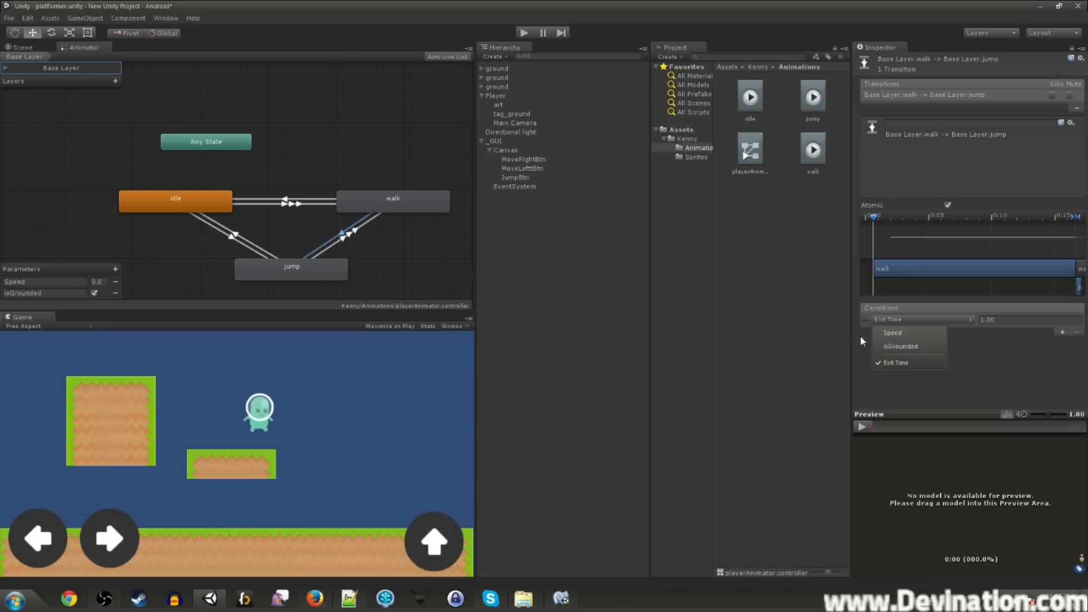
{"action": "left_click", "coordinate": [929, 346]}
{"action": "left_click", "coordinate": [995, 320]}
{"action": "left_click", "coordinate": [1000, 346]}
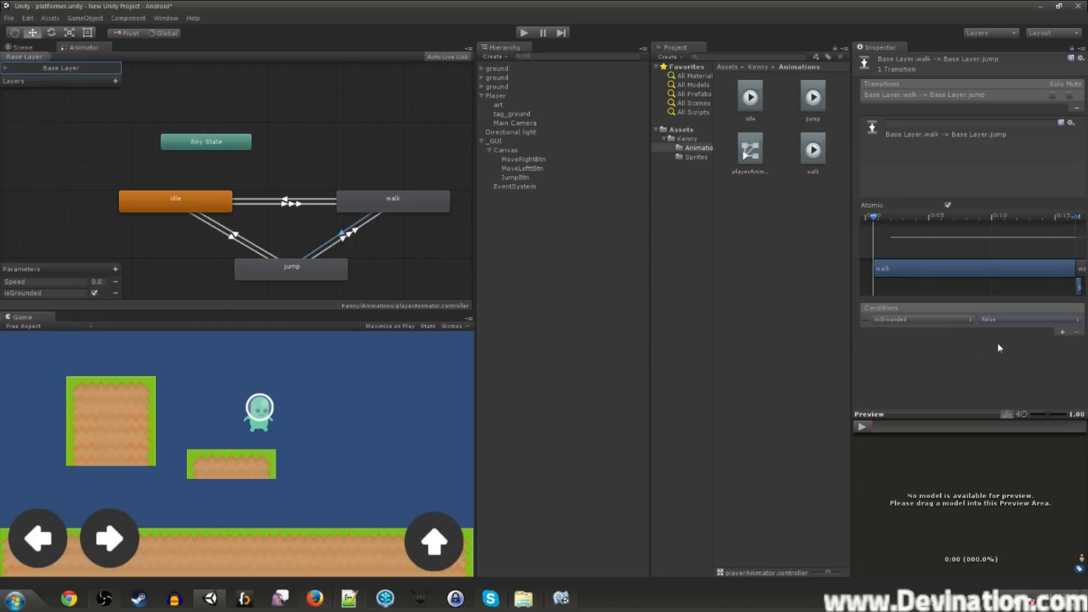
- Run the game and test the jump transitions with Speed 1 by toggling isGrounded off and on
{"action": "left_click", "coordinate": [525, 33]}
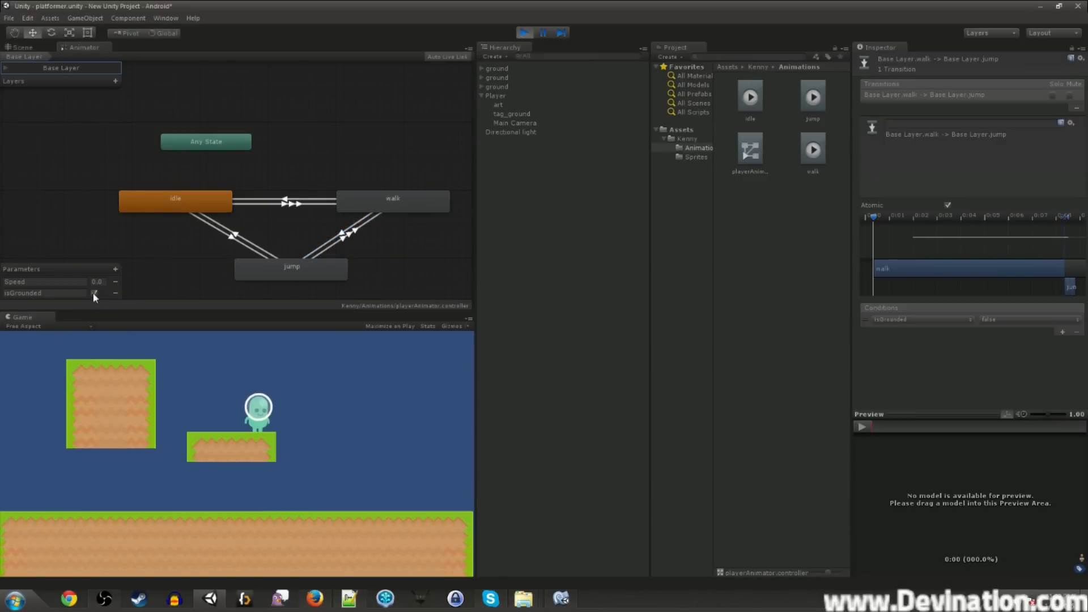
{"action": "left_click", "coordinate": [105, 284]}
{"action": "type", "text": "1"}
{"action": "key", "text": "Return"}
{"action": "left_click", "coordinate": [92, 294]}
{"action": "left_click", "coordinate": [94, 293]}
- Test the jump transitions with Speed -1 by toggling isGrounded off and on
{"action": "left_click", "coordinate": [106, 282]}
{"action": "type", "text": "-1"}
{"action": "key", "text": "Return"}
{"action": "left_click", "coordinate": [94, 293]}
{"action": "left_click", "coordinate": [95, 291]}
- Return Speed to 0 in the running game and exit play mode
{"action": "left_click", "coordinate": [102, 282]}
{"action": "type", "text": "0"}
{"action": "key", "text": "Return"}
{"action": "left_click", "coordinate": [524, 34]}
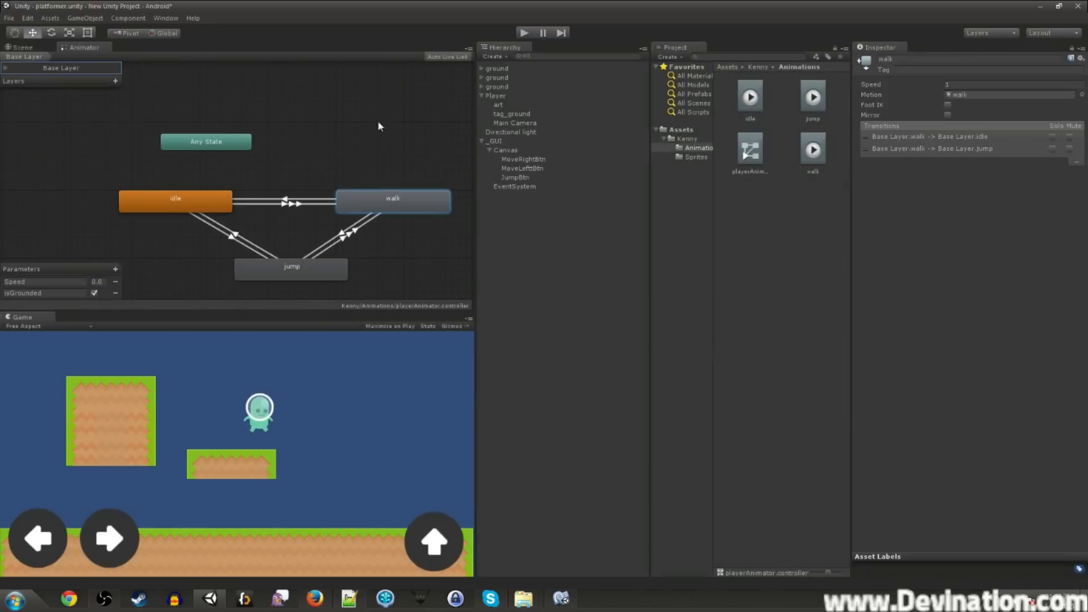
- Examine the order and conditions of the jump state's outgoing transitions to idle and walk
{"action": "left_click", "coordinate": [289, 269]}
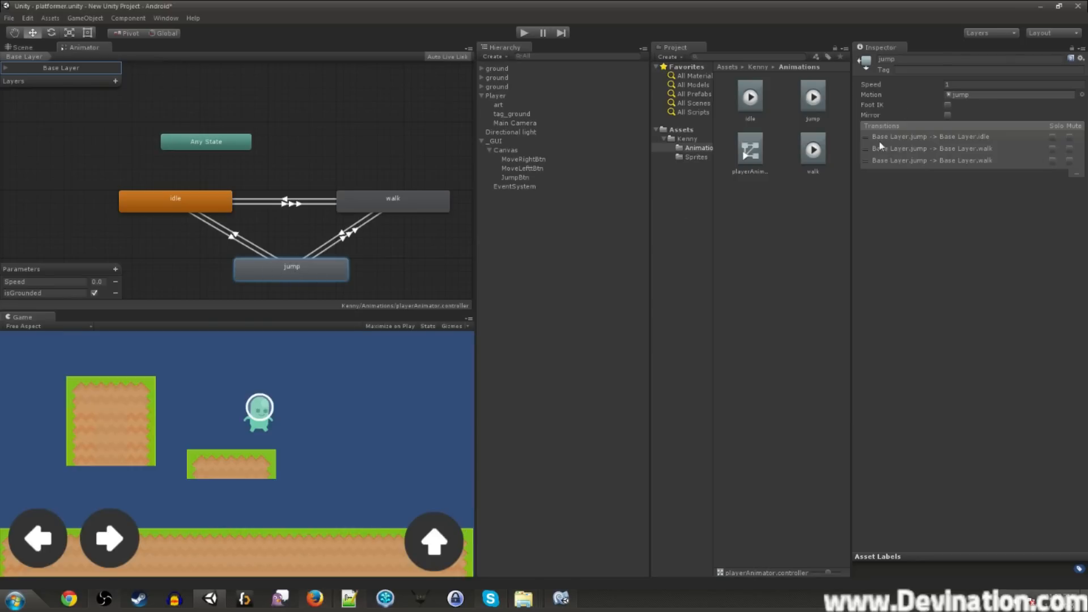
{"action": "mouse_move", "coordinate": [870, 141]}
{"action": "left_mouse_down"}
{"action": "mouse_move", "coordinate": [867, 153]}
{"action": "mouse_move", "coordinate": [866, 140]}
{"action": "left_mouse_up"}
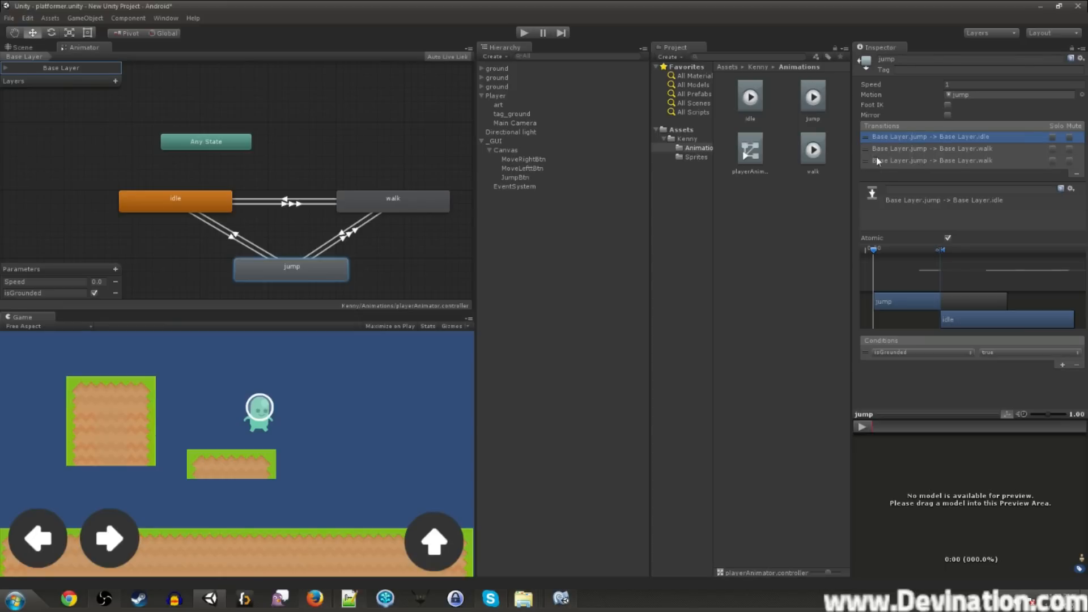
{"action": "left_click_drag", "start_coordinate": [867, 150], "coordinate": [867, 150]}
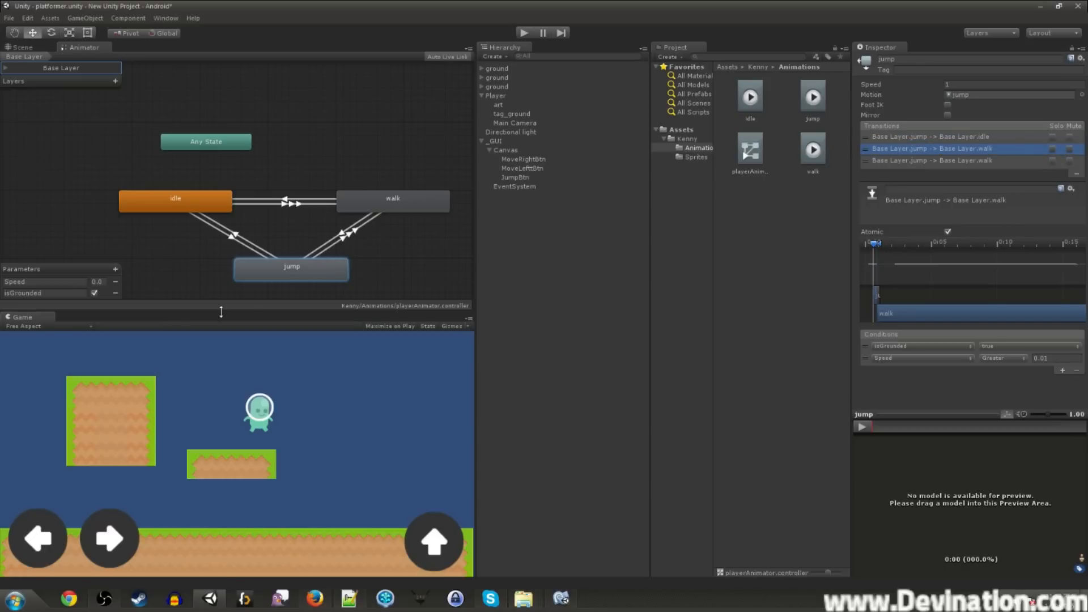
{"action": "left_click", "coordinate": [237, 237]}
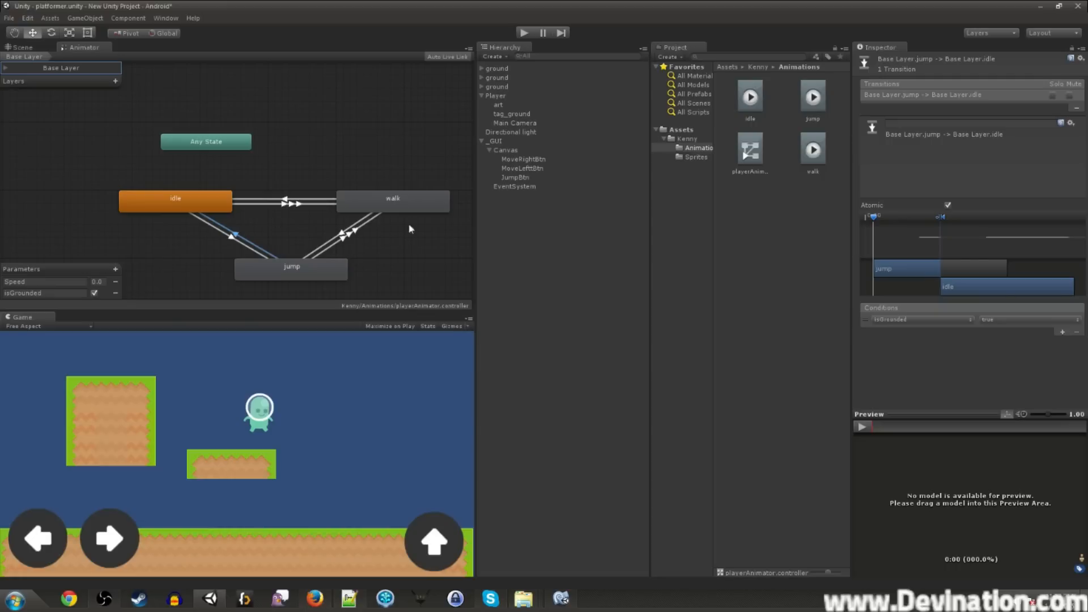
{"action": "left_click", "coordinate": [340, 244]}
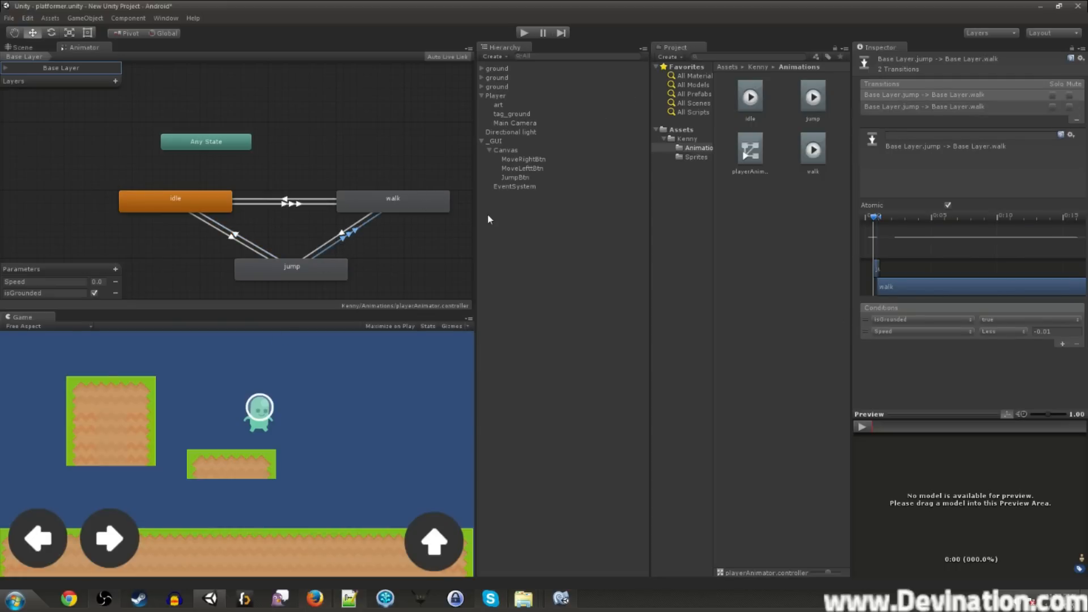
{"action": "left_click", "coordinate": [231, 238]}
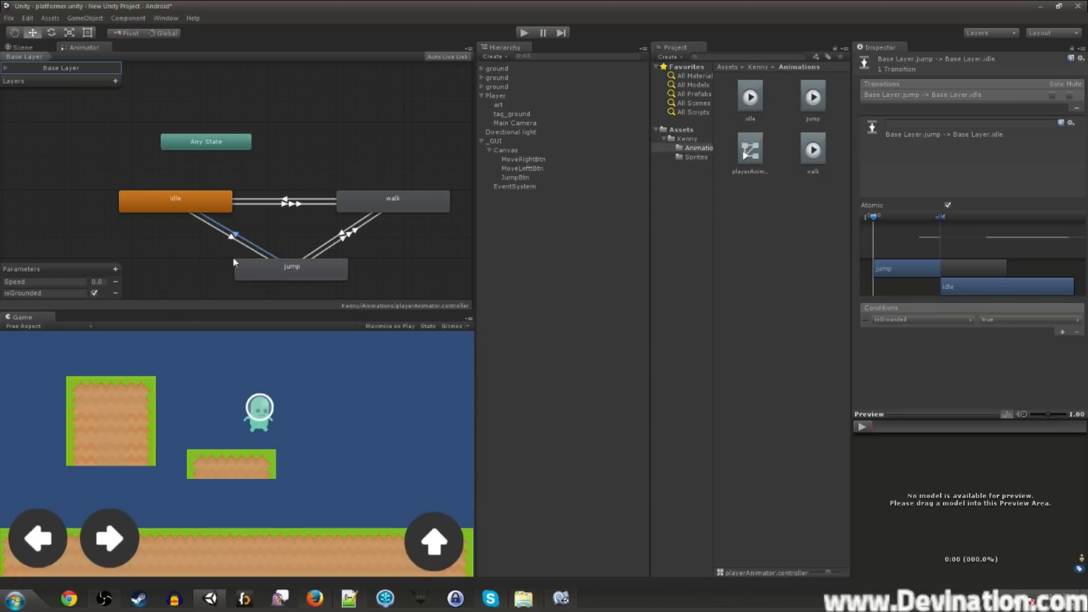
{"action": "left_click", "coordinate": [329, 270]}
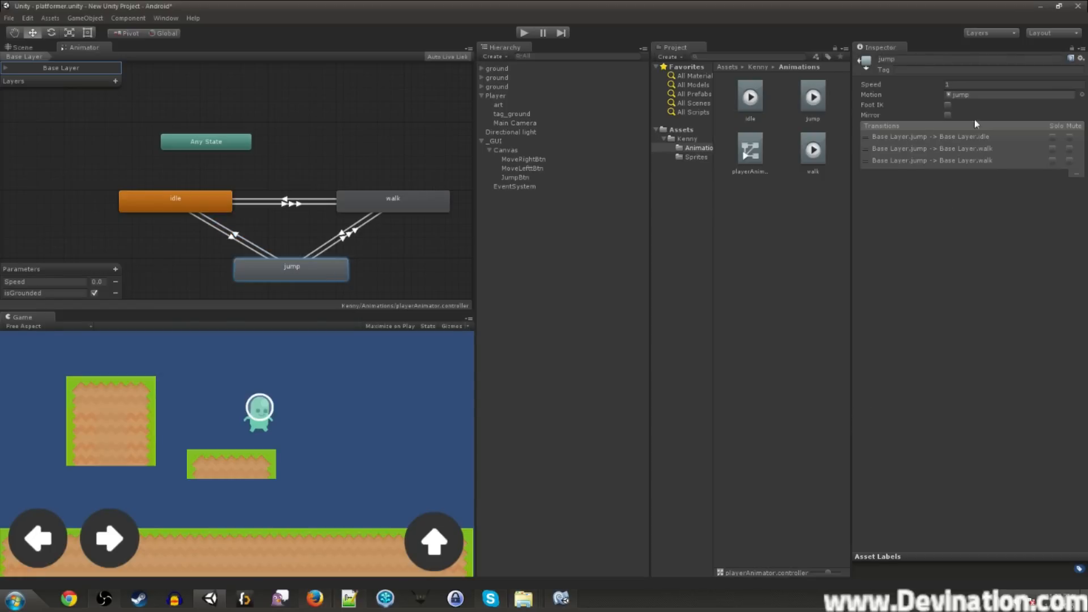
{"action": "mouse_move", "coordinate": [875, 140]}
{"action": "left_mouse_down"}
{"action": "mouse_move", "coordinate": [876, 164]}
{"action": "mouse_move", "coordinate": [875, 136]}
{"action": "left_mouse_up"}
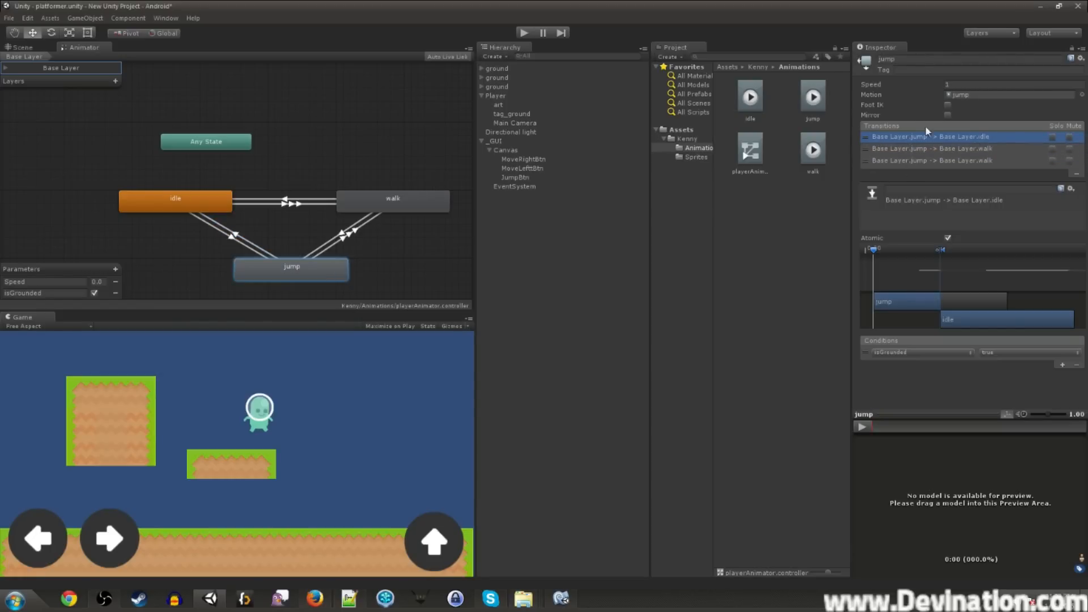
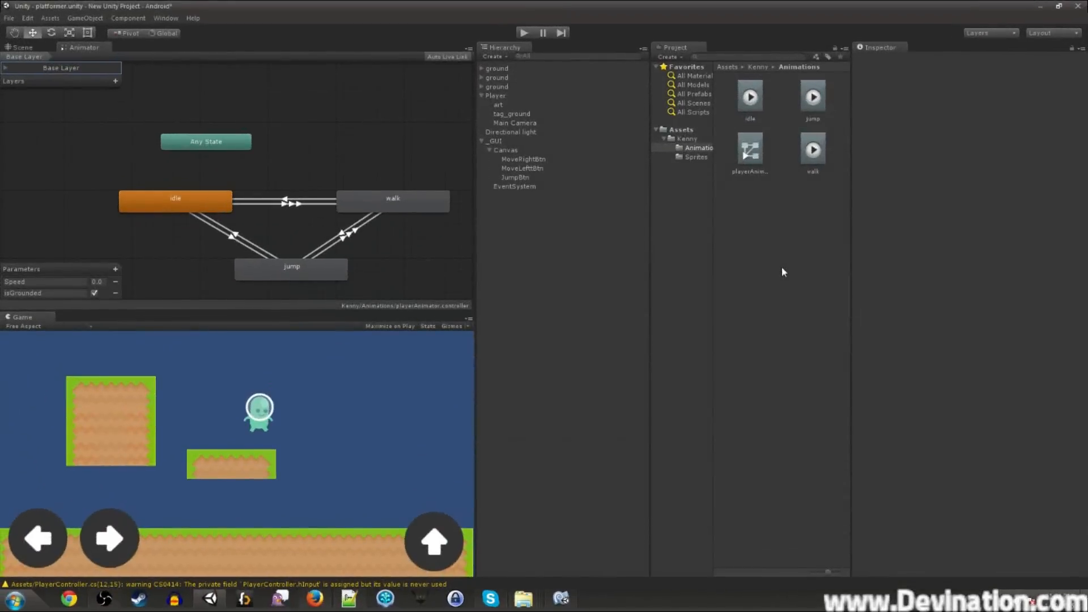
- Create a C# script named AnimatorController in the Animations folder and open it for editing
{"action": "right_click", "coordinate": [740, 217]}
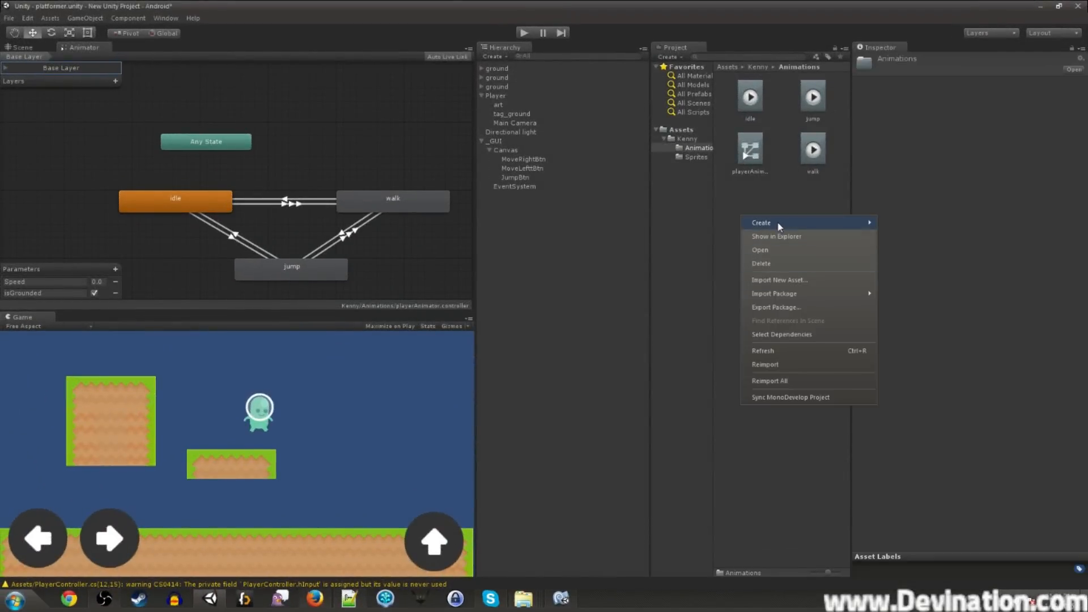
{"action": "mouse_move", "coordinate": [781, 226]}
{"action": "left_click", "coordinate": [924, 257]}
{"action": "type", "text": "AnimatorC"}
{"action": "type", "text": "ontroller"}
{"action": "key", "text": "Return"}
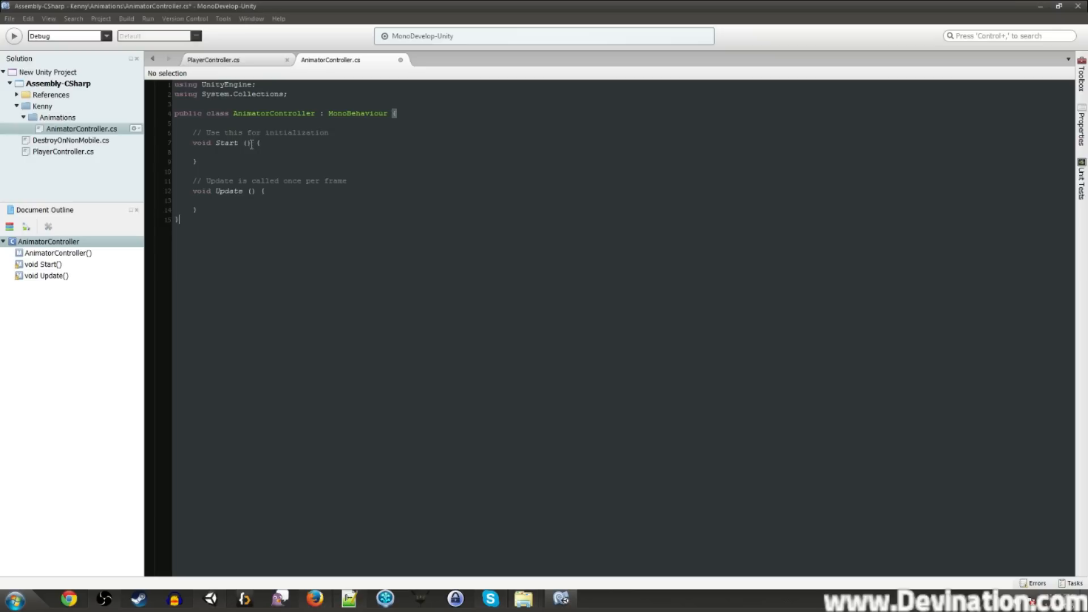
- Clean up the script template by putting the class and Start opening braces on their own lines and deleting the default comments
{"action": "left_click", "coordinate": [254, 143]}
{"action": "key", "text": "Return"}
{"action": "left_click", "coordinate": [387, 113]}
{"action": "key", "text": "Return"}
{"action": "double_click", "coordinate": [281, 142]}
{"action": "key", "text": "BackSpace"}
{"action": "triple_click", "coordinate": [262, 142]}
{"action": "key", "text": "BackSpace"}
{"action": "triple_click", "coordinate": [236, 190]}
{"action": "key", "text": "BackSpace"}
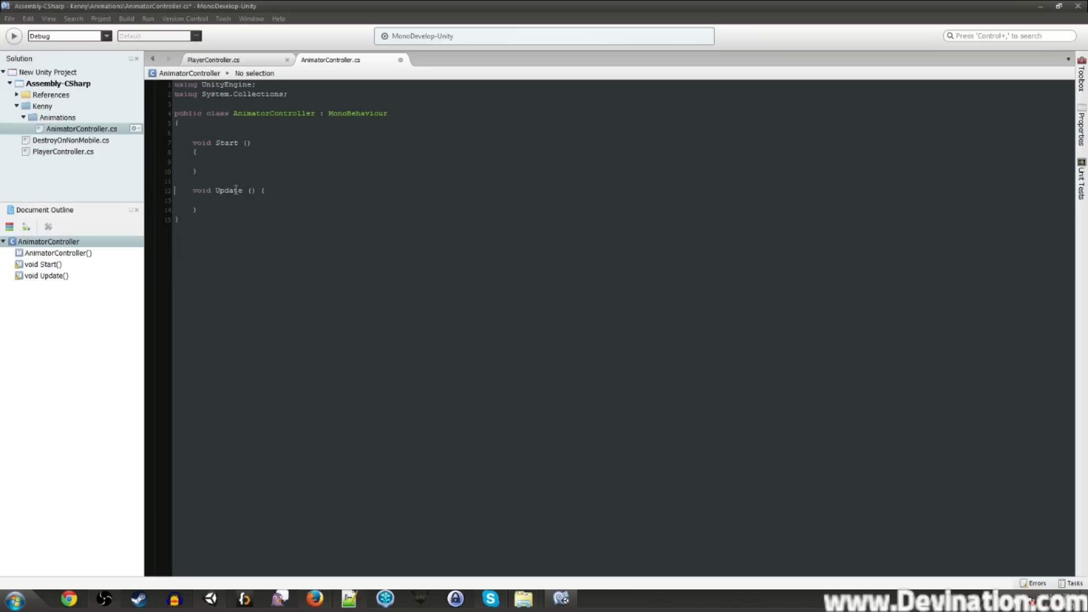
- Declare the field "public static AnimatorController instance;" at the top of the AnimatorController class
{"action": "key", "text": "Return"}
{"action": "key", "text": "Up"}
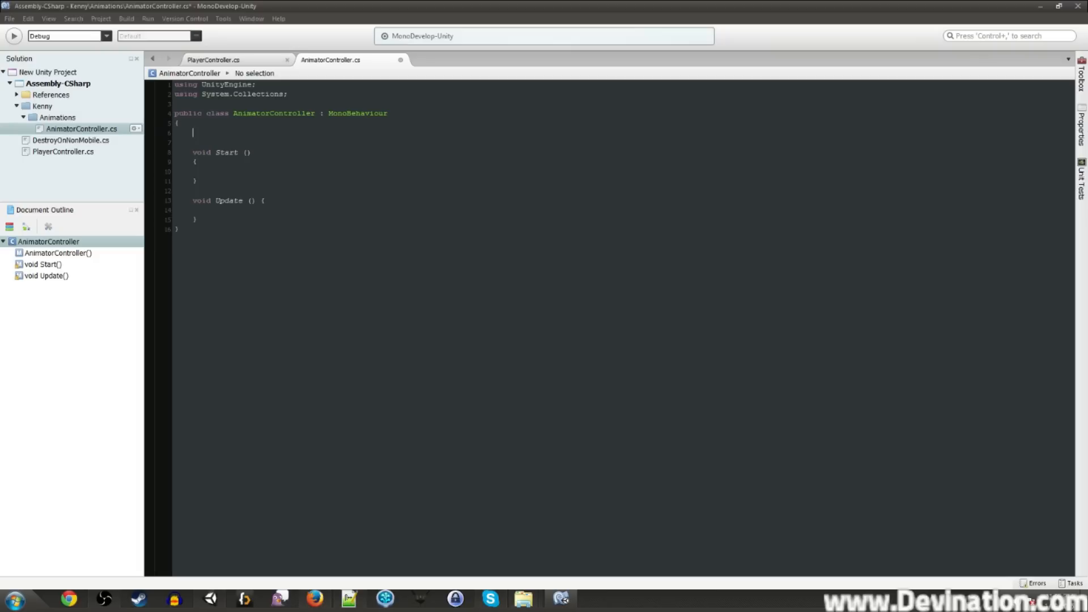
{"action": "type", "text": "public static "}
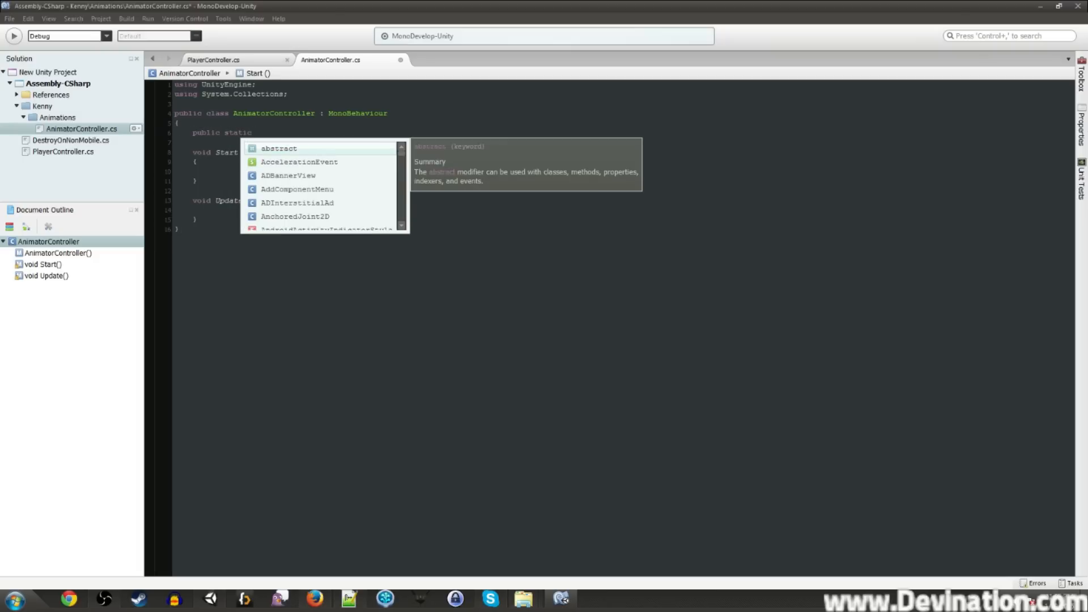
{"action": "type", "text": "Anima"}
{"action": "key", "text": "Down"}
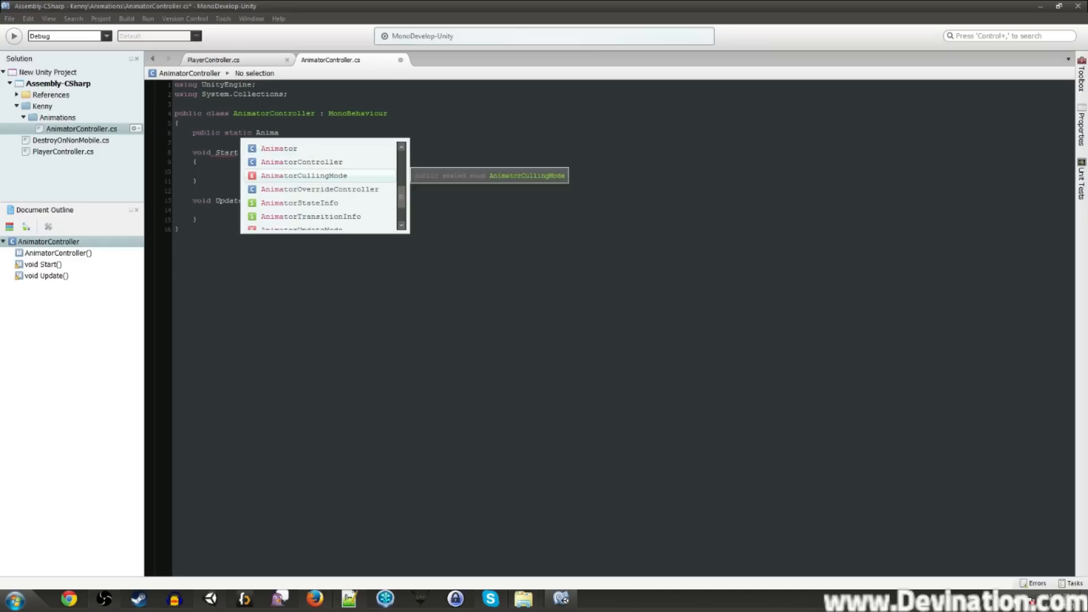
{"action": "key", "text": "Return"}
{"action": "type", "text": "instance;"}
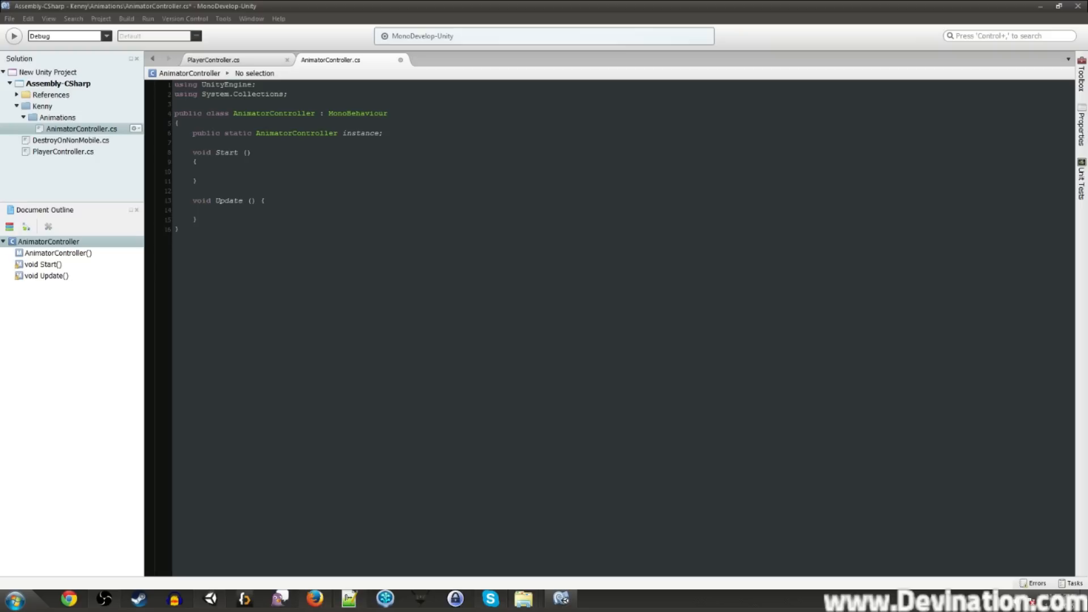
- Assign "instance = this;" in the Start method of AnimatorController.cs and save the script
{"action": "left_click", "coordinate": [223, 61]}
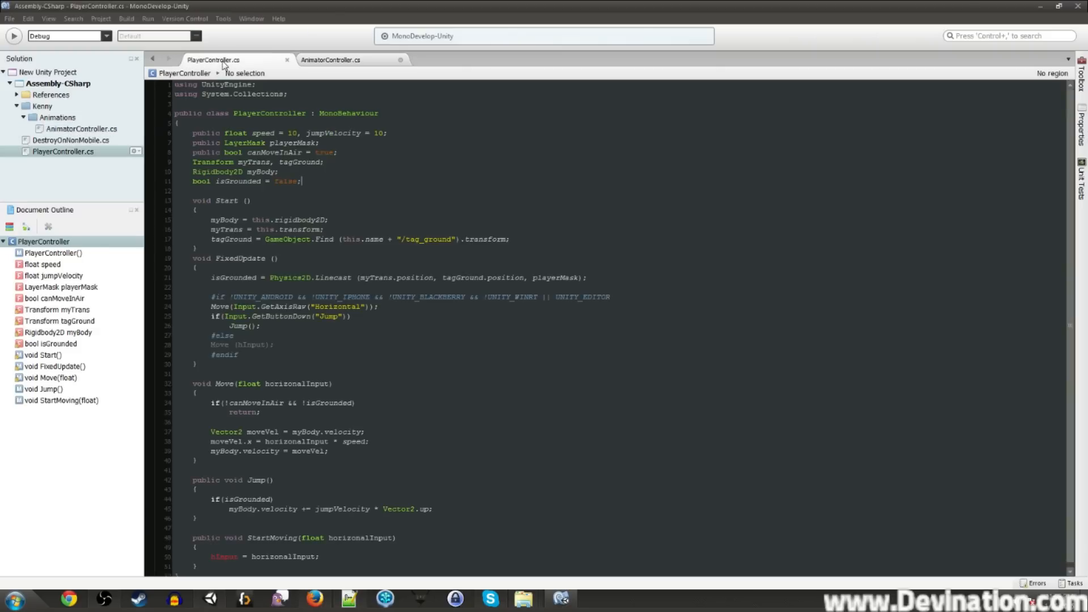
{"action": "left_click", "coordinate": [331, 61]}
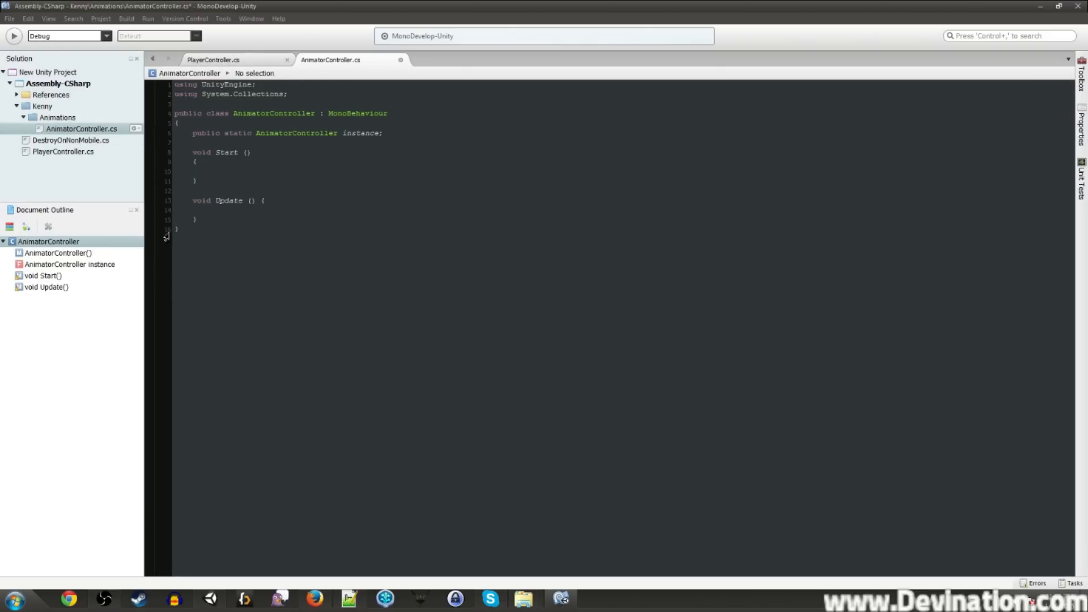
{"action": "left_click", "coordinate": [234, 173]}
{"action": "type", "text": "instance = this"}
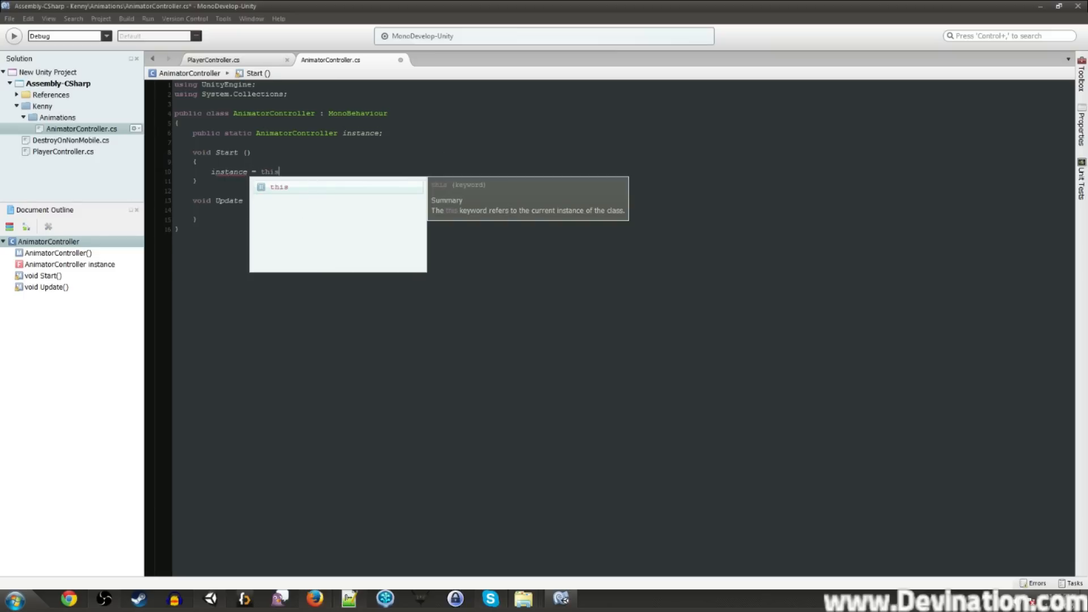
{"action": "type", "text": ";"}
{"action": "key", "text": "ctrl+s"}
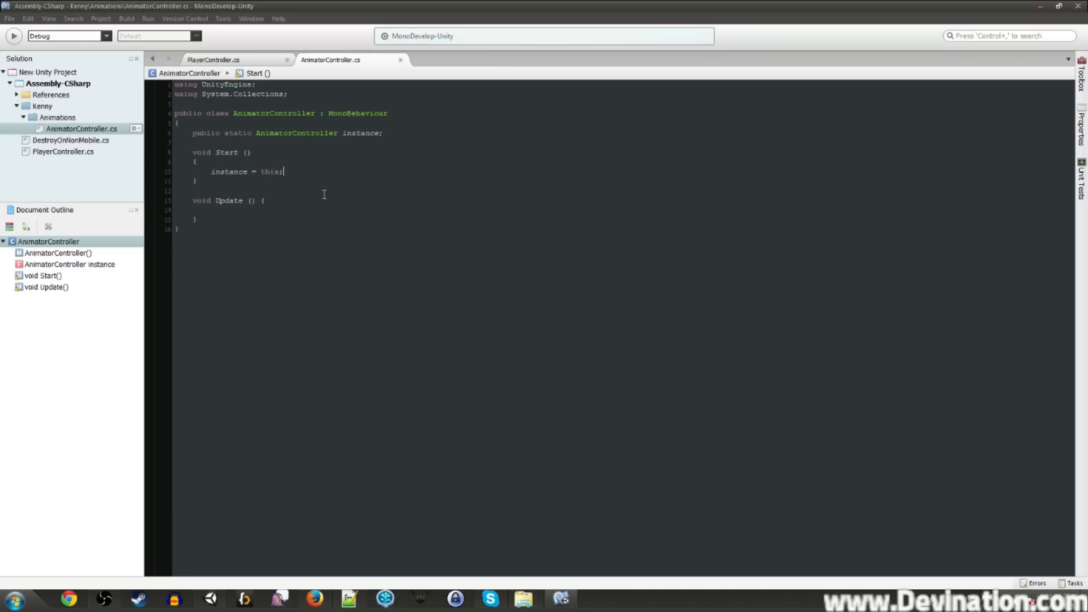
{"action": "double_click", "coordinate": [229, 171]}
{"action": "double_click", "coordinate": [362, 134]}
{"action": "left_click", "coordinate": [195, 133]}
{"action": "double_click", "coordinate": [206, 133]}
{"action": "double_click", "coordinate": [238, 133]}
- Declare the field "AnimatorController myAnim;" below isGrounded in PlayerController.cs
{"action": "left_click", "coordinate": [224, 62]}
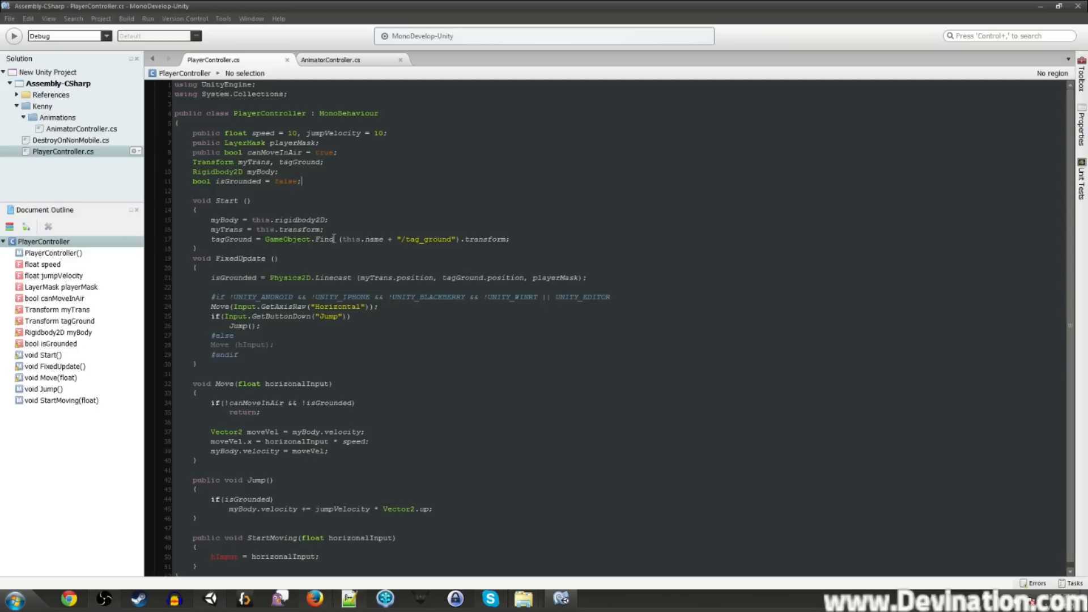
{"action": "mouse_move", "coordinate": [334, 238]}
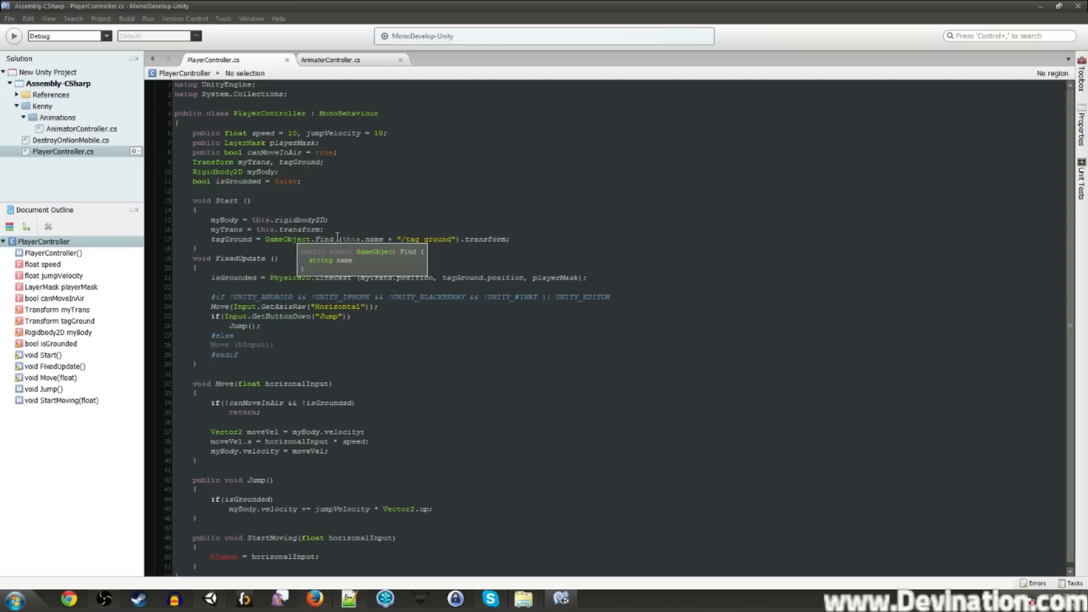
{"action": "key", "text": "Return"}
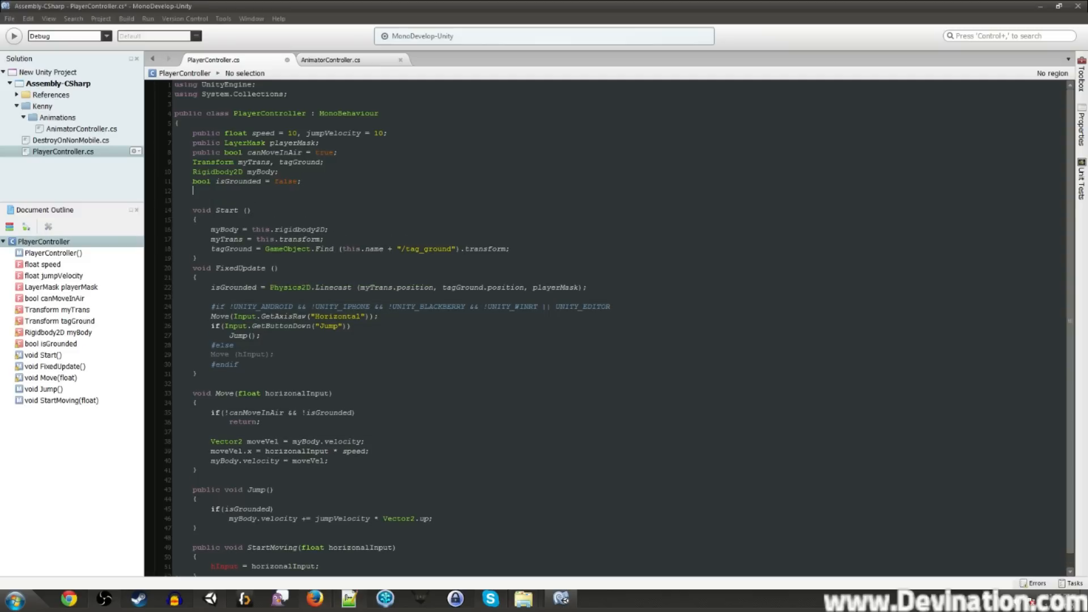
{"action": "type", "text": "Animator"}
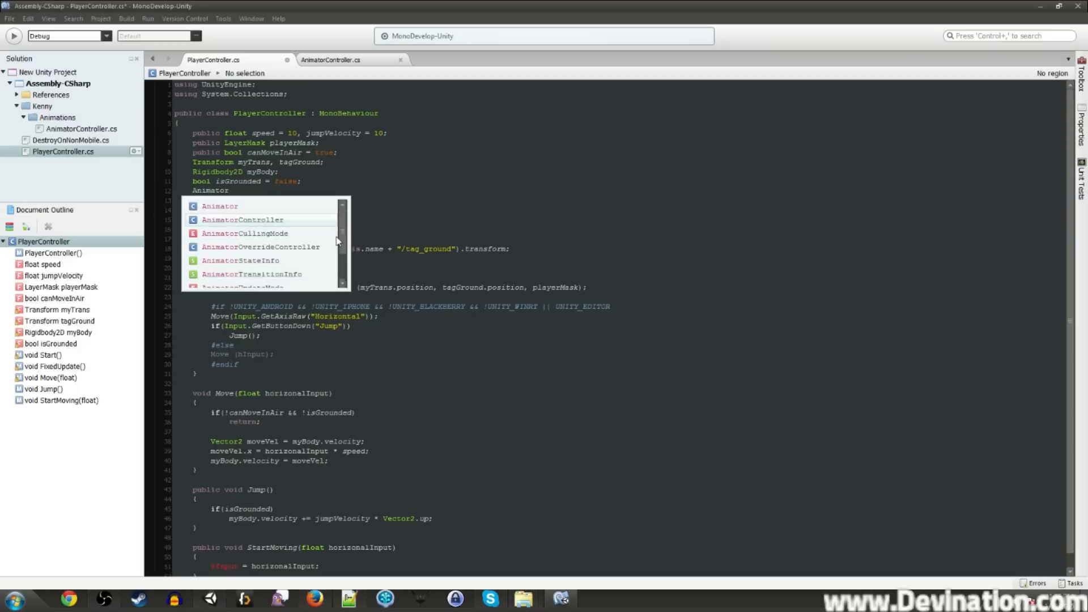
{"action": "key", "text": "Return"}
{"action": "type", "text": "my"}
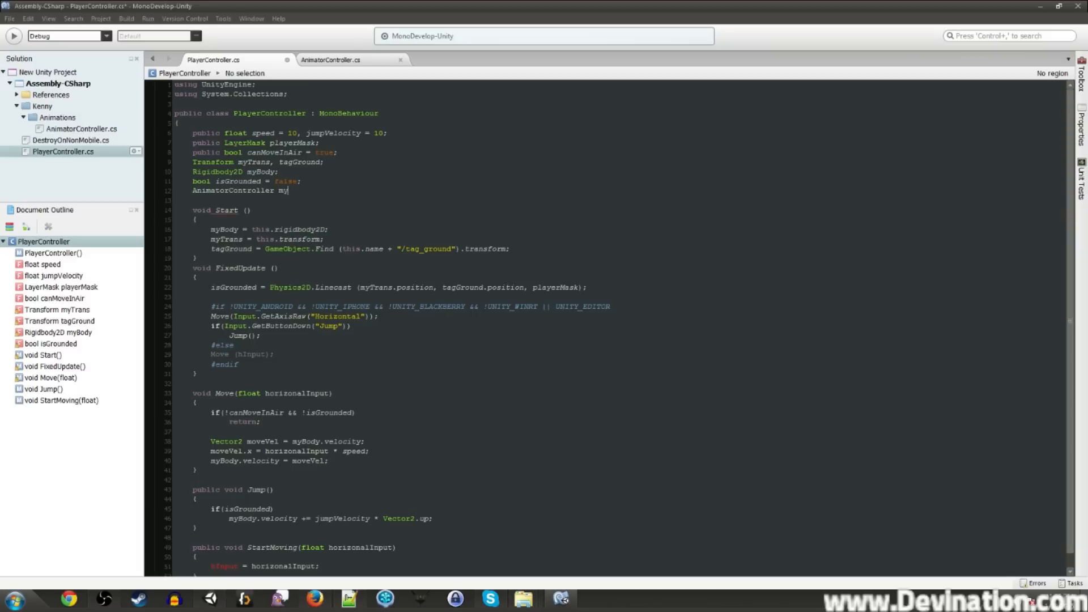
{"action": "type", "text": "Anim;"}
- Add "myAnim = AnimatorController.instance;" as the last line of PlayerController's Start method and save the script
{"action": "left_click", "coordinate": [518, 247]}
{"action": "key", "text": "Return"}
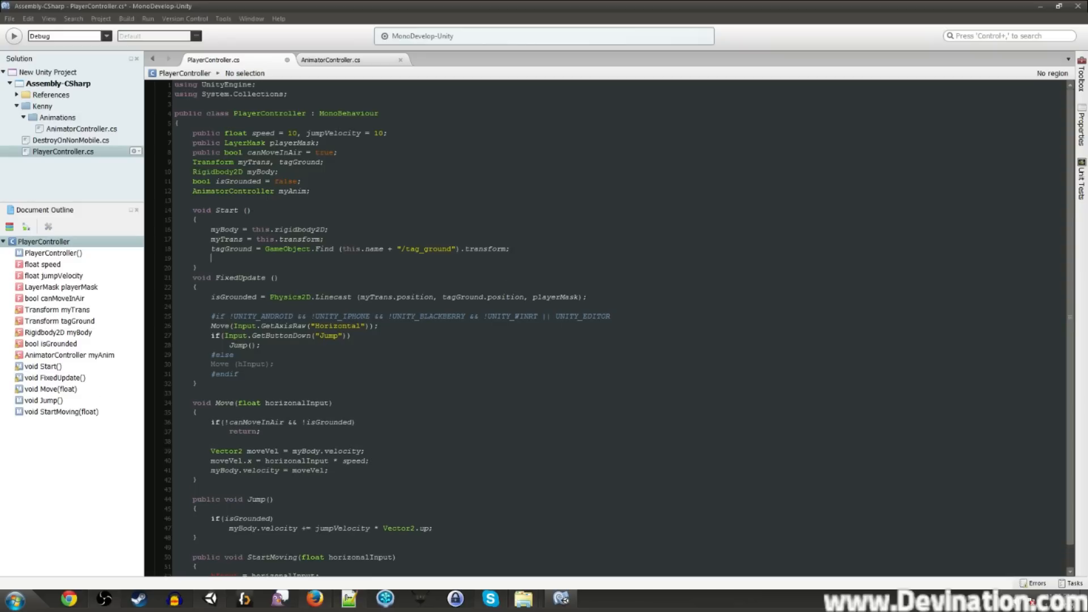
{"action": "type", "text": "myAnim = Animator"}
{"action": "key", "text": "Down"}
{"action": "key", "text": "Return"}
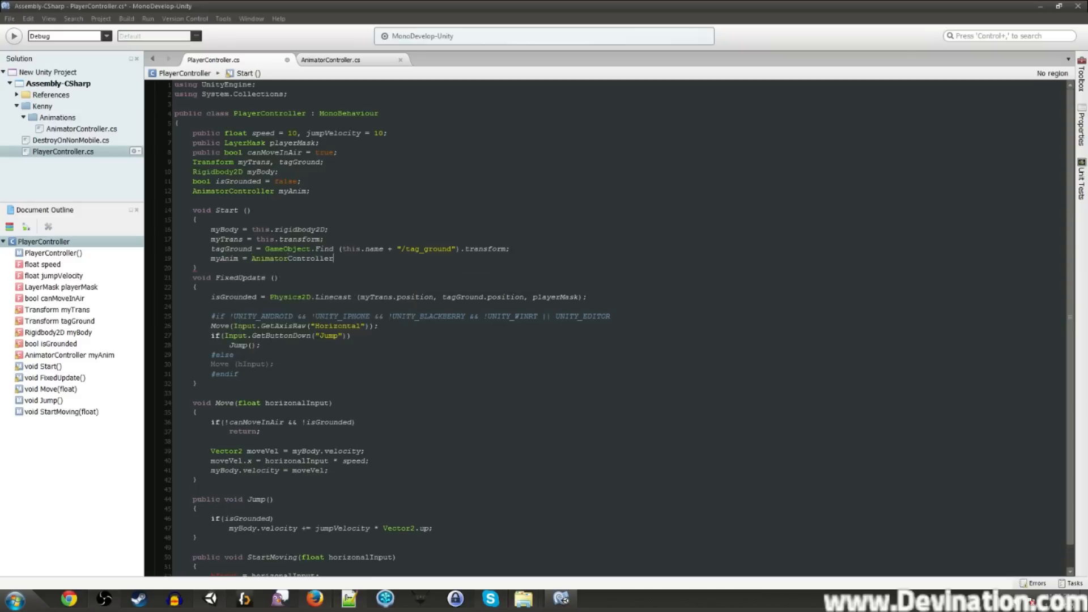
{"action": "type", "text": ".instance;"}
{"action": "key", "text": "ctrl+s"}
- Declare the fields "Transform myTrans;" and "Animator myAnim;" below the instance field in AnimatorController.cs
{"action": "left_click", "coordinate": [353, 60]}
{"action": "left_click", "coordinate": [423, 136]}
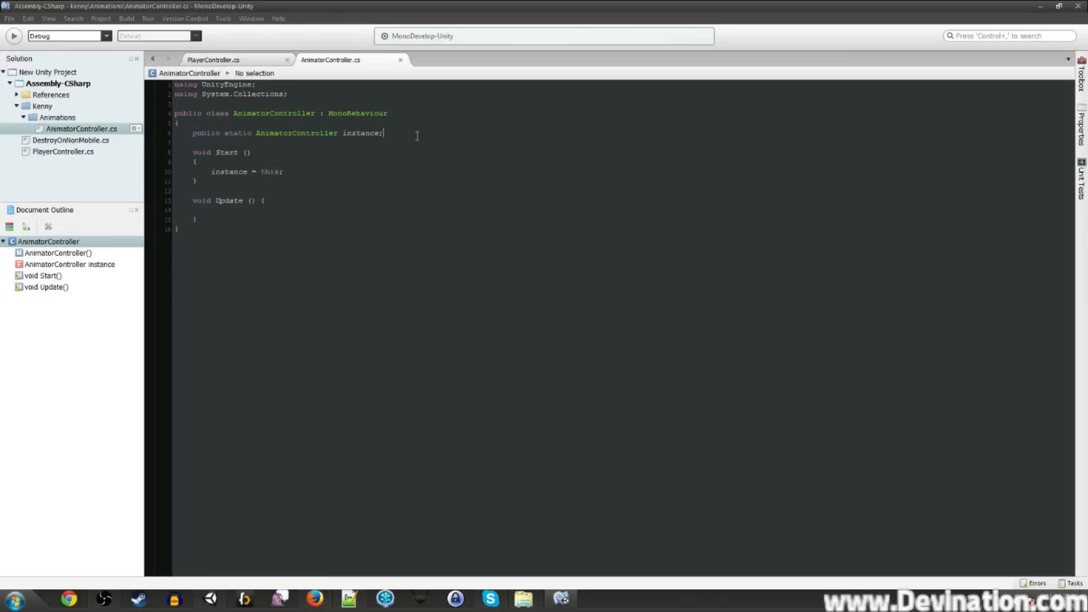
{"action": "key", "text": "Return"}
{"action": "key", "text": "Return"}
{"action": "type", "text": "Tran"}
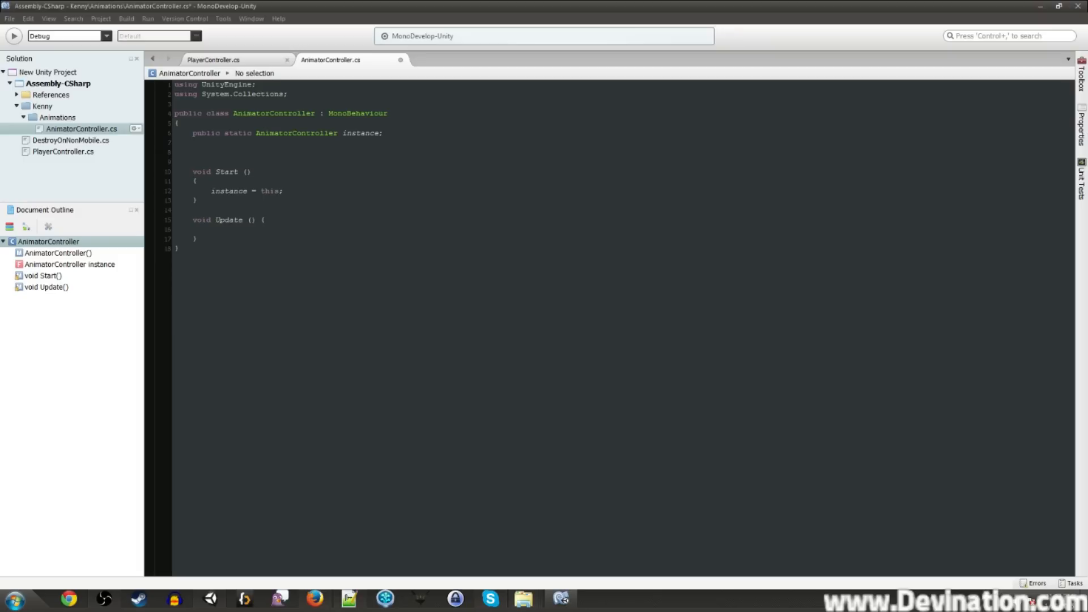
{"action": "key", "text": "Return"}
{"action": "type", "text": "myTrans;"}
{"action": "key", "text": "Return"}
{"action": "type", "text": "An"}
{"action": "key", "text": "Return"}
{"action": "type", "text": "myAniml"}
{"action": "key", "text": "BackSpace"}
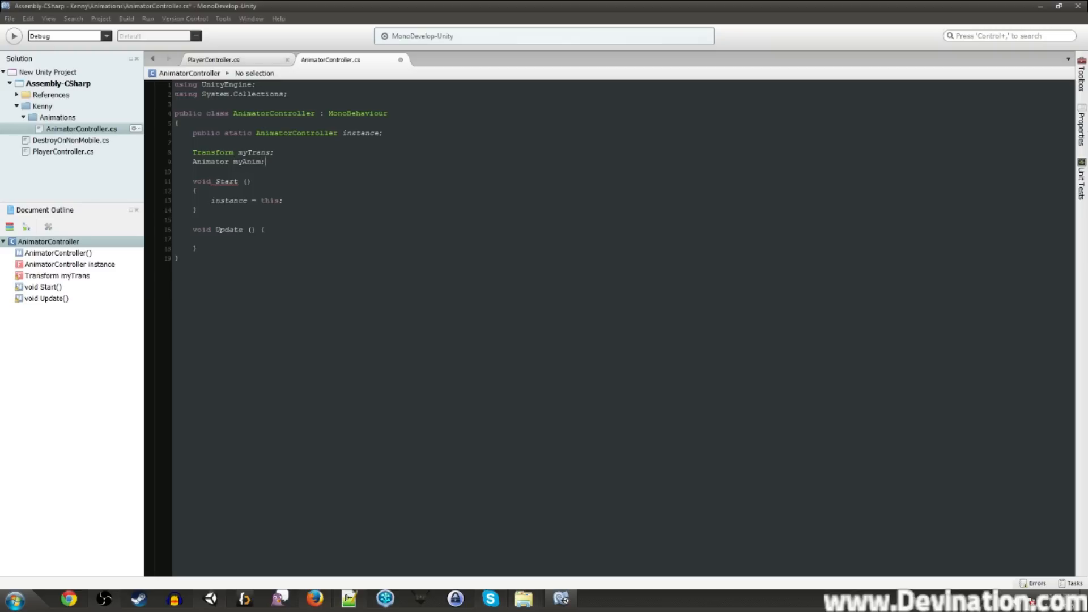
{"action": "type", "text": ";"}
- Add the field "Vector3 artScaleCache;" below myAnim in the AnimatorController class
{"action": "key", "text": "Return"}
{"action": "type", "text": "V"}
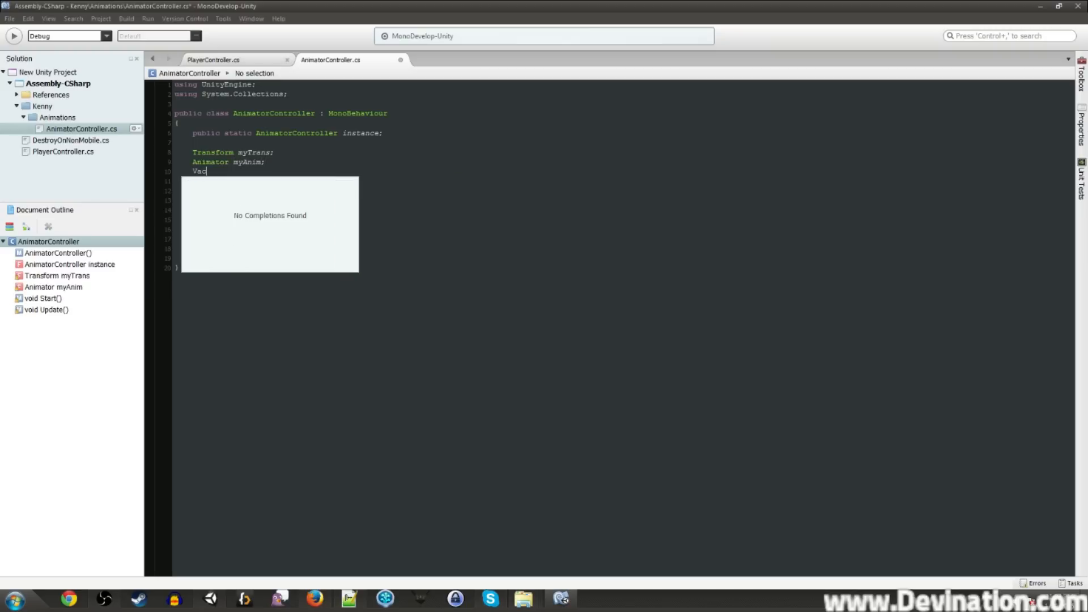
{"action": "type", "text": "ec"}
{"action": "key", "text": "Down"}
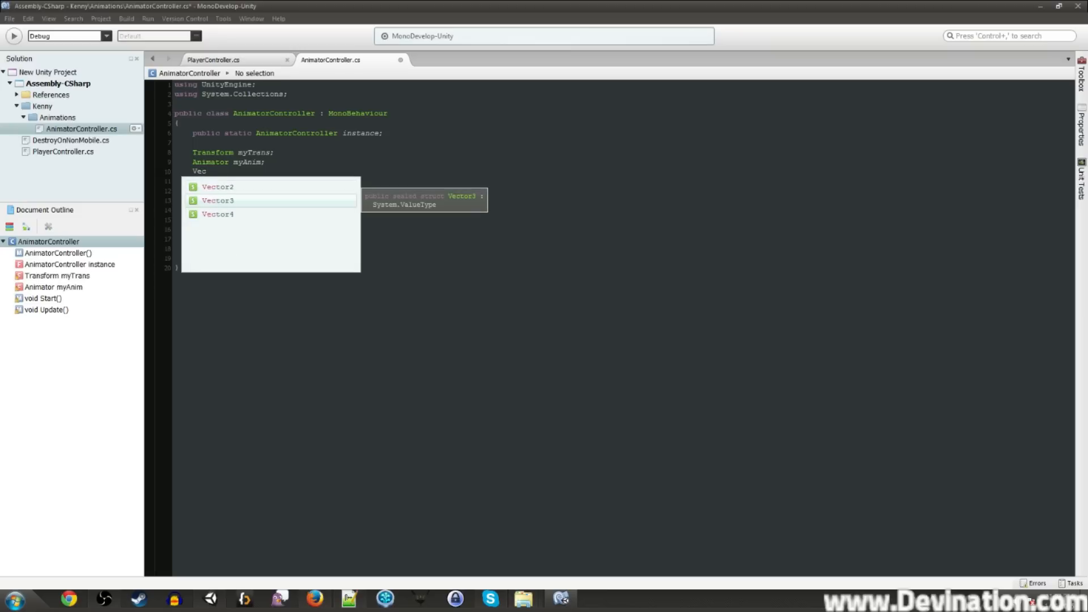
{"action": "key", "text": "Return"}
{"action": "type", "text": "art"}
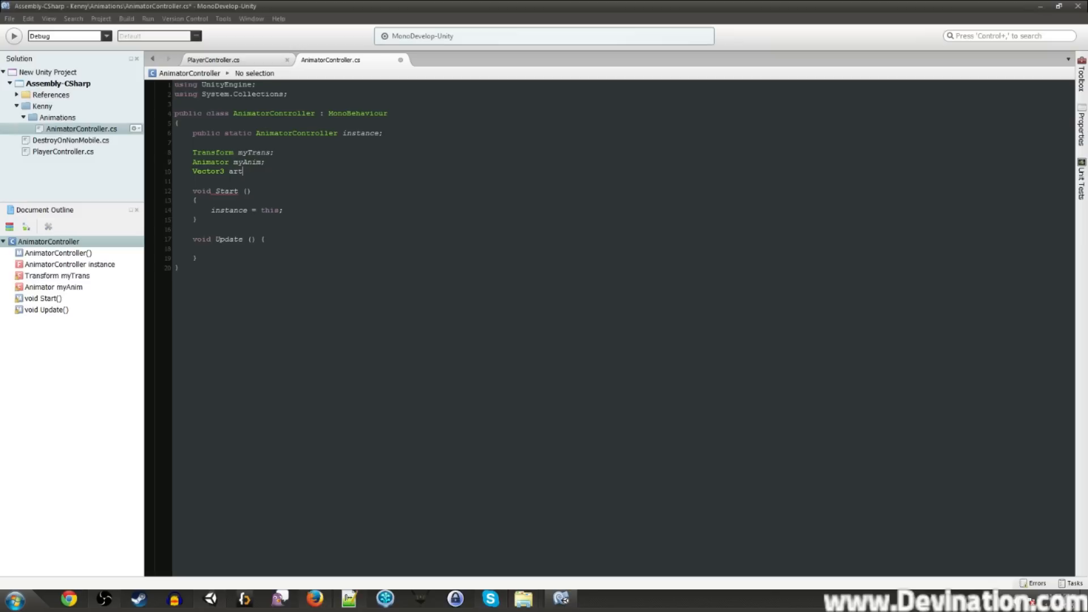
{"action": "type", "text": "ScaleCache;"}
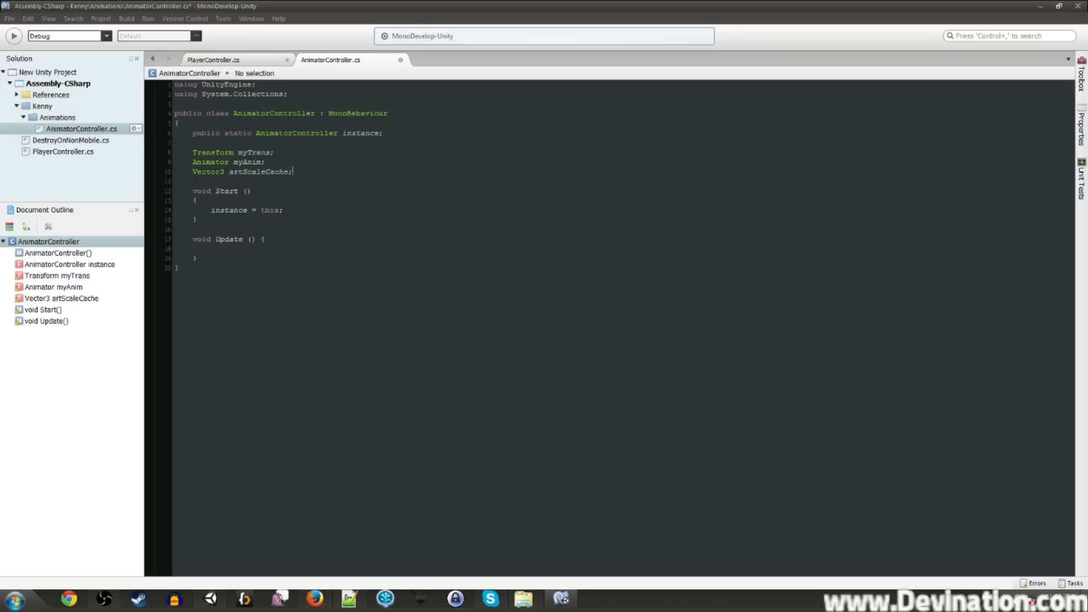
- Switch to Unity and try mirroring the Player's art object by setting its X scale to -1
{"action": "key", "text": "alt+Tab"}
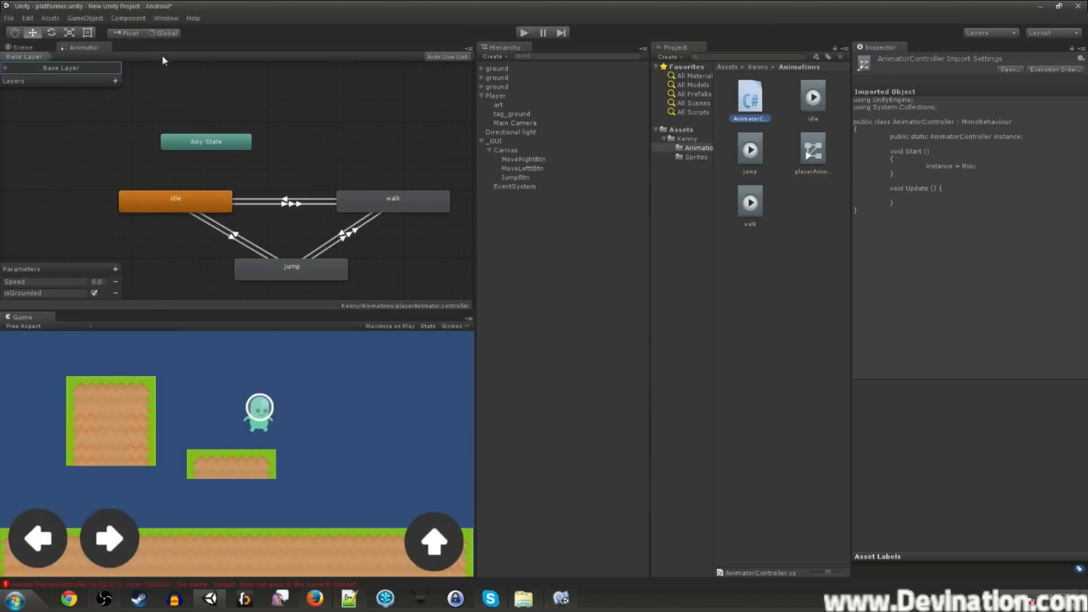
{"action": "left_click", "coordinate": [26, 49]}
{"action": "left_click", "coordinate": [510, 150]}
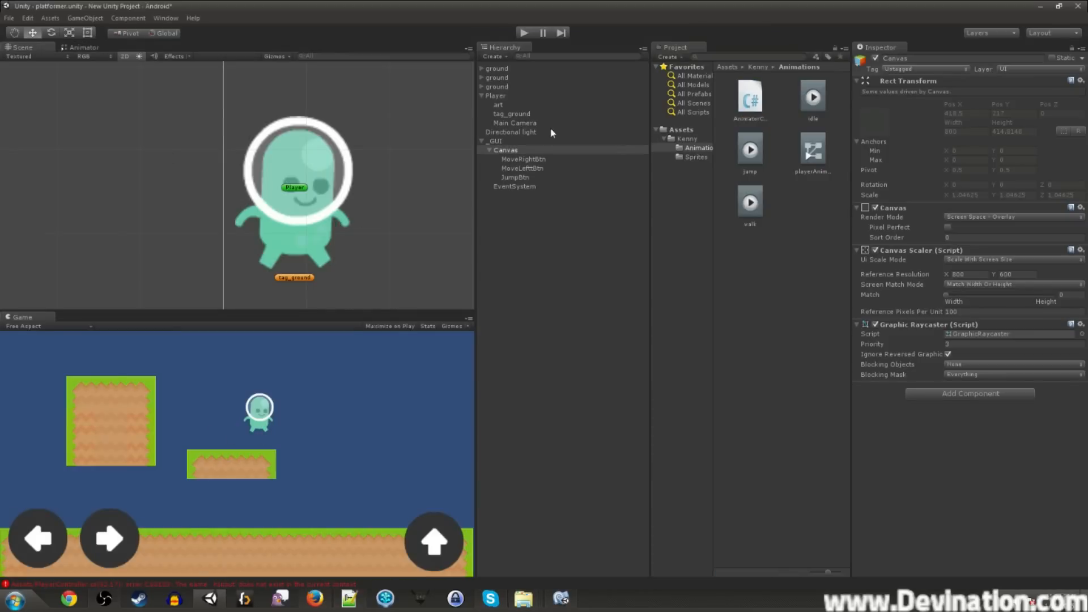
{"action": "left_click", "coordinate": [504, 106]}
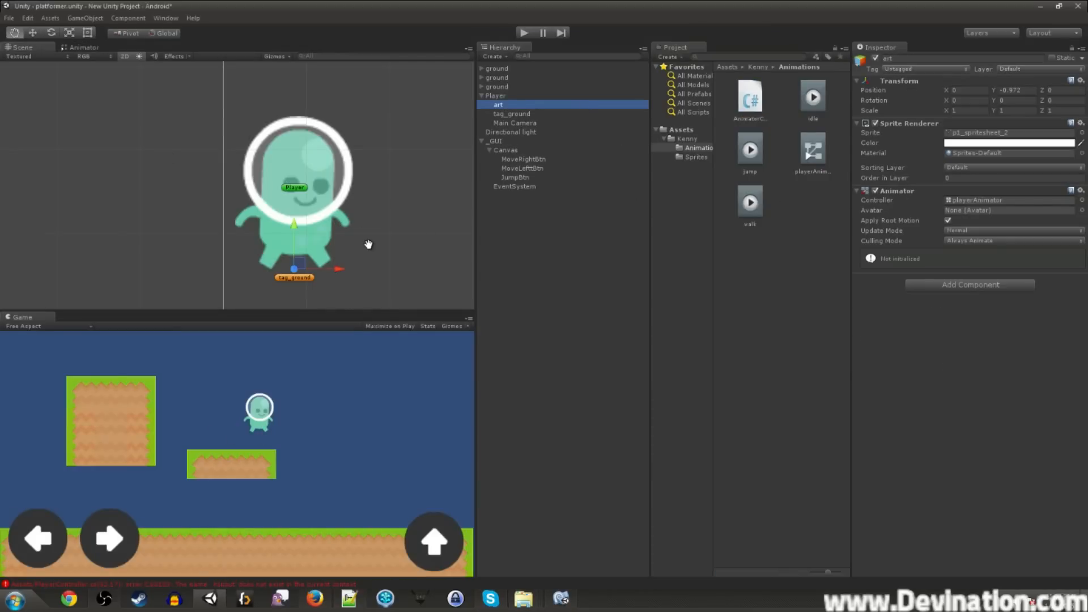
{"action": "middle_click_drag", "start_coordinate": [366, 243], "coordinate": [351, 245]}
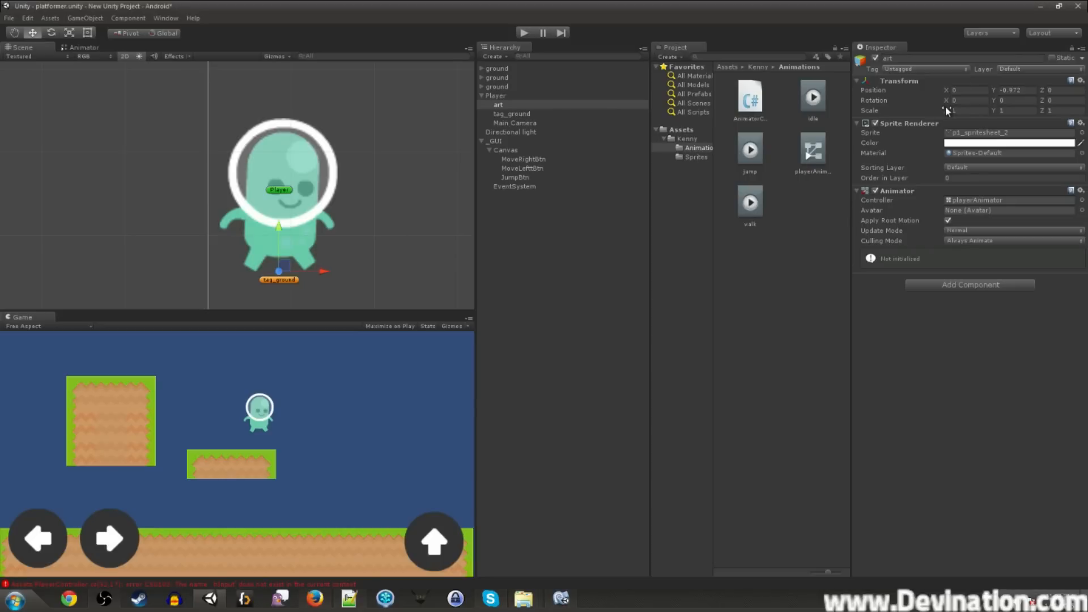
{"action": "left_click", "coordinate": [972, 111]}
{"action": "type", "text": "-1"}
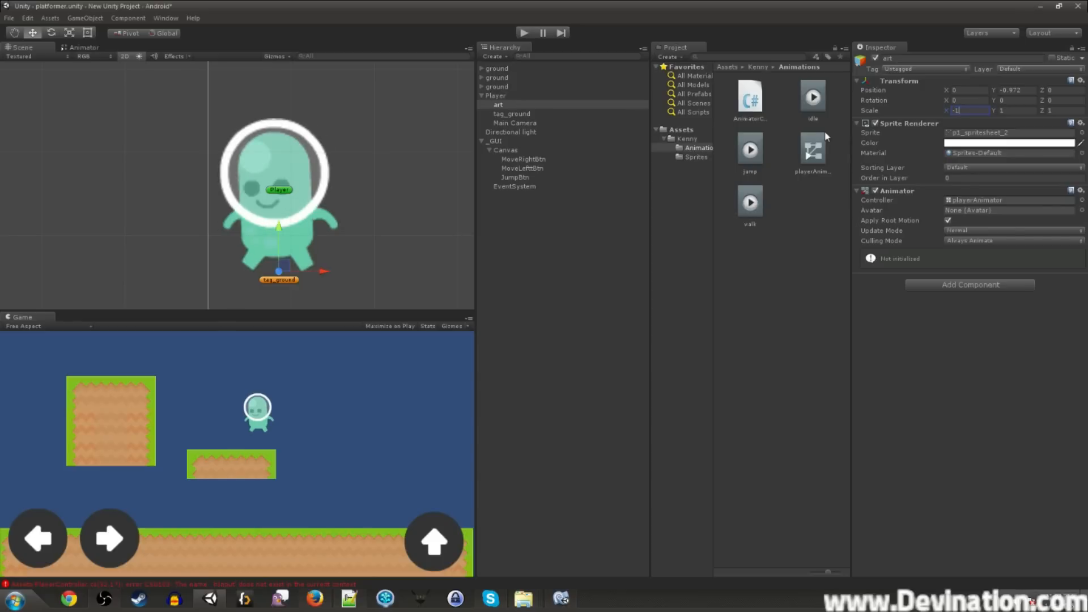
- Back in MonoDevelop, add "myTrans = this.transform;" as the first line of AnimatorController's Start method
{"action": "key", "text": "alt+Tab"}
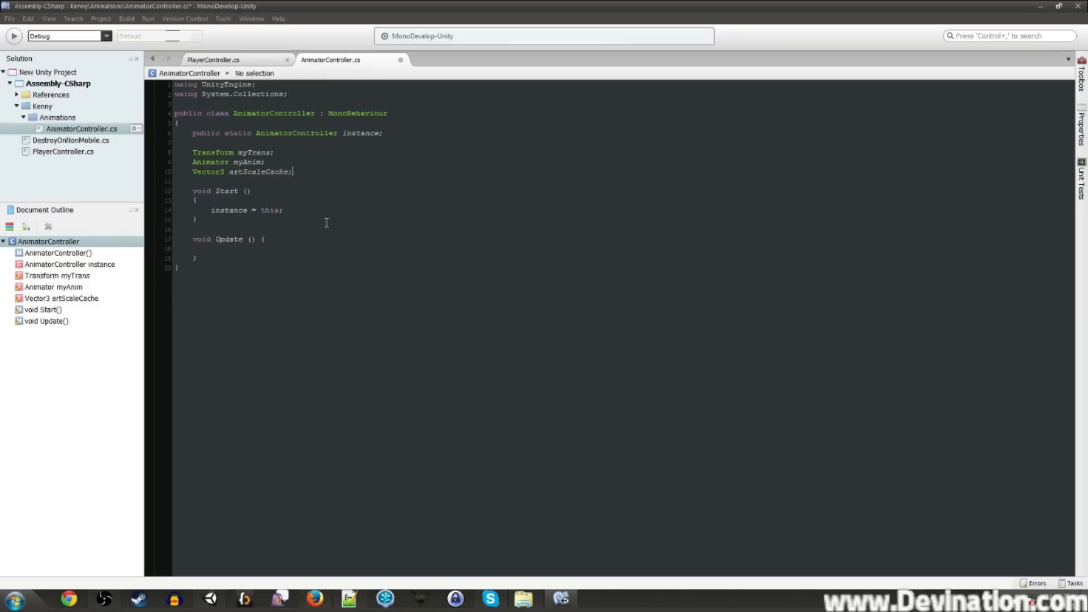
{"action": "key", "text": "Down"}
{"action": "key", "text": "Down"}
{"action": "key", "text": "Down"}
{"action": "key", "text": "Return"}
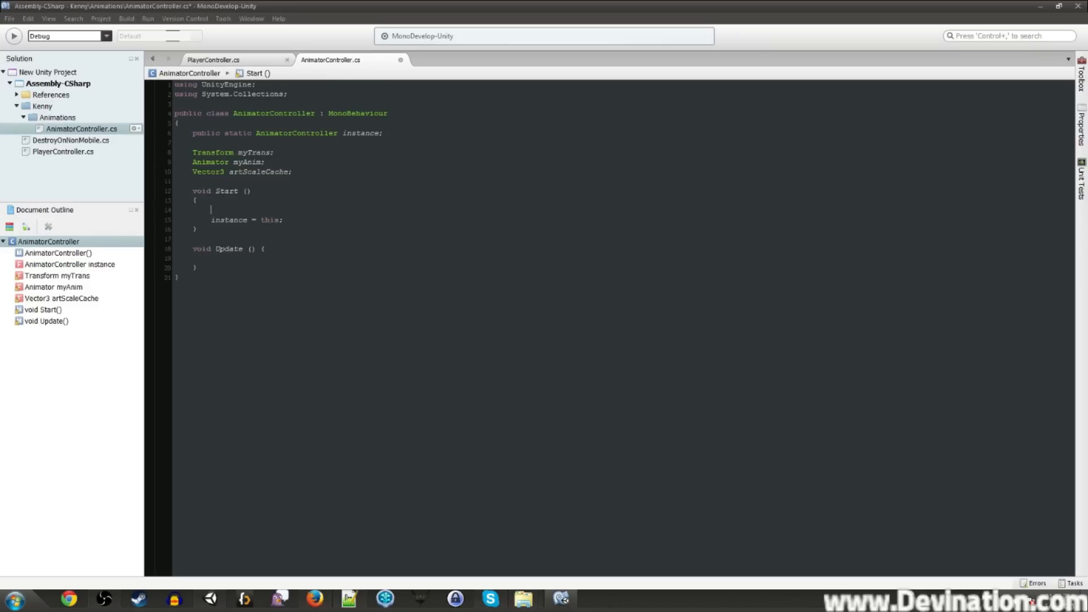
{"action": "type", "text": "my"}
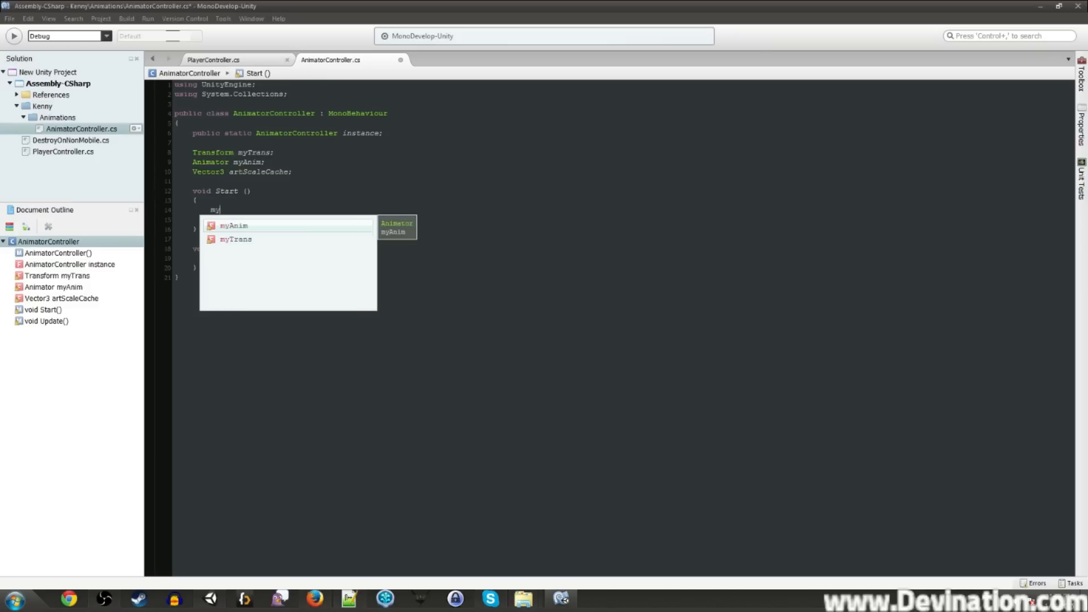
{"action": "type", "text": "Trans = this.transform;"}
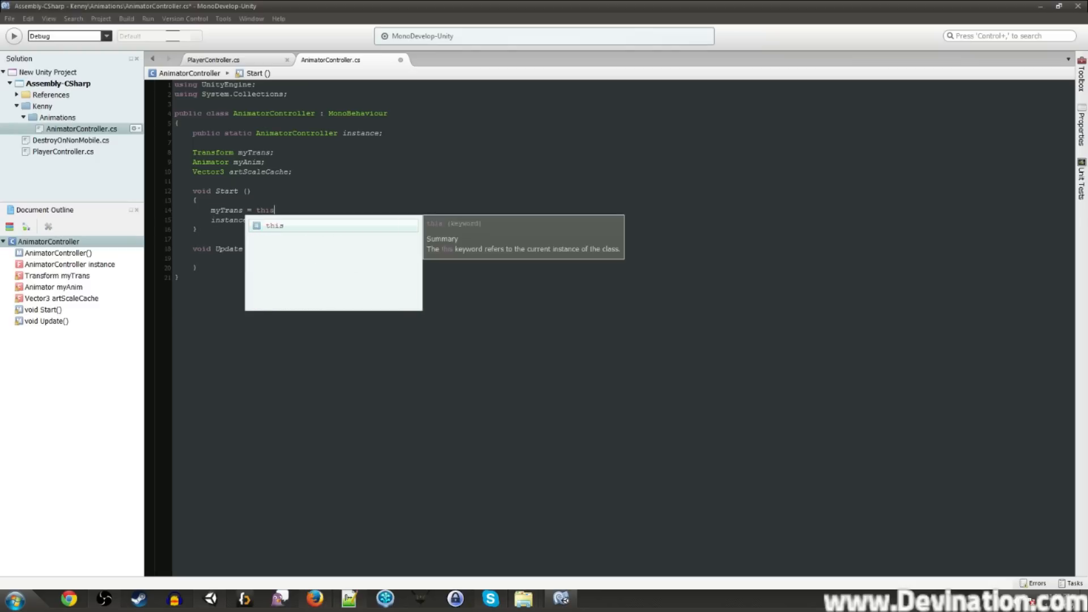
- Add "myAnim = this.gameObject.GetComponent<Animator>();" below the myTrans assignment in the Start method
{"action": "key", "text": "Return"}
{"action": "type", "text": "myAnim ="}
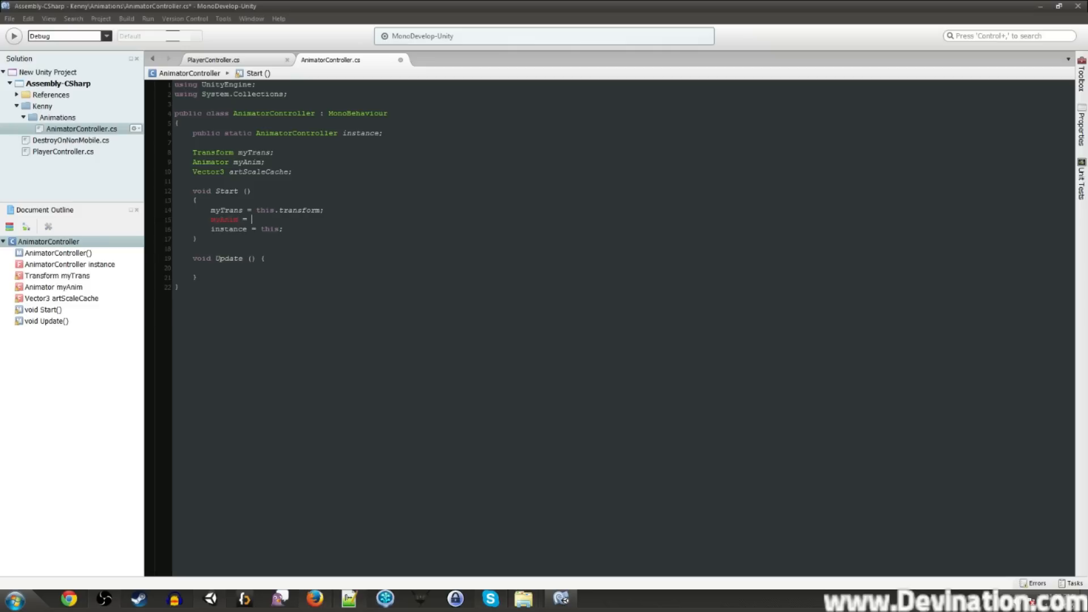
{"action": "type", "text": " this.gameObject.getcom"}
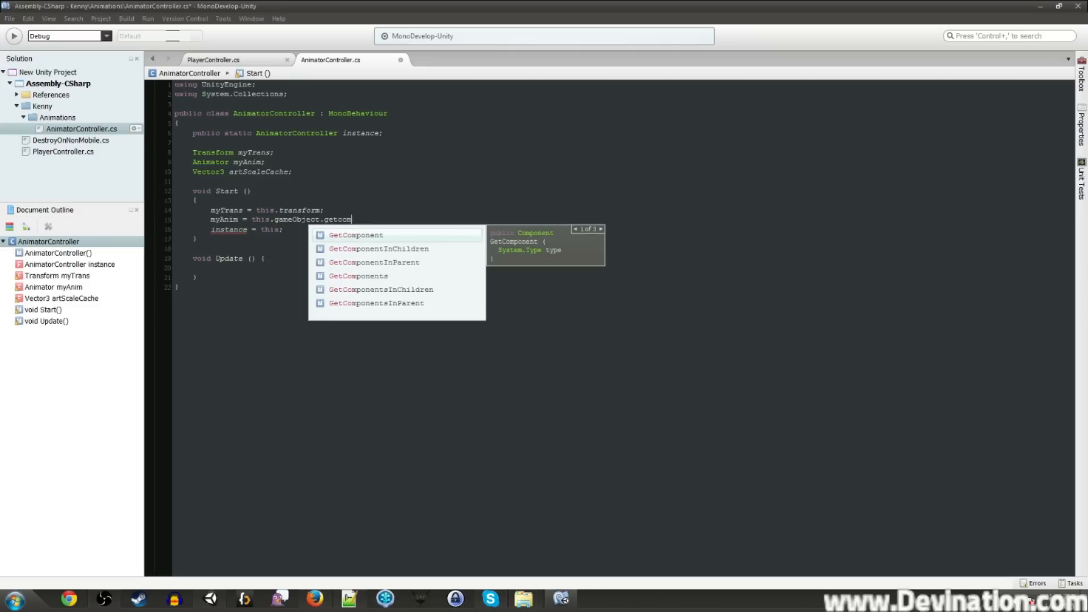
{"action": "key", "text": "Return"}
{"action": "type", "text": "<"}
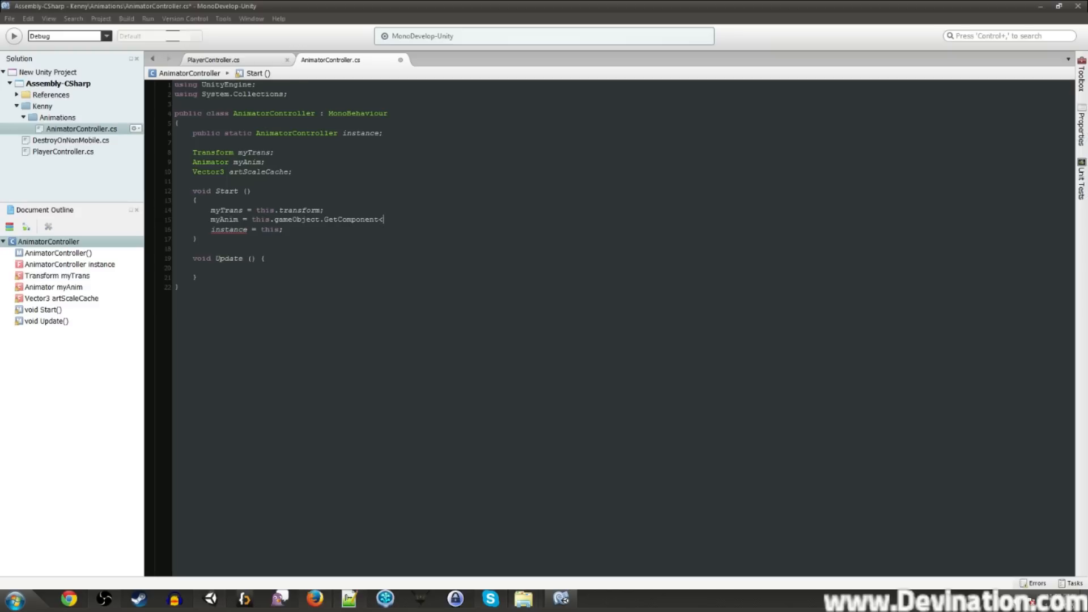
{"action": "type", "text": ">Animator"}
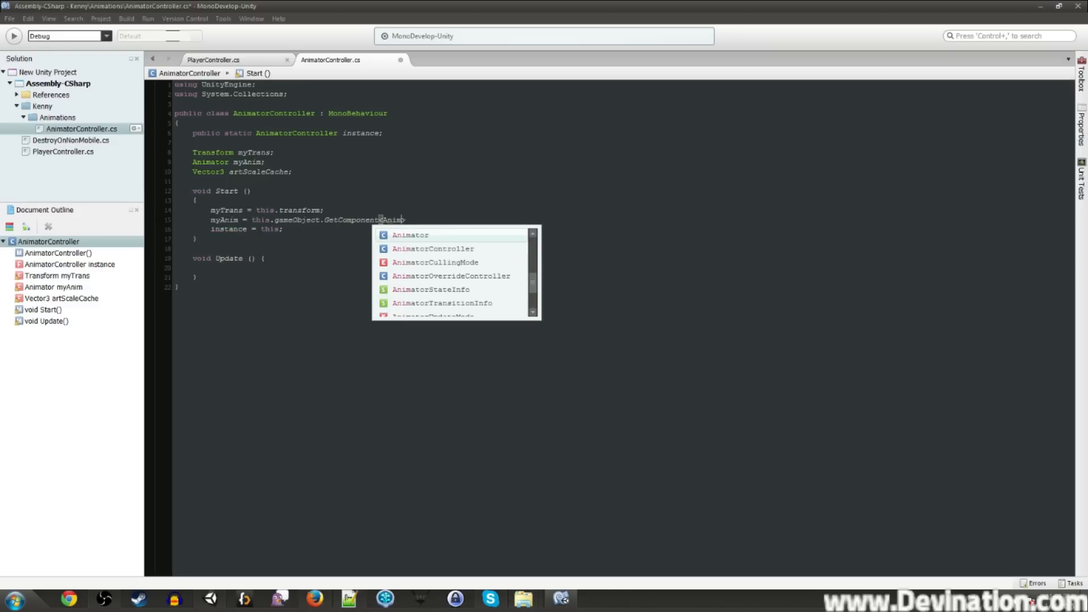
{"action": "key", "text": "Return"}
- Switch to Unity, attach the AnimatorController script to the art object and open the script from its component
{"action": "key", "text": "alt+Tab"}
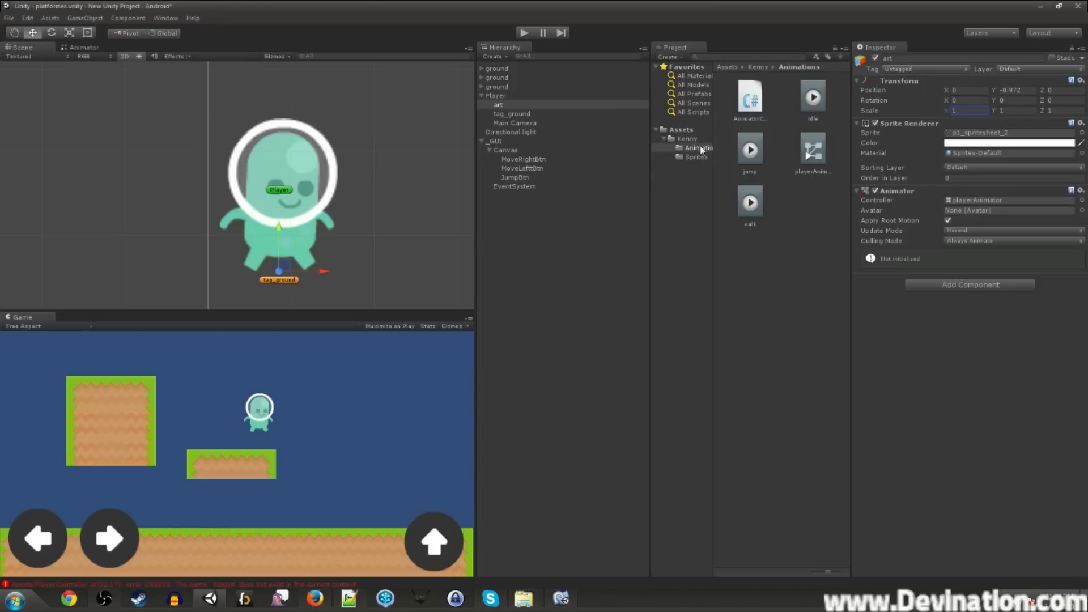
{"action": "left_click_drag", "start_coordinate": [749, 98], "coordinate": [951, 325]}
{"action": "double_click", "coordinate": [973, 289]}
- Compare the script's myAnim reference with the art object's Animator component and the animator graph's parameters in Unity
{"action": "double_click", "coordinate": [224, 219]}
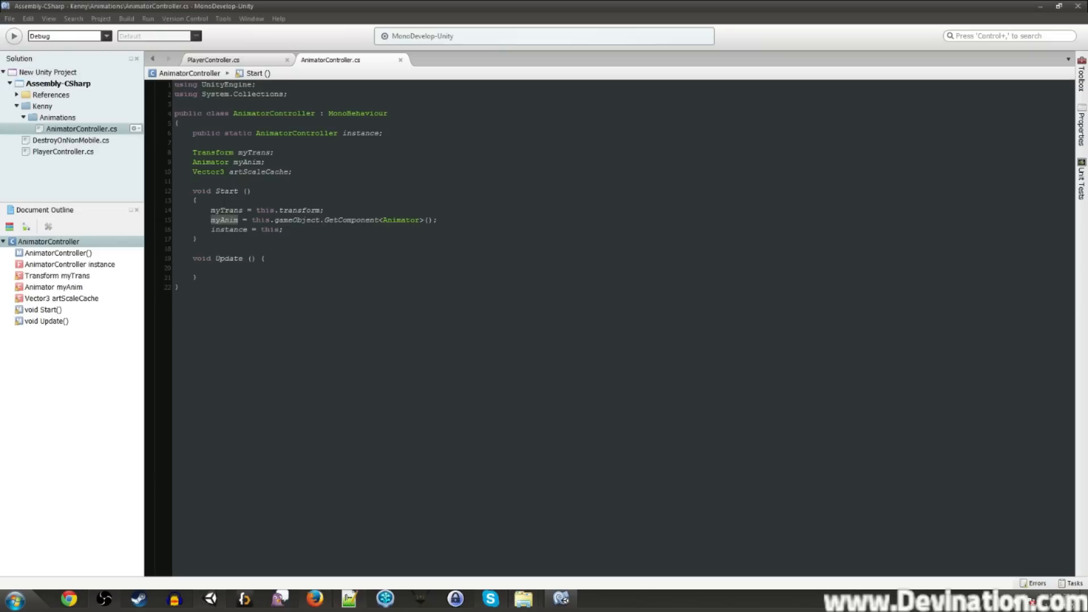
{"action": "left_click", "coordinate": [395, 220]}
{"action": "key", "text": "alt+Tab"}
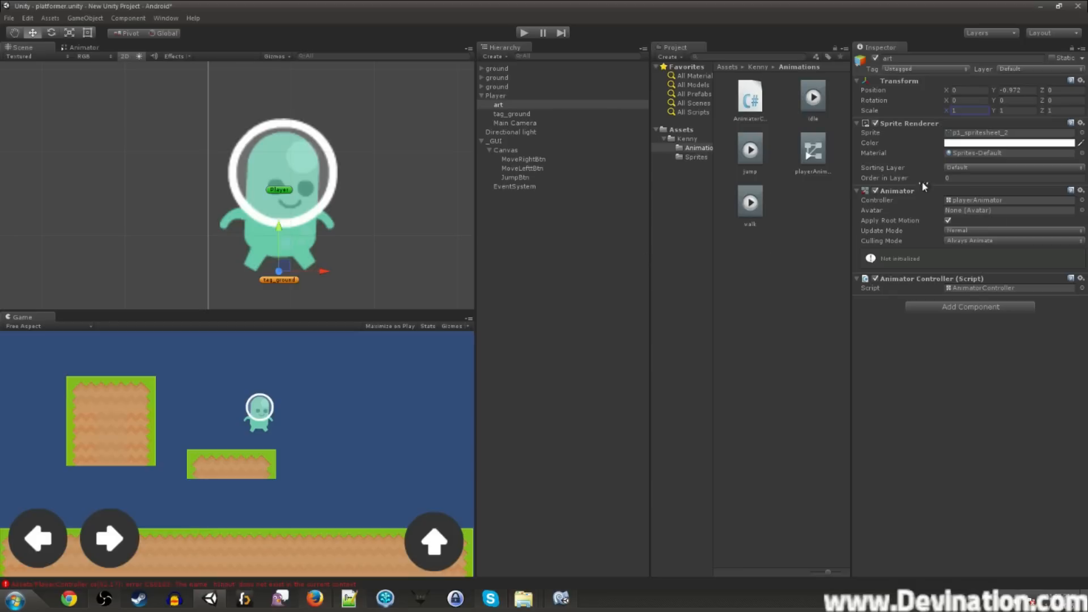
{"action": "left_click", "coordinate": [901, 190]}
{"action": "left_click", "coordinate": [901, 190]}
{"action": "left_click", "coordinate": [84, 47]}
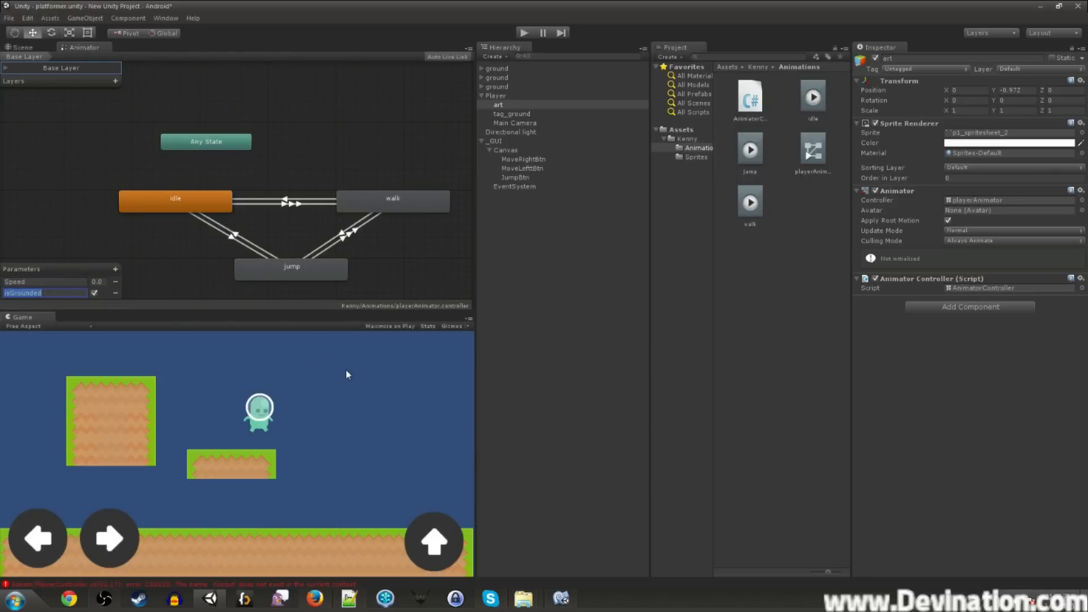
- Switch to MonoDevelop and put the Update method's opening brace of AnimatorController on its own line
{"action": "key", "text": "alt+Tab"}
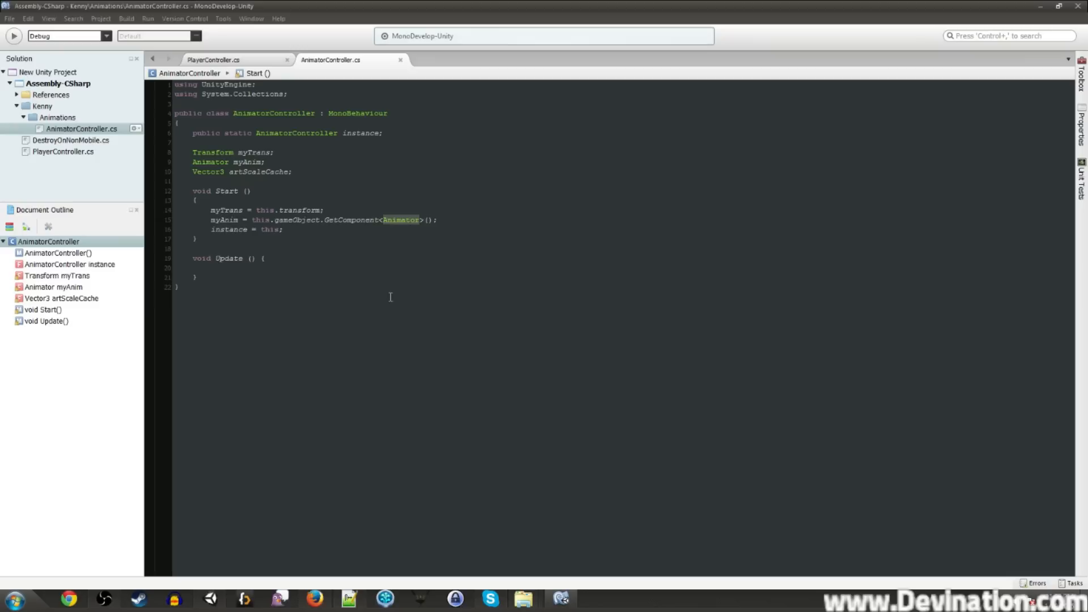
{"action": "left_click", "coordinate": [258, 259]}
{"action": "key", "text": "Return"}
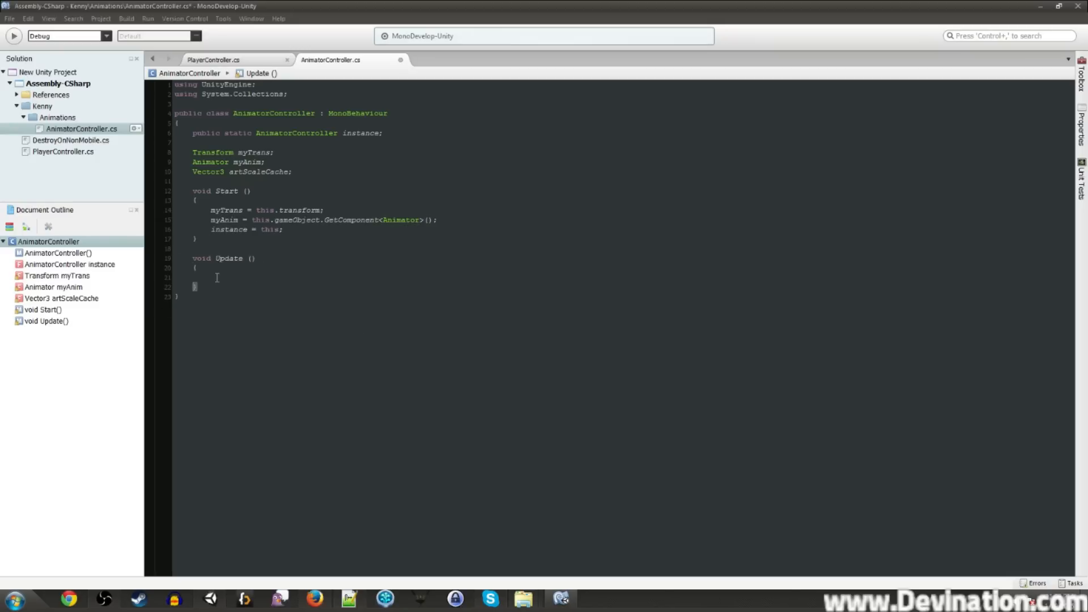
- Add an empty method "public void FlipArt(float currentSpeed)" with braces between the Start and Update methods
{"action": "left_click", "coordinate": [204, 239]}
{"action": "key", "text": "Return"}
{"action": "key", "text": "Return"}
{"action": "type", "text": "void "}
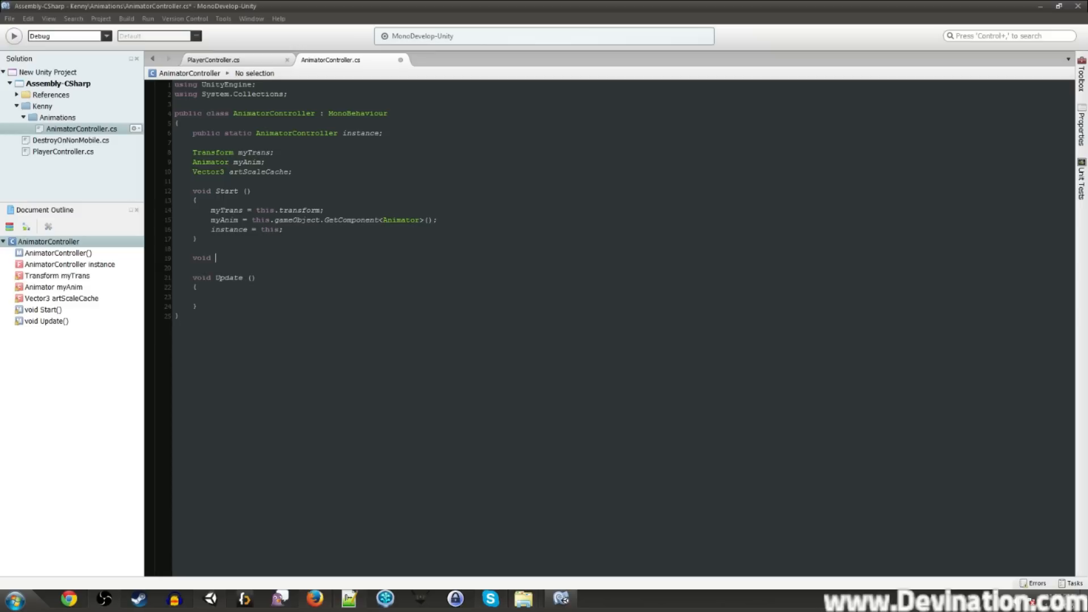
{"action": "type", "text": "bo"}
{"action": "key", "text": "shift+Home"}
{"action": "type", "text": "public "}
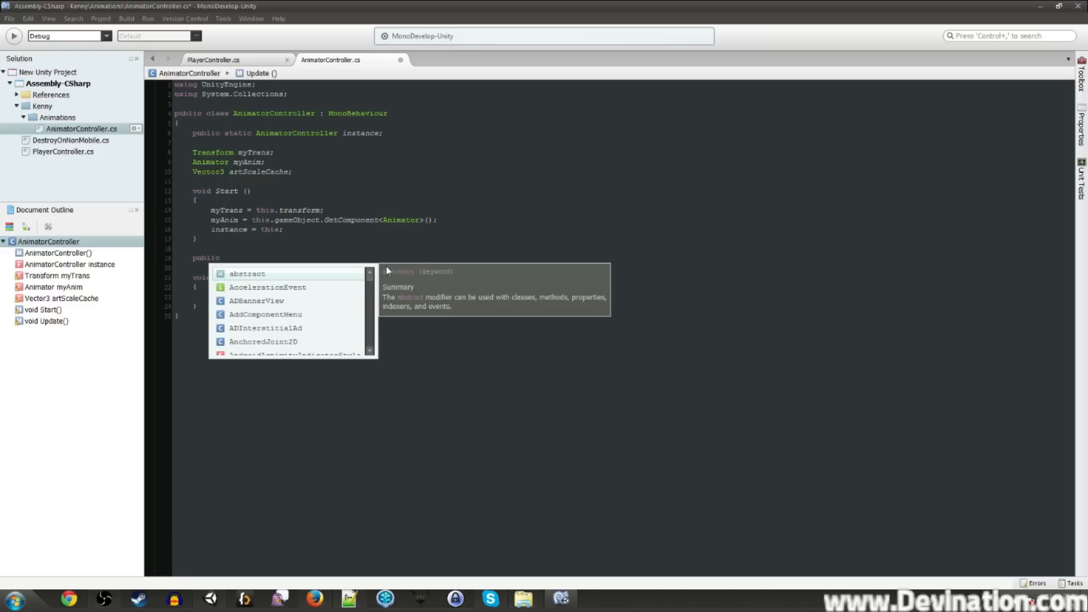
{"action": "type", "text": "void Fli"}
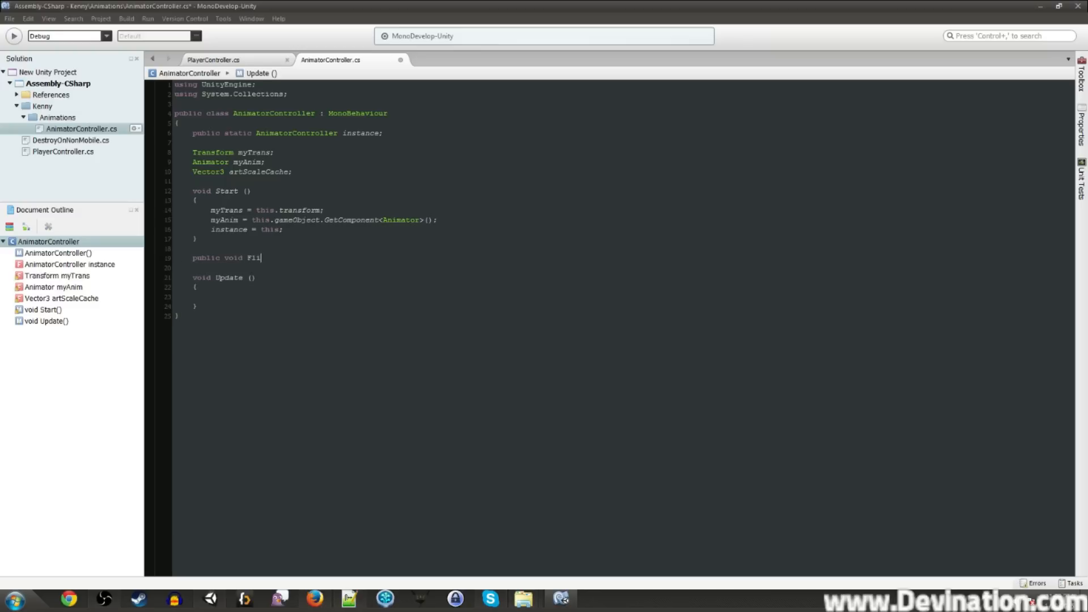
{"action": "type", "text": "pArt(float "}
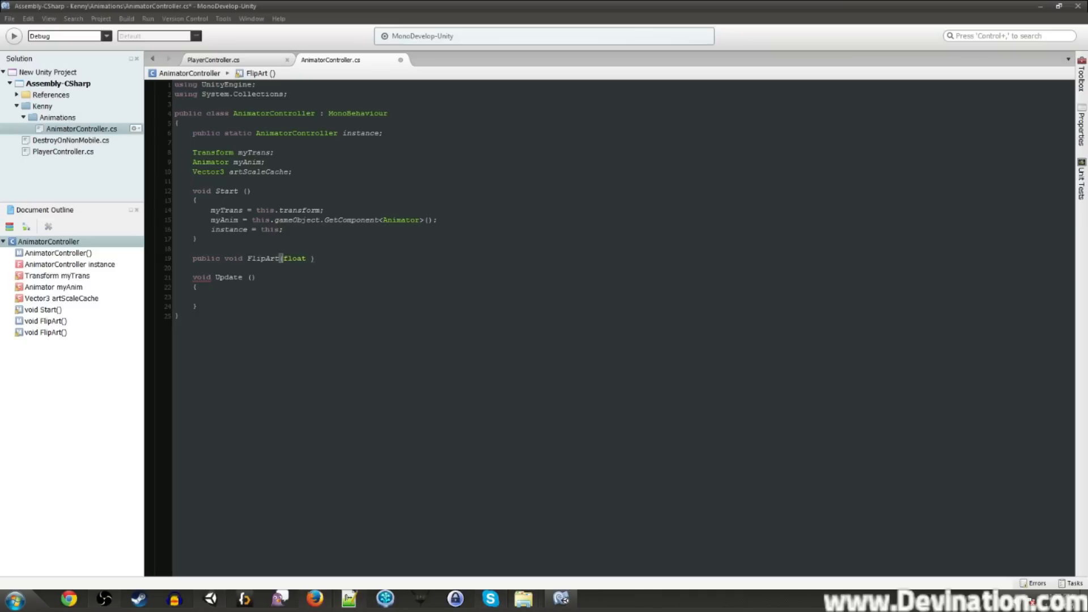
{"action": "type", "text": "currentSpeed"}
{"action": "key", "text": "Return"}
{"action": "type", "text": "{"}
{"action": "key", "text": "Return"}
{"action": "type", "text": "}"}
{"action": "key", "text": "Return"}
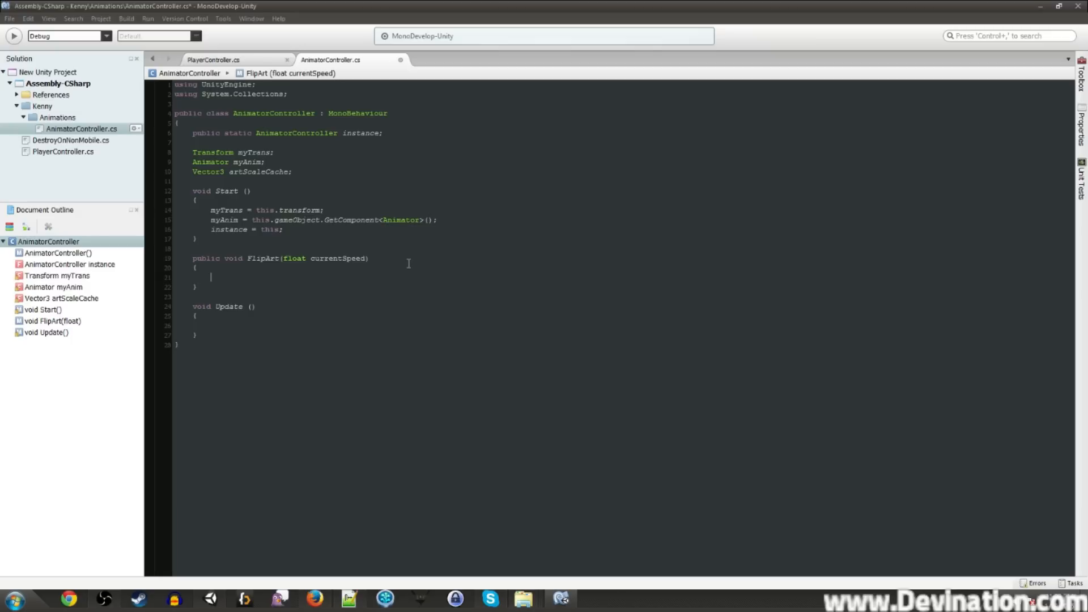
- Begin the FlipArt body with the condition "if(currentSpeed < 0 && artScaleCache)"
{"action": "type", "text": "if"}
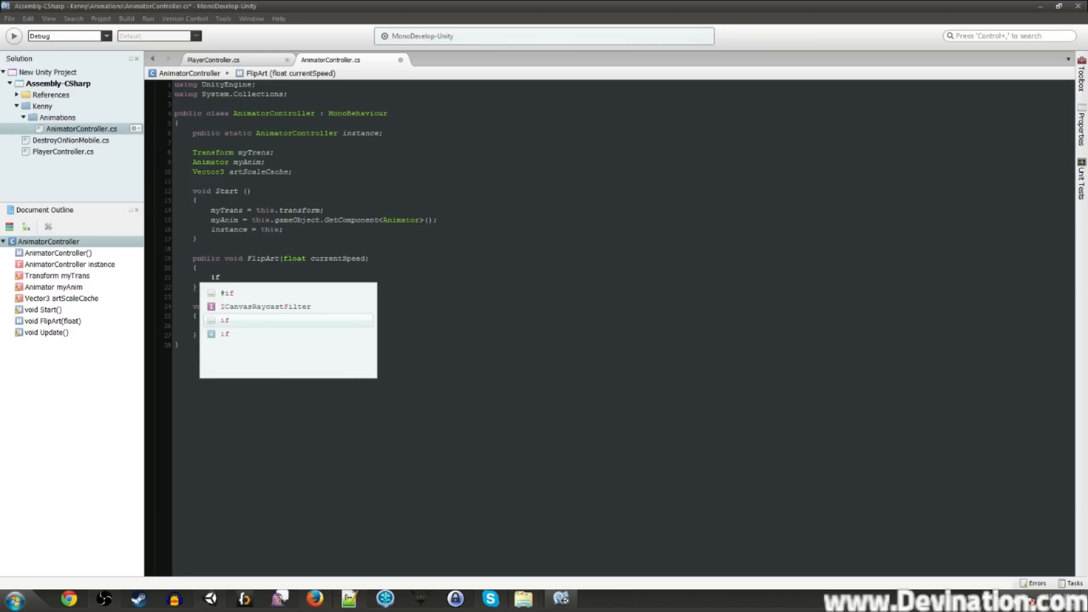
{"action": "type", "text": "()"}
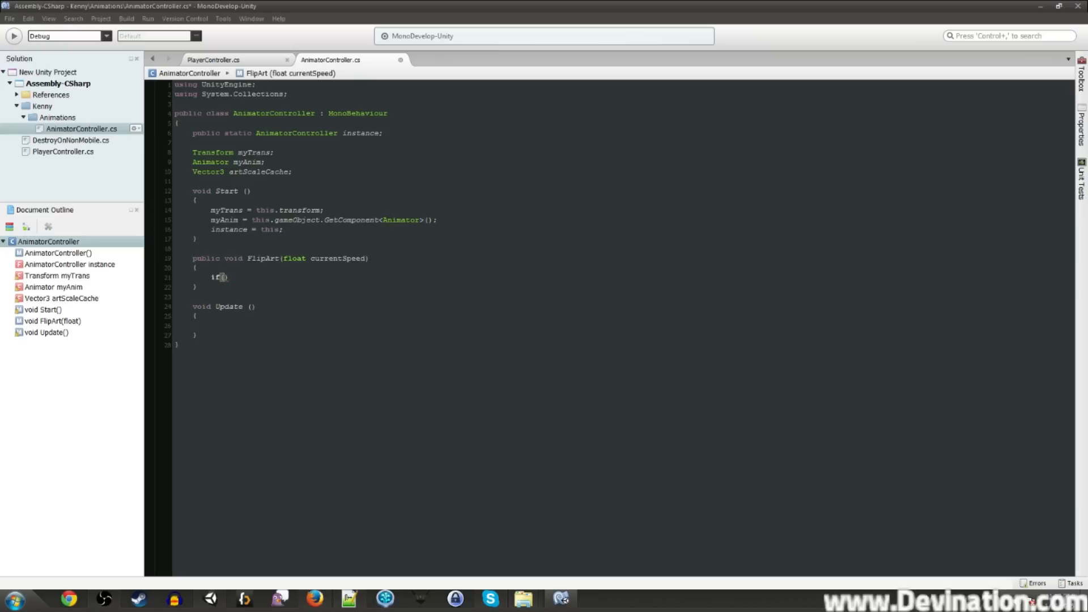
{"action": "double_click", "coordinate": [334, 260]}
{"action": "key", "text": "ctrl+c"}
{"action": "left_click", "coordinate": [228, 278]}
{"action": "key", "text": "ctrl+v"}
{"action": "type", "text": "< 0 && artScaleCache"}
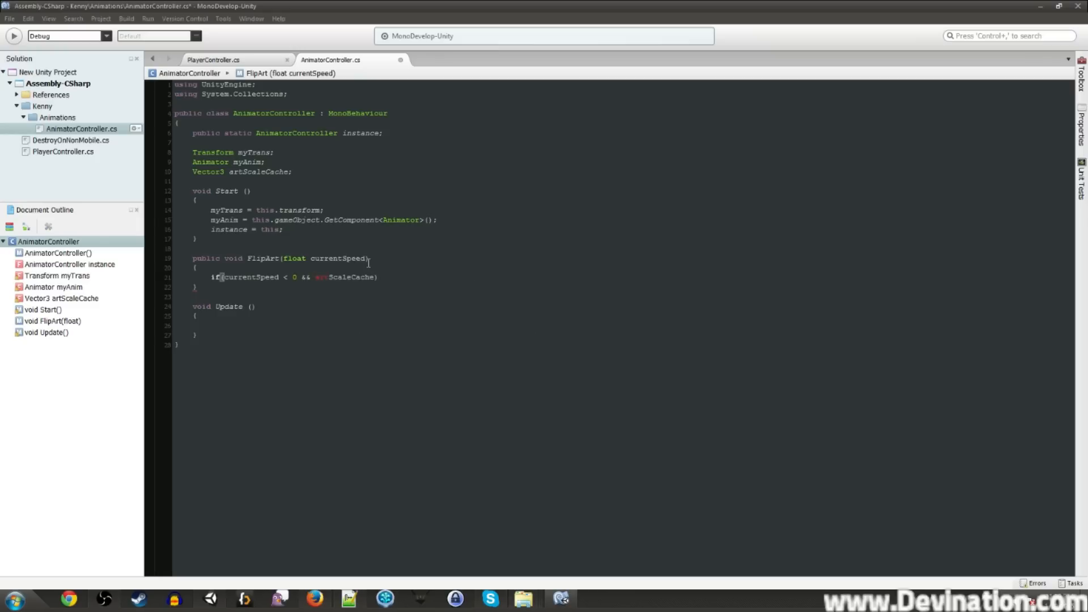
- Add "artScaleCache = myTrans.localScale;" after a blank line at the end of the Start method and save the script
{"action": "left_click", "coordinate": [293, 231]}
{"action": "key", "text": "Return"}
{"action": "key", "text": "Return"}
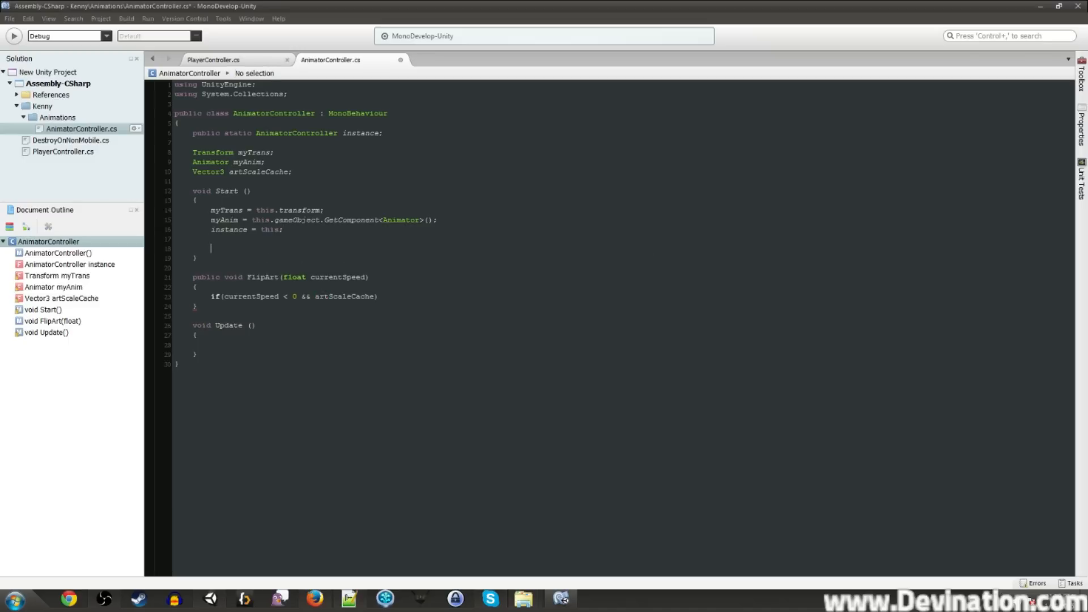
{"action": "type", "text": "artScaleCache"}
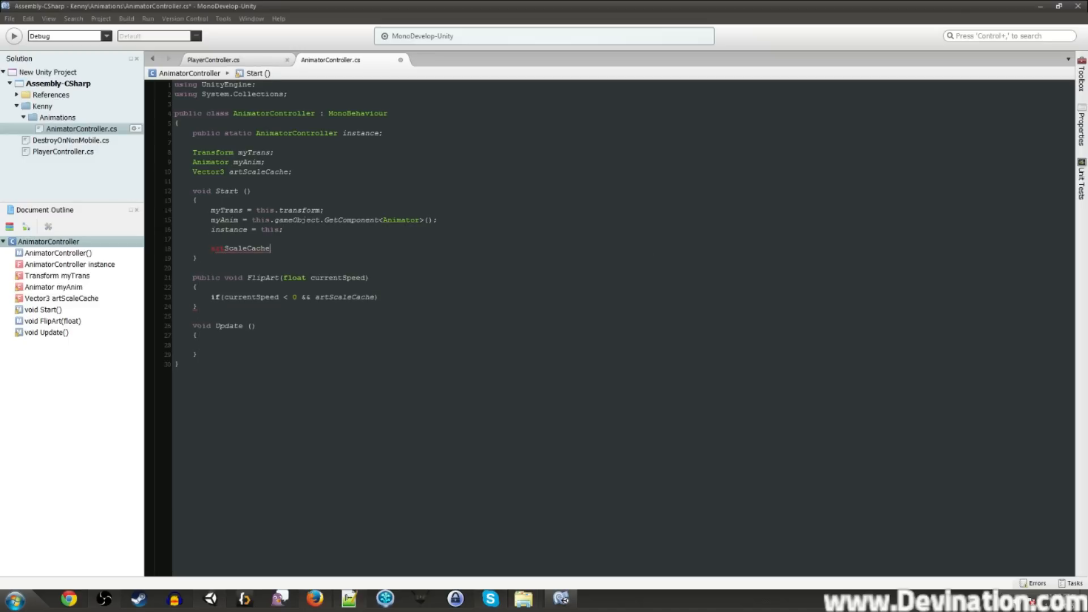
{"action": "type", "text": " = myTrans.loca"}
{"action": "key", "text": "Return"}
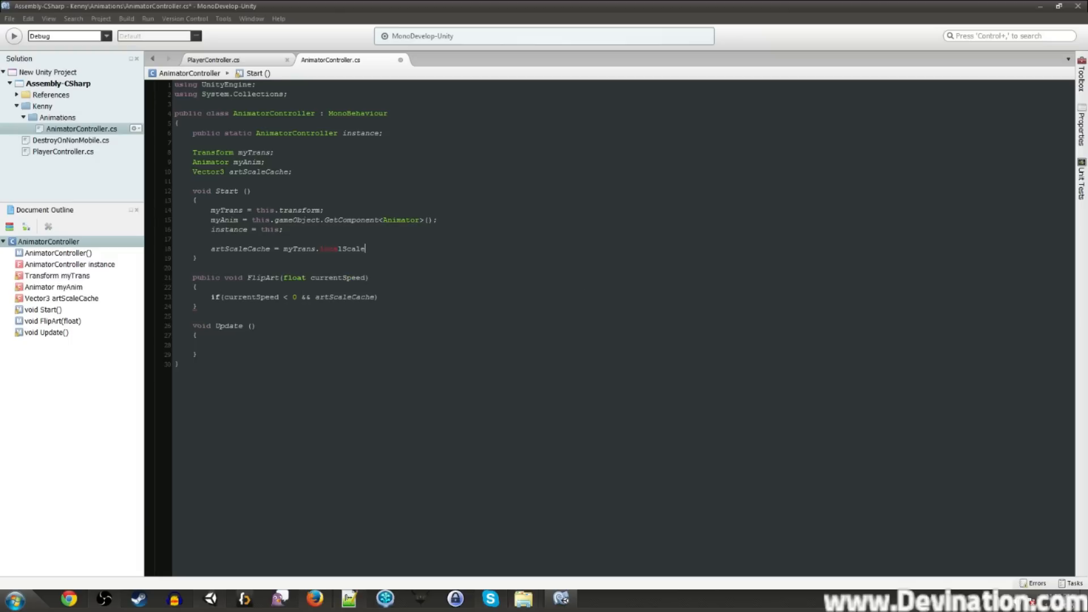
{"action": "type", "text": ";"}
{"action": "key", "text": "ctrl+s"}
{"action": "double_click", "coordinate": [225, 249]}
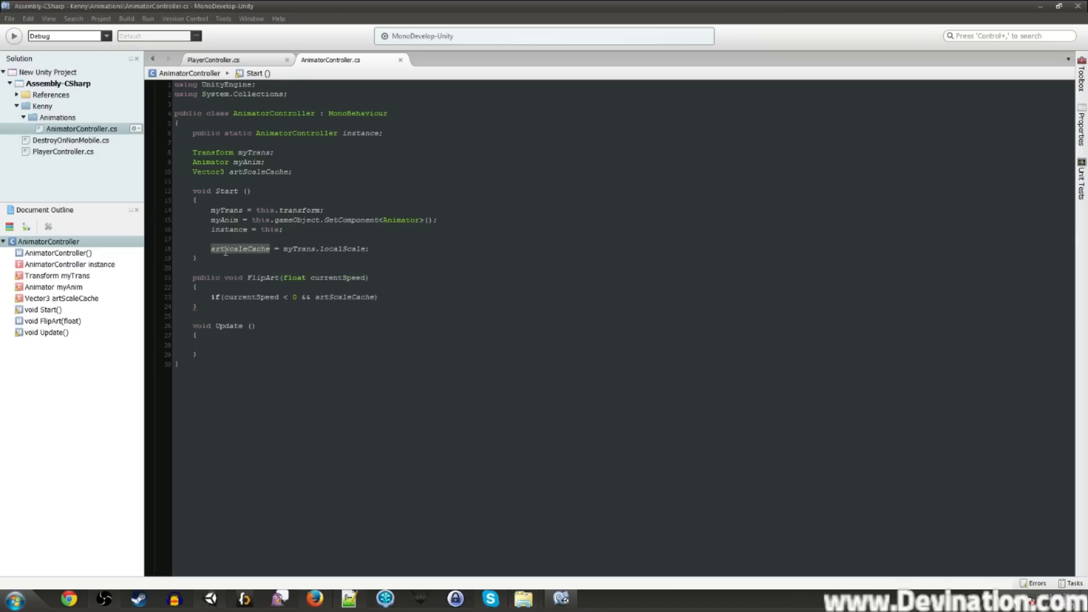
- Complete the FlipArt condition so that it checks artScaleCache.x == 1
{"action": "left_click", "coordinate": [404, 302]}
{"action": "type", "text": ")"}
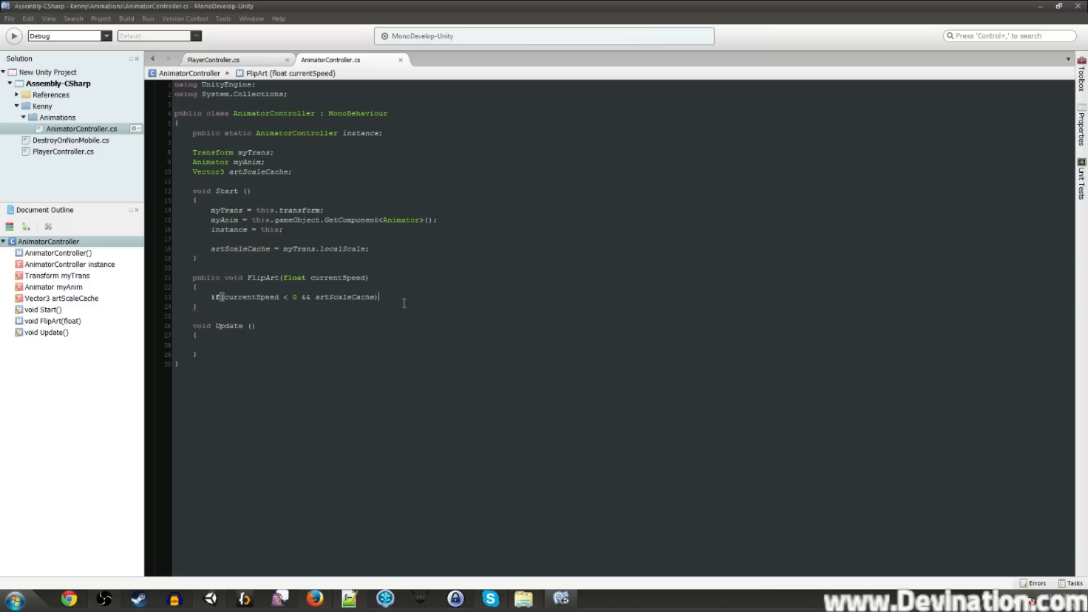
{"action": "type", "text": ".x"}
{"action": "mouse_move", "coordinate": [379, 297]}
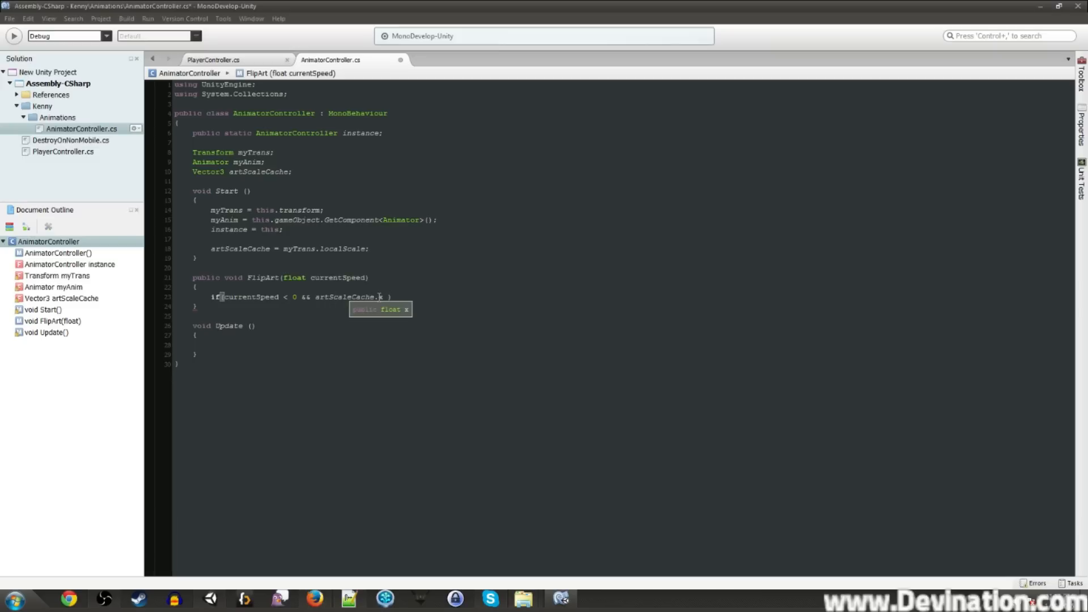
{"action": "type", "text": "==1"}
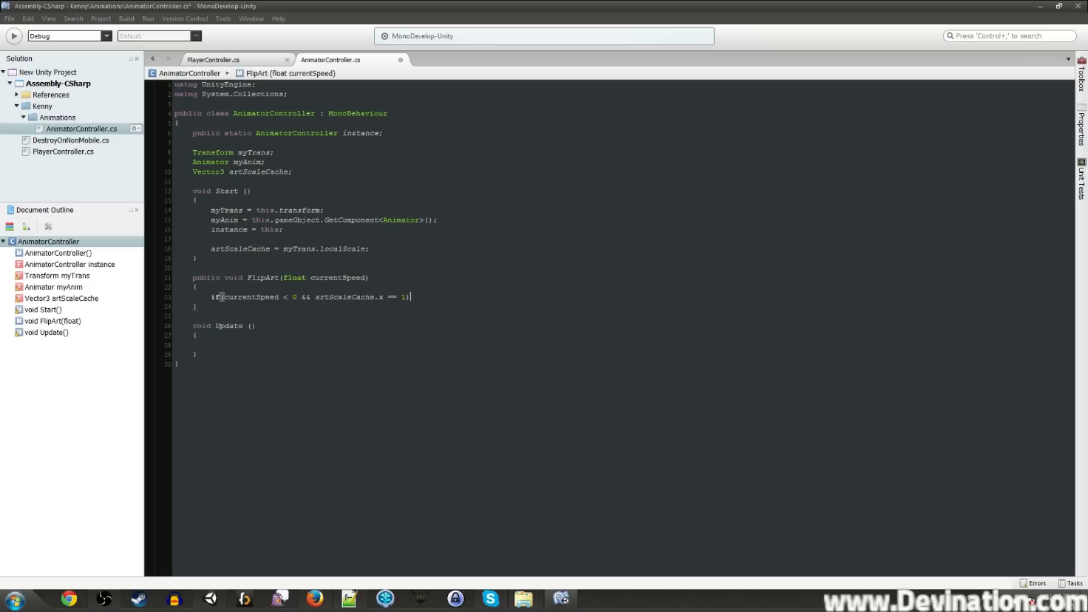
- Append "||" to the if condition, open an inner parenthesis around the first comparison and paste a copy of that comparison on a new line
{"action": "type", "text": "||"}
{"action": "left_click", "coordinate": [223, 296]}
{"action": "type", "text": "()"}
{"action": "scroll", "coordinate": [432, 338], "scroll_direction": "up", "scroll_amount": 4, "text": "ctrl"}
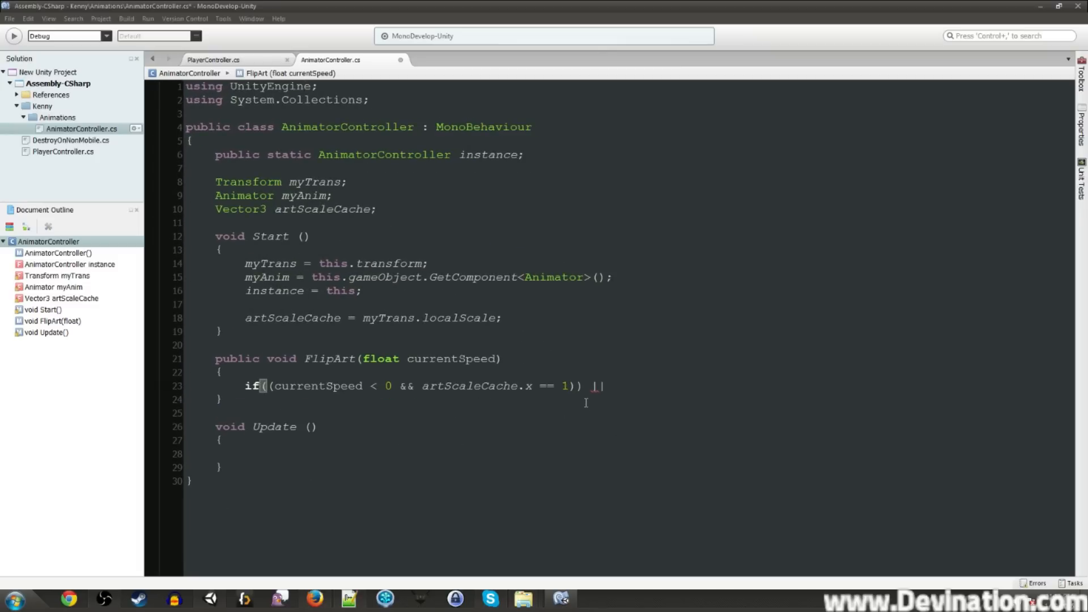
{"action": "double_click", "coordinate": [269, 386]}
{"action": "key", "text": "ctrl+c"}
{"action": "key", "text": "ctrl+v"}
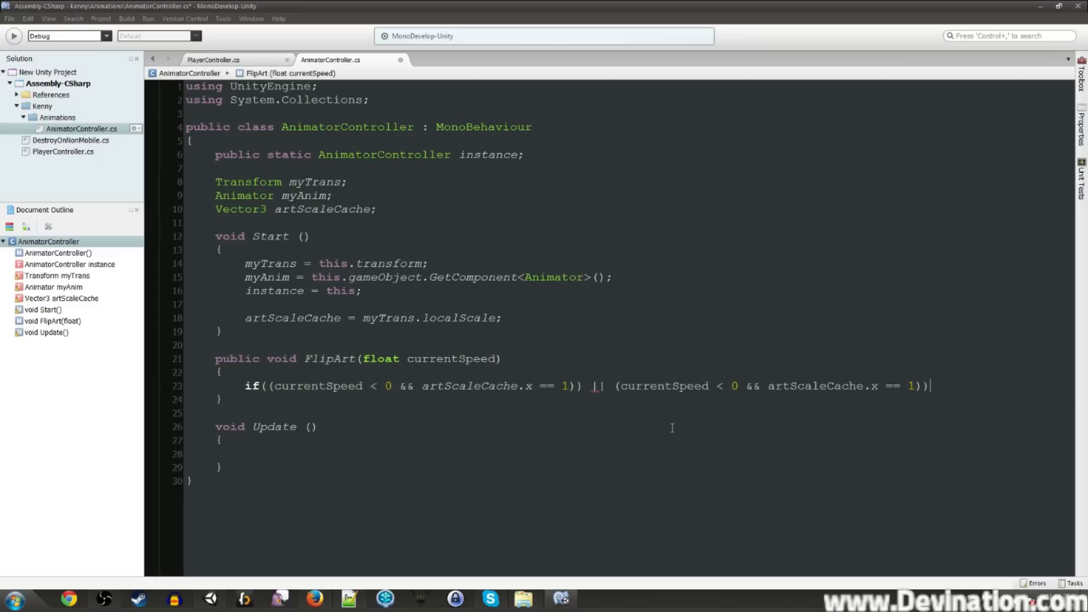
{"action": "left_click", "coordinate": [616, 386]}
{"action": "key", "text": "Return"}
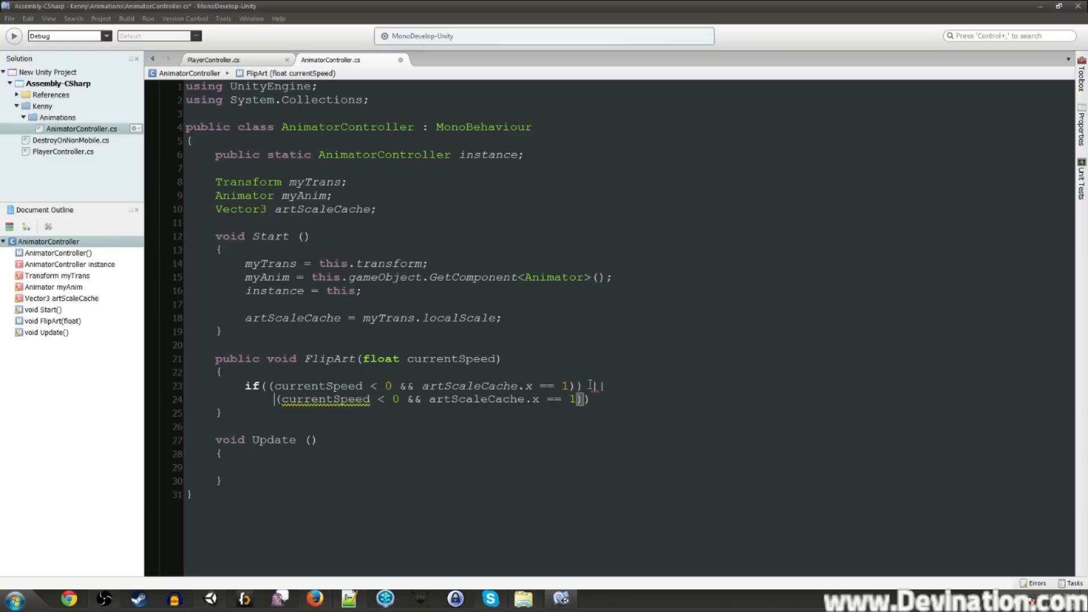
- Change the second comparison to "currentSpeed > 0 && artScaleCache.x == -1" and remove the extra closing parenthesis before "||"
{"action": "left_click", "coordinate": [378, 399]}
{"action": "key", "text": "shift+Right"}
{"action": "type", "text": ">"}
{"action": "left_click", "coordinate": [570, 399]}
{"action": "type", "text": "-"}
{"action": "left_click", "coordinate": [609, 400]}
{"action": "key", "text": "Return"}
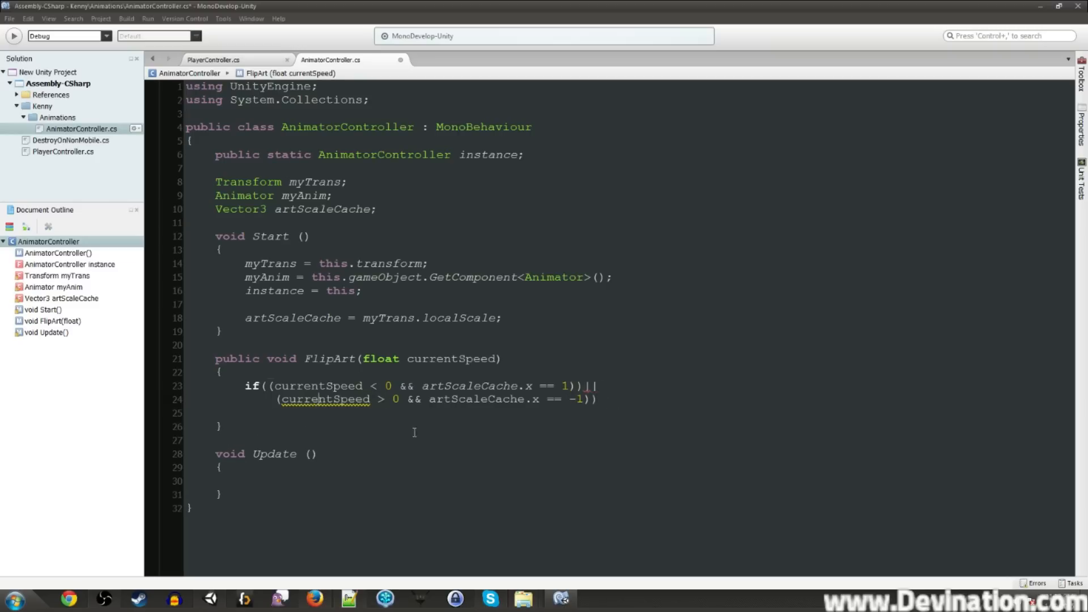
{"action": "left_click", "coordinate": [578, 387]}
{"action": "key", "text": "Delete"}
- Add a braced body to the if statement containing the comment "//flip the art"
{"action": "left_click", "coordinate": [614, 402]}
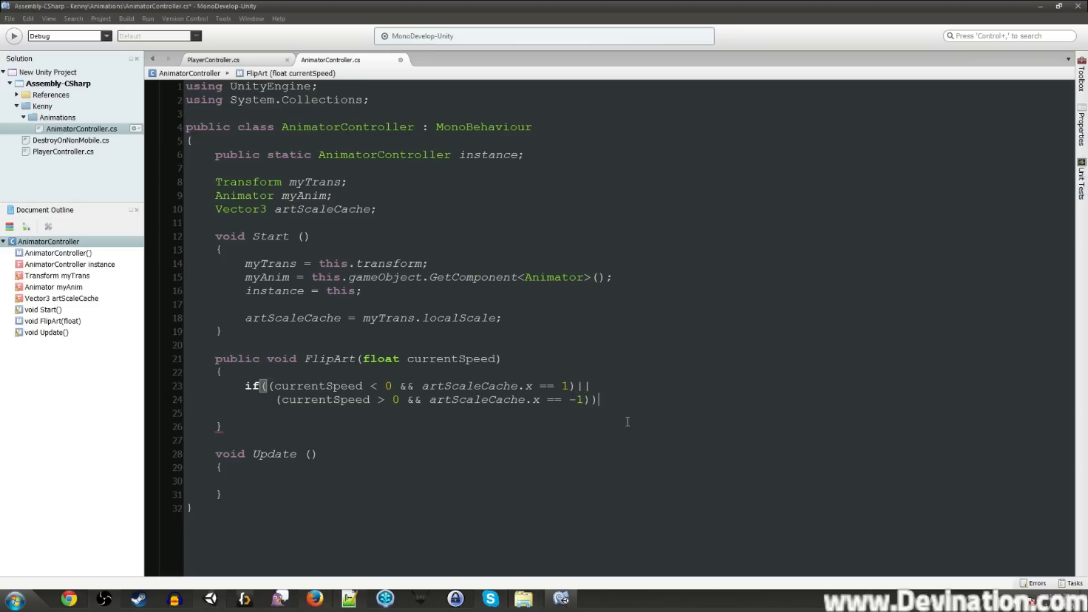
{"action": "type", "text": "{"}
{"action": "key", "text": "Return"}
{"action": "type", "text": "}"}
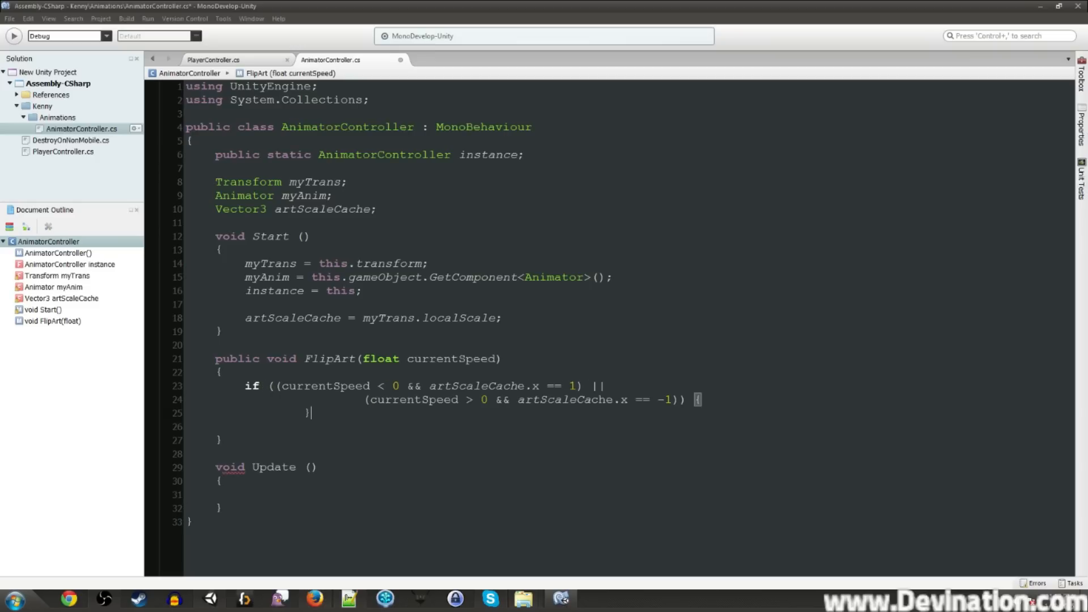
{"action": "key", "text": "Return"}
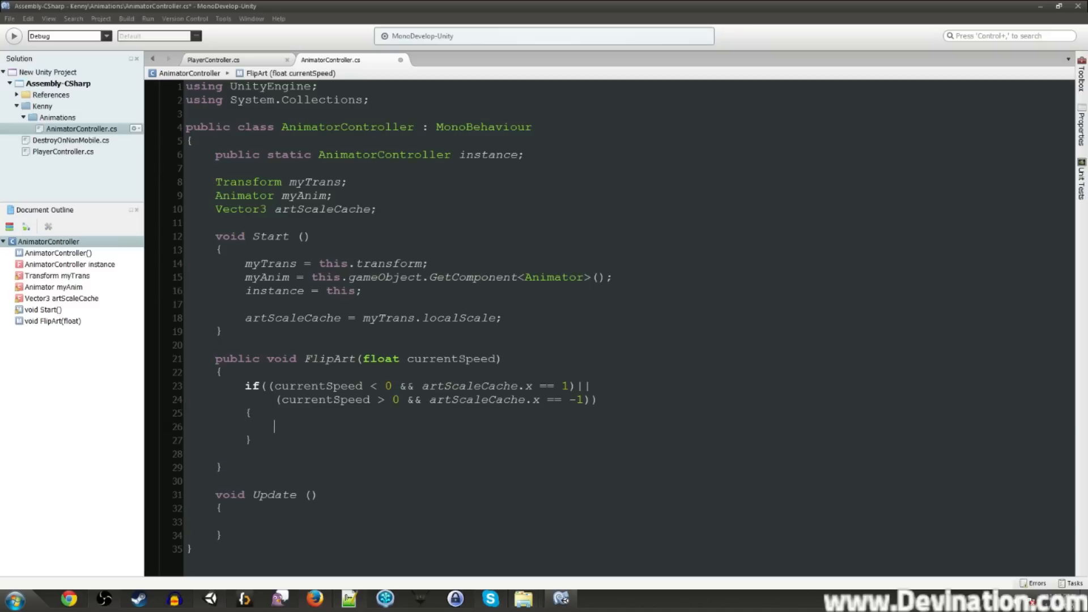
{"action": "type", "text": "//flip the art"}
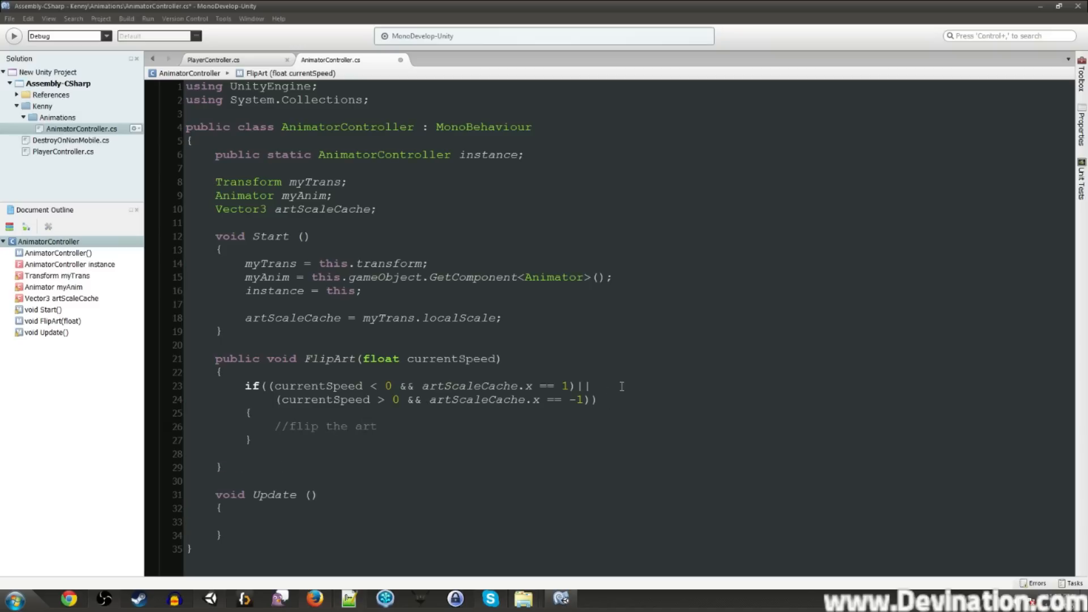
- Comment the two condition lines with "//going left AND faceing right OR..." and "//going right AND facing left"
{"action": "type", "text": " //going left AND faceing right OR..."}
{"action": "key", "text": "Down"}
{"action": "type", "text": "//going ri"}
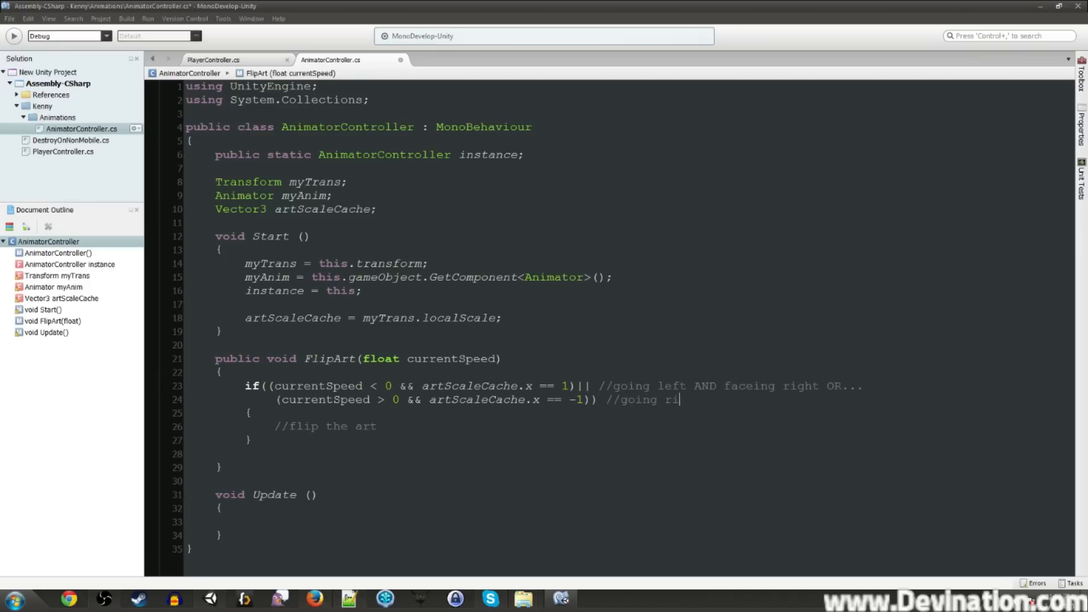
{"action": "type", "text": "ght AND fan"}
{"action": "type", "text": "ing left"}
- Add "artScaleCache.x *= -1;" below the "//flip the art" comment
{"action": "double_click", "coordinate": [313, 426]}
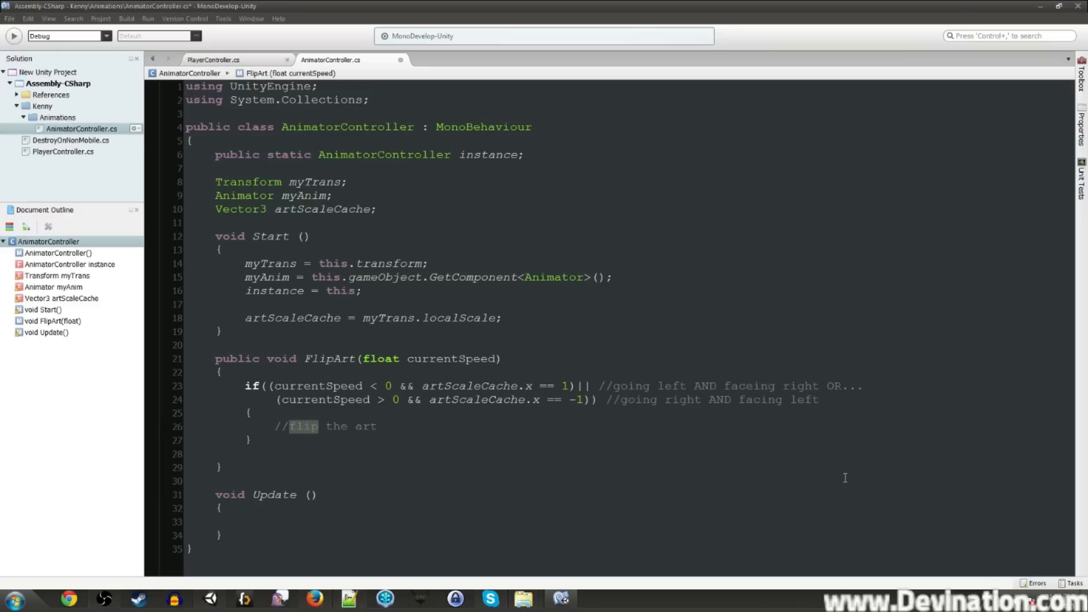
{"action": "left_click", "coordinate": [420, 431]}
{"action": "key", "text": "Return"}
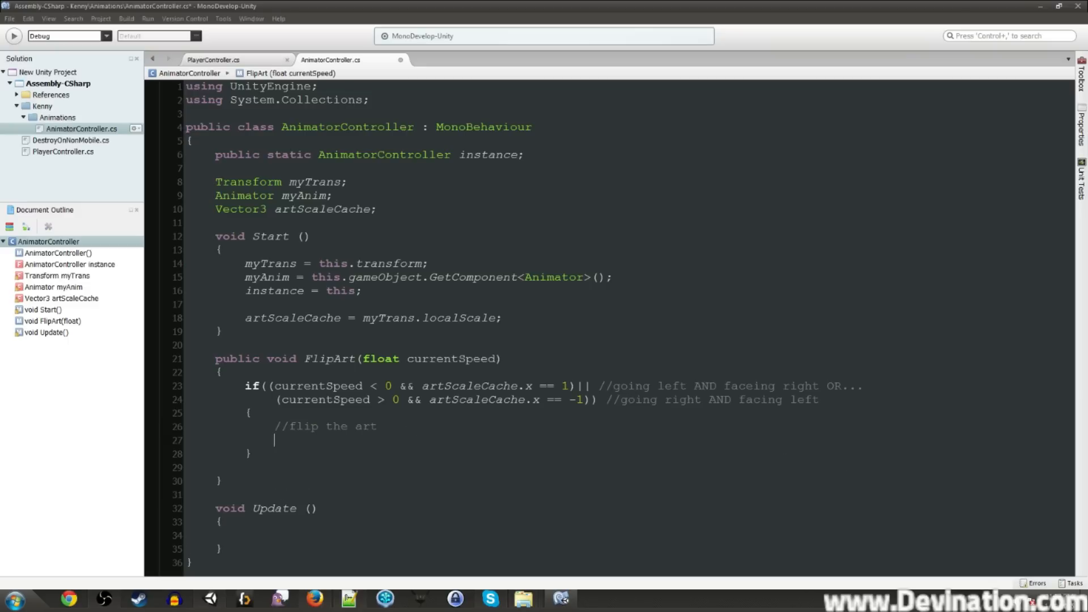
{"action": "type", "text": "artScaleCache.x *"}
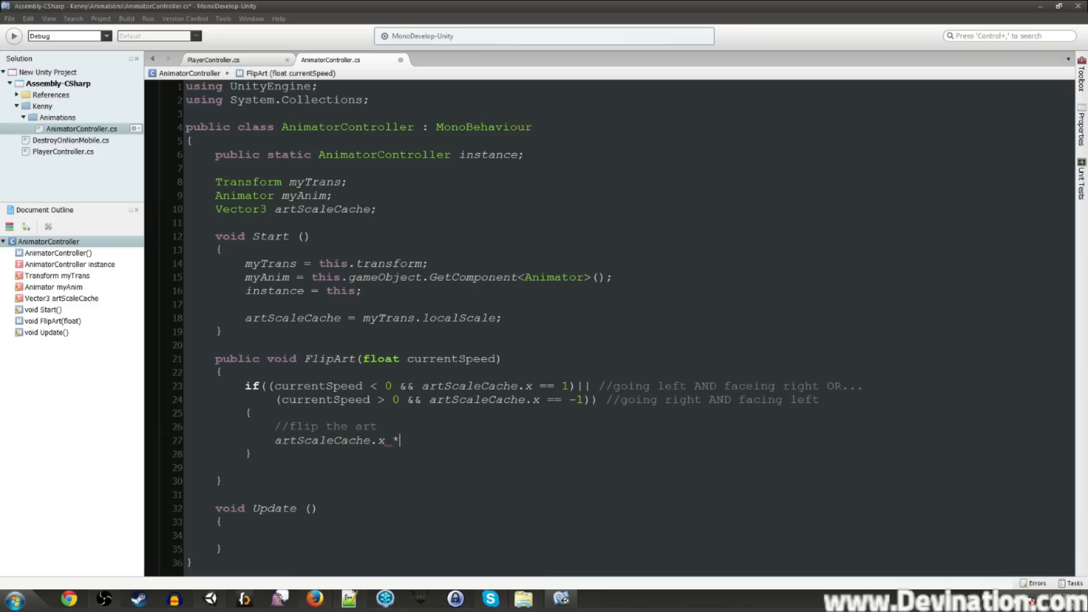
{"action": "type", "text": "= -1;"}
{"action": "key", "text": "Return"}
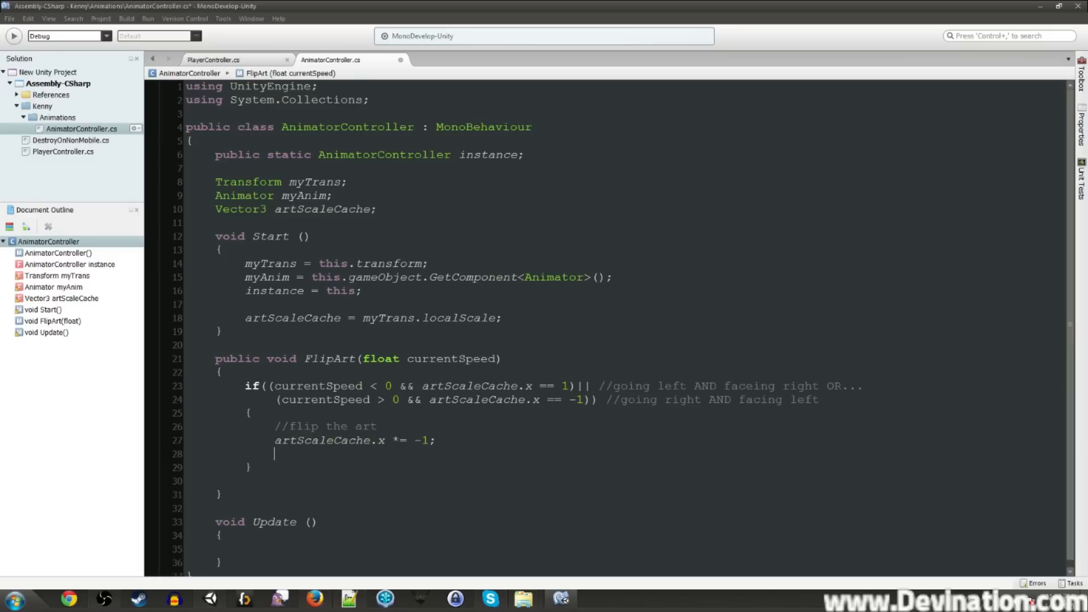
- Add "myTrans.localScale = artScaleCache;" as the last line of the if body and save the script
{"action": "type", "text": "my"}
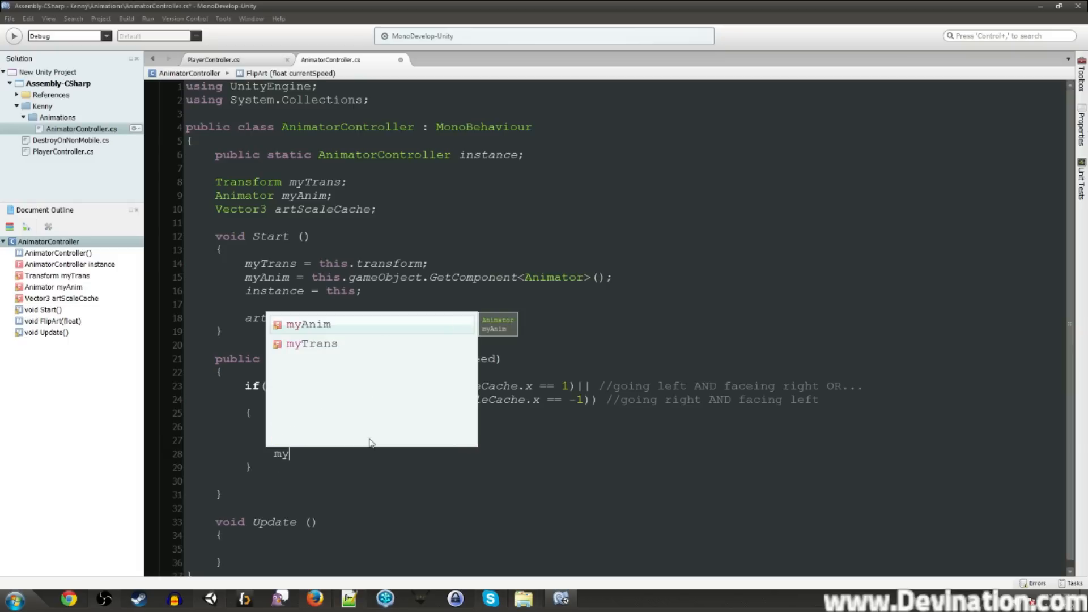
{"action": "type", "text": "Trans.loca"}
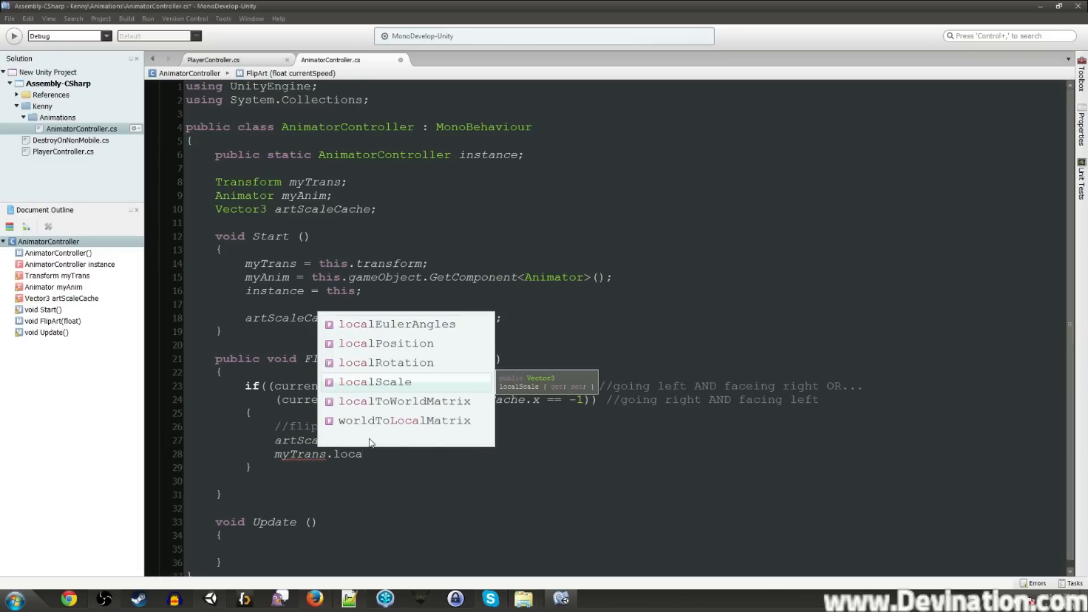
{"action": "key", "text": "Return"}
{"action": "type", "text": "= art"}
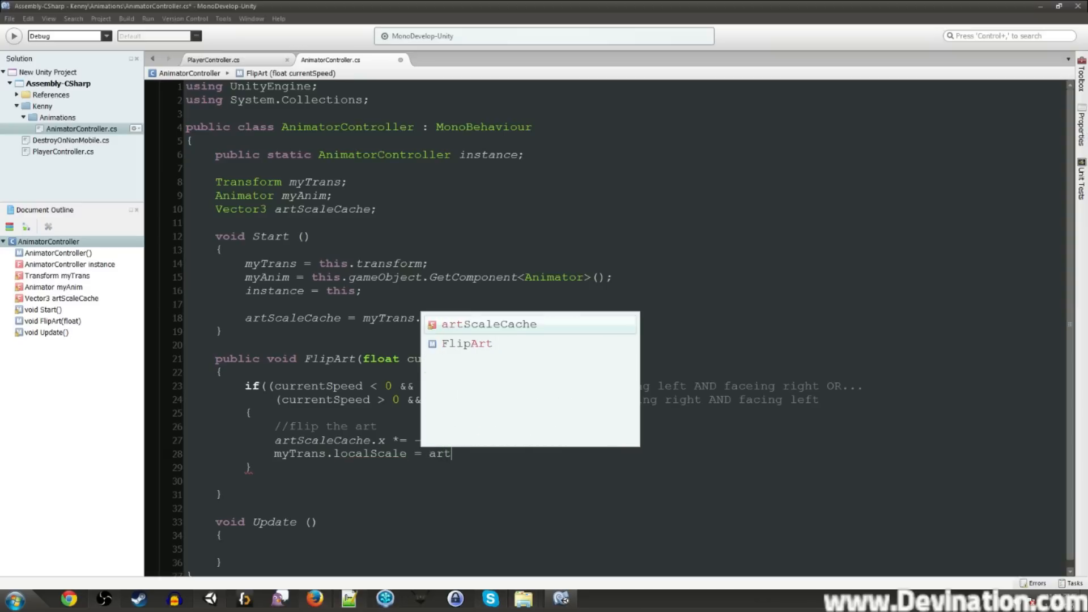
{"action": "key", "text": "Return"}
{"action": "type", "text": ";"}
{"action": "key", "text": "ctrl+s"}
{"action": "scroll", "coordinate": [359, 385], "scroll_direction": "down", "scroll_amount": 1}
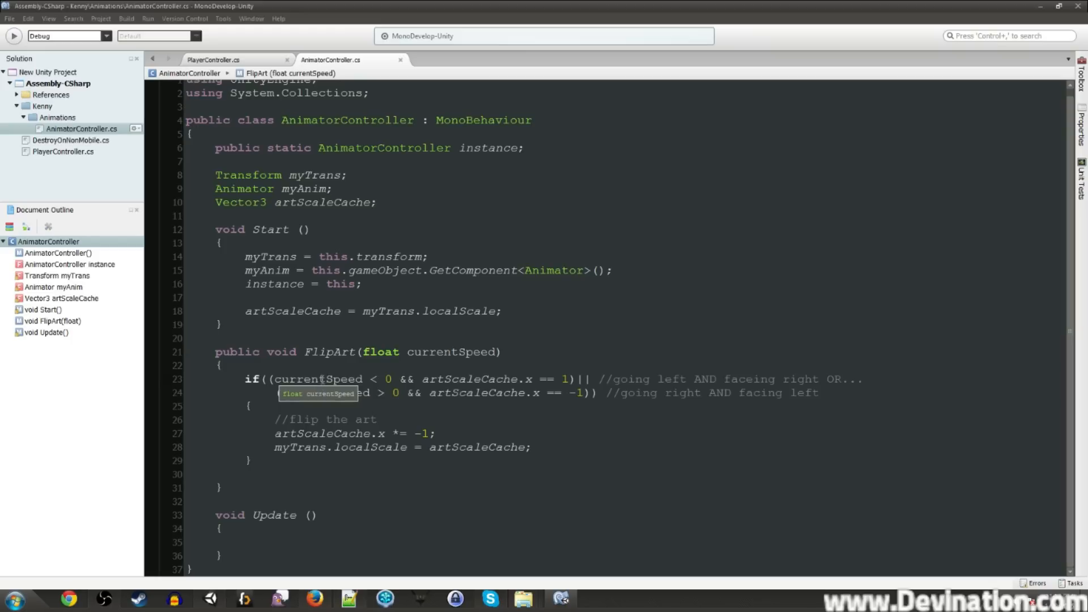
{"action": "left_click", "coordinate": [296, 517]}
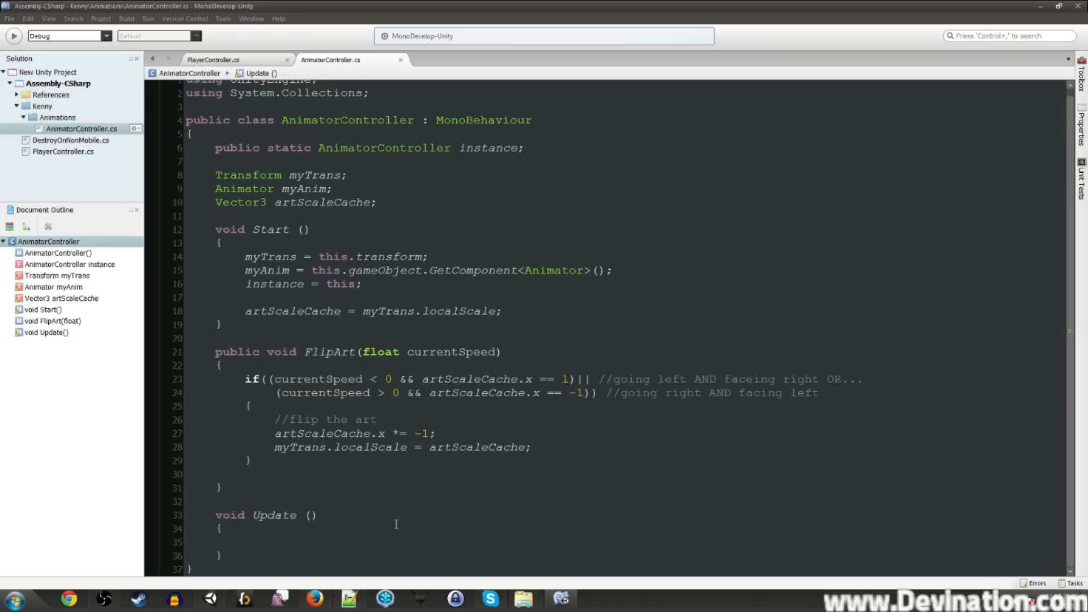
- Rename the Update method to UpdateSpeed and declare it public
{"action": "type", "text": "Speed"}
{"action": "key", "text": "Delete"}
{"action": "key", "text": "End"}
{"action": "key", "text": "Down"}
{"action": "key", "text": "Down"}
{"action": "key", "text": "Up"}
{"action": "key", "text": "Up"}
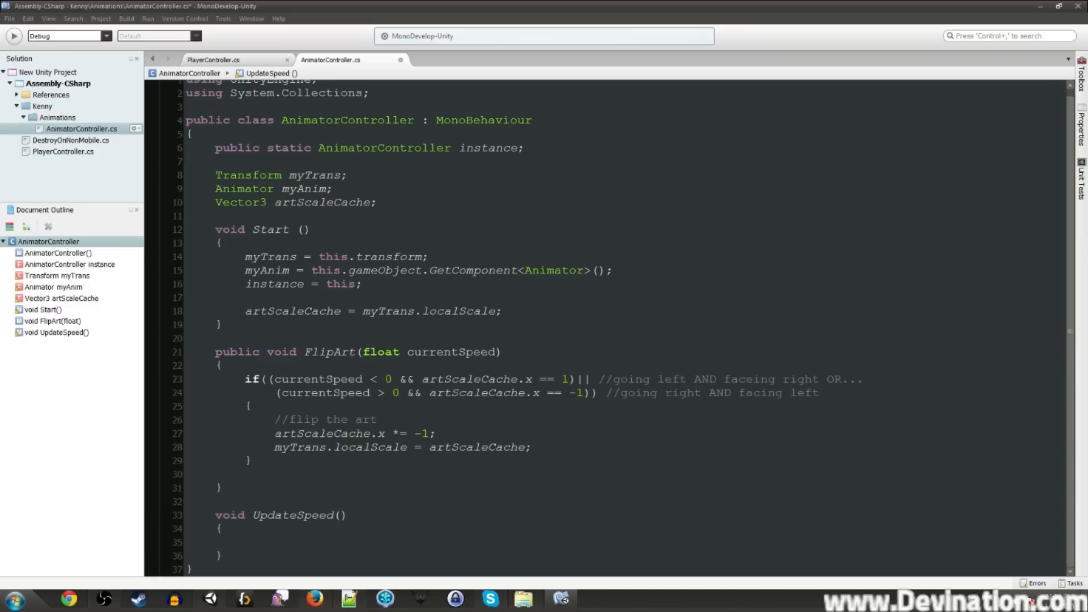
{"action": "type", "text": "public"}
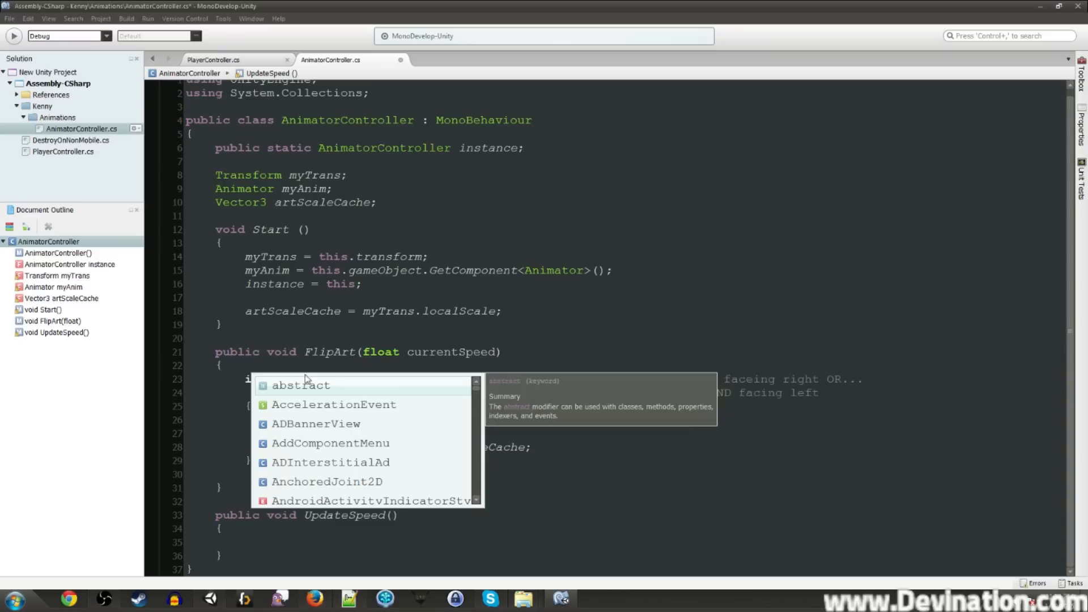
- Start a myAnim statement in UpdateSpeed's body and give the method FlipArt's parameter, float currentSpeed
{"action": "left_click", "coordinate": [294, 543]}
{"action": "key", "text": "Tab"}
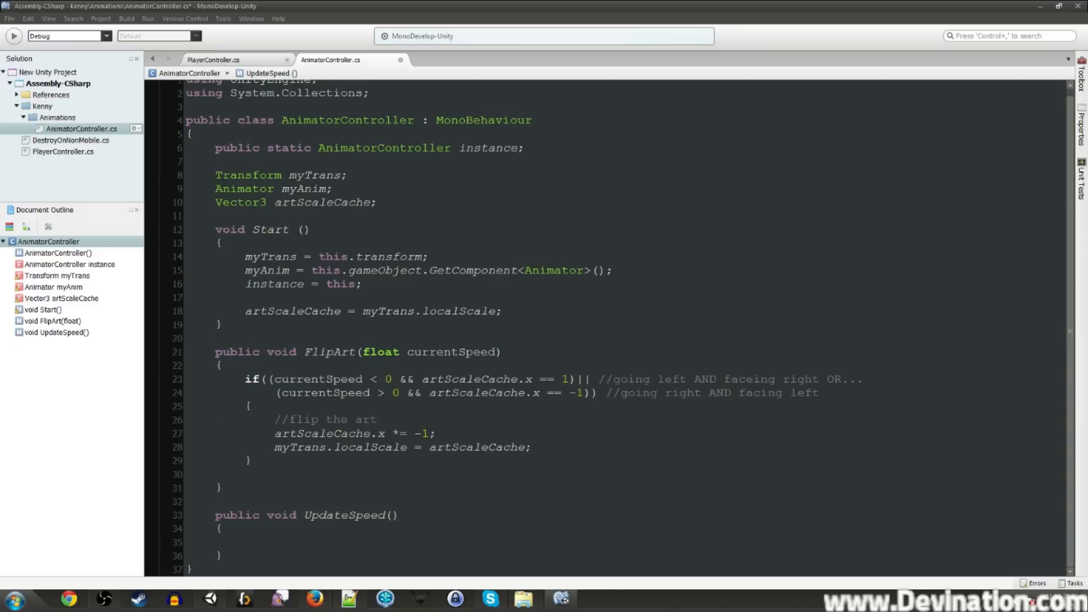
{"action": "type", "text": "myAnim"}
{"action": "left_click_drag", "start_coordinate": [363, 352], "coordinate": [496, 352]}
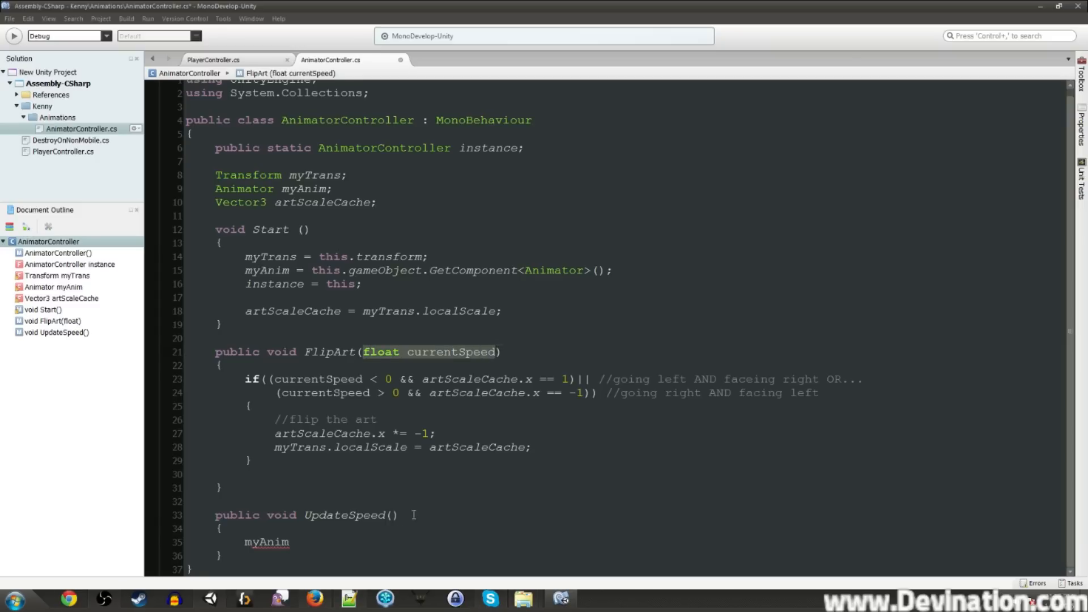
{"action": "key", "text": "ctrl+c"}
{"action": "left_click", "coordinate": [391, 514]}
{"action": "key", "text": "ctrl+v"}
{"action": "left_click", "coordinate": [370, 543]}
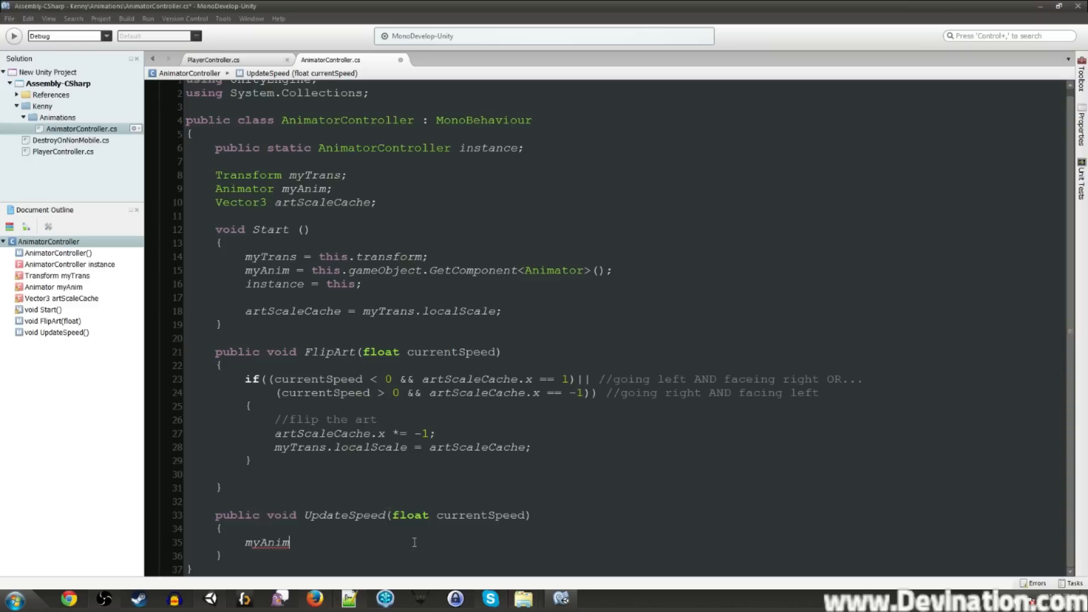
- Complete the myAnim statement in UpdateSpeed as myAnim.SetFloat ("Speed", currentSpeed); and start a new line below it
{"action": "type", "text": ".Get"}
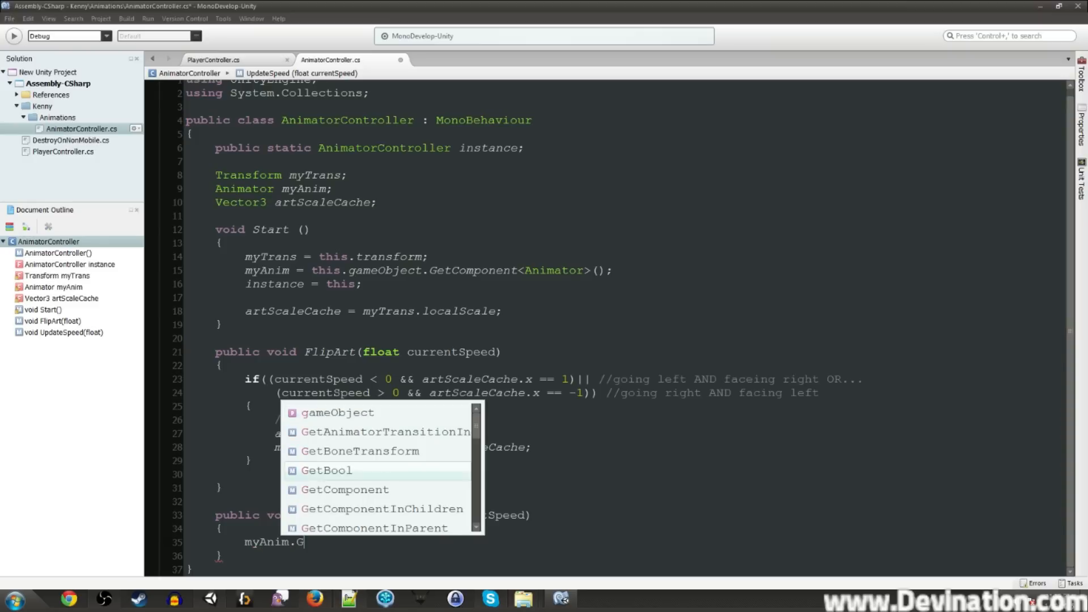
{"action": "key", "text": "BackSpace"}
{"action": "key", "text": "BackSpace"}
{"action": "key", "text": "BackSpace"}
{"action": "type", "text": "SetFloat "}
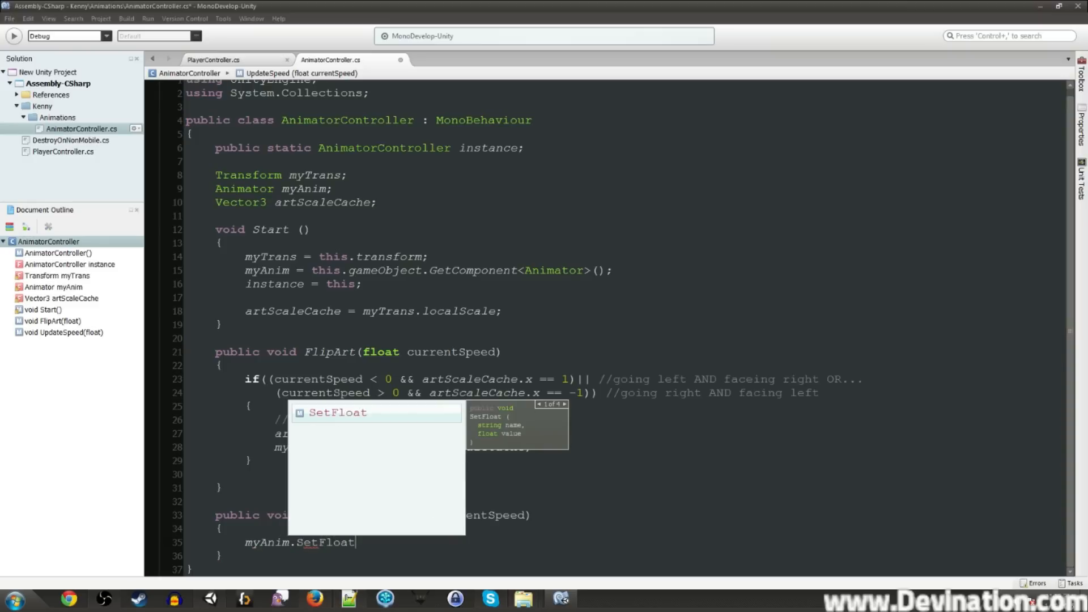
{"action": "type", "text": "("}
{"action": "key", "text": "Left"}
{"action": "key", "text": "BackSpace"}
{"action": "key", "text": "Right"}
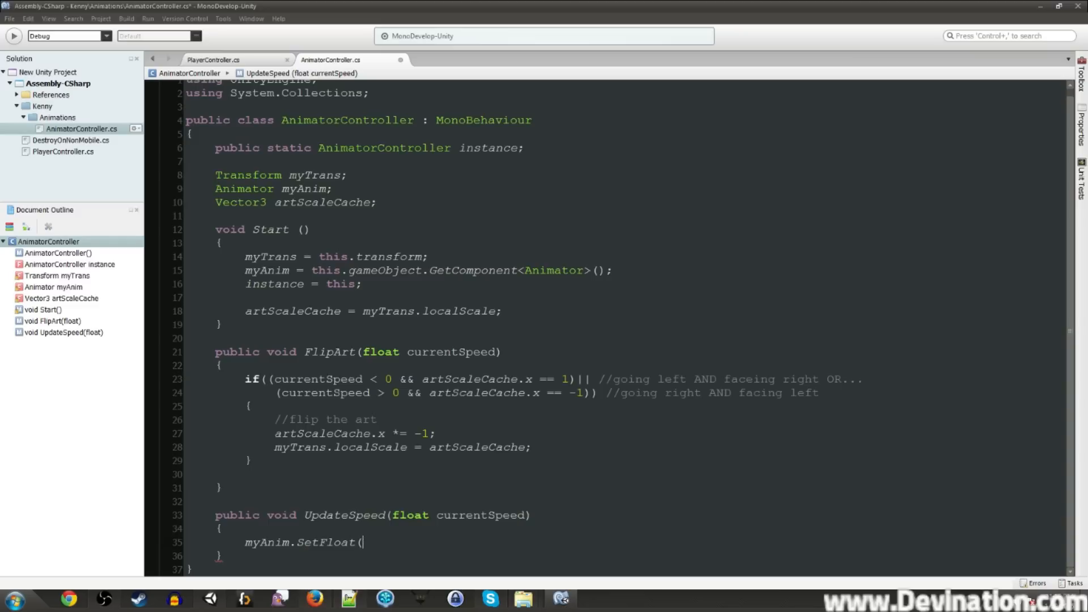
{"action": "key", "text": "BackSpace"}
{"action": "type", "text": "("}
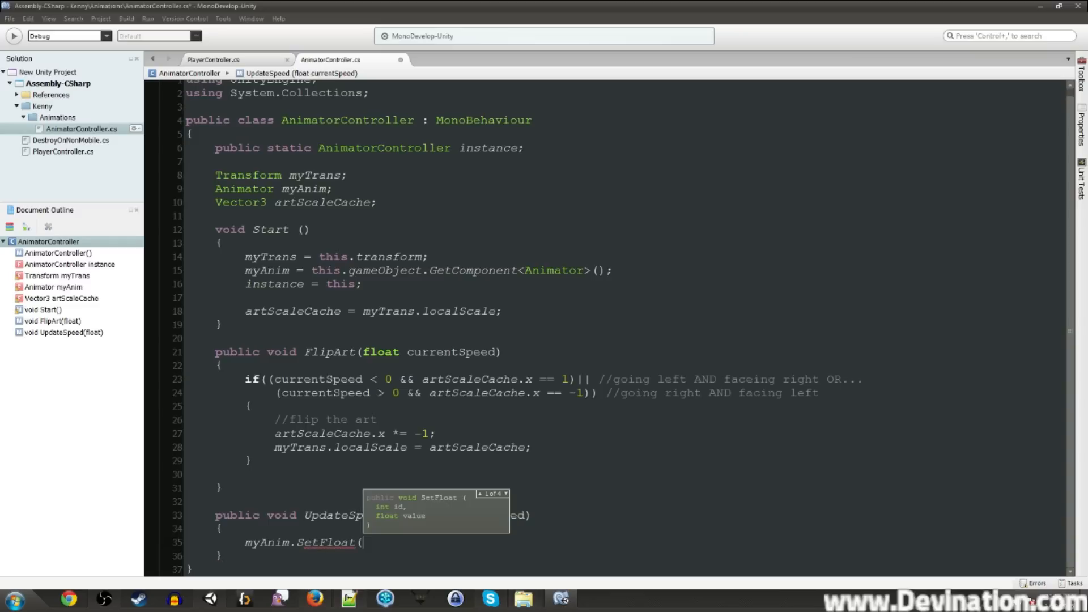
{"action": "key", "text": "Down"}
{"action": "type", "text": "\"Speed\", cur"}
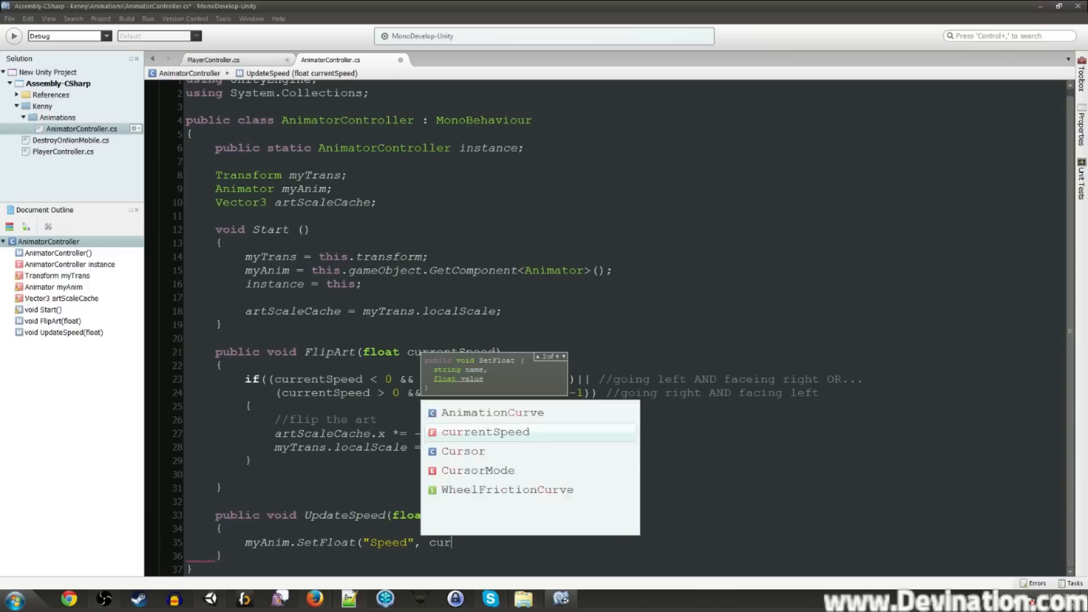
{"action": "type", "text": "rentSpeed)"}
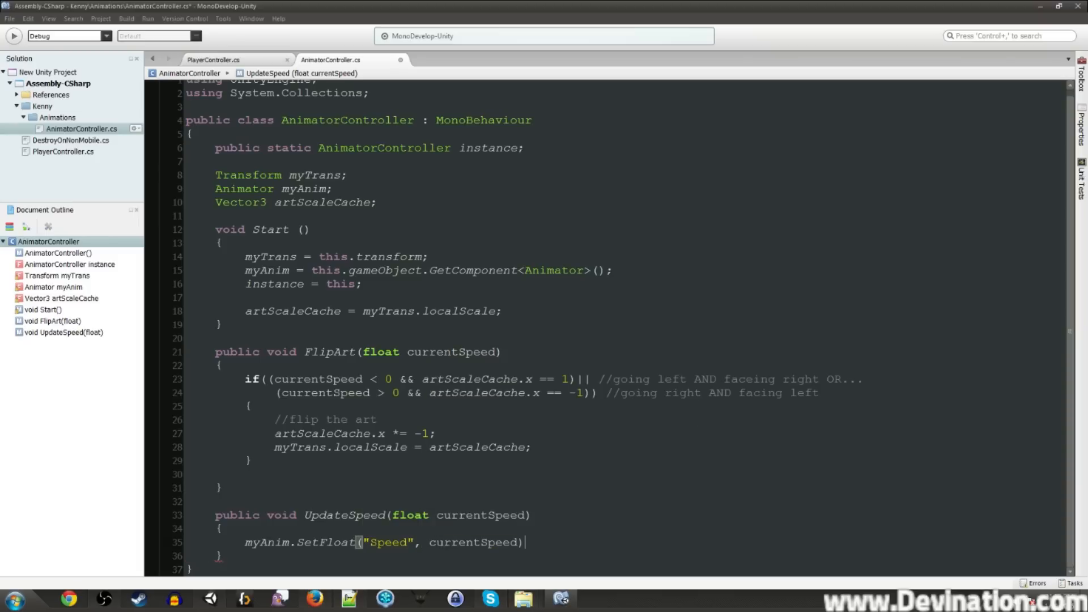
{"action": "type", "text": "; "}
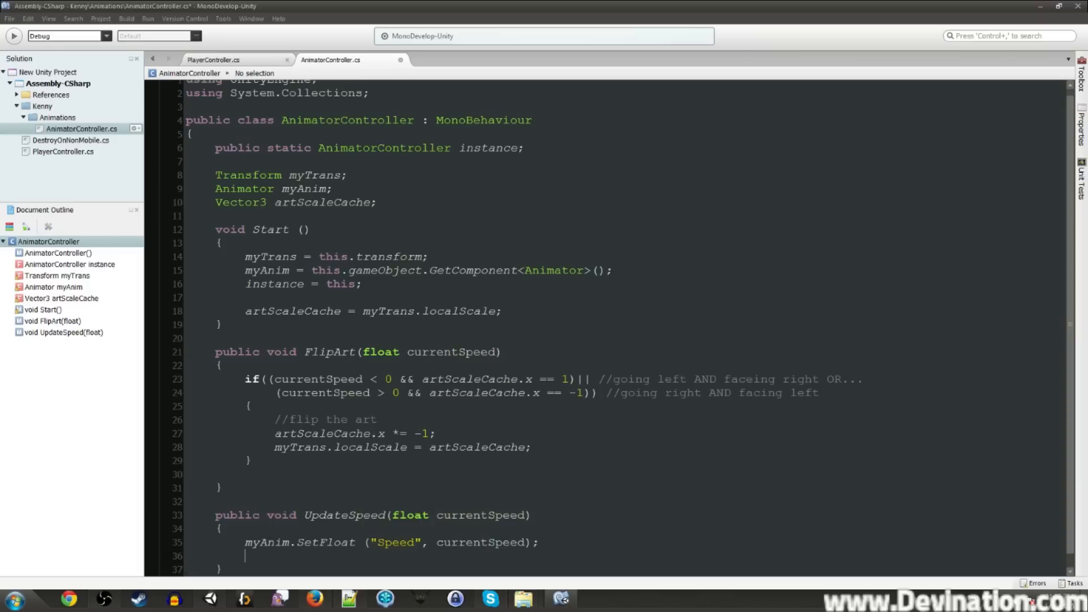
- Add the call FlipArt(currentSpeed); below the SetFloat line, with no space before the parenthesis
{"action": "type", "text": "Flip"}
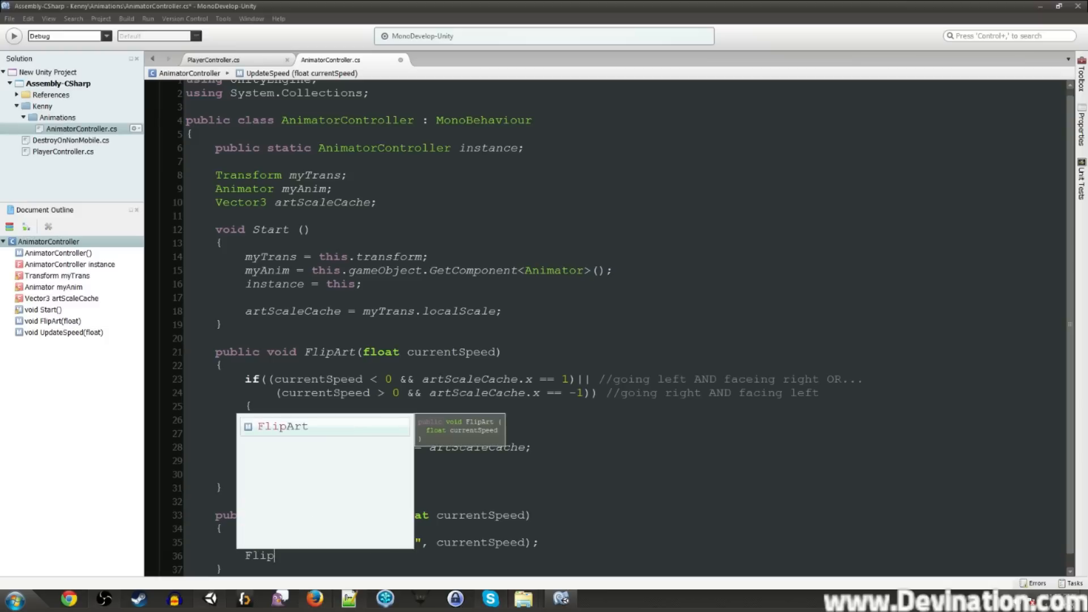
{"action": "type", "text": "Art ("}
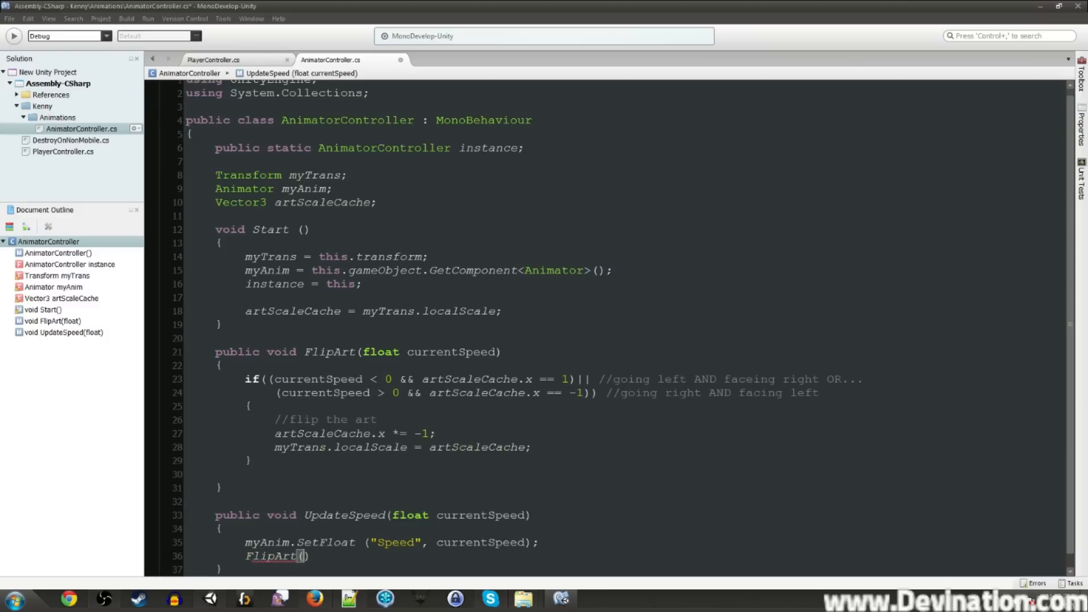
{"action": "type", "text": "cur"}
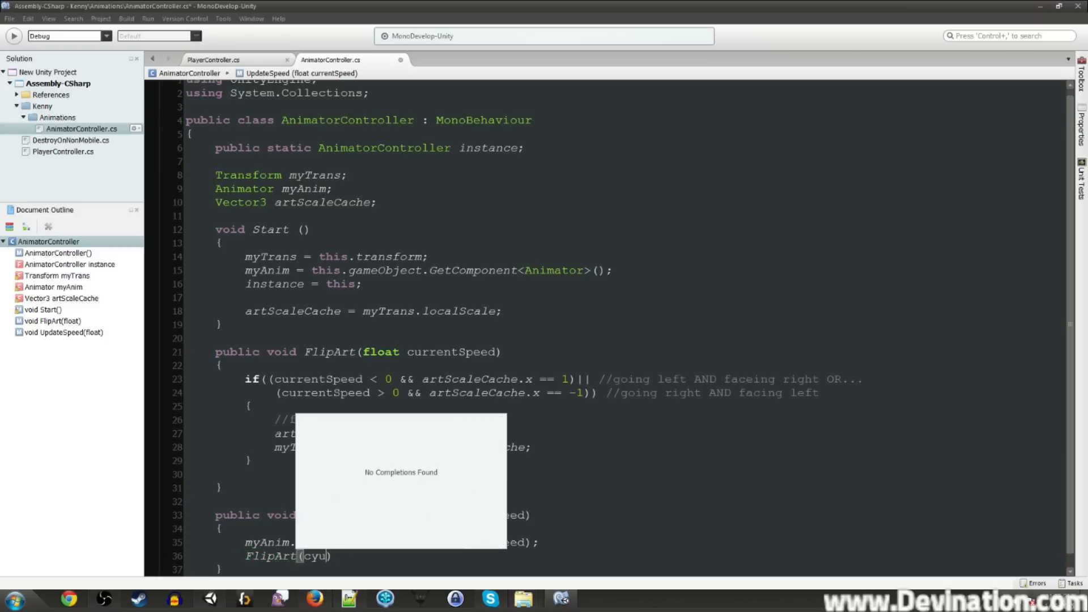
{"action": "type", "text": "rentSpeed)"}
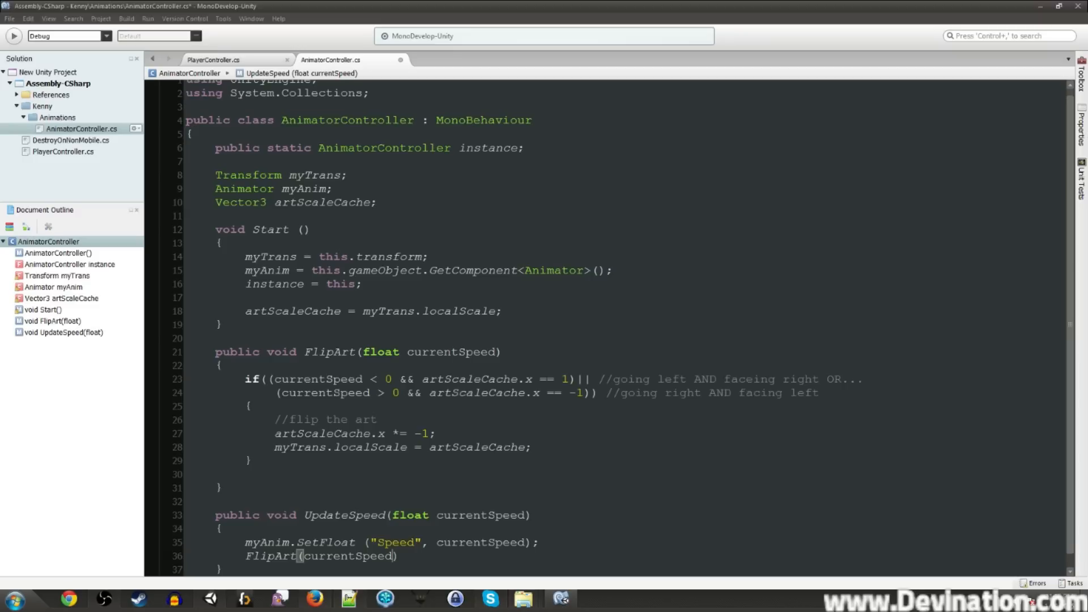
{"action": "type", "text": ";"}
{"action": "left_click", "coordinate": [299, 556]}
{"action": "key", "text": "Delete"}
- Remove the public modifier from the FlipArt method and save the script
{"action": "double_click", "coordinate": [246, 517]}
{"action": "left_click", "coordinate": [348, 515]}
{"action": "scroll", "coordinate": [348, 515], "scroll_direction": "down", "scroll_amount": 1}
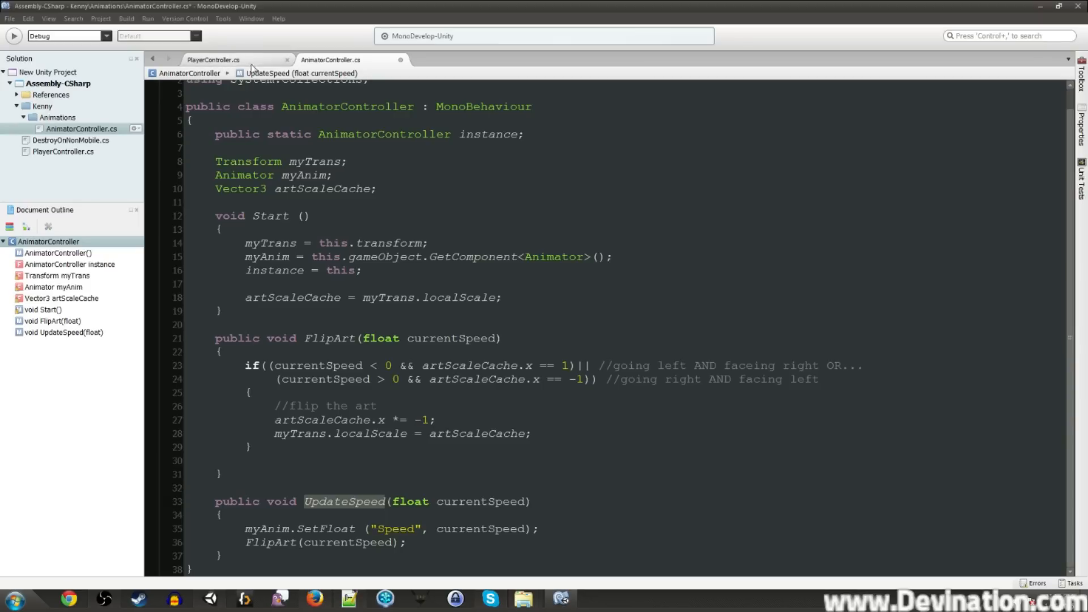
{"action": "left_click", "coordinate": [270, 544]}
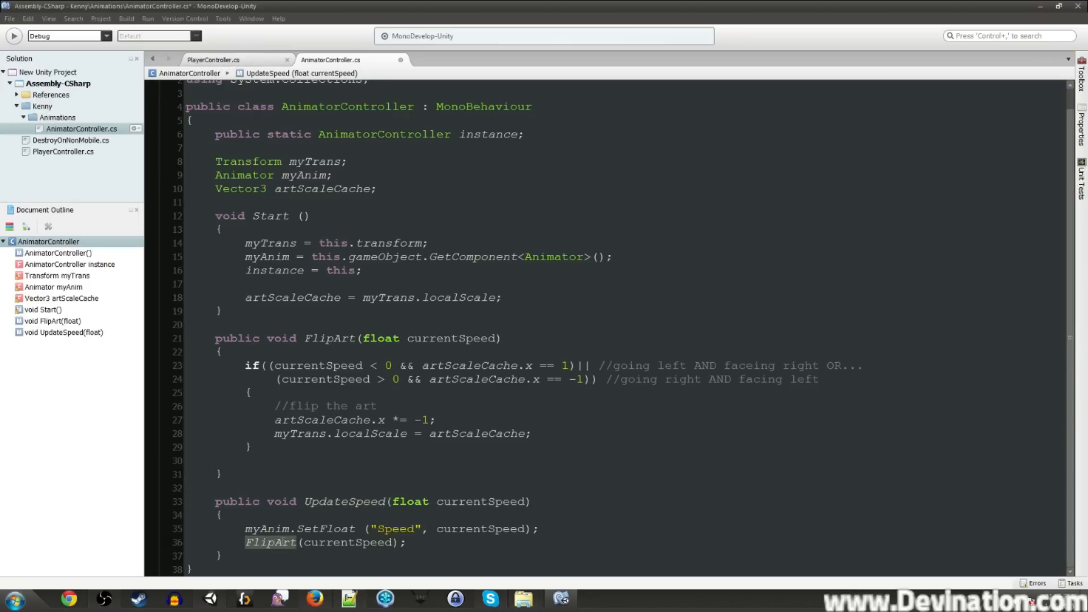
{"action": "left_click", "coordinate": [321, 339]}
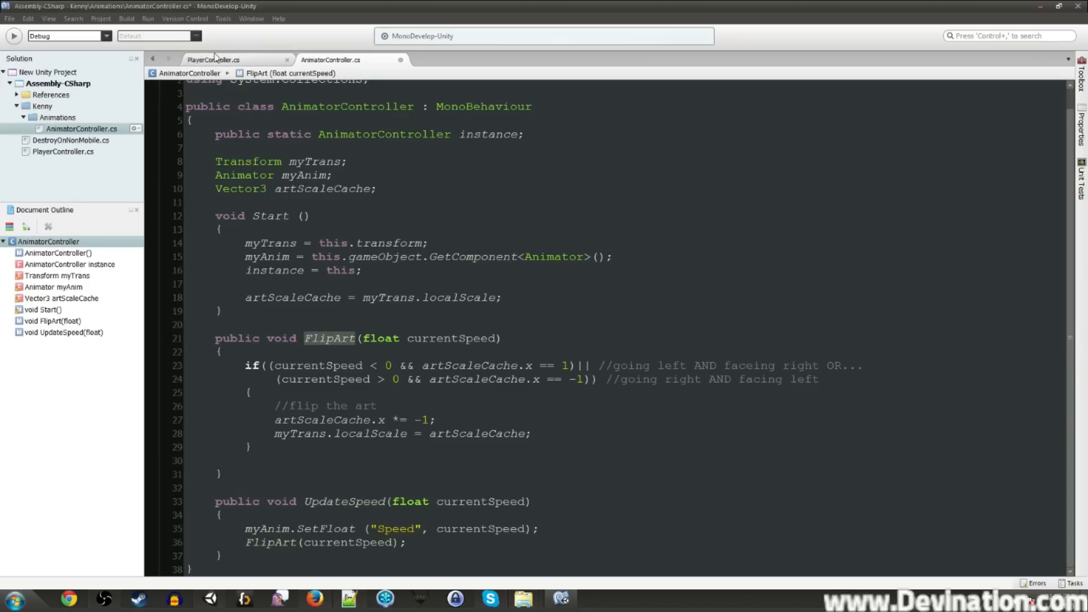
{"action": "left_click", "coordinate": [340, 502]}
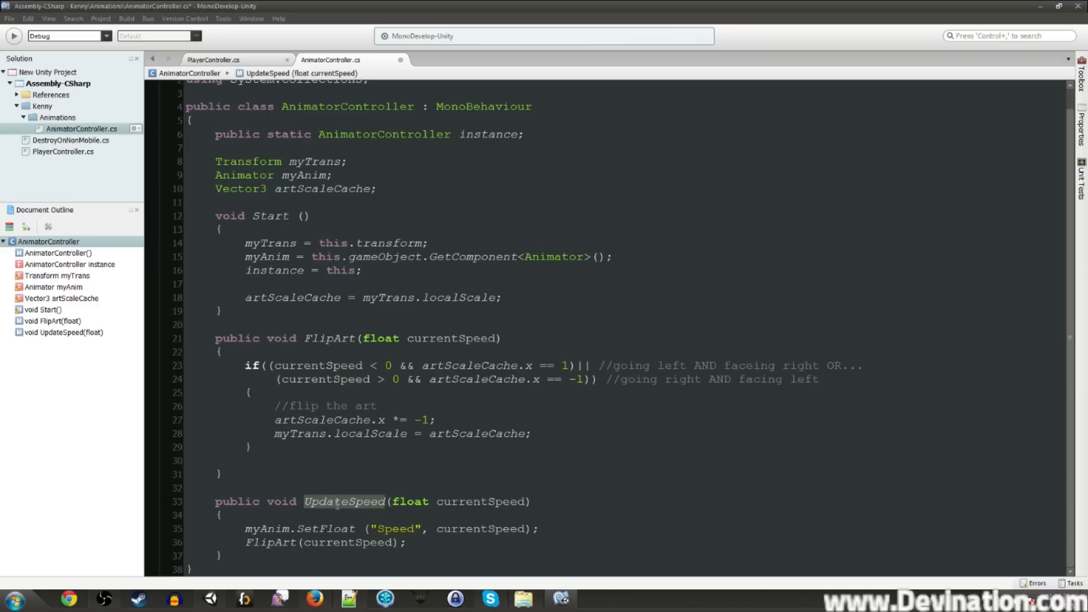
{"action": "left_click", "coordinate": [233, 339]}
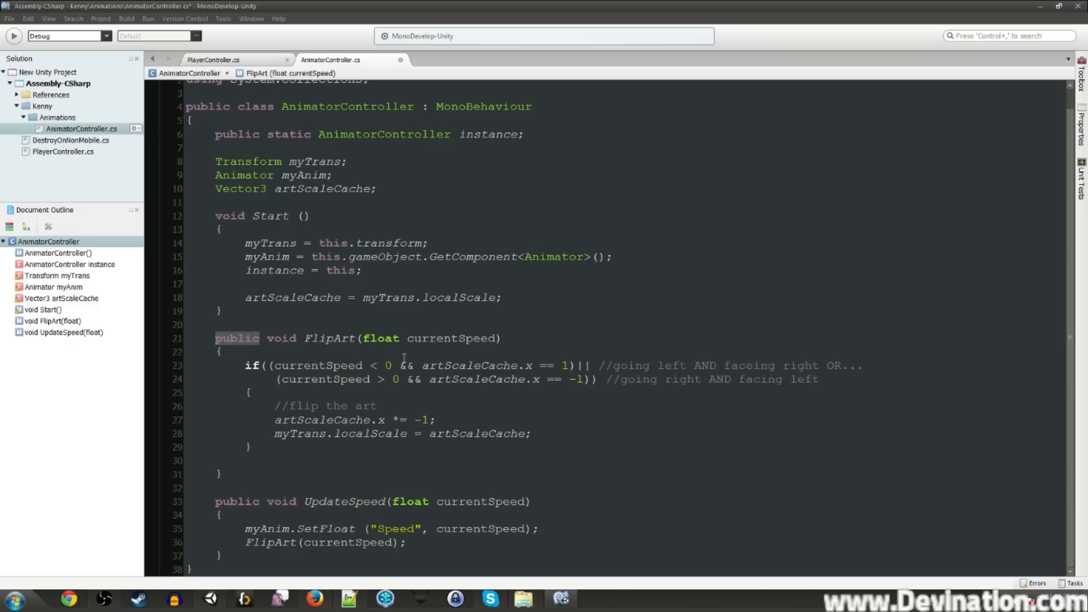
{"action": "key", "text": "Delete"}
{"action": "key", "text": "Delete"}
{"action": "key", "text": "ctrl+s"}
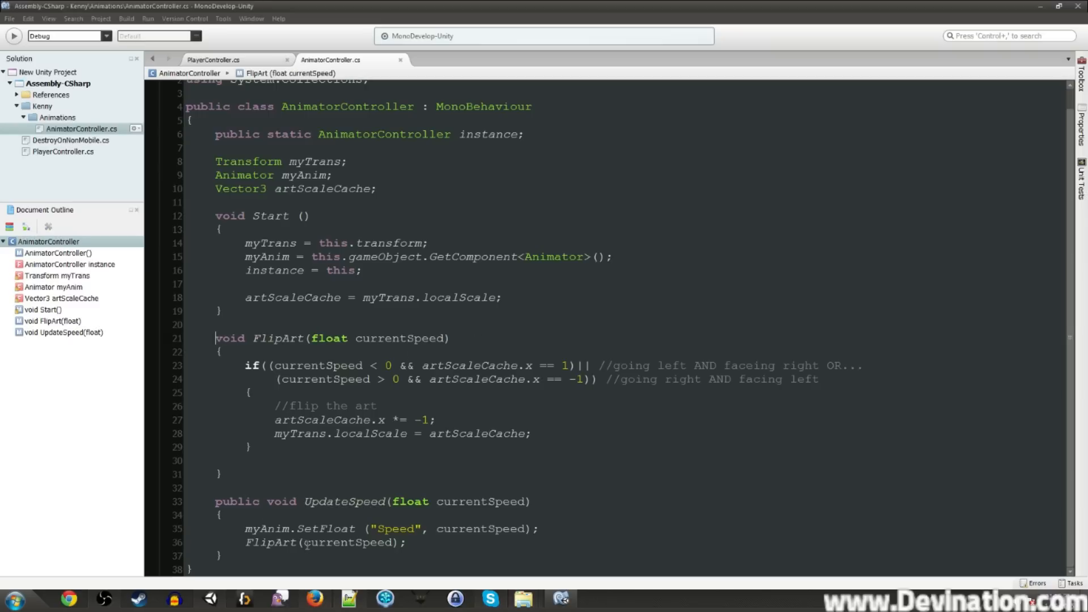
- Add a method "public void UpdateIsGround(bool isGrounded)" with an empty braced body below UpdateSpeed
{"action": "left_click", "coordinate": [447, 549]}
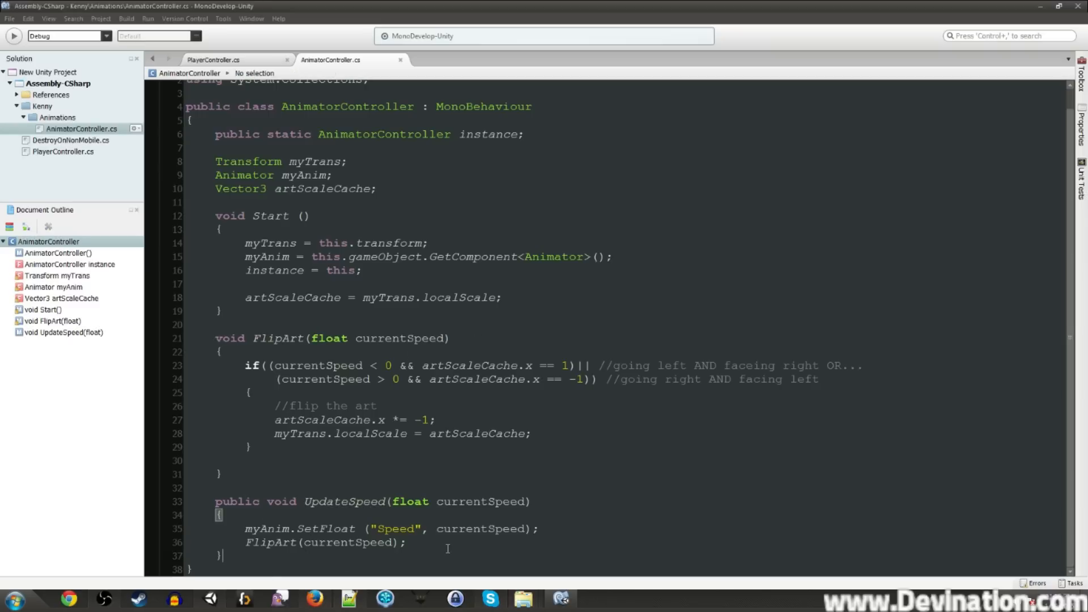
{"action": "key", "text": "Return"}
{"action": "key", "text": "Return"}
{"action": "type", "text": "public"}
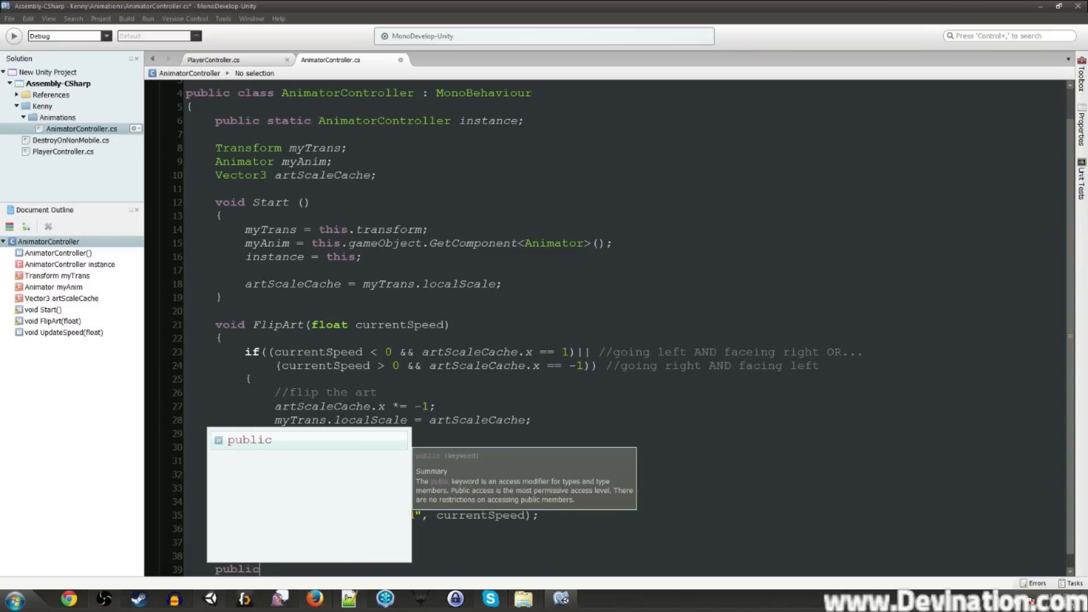
{"action": "type", "text": " void "}
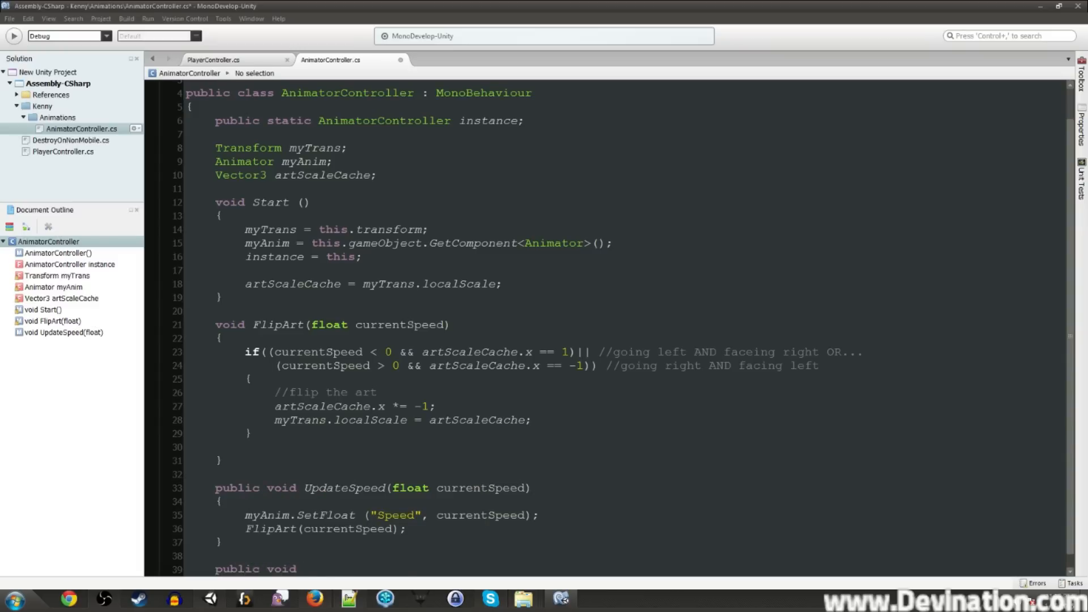
{"action": "type", "text": "UpdateIsGround(bool "}
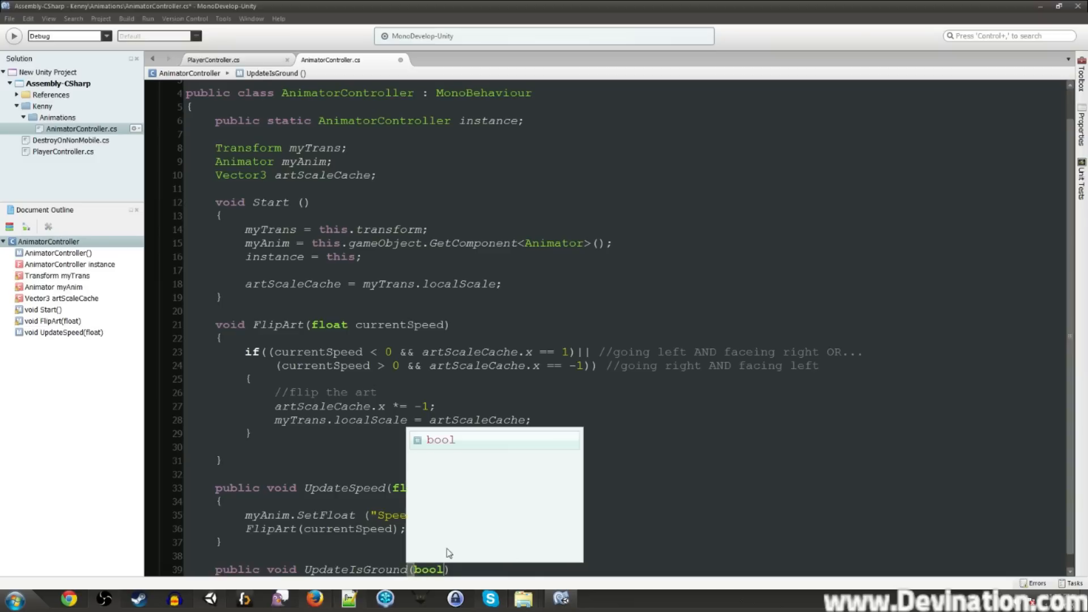
{"action": "type", "text": "isGrounded)"}
{"action": "scroll", "coordinate": [448, 548], "scroll_direction": "down", "scroll_amount": 1}
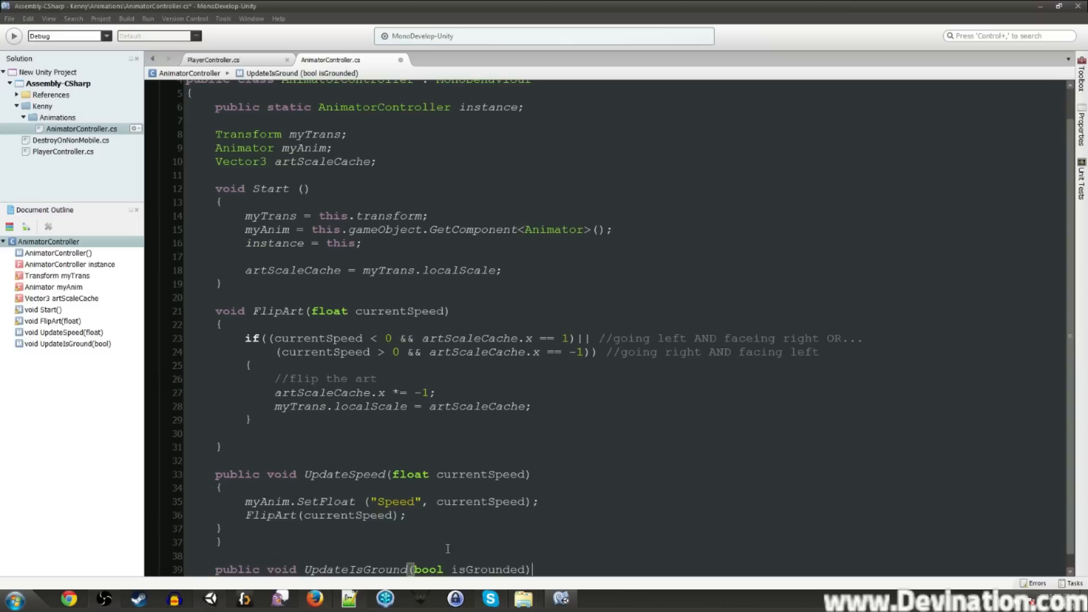
{"action": "key", "text": "Return"}
{"action": "type", "text": "{"}
{"action": "key", "text": "Return"}
{"action": "scroll", "coordinate": [575, 493], "scroll_direction": "down", "scroll_amount": 1}
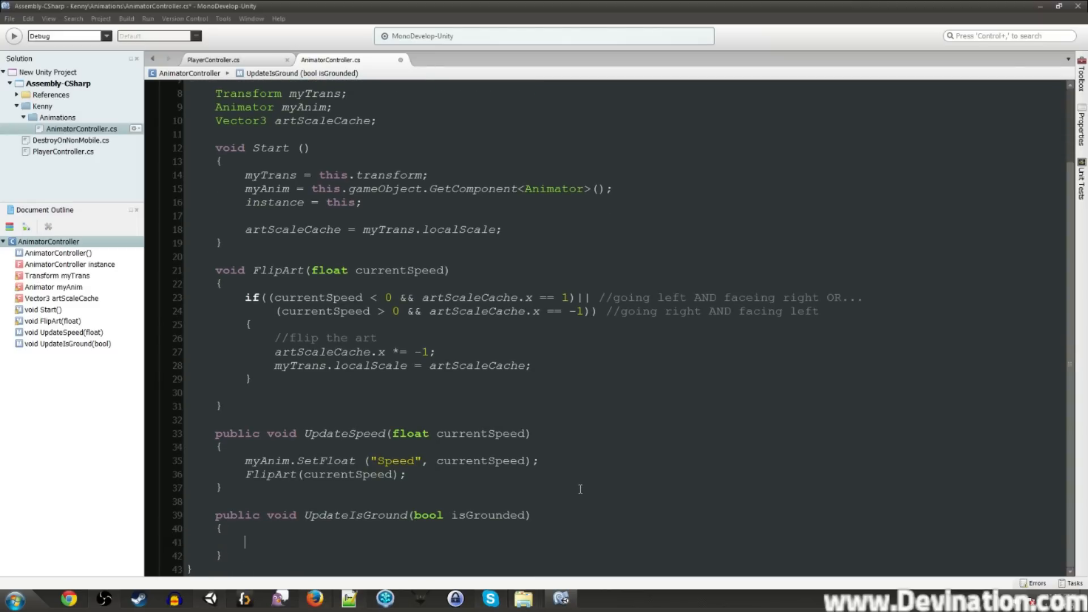
- Write myAnim.SetBool ("isGrounded", isGrounded); in the body of UpdateIsGround and save the script
{"action": "type", "text": "my"}
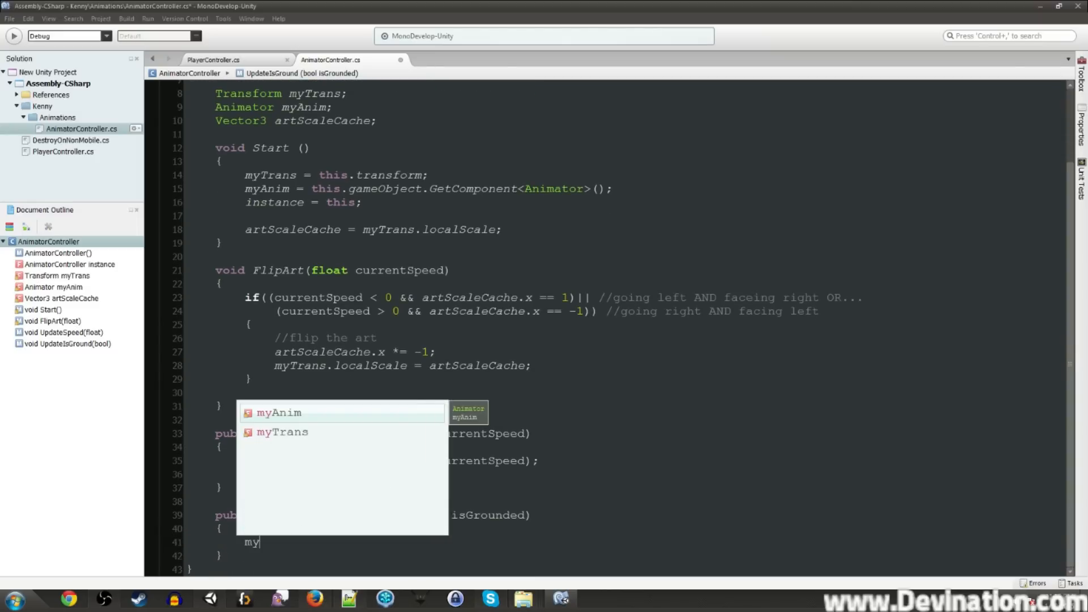
{"action": "key", "text": "Return"}
{"action": "type", "text": ".Set"}
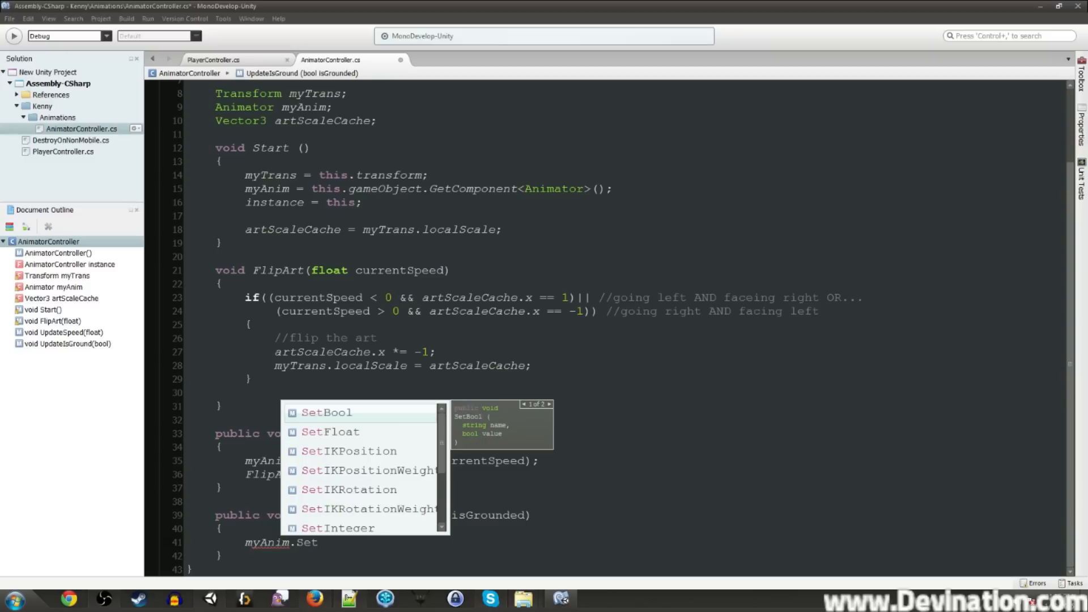
{"action": "key", "text": "Return"}
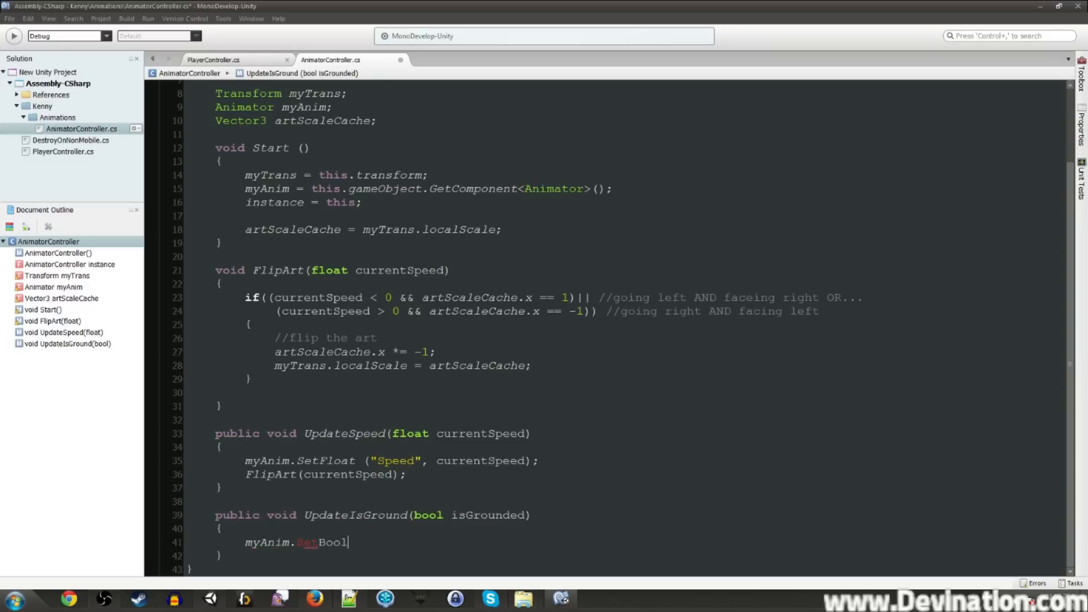
{"action": "type", "text": "(\""}
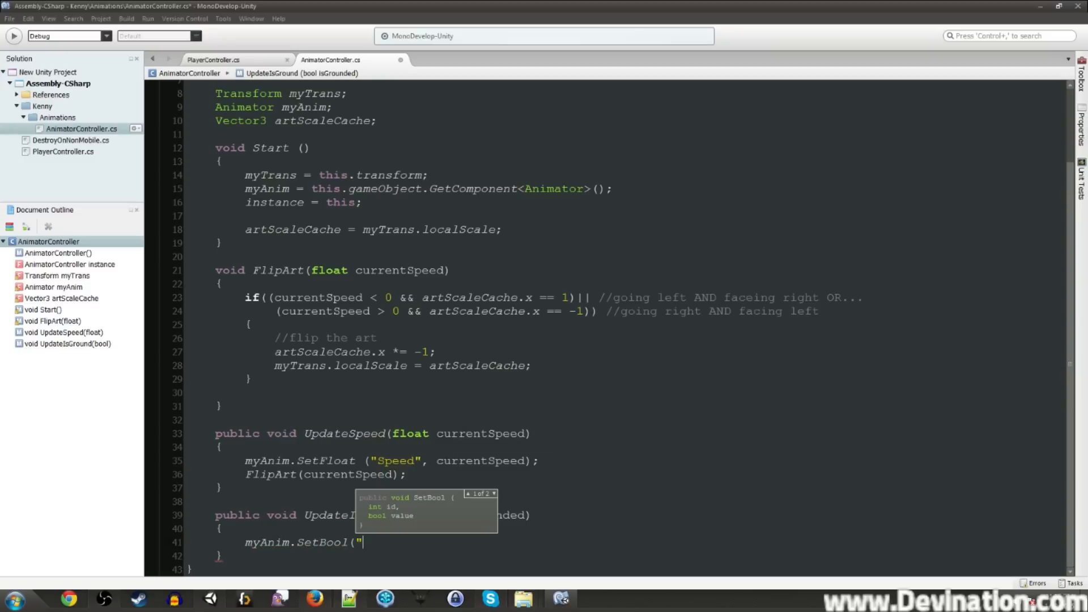
{"action": "type", "text": "isGrounded\", "}
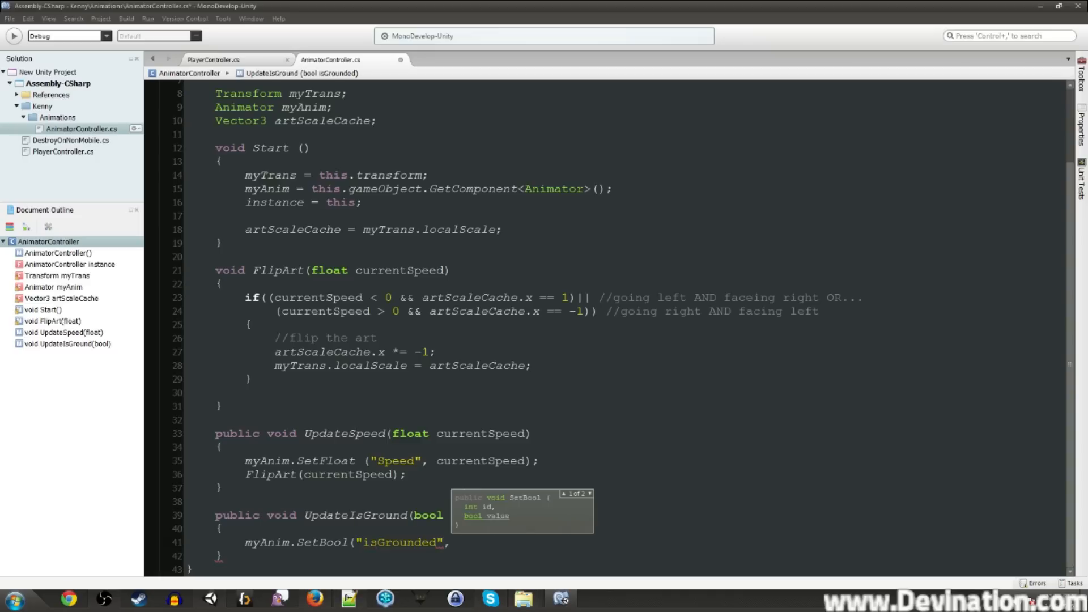
{"action": "type", "text": "isGrounded);"}
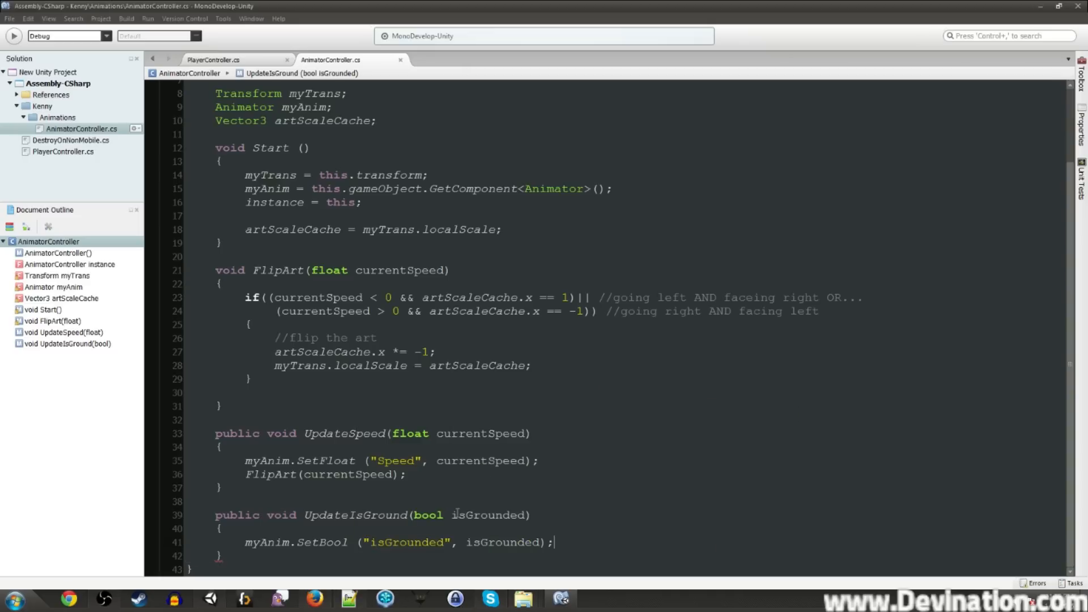
{"action": "double_click", "coordinate": [366, 515]}
{"action": "double_click", "coordinate": [482, 515]}
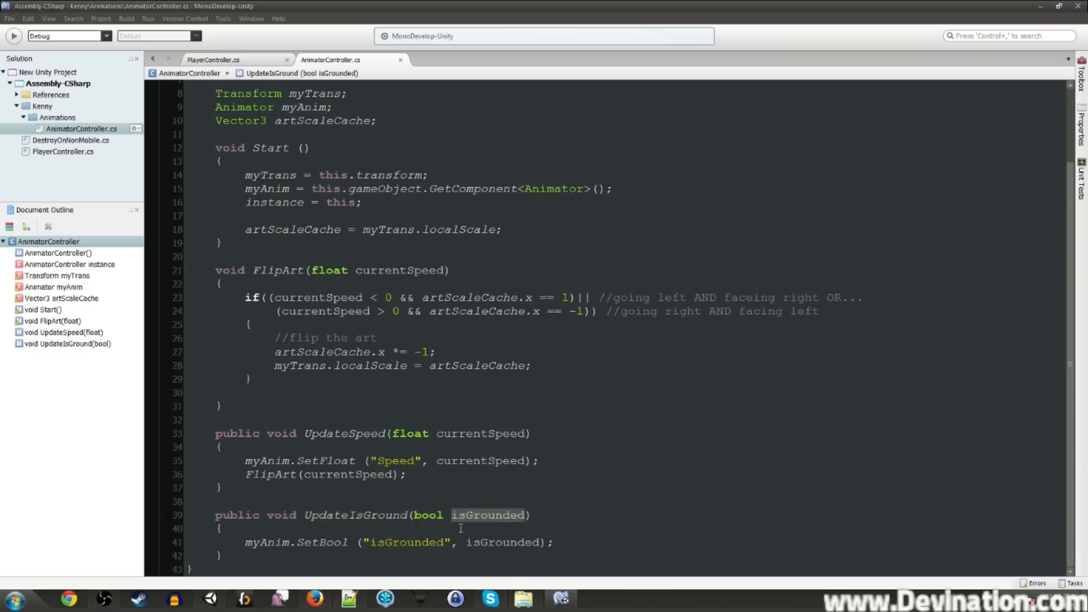
- Compare the Speed and isGrounded parameter names in Unity's Animator with the strings used in the AnimatorController script's SetFloat and SetBool calls
{"action": "double_click", "coordinate": [503, 543]}
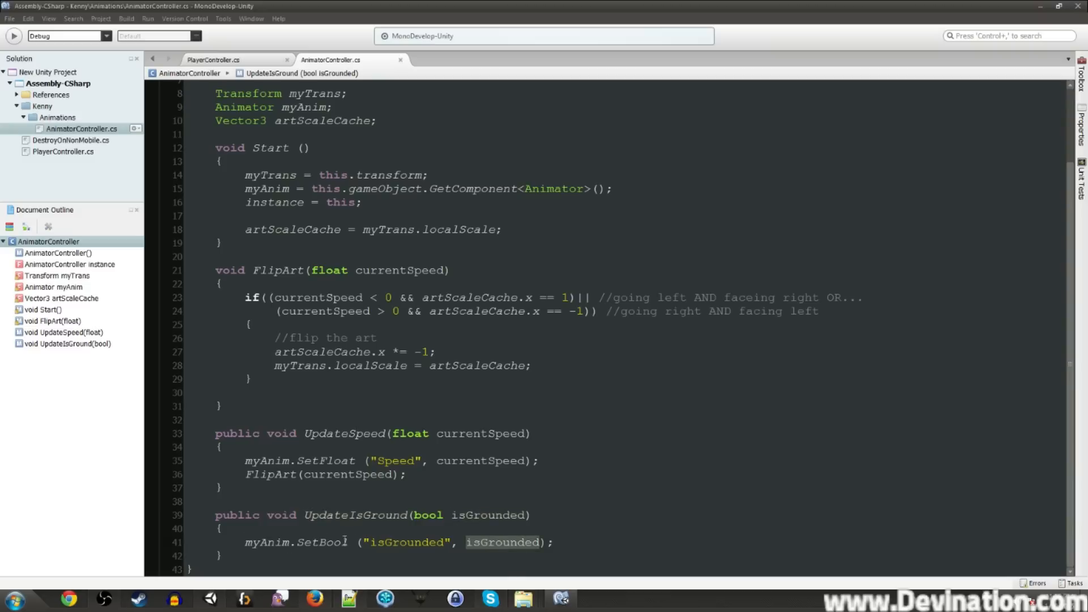
{"action": "left_click", "coordinate": [350, 543]}
{"action": "key", "text": "alt+Tab"}
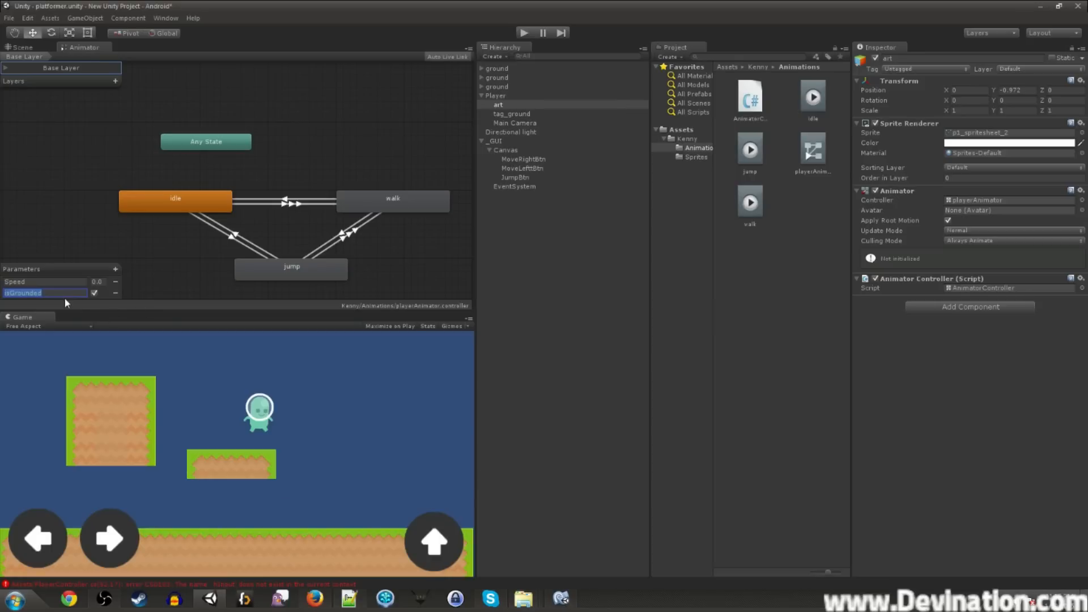
{"action": "left_click", "coordinate": [59, 293]}
{"action": "double_click", "coordinate": [46, 282]}
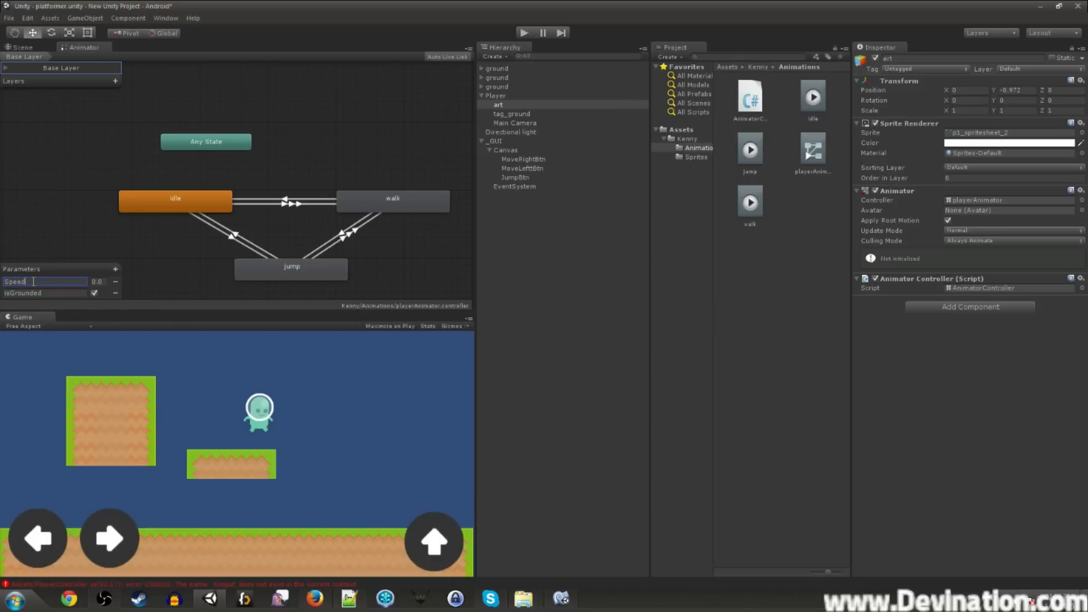
{"action": "key", "text": "alt+Tab"}
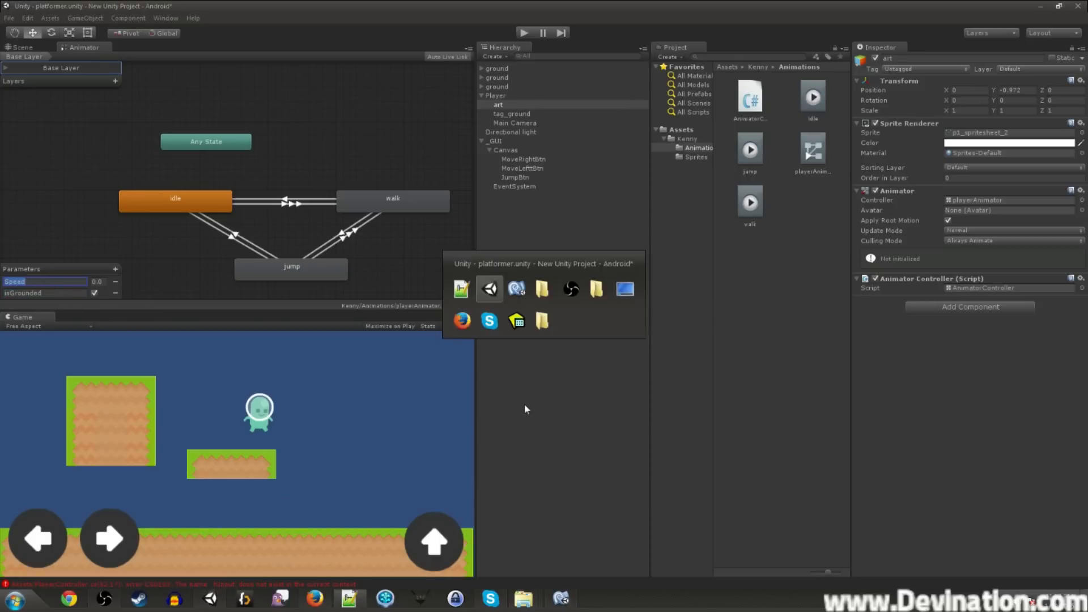
{"action": "double_click", "coordinate": [391, 460]}
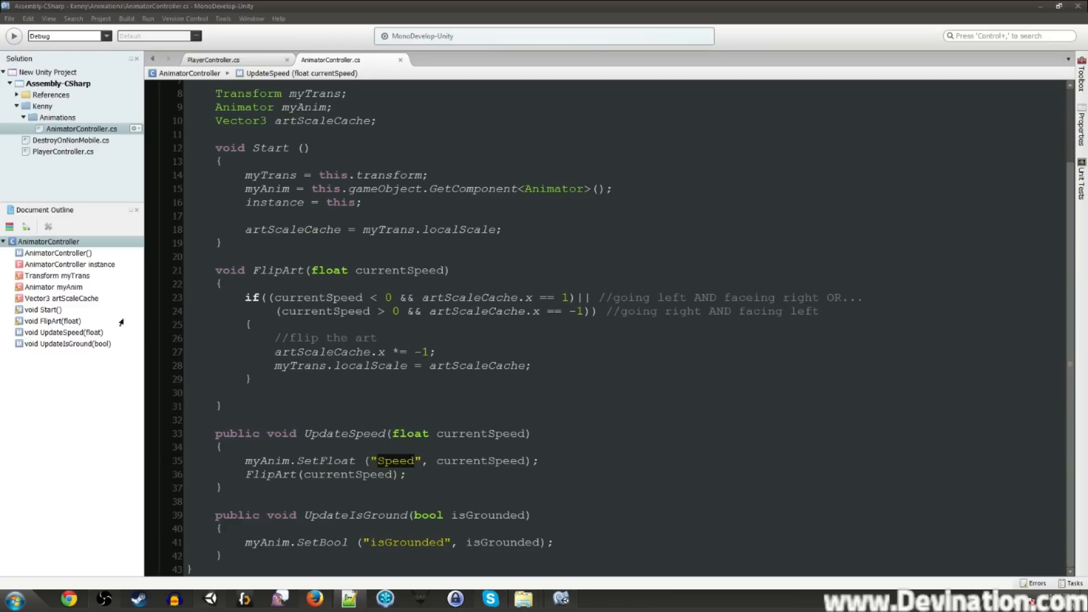
{"action": "key", "text": "alt+Tab"}
{"action": "left_click", "coordinate": [36, 293]}
{"action": "key", "text": "alt+Tab"}
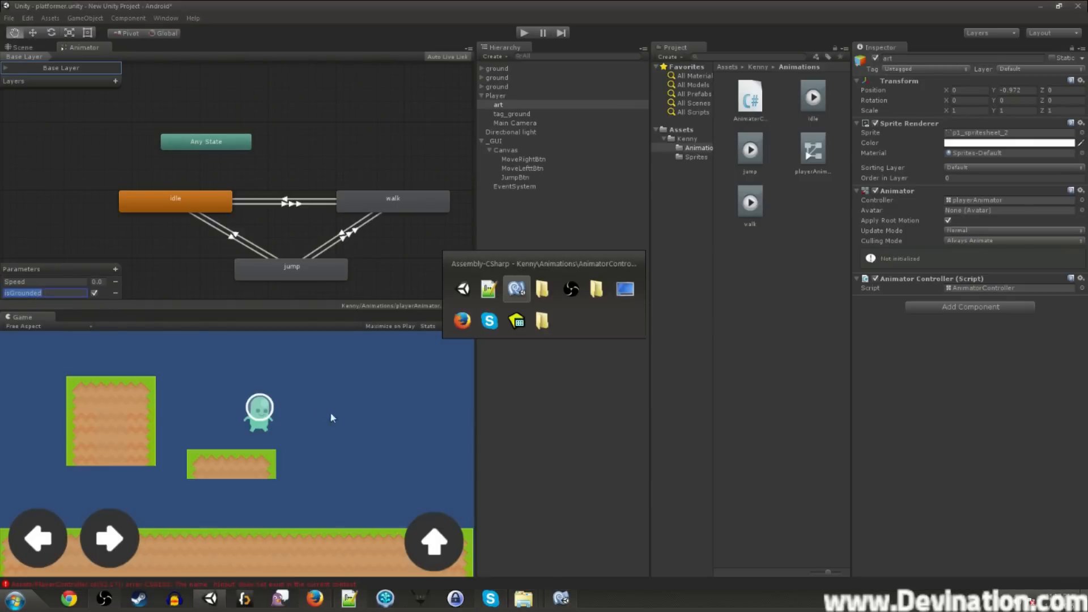
{"action": "double_click", "coordinate": [408, 542]}
{"action": "left_click", "coordinate": [649, 468]}
- Review the AnimatorController script, then the PlayerController script, examining the myAnim assignment in Start
{"action": "scroll", "coordinate": [649, 468], "scroll_direction": "up", "scroll_amount": 3}
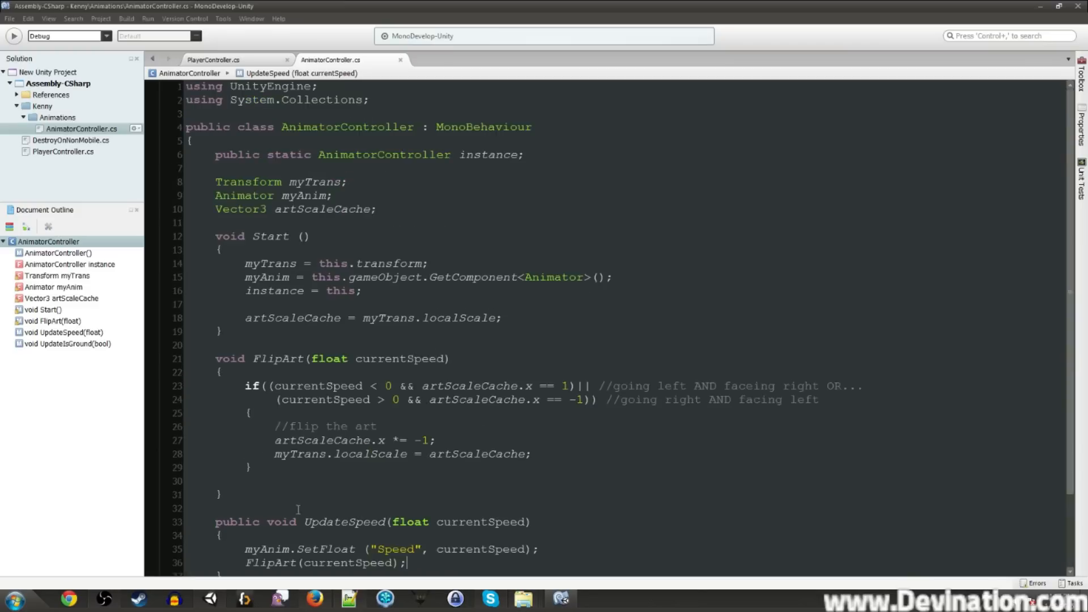
{"action": "scroll", "coordinate": [309, 497], "scroll_direction": "down", "scroll_amount": 3}
{"action": "scroll", "coordinate": [419, 514], "scroll_direction": "up", "scroll_amount": 3}
{"action": "scroll", "coordinate": [228, 63], "scroll_direction": "down", "scroll_amount": 3}
{"action": "left_click", "coordinate": [228, 60]}
{"action": "scroll", "coordinate": [403, 88], "scroll_direction": "down", "scroll_amount": 5}
{"action": "scroll", "coordinate": [403, 88], "scroll_direction": "up", "scroll_amount": 5}
{"action": "left_click", "coordinate": [443, 237]}
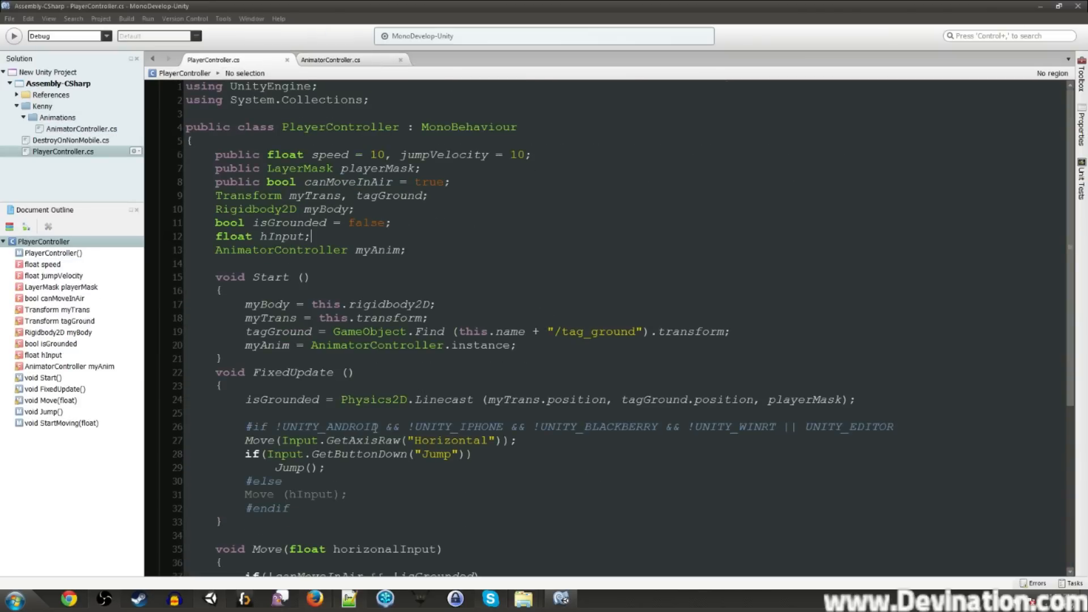
{"action": "double_click", "coordinate": [467, 346]}
{"action": "left_click", "coordinate": [290, 345]}
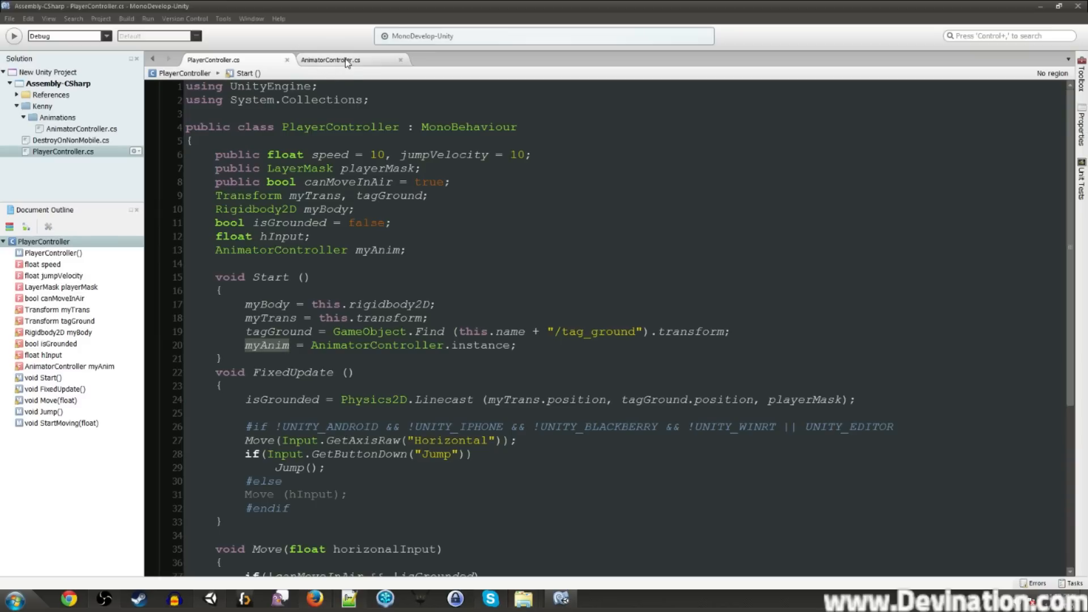
- In PlayerController's FixedUpdate, begin a line below the isGrounded Linecast assignment with myAnim.UpdateIsGrounded
{"action": "scroll", "coordinate": [507, 340], "scroll_direction": "down", "scroll_amount": 1}
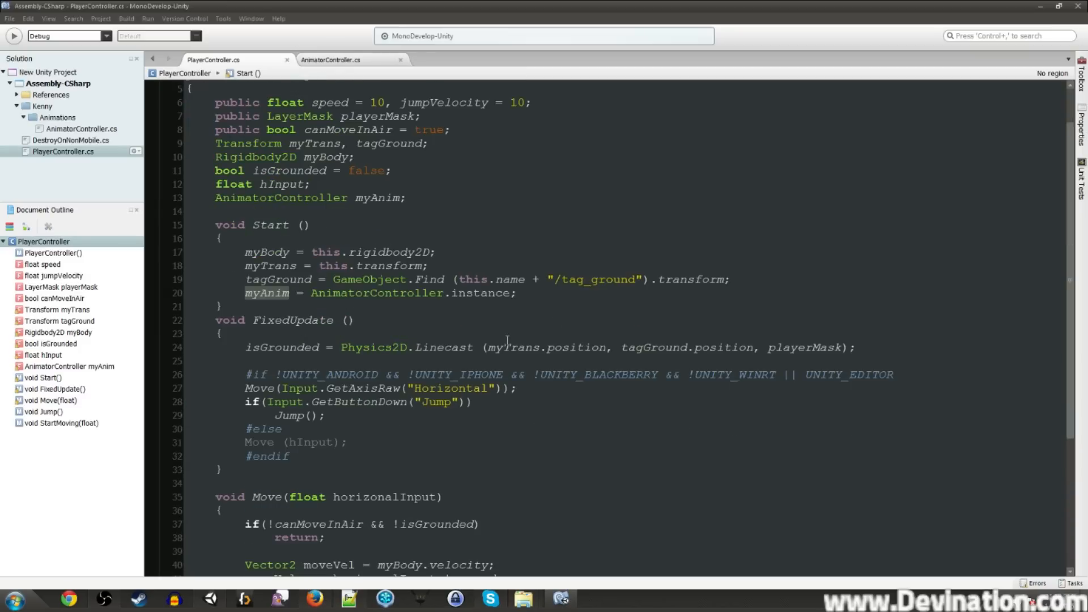
{"action": "left_click", "coordinate": [348, 362]}
{"action": "left_click", "coordinate": [872, 349]}
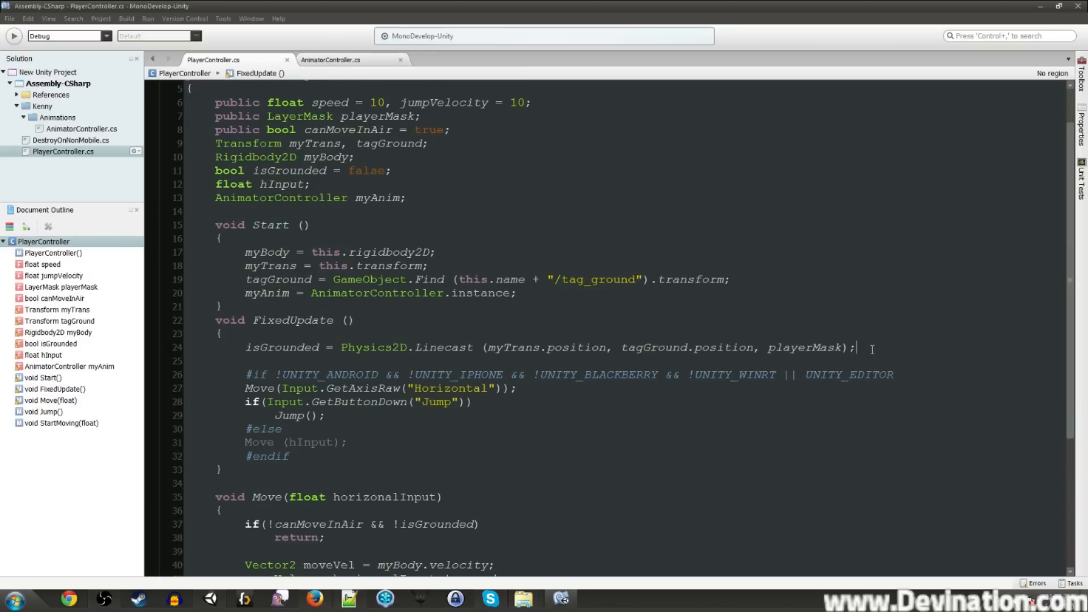
{"action": "key", "text": "Return"}
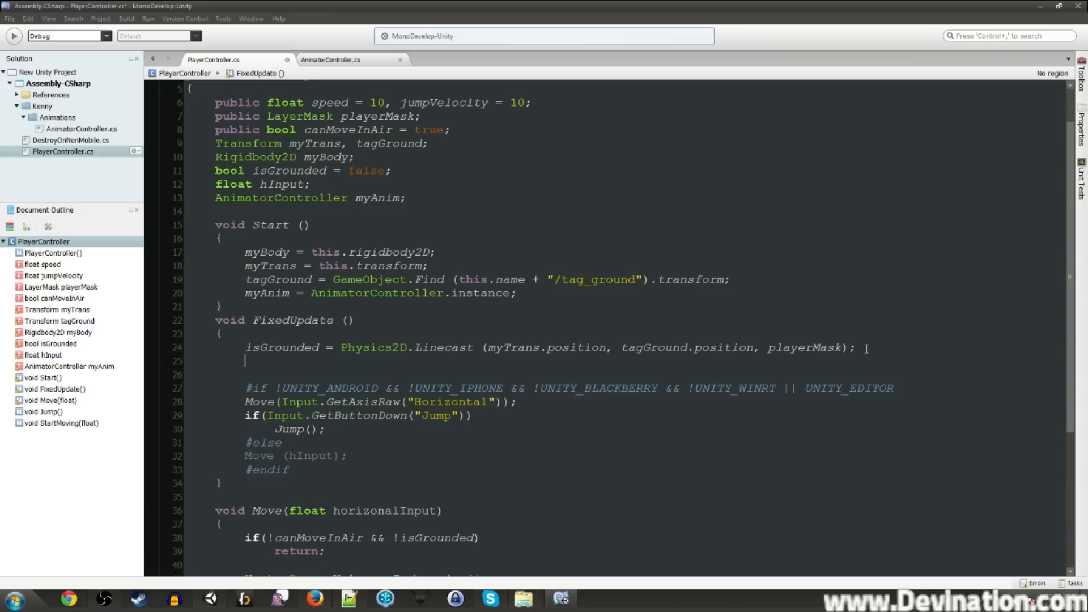
{"action": "type", "text": "myAnim"}
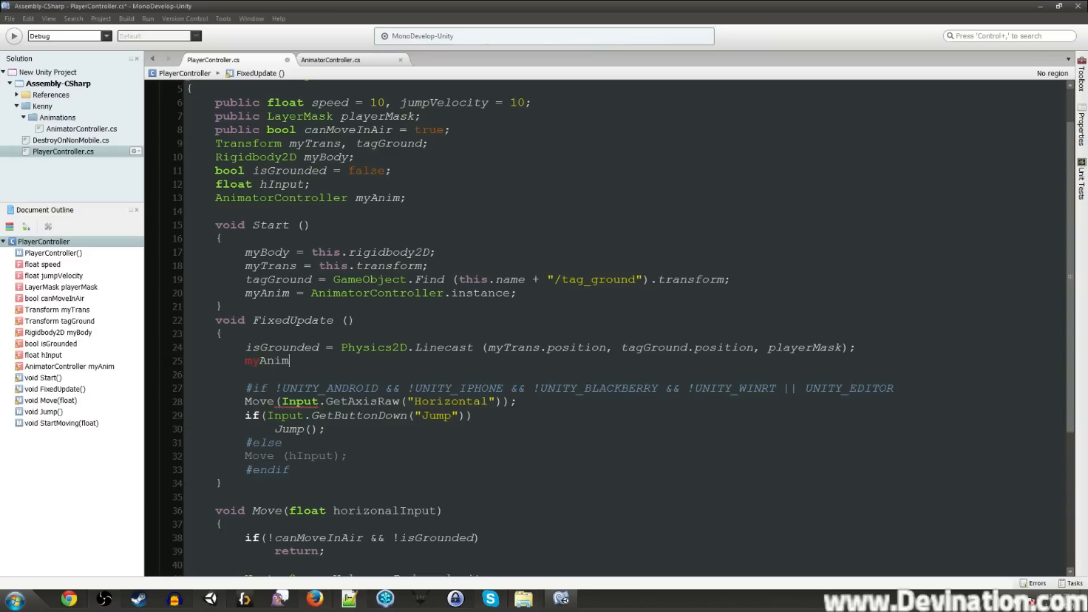
{"action": "type", "text": "."}
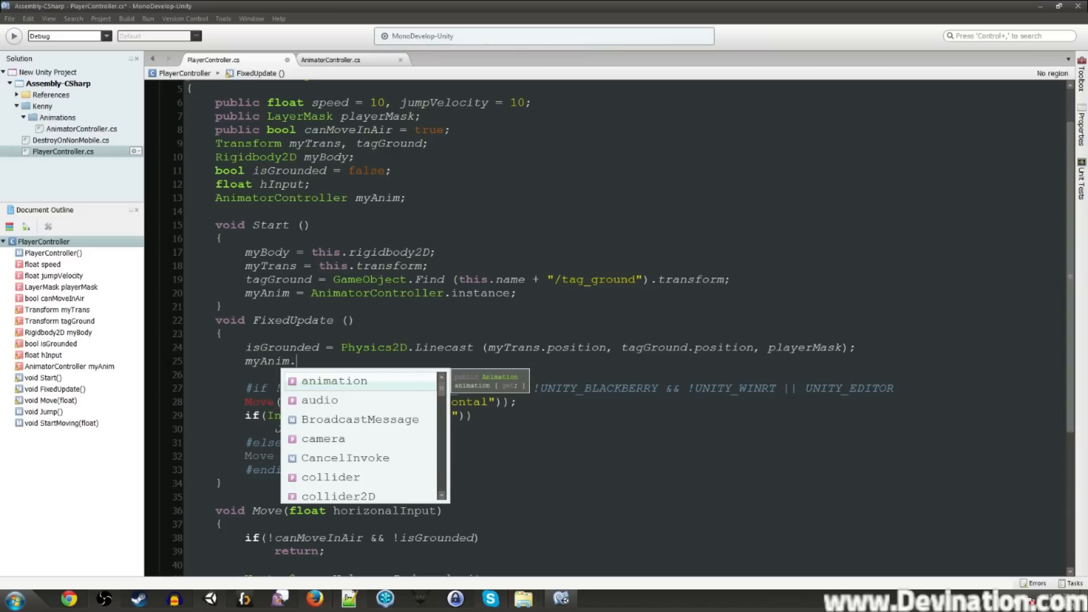
{"action": "type", "text": "UpdateIsGround"}
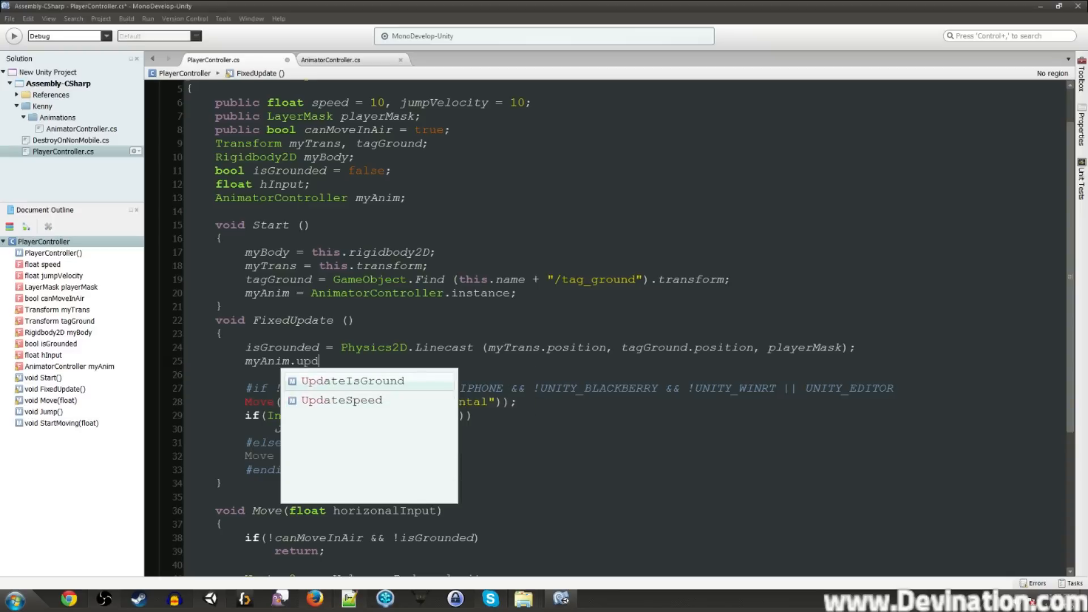
{"action": "key", "text": "Return"}
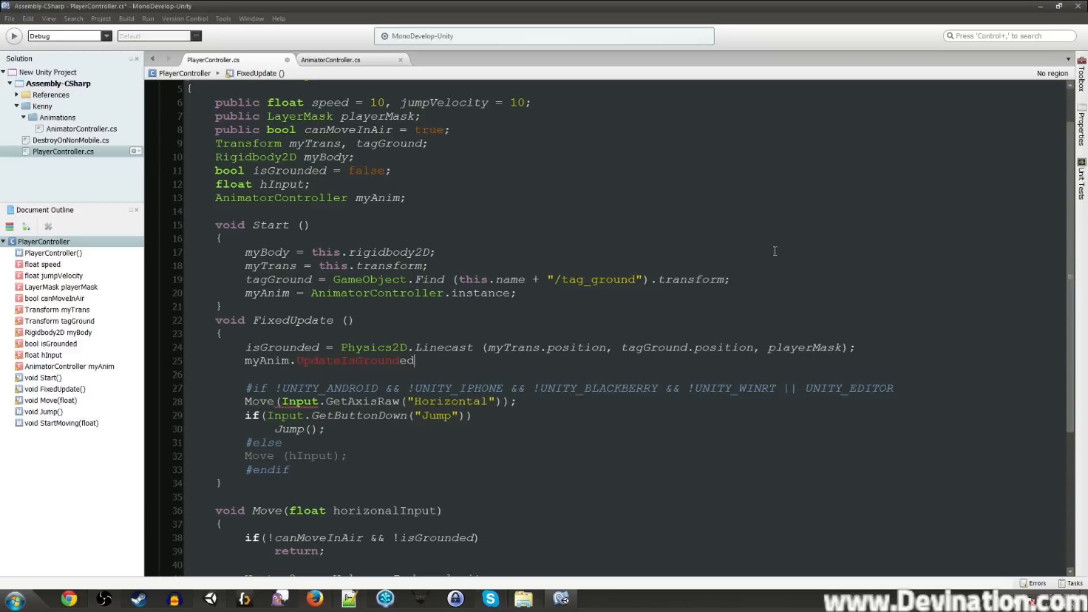
- Rename the UpdateIsGround method to UpdateIsGrounded in the AnimatorController script and save it
{"action": "left_click", "coordinate": [350, 62]}
{"action": "left_click", "coordinate": [408, 517]}
{"action": "type", "text": "ed(bool isGrounded"}
{"action": "key", "text": "ctrl+s"}
- Return to PlayerController and complete the call in FixedUpdate as myAnim.UpdateIsGrounded (isGrounded);
{"action": "key", "text": "ctrl+Tab"}
{"action": "type", "text": "()"}
{"action": "type", "text": "isgou)"}
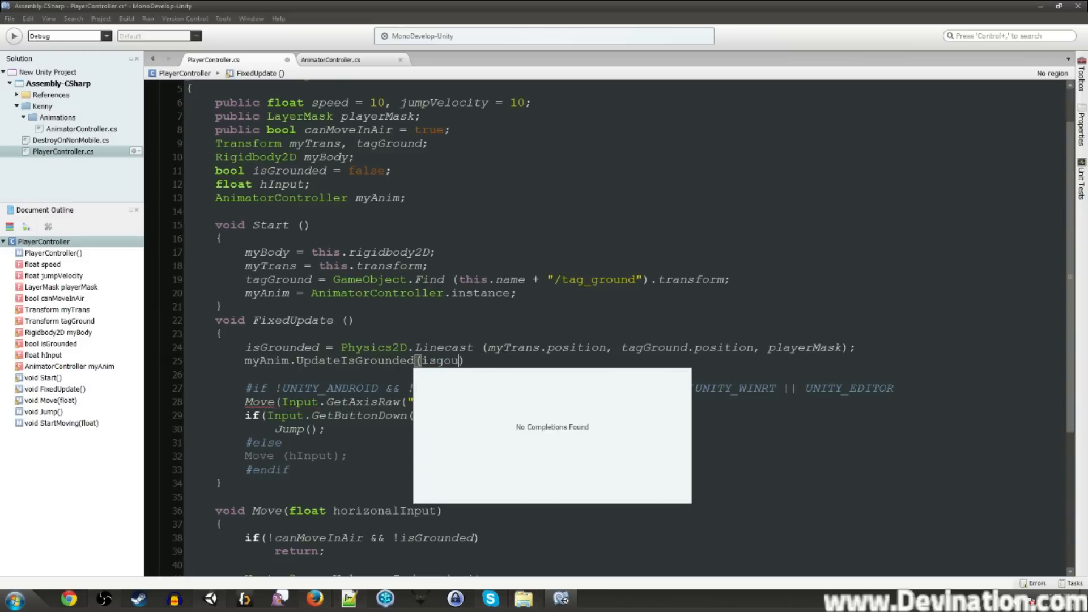
{"action": "key", "text": "BackSpace"}
{"action": "key", "text": "BackSpace"}
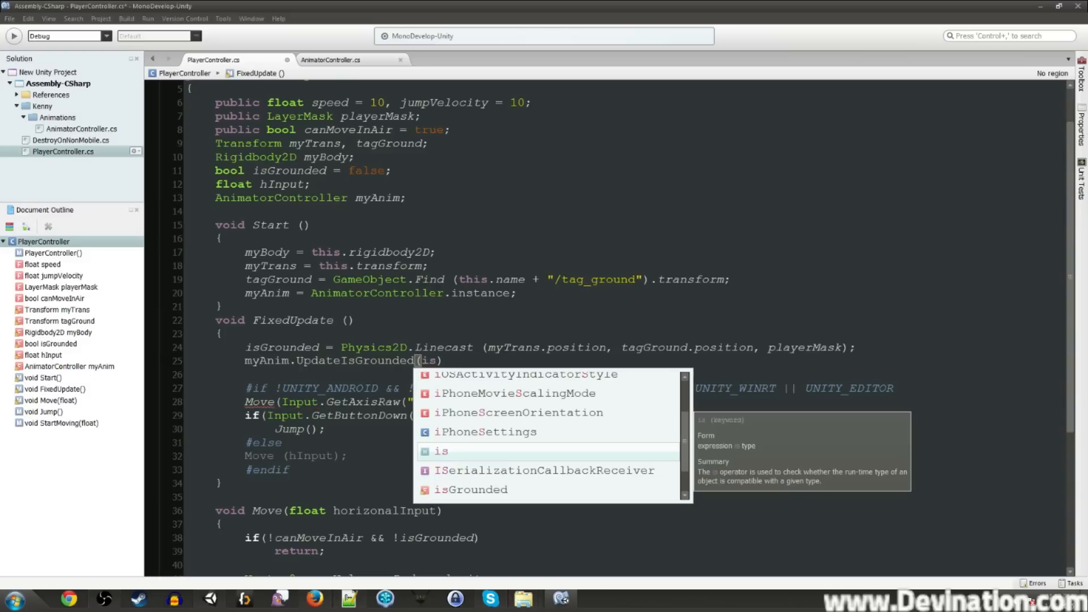
{"action": "type", "text": "Goru"}
{"action": "key", "text": "BackSpace"}
{"action": "key", "text": "BackSpace"}
{"action": "key", "text": "BackSpace"}
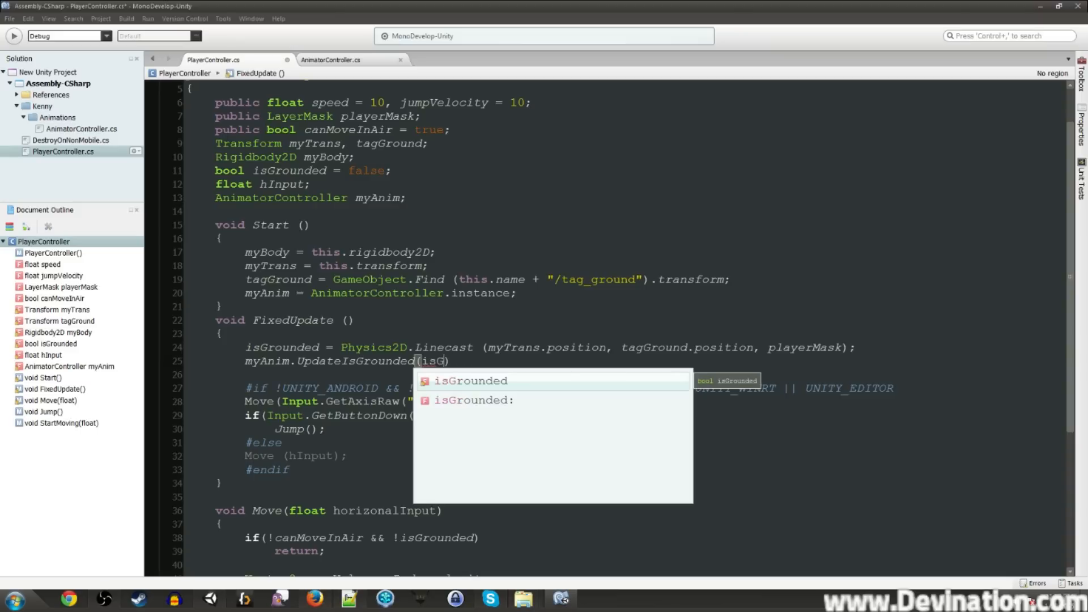
{"action": "key", "text": "Return"}
{"action": "type", "text": ";"}
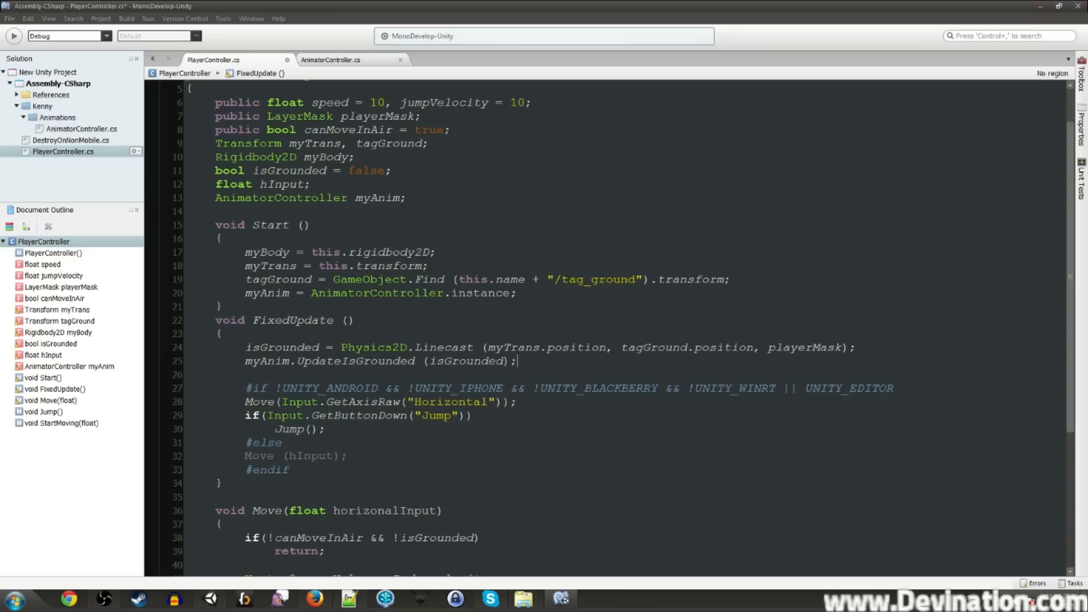
- Delete the #else line from the platform conditional block in FixedUpdate
{"action": "scroll", "coordinate": [252, 300], "scroll_direction": "down", "scroll_amount": 4}
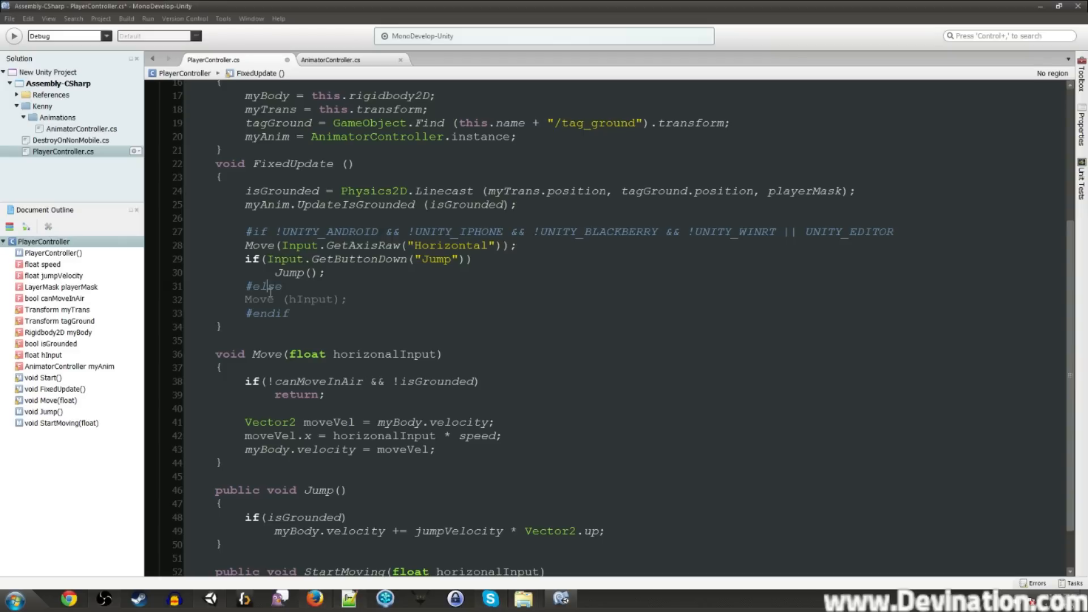
{"action": "left_click_drag", "start_coordinate": [303, 285], "coordinate": [195, 286]}
{"action": "key", "text": "BackSpace"}
{"action": "key", "text": "Delete"}
- Relocate the Move (hInput); line from inside the conditional block to directly below #endif
{"action": "left_click_drag", "start_coordinate": [347, 286], "coordinate": [245, 286]}
{"action": "key", "text": "ctrl+c"}
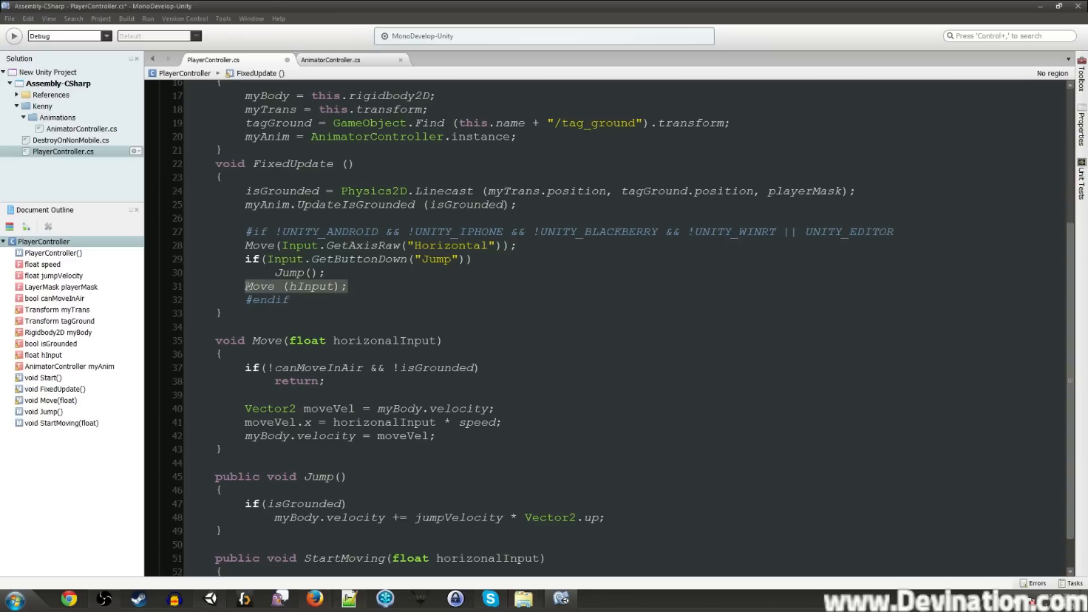
{"action": "key", "text": "BackSpace"}
{"action": "key", "text": "BackSpace"}
{"action": "key", "text": "BackSpace"}
{"action": "key", "text": "BackSpace"}
{"action": "key", "text": "Down"}
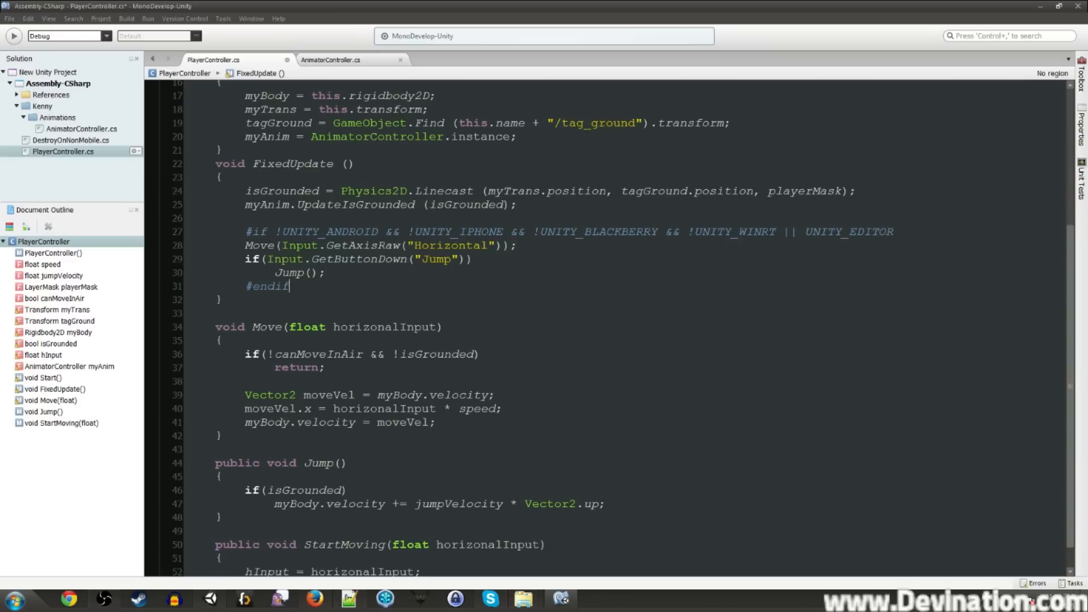
{"action": "key", "text": "Return"}
{"action": "key", "text": "ctrl+v"}
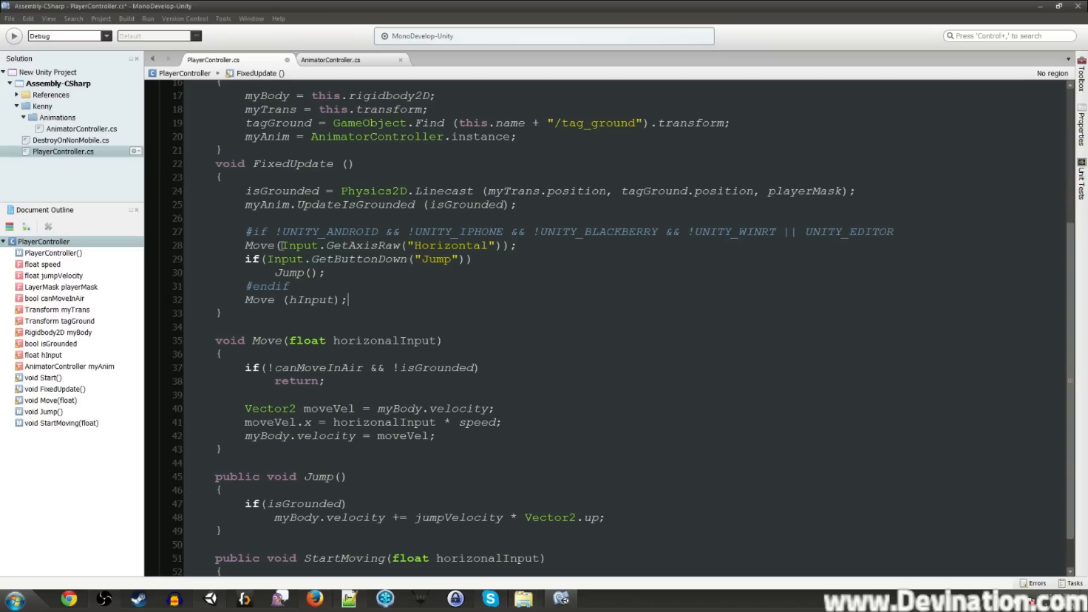
- Change the Move call inside the #if block to hInput = Input.GetAxisRaw("Horizontal"); and save the script
{"action": "left_click", "coordinate": [249, 246]}
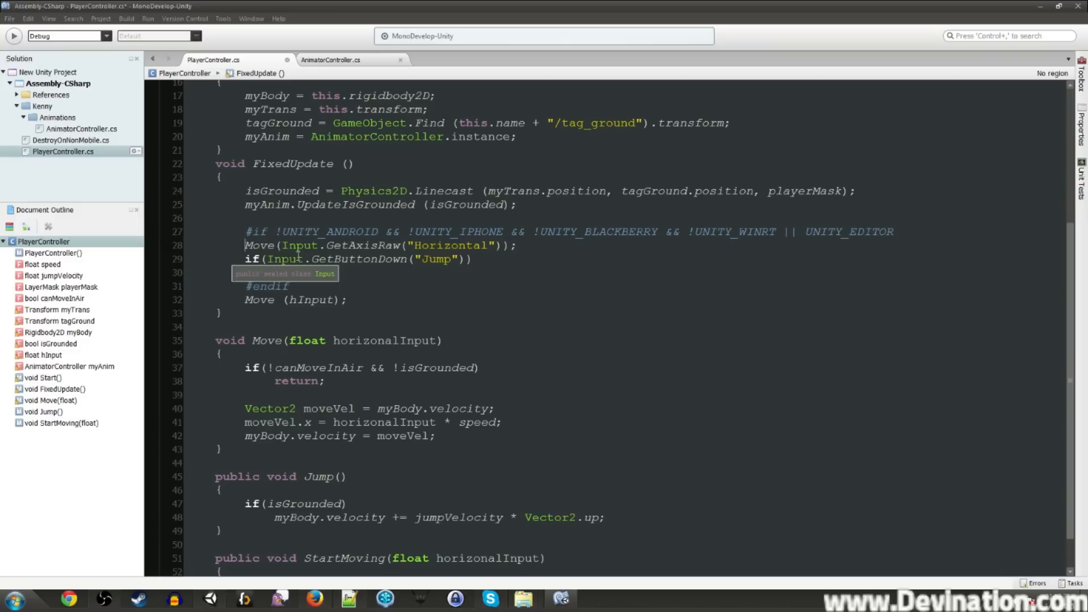
{"action": "type", "text": "hInput ="}
{"action": "key", "text": "shift+Left"}
{"action": "key", "text": "shift+Left"}
{"action": "key", "text": "shift+Left"}
{"action": "key", "text": "shift+Left"}
{"action": "key", "text": "shift+Left"}
{"action": "key", "text": "BackSpace"}
{"action": "key", "text": "End"}
{"action": "key", "text": "Left"}
{"action": "key", "text": "Left"}
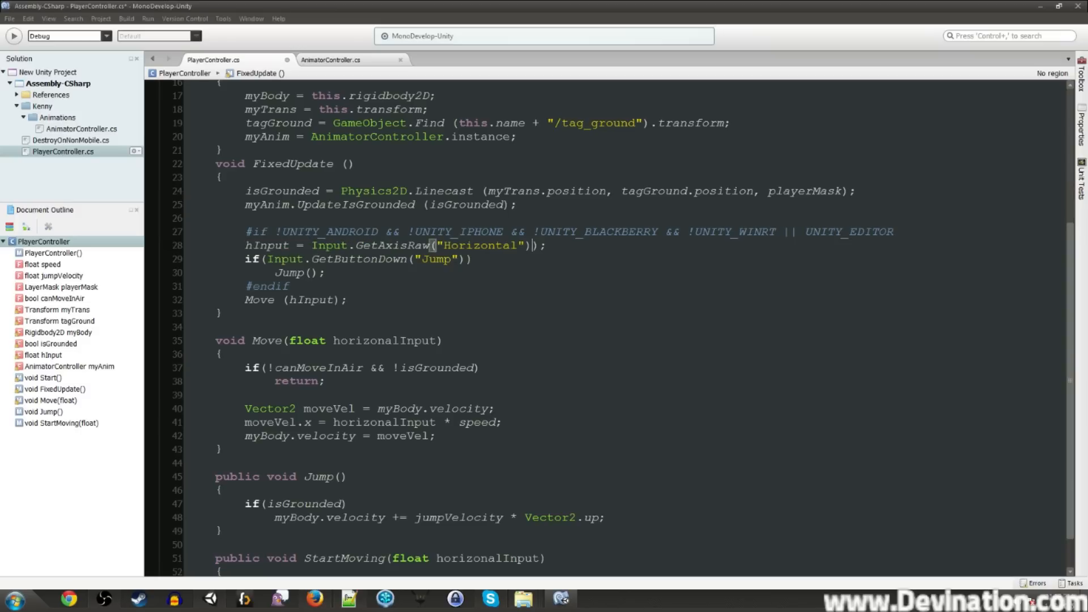
{"action": "key", "text": "ctrl+s"}
- Remove the space before the parenthesis in Move(hInput); and insert a blank line between #endif and that call
{"action": "left_click", "coordinate": [373, 300]}
{"action": "left_click", "coordinate": [278, 300]}
{"action": "key", "text": "BackSpace"}
{"action": "double_click", "coordinate": [322, 234]}
{"action": "left_click", "coordinate": [433, 269]}
{"action": "left_click", "coordinate": [247, 307]}
{"action": "left_click", "coordinate": [252, 302]}
{"action": "left_click", "coordinate": [317, 290]}
{"action": "key", "text": "Return"}
- Add myAnim.UpdateSpeed(hInput); below the hInput assignment in the #if block of FixedUpdate and save the script
{"action": "scroll", "coordinate": [337, 292], "scroll_direction": "up", "scroll_amount": 3}
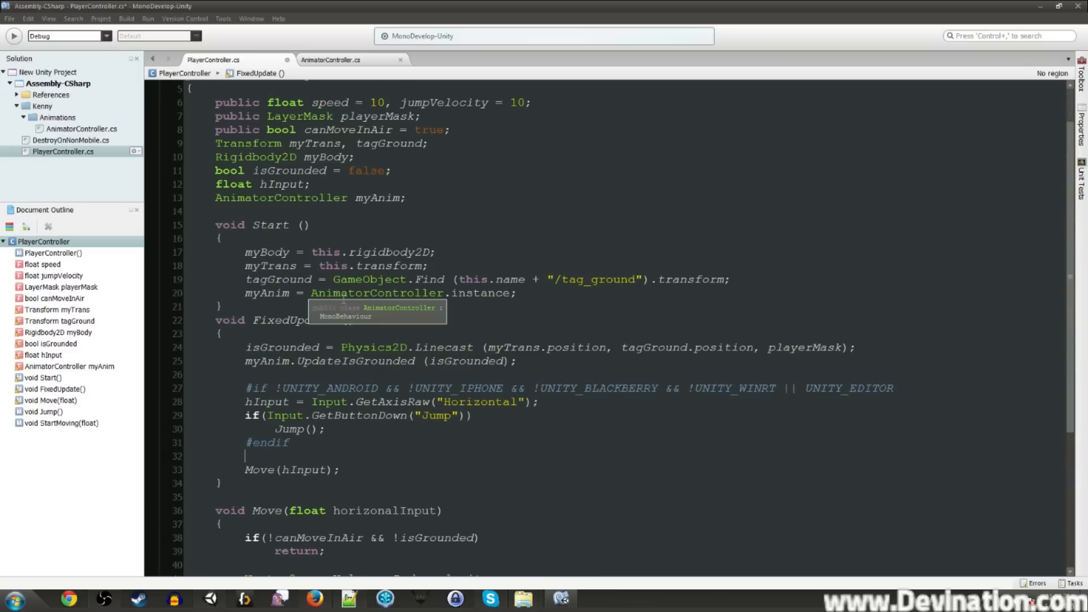
{"action": "left_click", "coordinate": [343, 378]}
{"action": "scroll", "coordinate": [415, 374], "scroll_direction": "down", "scroll_amount": 2}
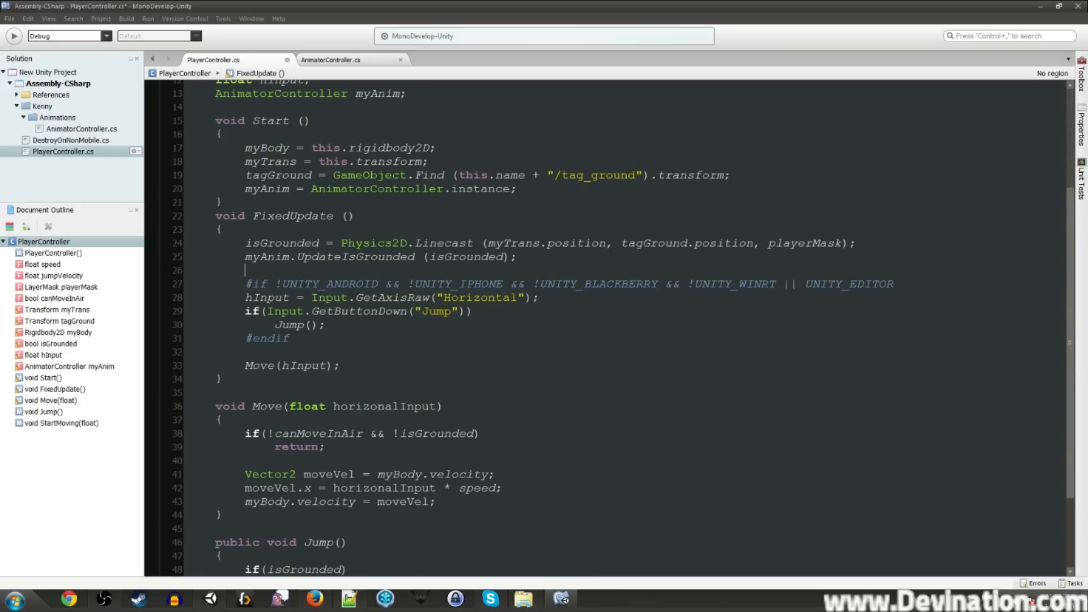
{"action": "key", "text": "Return"}
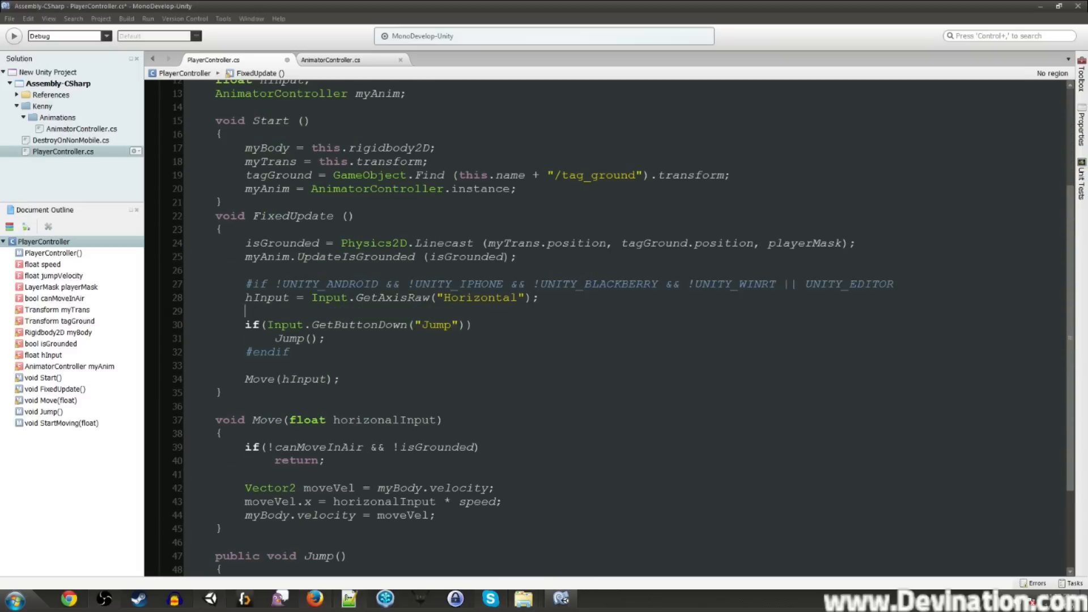
{"action": "type", "text": "my"}
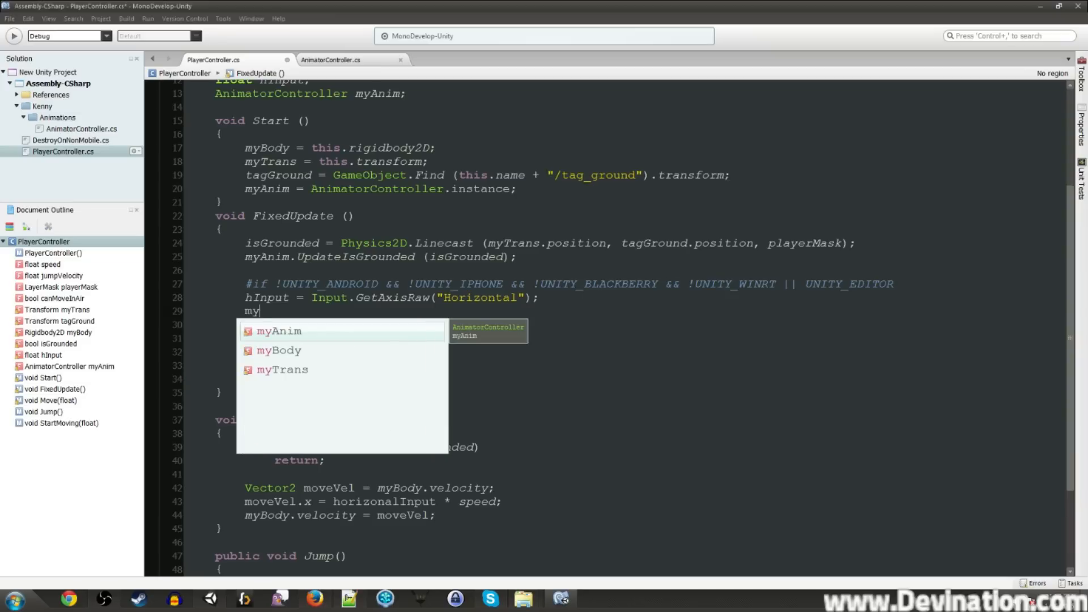
{"action": "type", "text": "Anim.Update"}
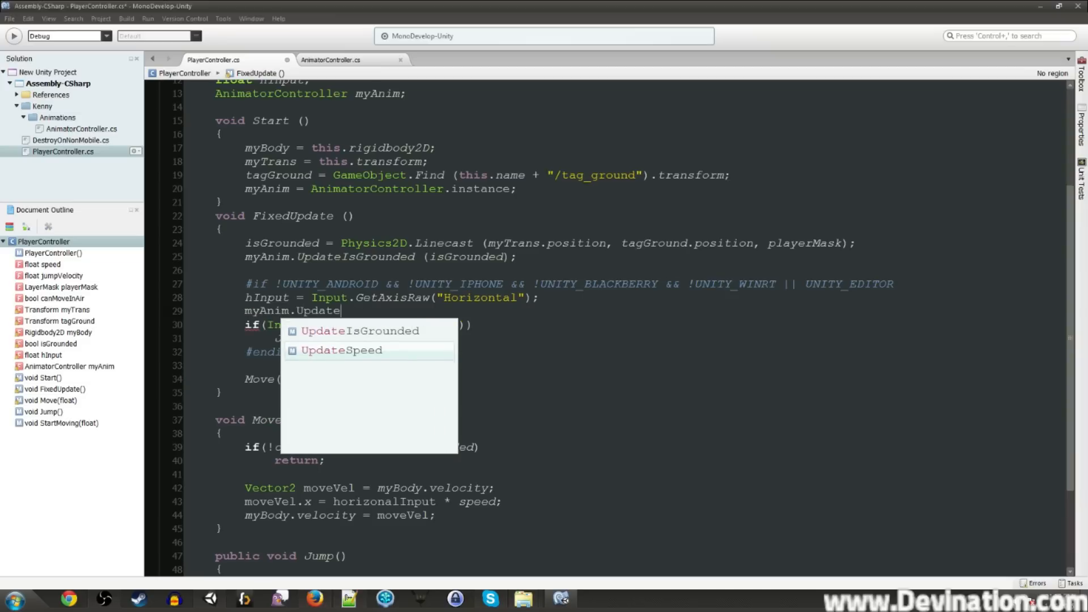
{"action": "key", "text": "Return"}
{"action": "type", "text": "();"}
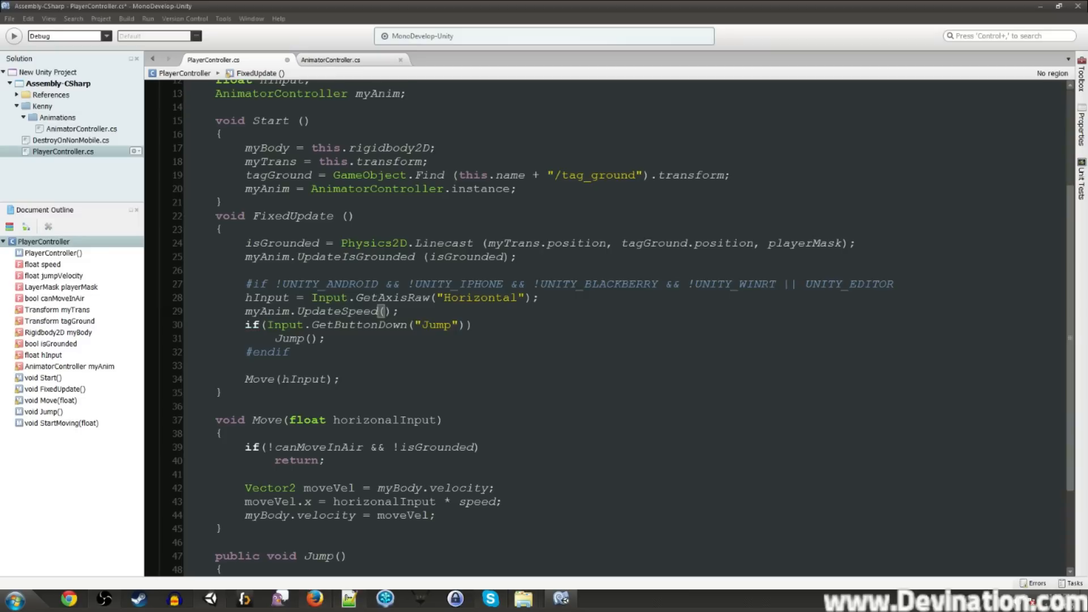
{"action": "type", "text": "h"}
{"action": "key", "text": "Return"}
{"action": "key", "text": "ctrl+s"}
- Copy the myAnim.UpdateSpeed(hInput); line into StartMoving, below hInput = horizonalInput;
{"action": "left_click_drag", "start_coordinate": [449, 311], "coordinate": [246, 311]}
{"action": "key", "text": "ctrl+c"}
{"action": "left_click", "coordinate": [389, 299]}
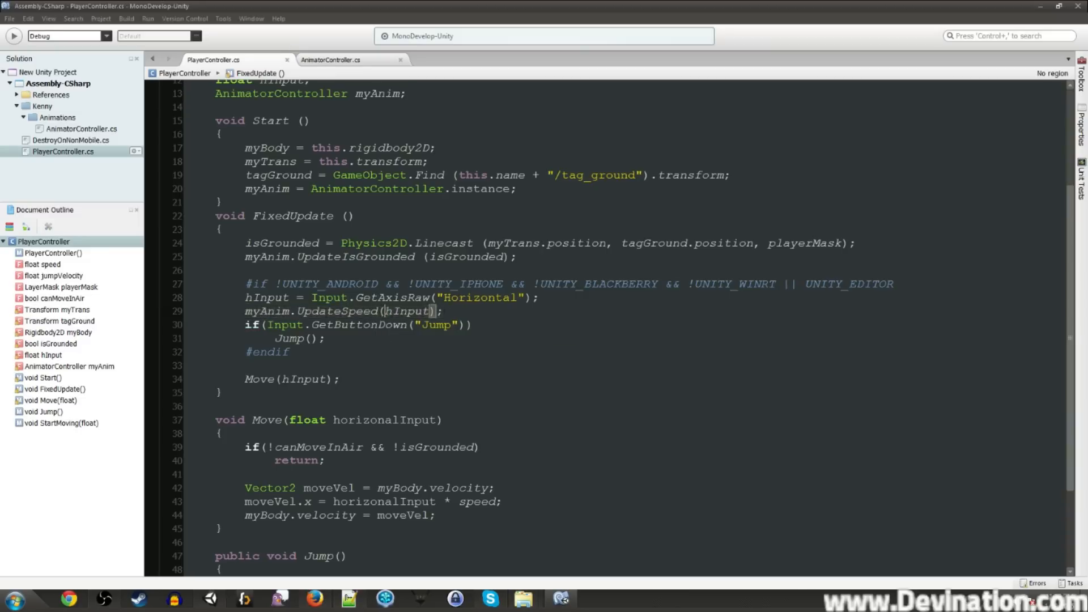
{"action": "scroll", "coordinate": [391, 323], "scroll_direction": "down", "scroll_amount": 3}
{"action": "left_click", "coordinate": [357, 519]}
{"action": "left_click", "coordinate": [417, 545]}
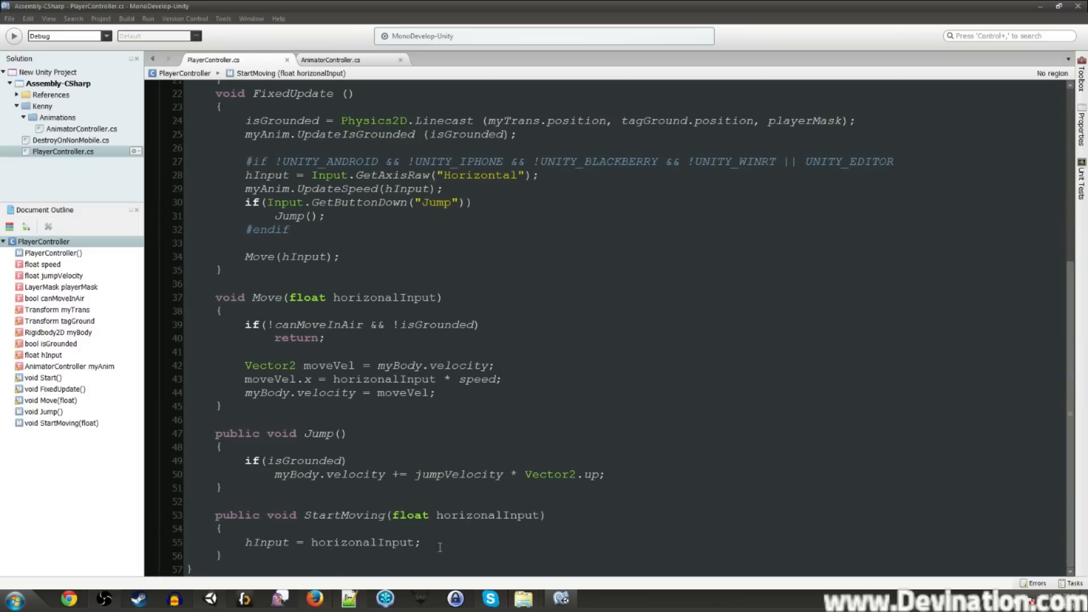
{"action": "key", "text": "Return"}
{"action": "key", "text": "ctrl+v"}
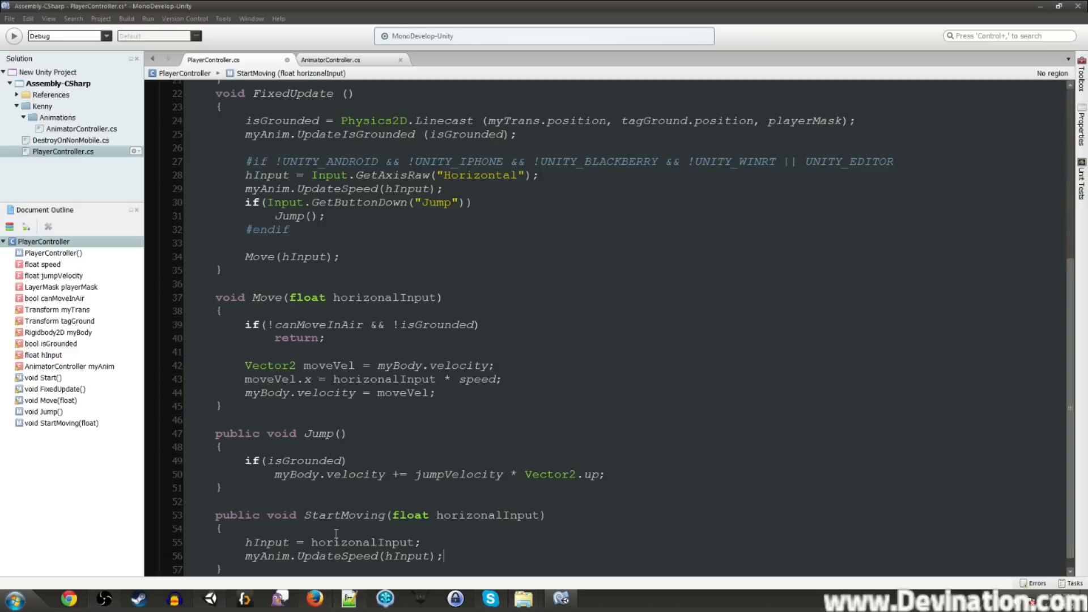
- Switch to Unity and inspect the Event Trigger entries of MoveRightBtn that call PlayerController.StartMoving
{"action": "key", "text": "alt+Tab"}
{"action": "key", "text": "alt+Tab"}
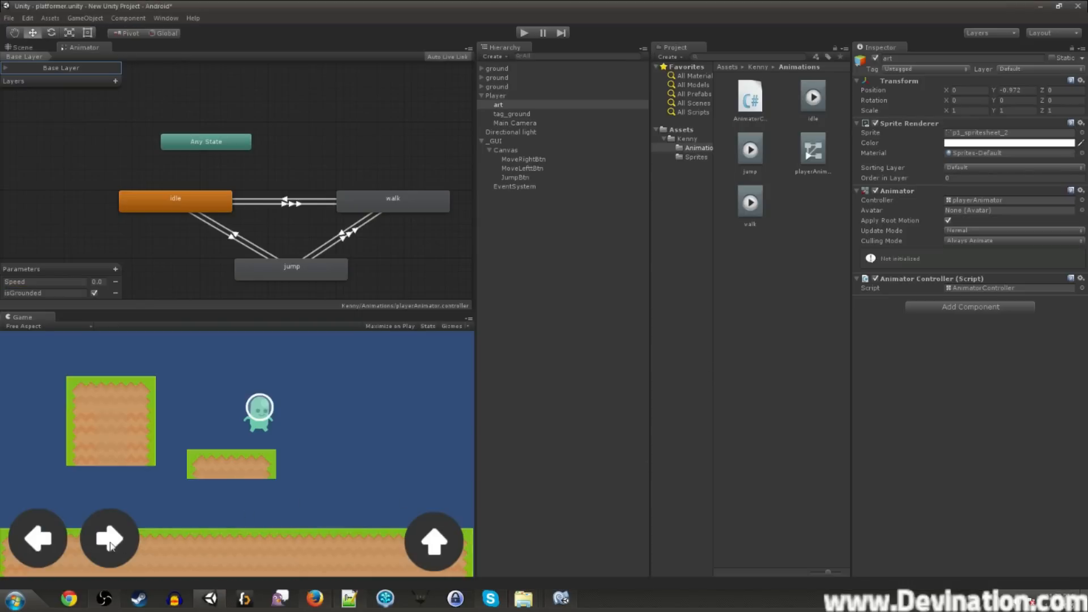
{"action": "key", "text": "alt+Tab"}
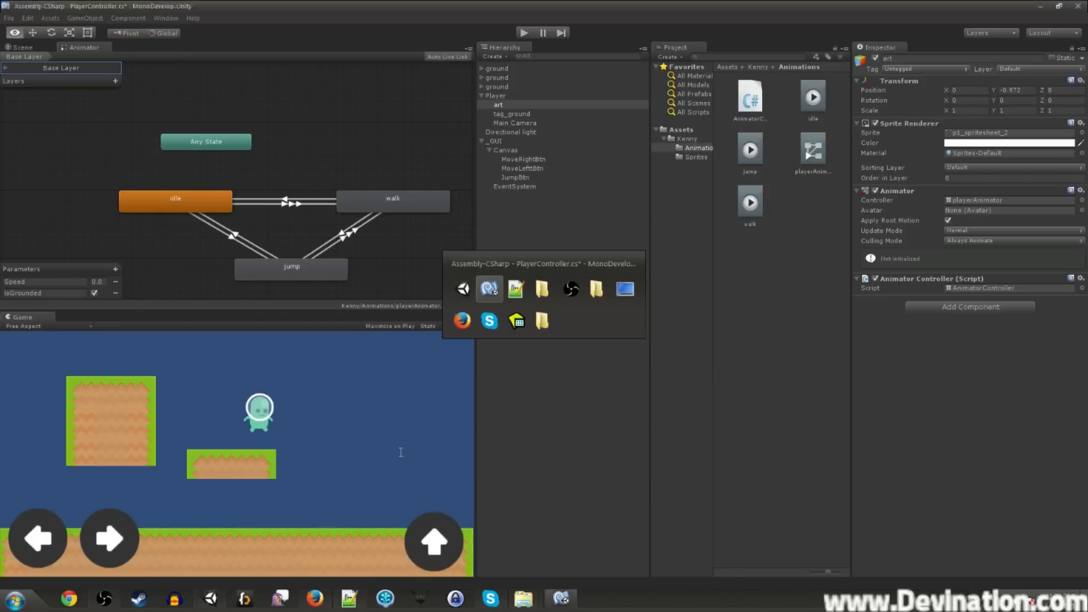
{"action": "key", "text": "alt+Tab"}
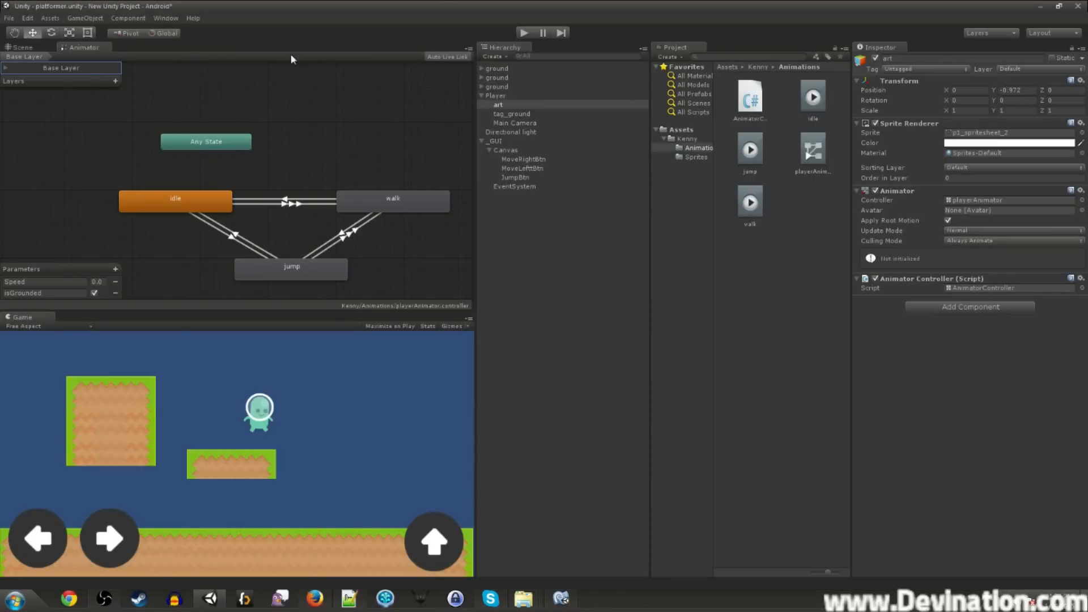
{"action": "left_click", "coordinate": [27, 48]}
{"action": "left_click", "coordinate": [517, 116]}
{"action": "left_click", "coordinate": [520, 159]}
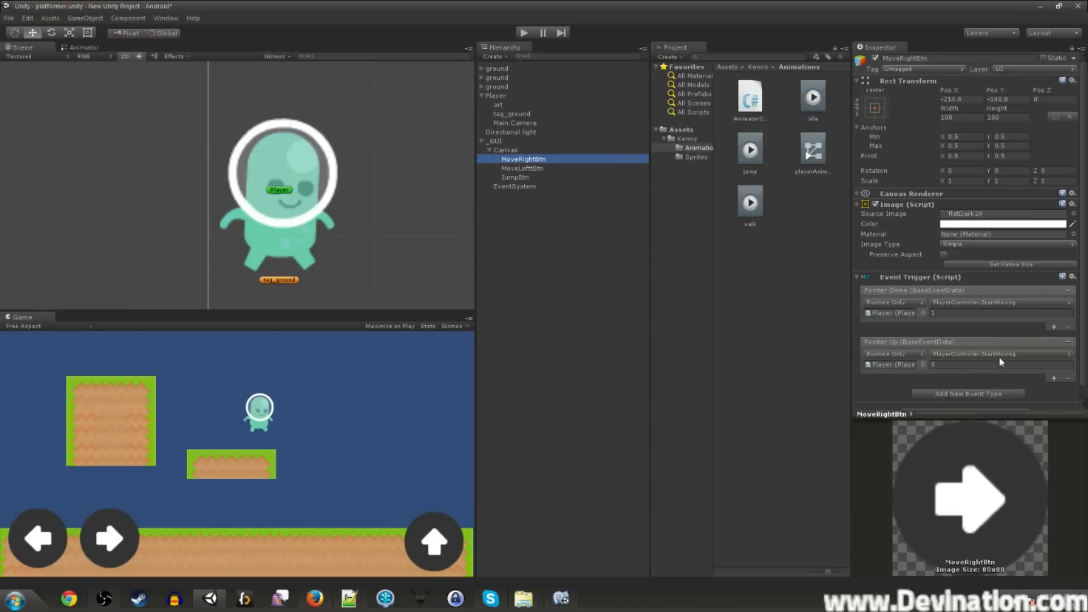
- Back in MonoDevelop, replace the hInput argument of myAnim.UpdateSpeed in StartMoving with horizonalInput and save the script
{"action": "key", "text": "alt+Tab"}
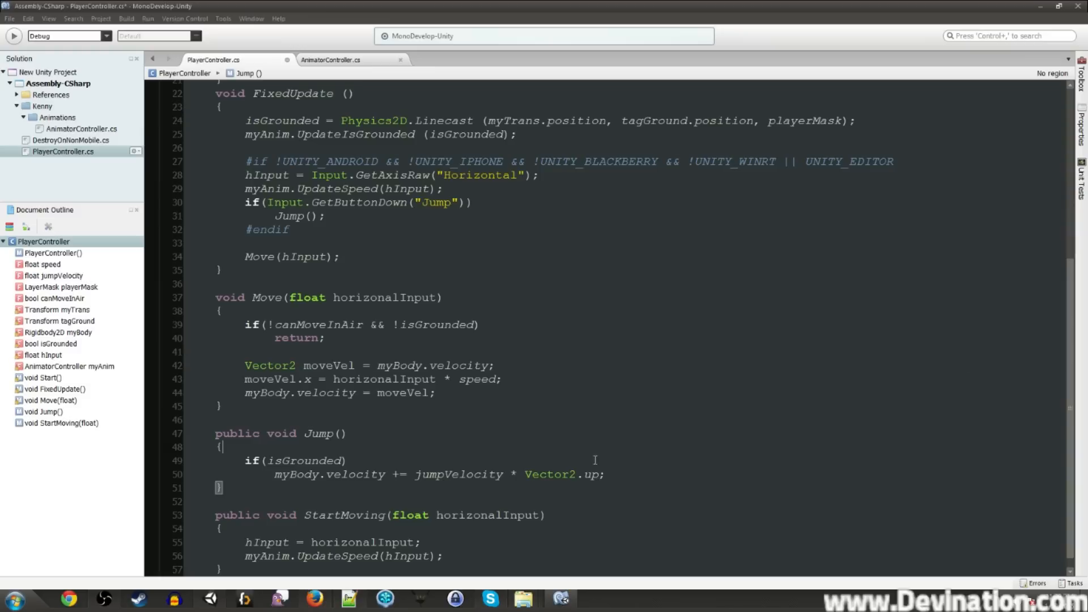
{"action": "left_click", "coordinate": [337, 515]}
{"action": "scroll", "coordinate": [284, 554], "scroll_direction": "down", "scroll_amount": 1}
{"action": "left_click_drag", "start_coordinate": [245, 543], "coordinate": [470, 542]}
{"action": "left_click", "coordinate": [471, 542]}
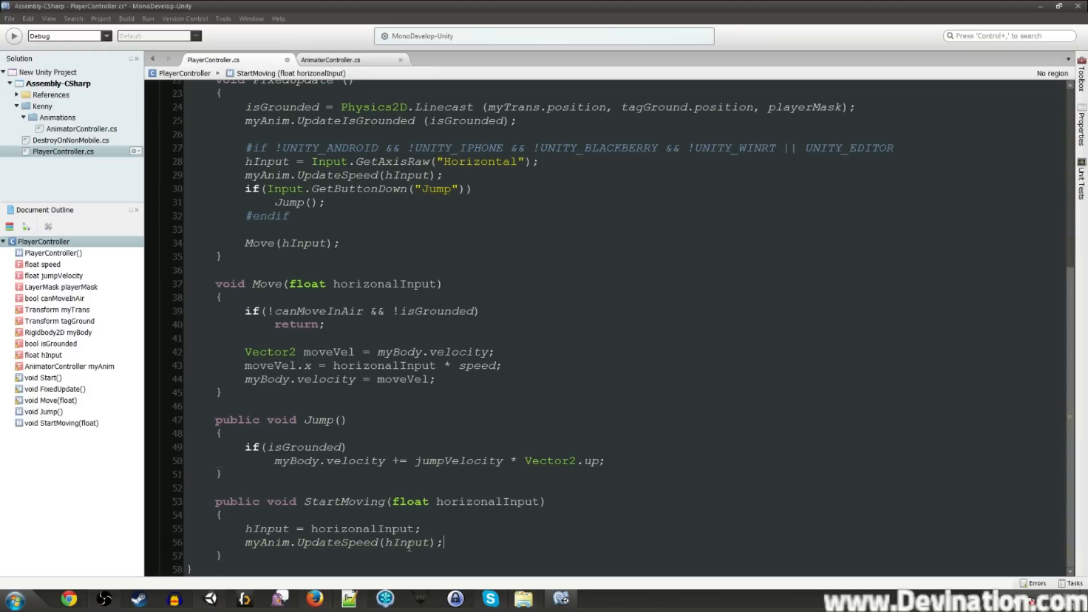
{"action": "double_click", "coordinate": [508, 501]}
{"action": "key", "text": "ctrl+c"}
{"action": "double_click", "coordinate": [412, 542]}
{"action": "key", "text": "ctrl+v"}
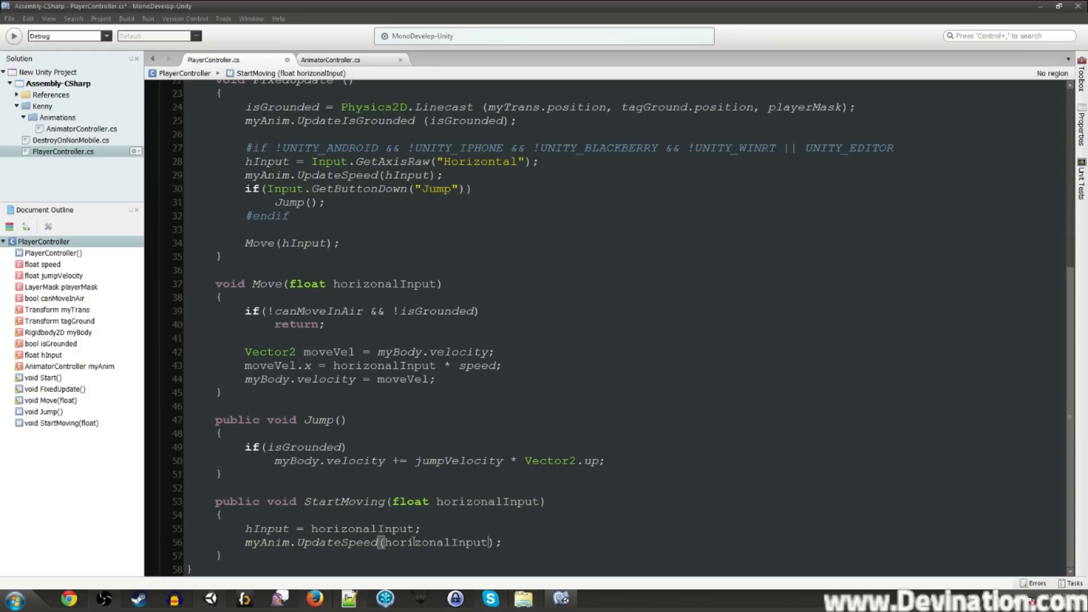
{"action": "left_click", "coordinate": [509, 546]}
{"action": "key", "text": "ctrl+s"}
- Review the hInput assignment and myAnim.UpdateSpeed call in FixedUpdate against the StartMoving method
{"action": "scroll", "coordinate": [408, 532], "scroll_direction": "up", "scroll_amount": 7}
{"action": "left_click_drag", "start_coordinate": [489, 482], "coordinate": [245, 454]}
{"action": "left_click", "coordinate": [299, 467]}
{"action": "scroll", "coordinate": [340, 485], "scroll_direction": "down", "scroll_amount": 7}
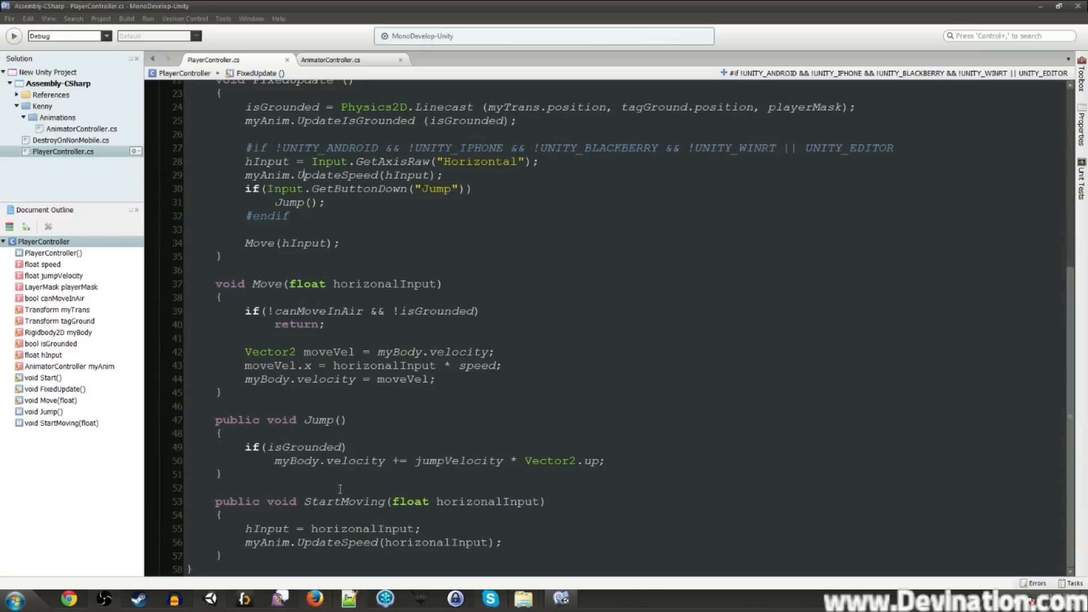
{"action": "scroll", "coordinate": [360, 480], "scroll_direction": "up", "scroll_amount": 1}
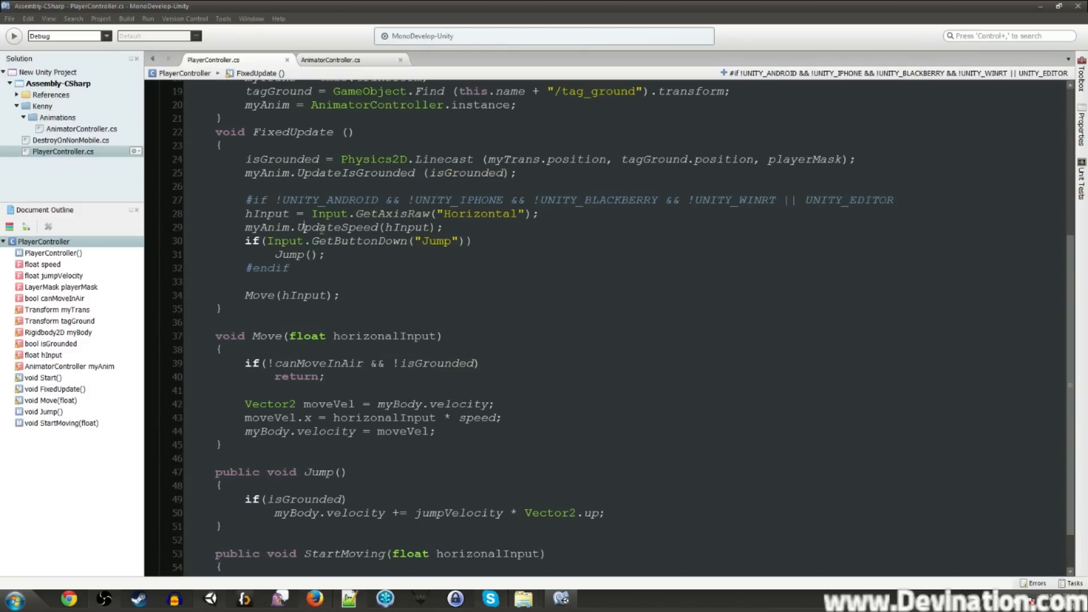
{"action": "triple_click", "coordinate": [320, 228]}
{"action": "triple_click", "coordinate": [322, 228]}
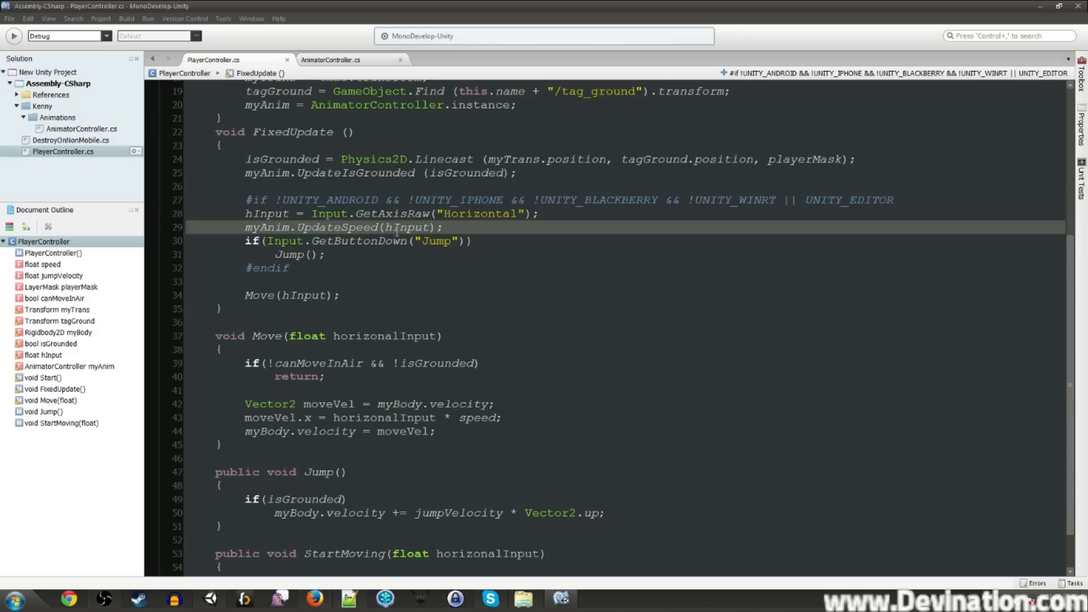
{"action": "mouse_move", "coordinate": [286, 213]}
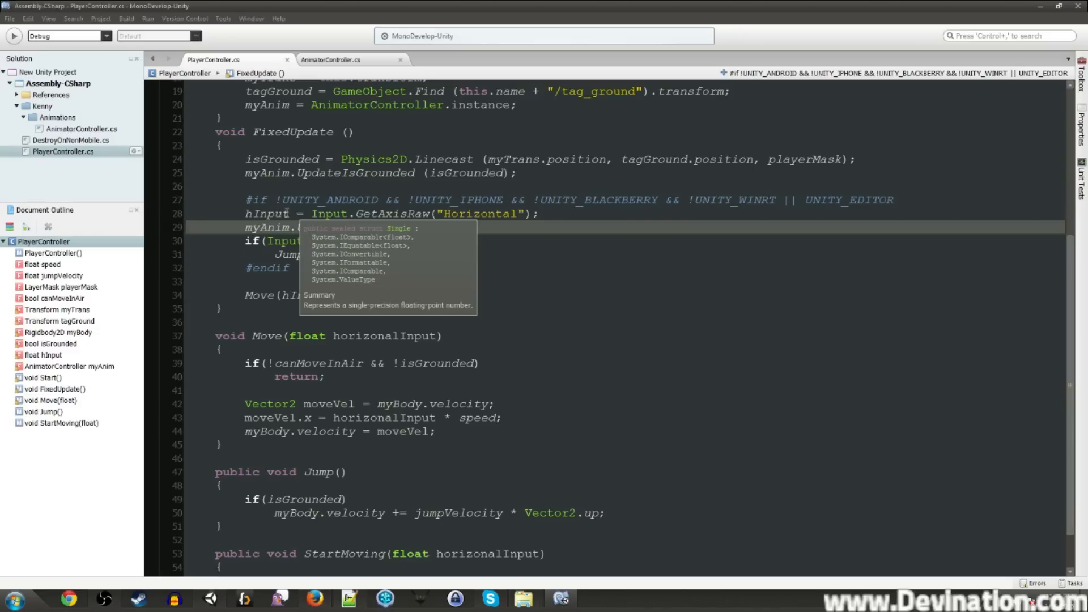
{"action": "left_click", "coordinate": [610, 276]}
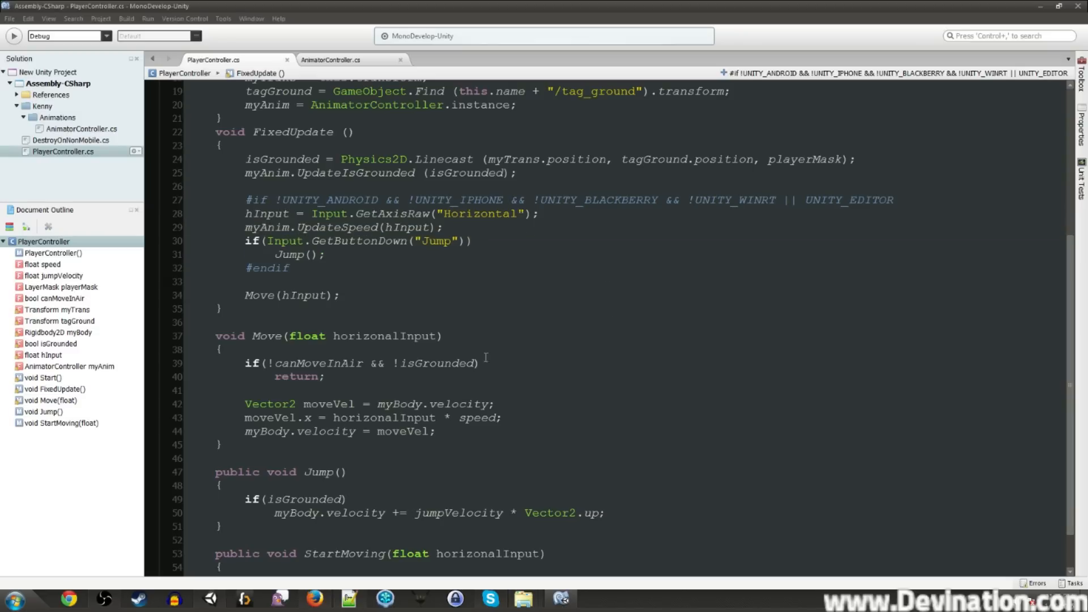
- Switch to Unity, show the playerAnimator state graph above the Game view, and start play mode
{"action": "key", "text": "alt+Tab"}
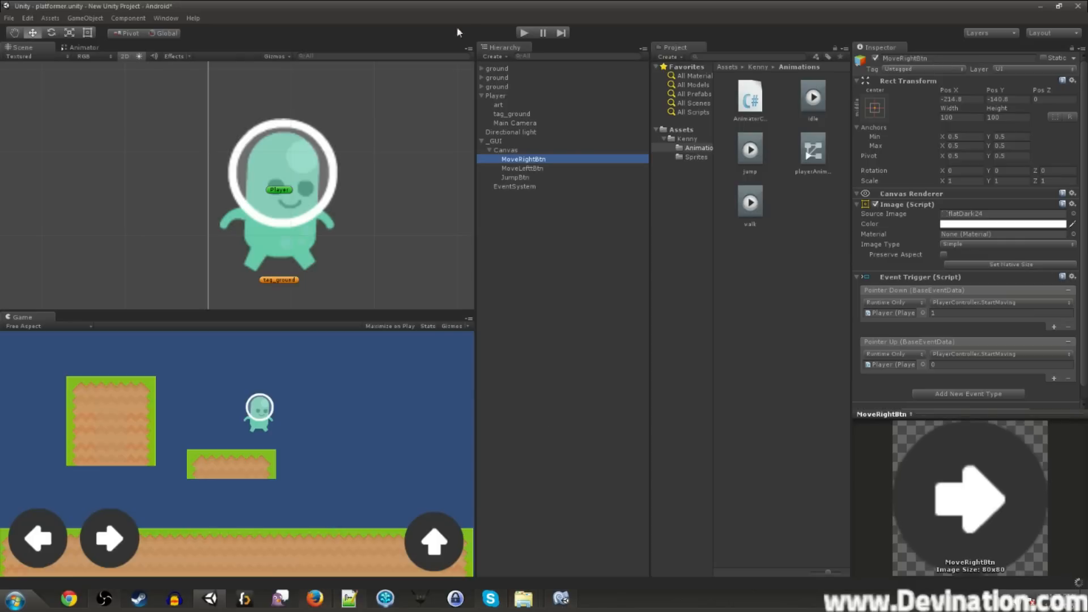
{"action": "left_click", "coordinate": [79, 49]}
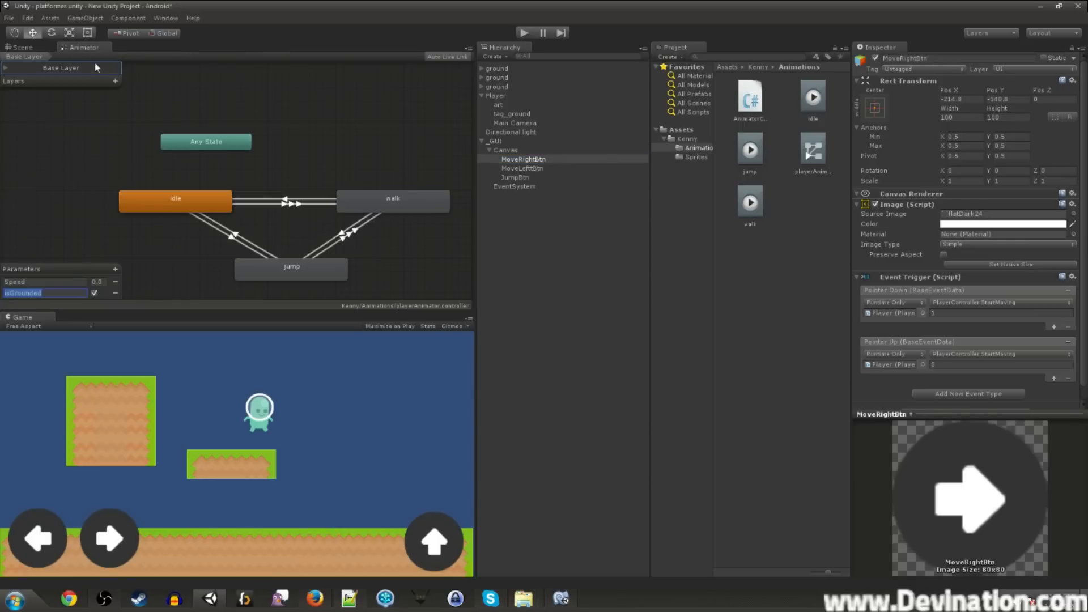
{"action": "middle_click_drag", "start_coordinate": [154, 266], "coordinate": [134, 256]}
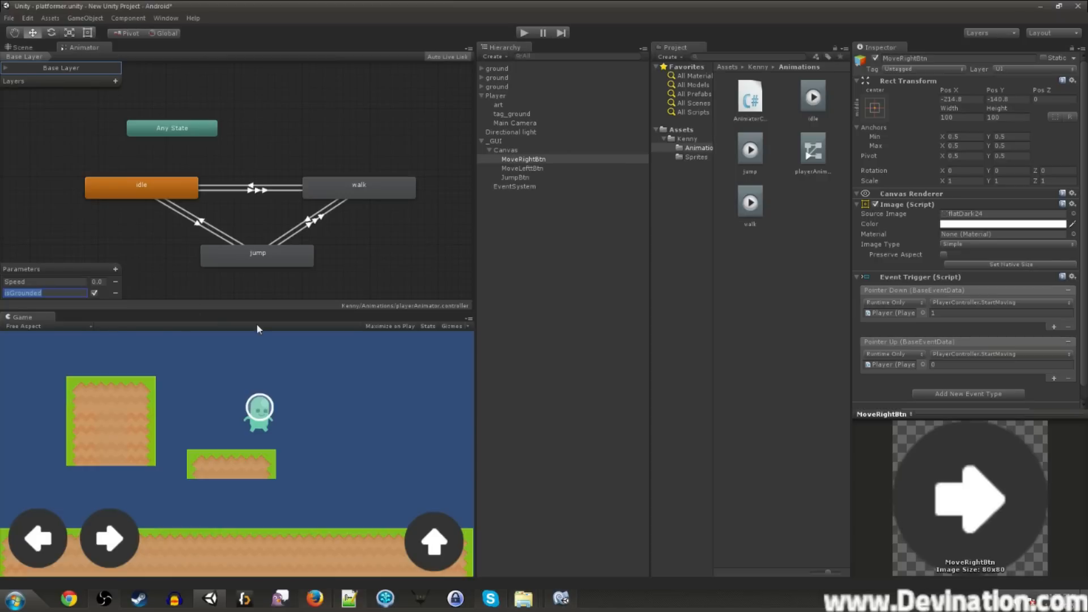
{"action": "left_click", "coordinate": [524, 33]}
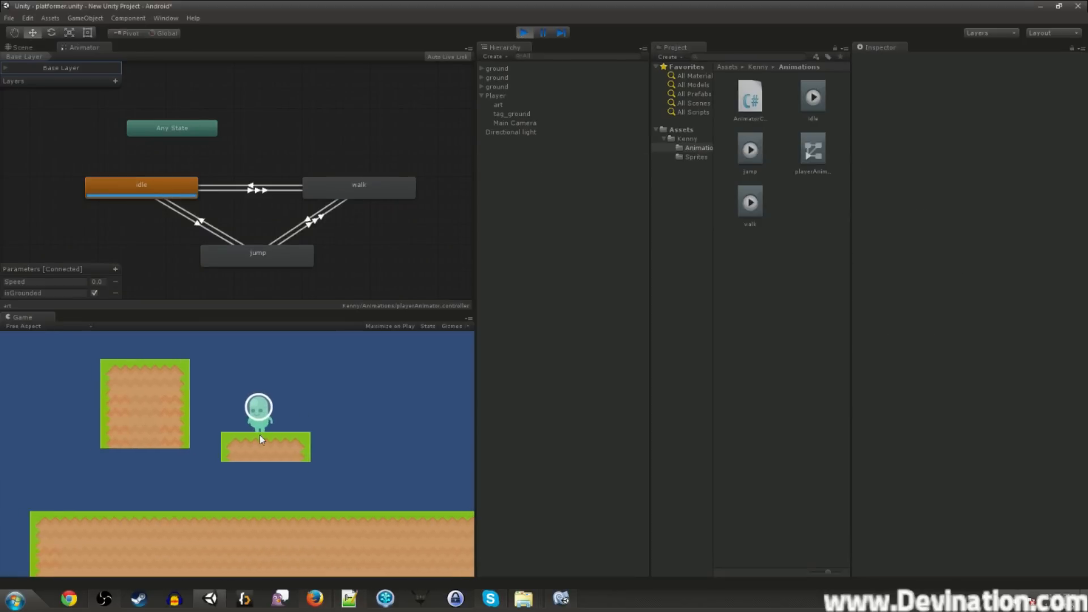
- Play-test the player by walking both ways and jumping, watching the sprite flip and the idle, walk and jump states and parameters
{"action": "key", "text": "d"}
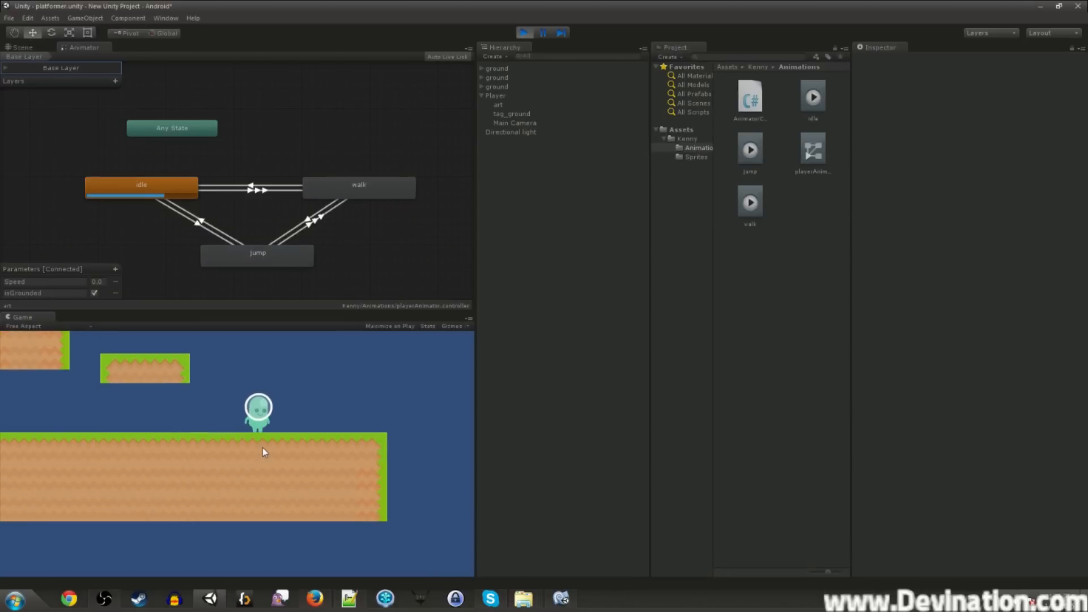
{"action": "key", "text": "a"}
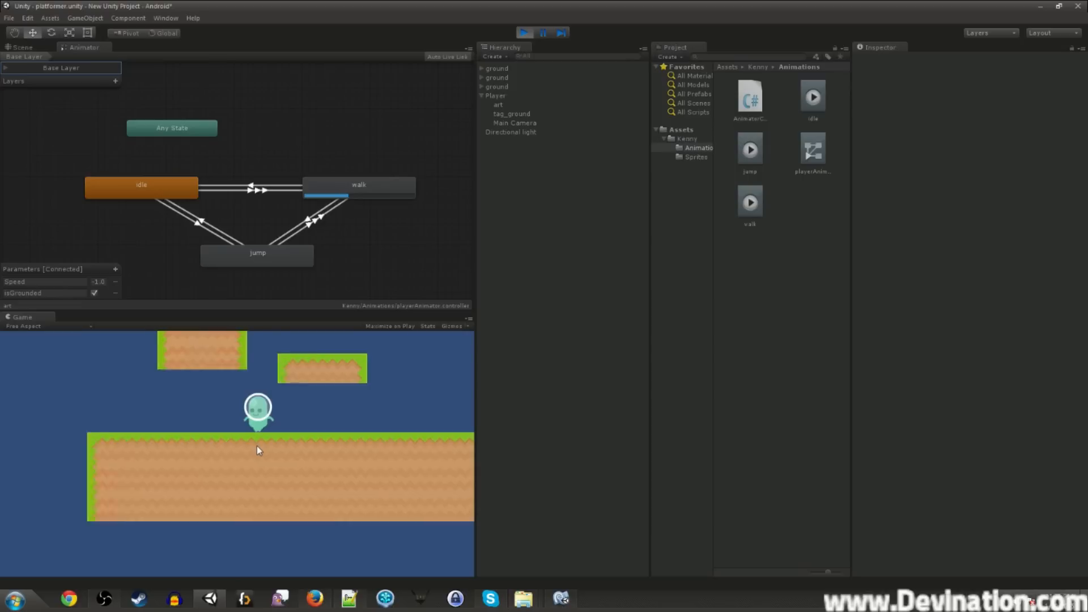
{"action": "key", "text": "d"}
{"action": "key", "text": "space"}
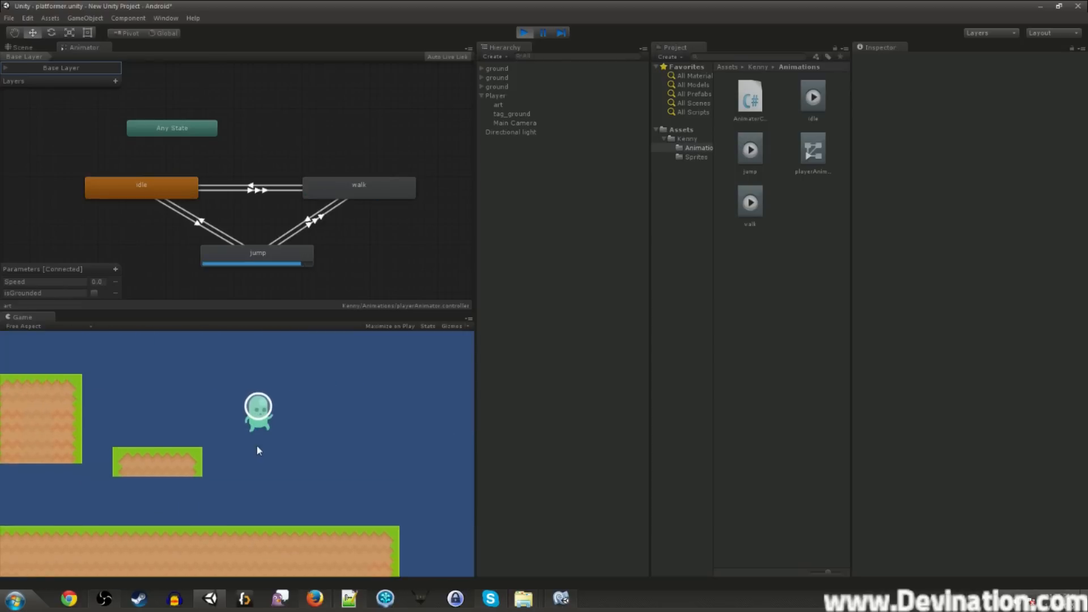
{"action": "key", "text": "d"}
{"action": "key", "text": "a"}
{"action": "key", "text": "d"}
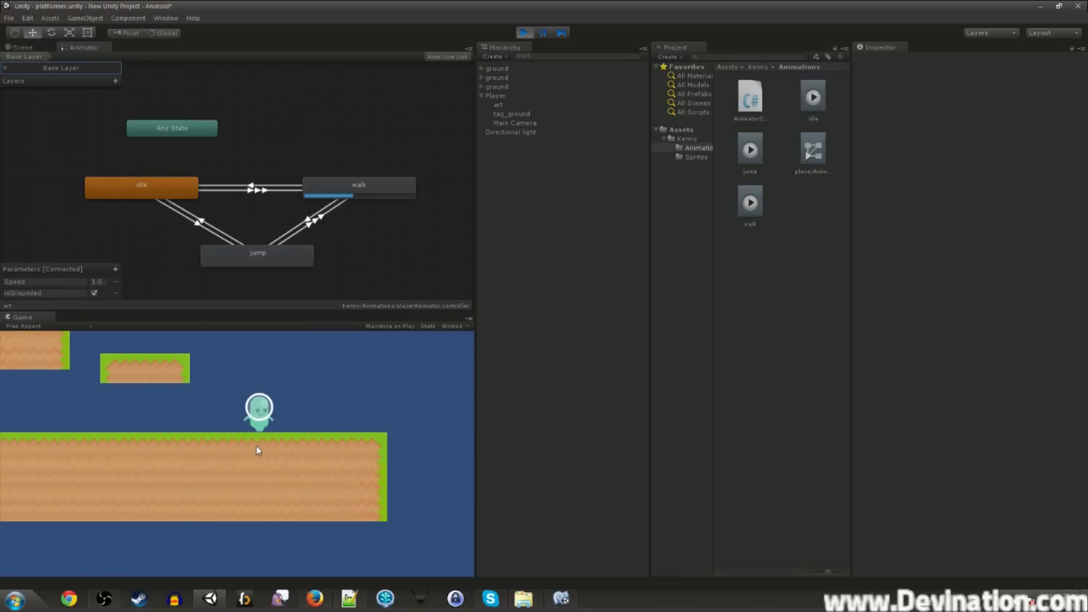
{"action": "key", "text": "space"}
{"action": "key", "text": "a"}
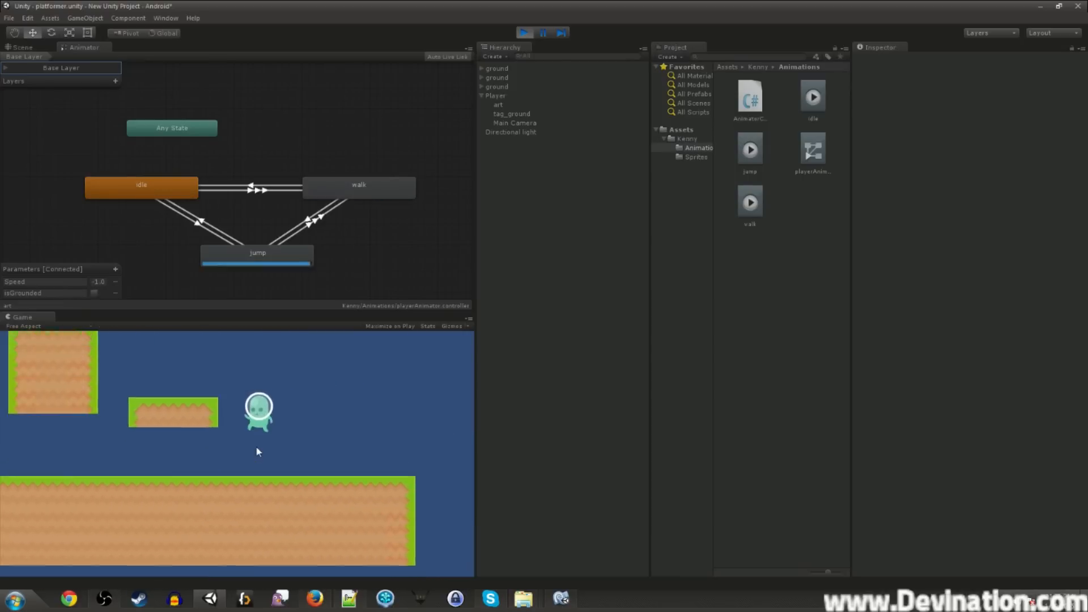
{"action": "key", "text": "d"}
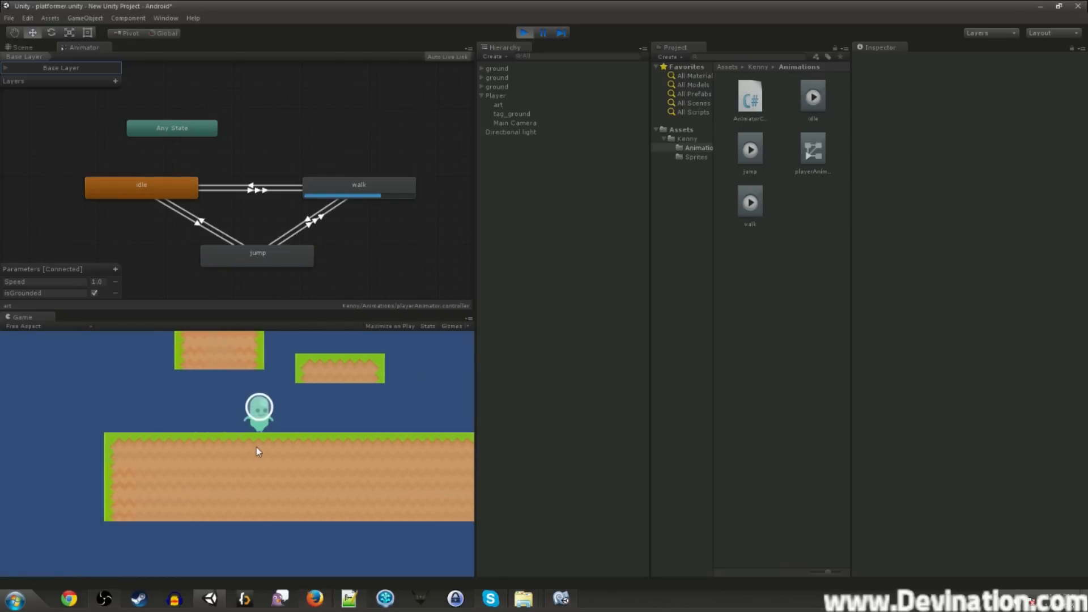
{"action": "key", "text": "space"}
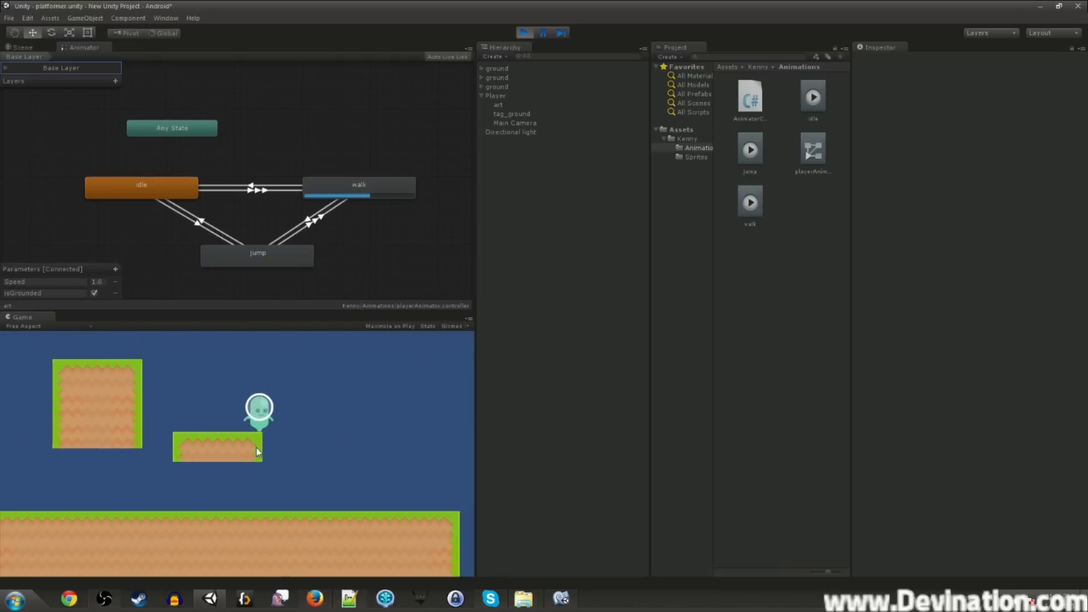
{"action": "key", "text": "a"}
{"action": "key", "text": "d"}
{"action": "key", "text": "a"}
{"action": "key", "text": "space"}
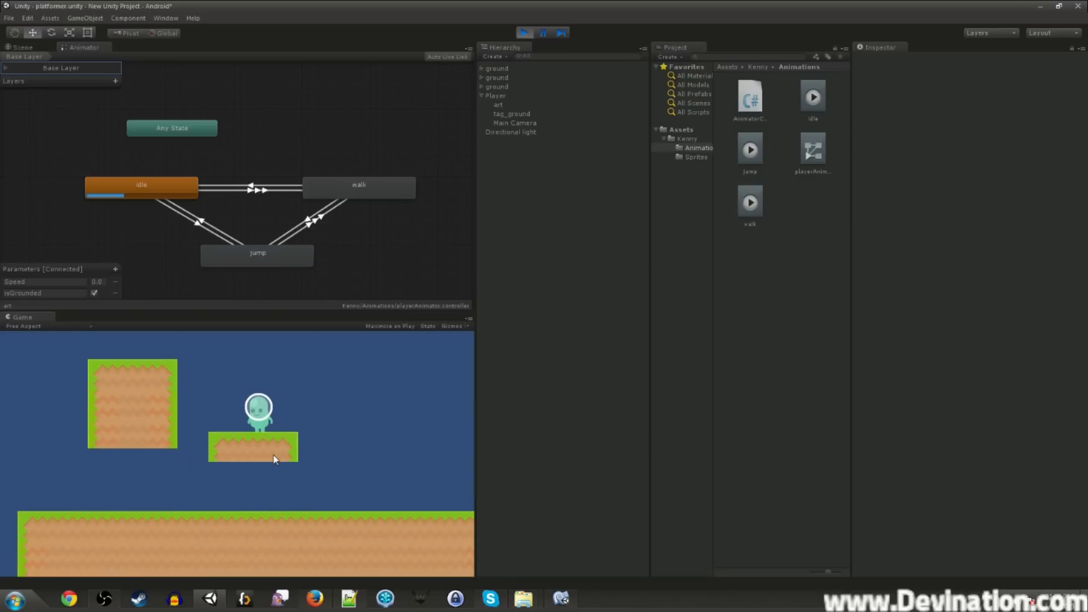
{"action": "key", "text": "a"}
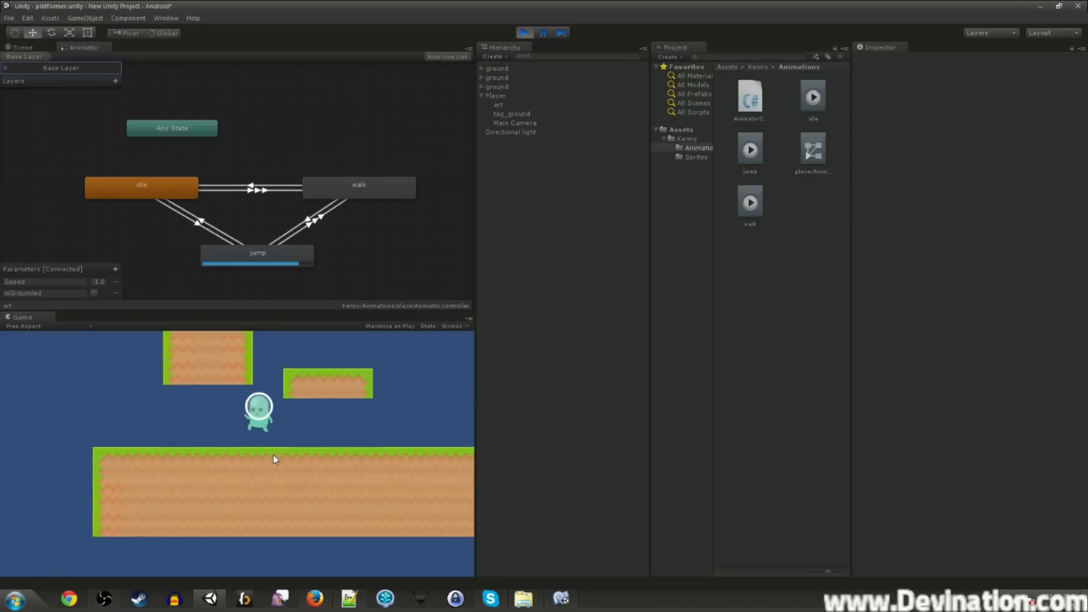
{"action": "key", "text": "d"}
{"action": "key", "text": "space"}
{"action": "key", "text": "a"}
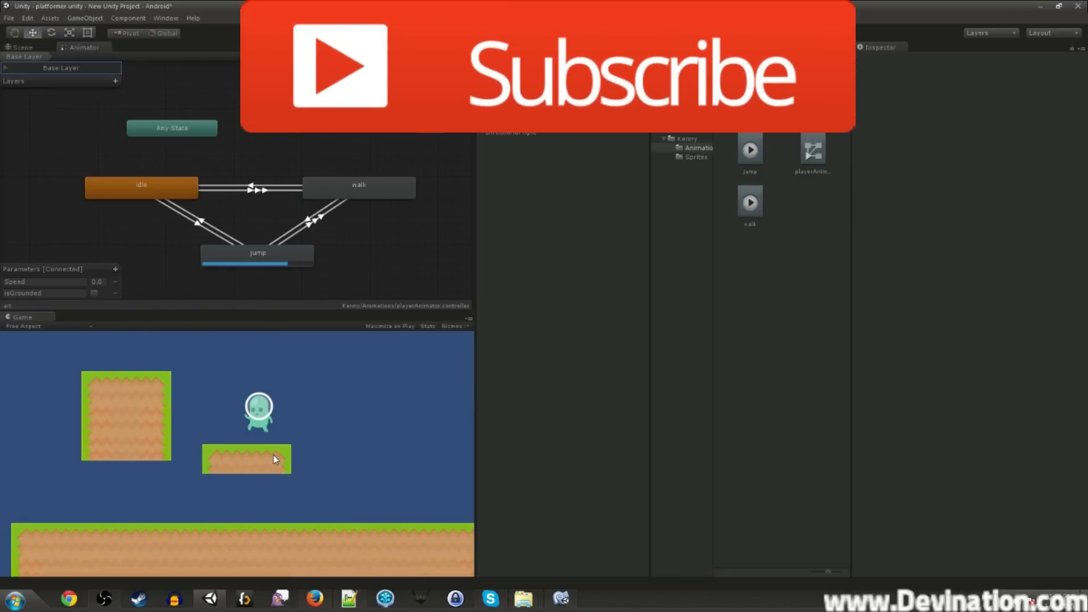
{"action": "key", "text": "space"}
{"action": "key", "text": "a"}
{"action": "key", "text": "d"}
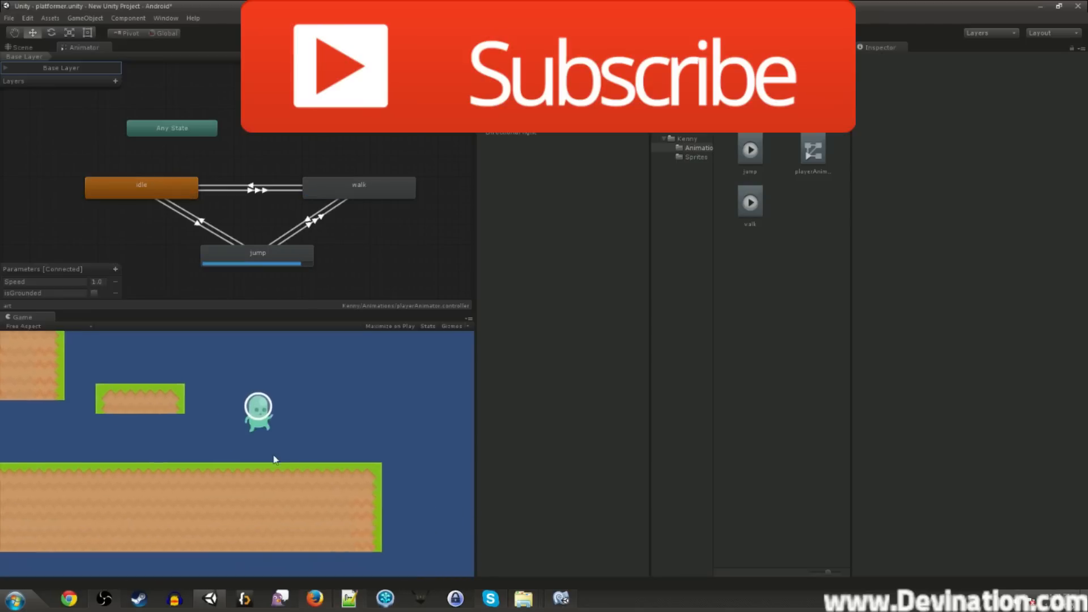
{"action": "key", "text": "a"}
{"action": "key", "text": "space"}
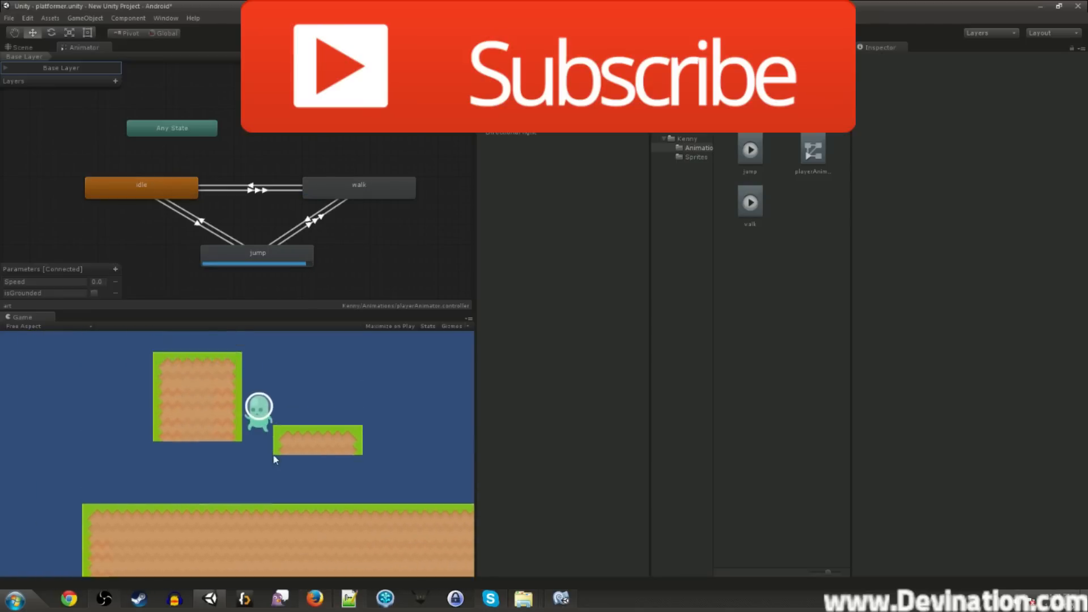
{"action": "key", "text": "d"}
{"action": "key", "text": "space"}
{"action": "key", "text": "a"}
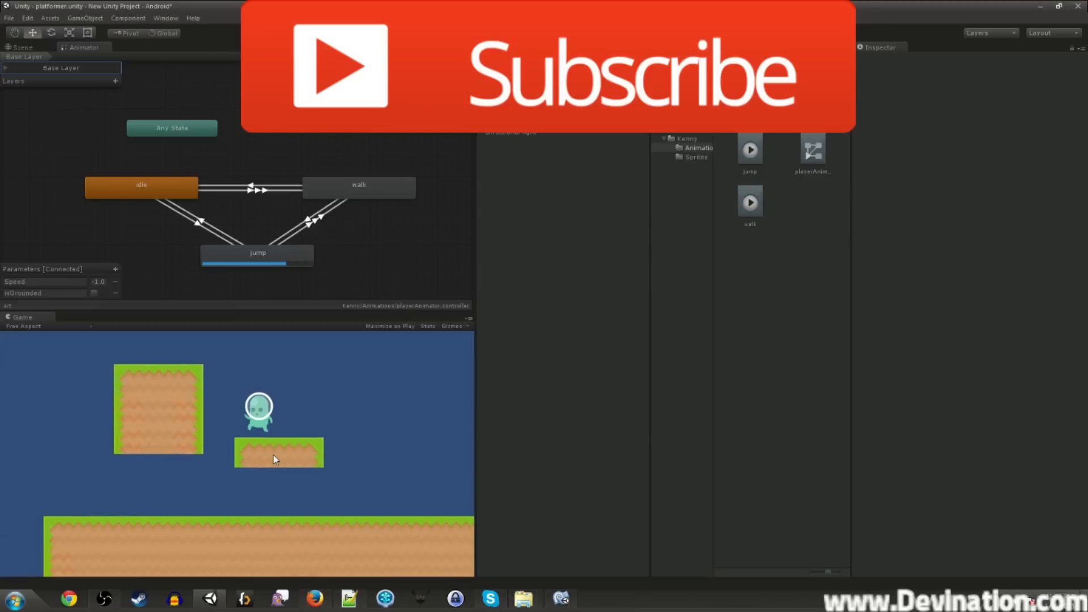